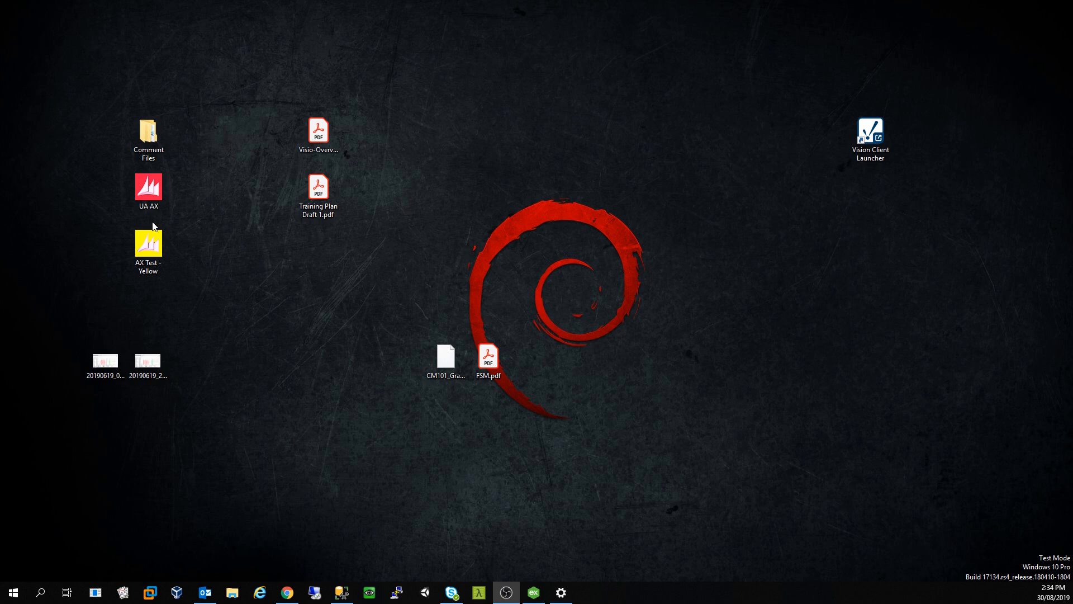
Step: Drag the Chrome window with the Ignition Gateway home page onto the desktop so it fills the screen
left_click_drag(0, 223, 553, 1)
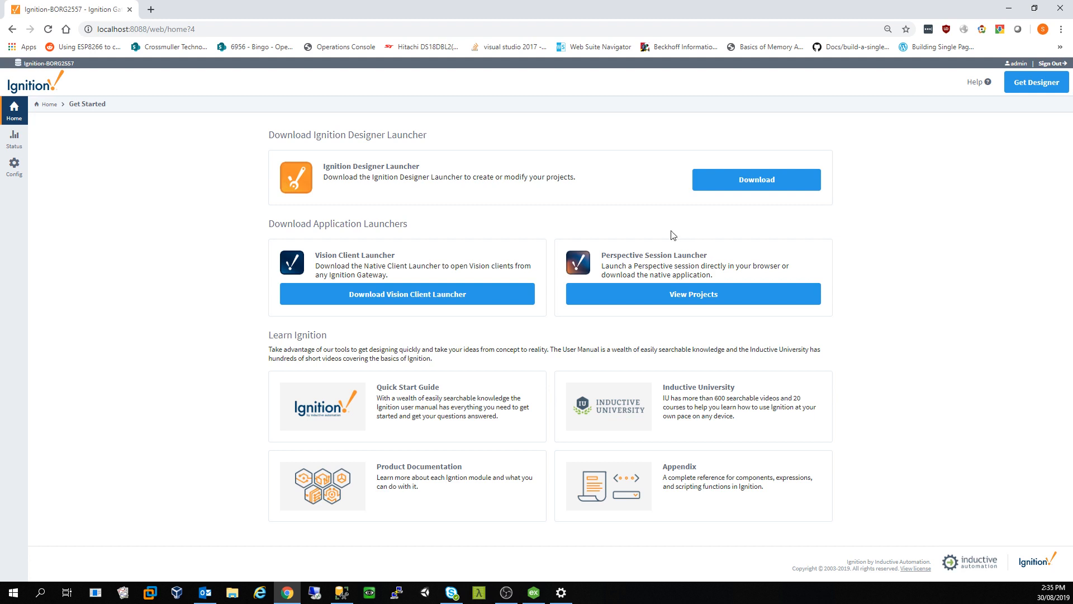
Step: From Status > Databases, begin a new database connection using the Microsoft SQLServer driver
left_click(16, 140)
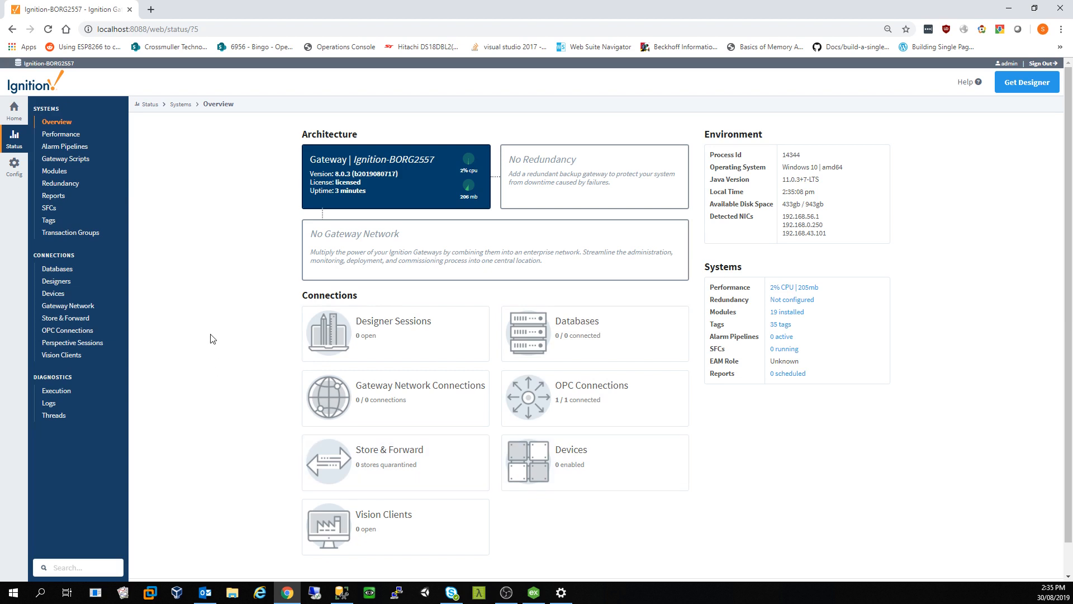
left_click(71, 273)
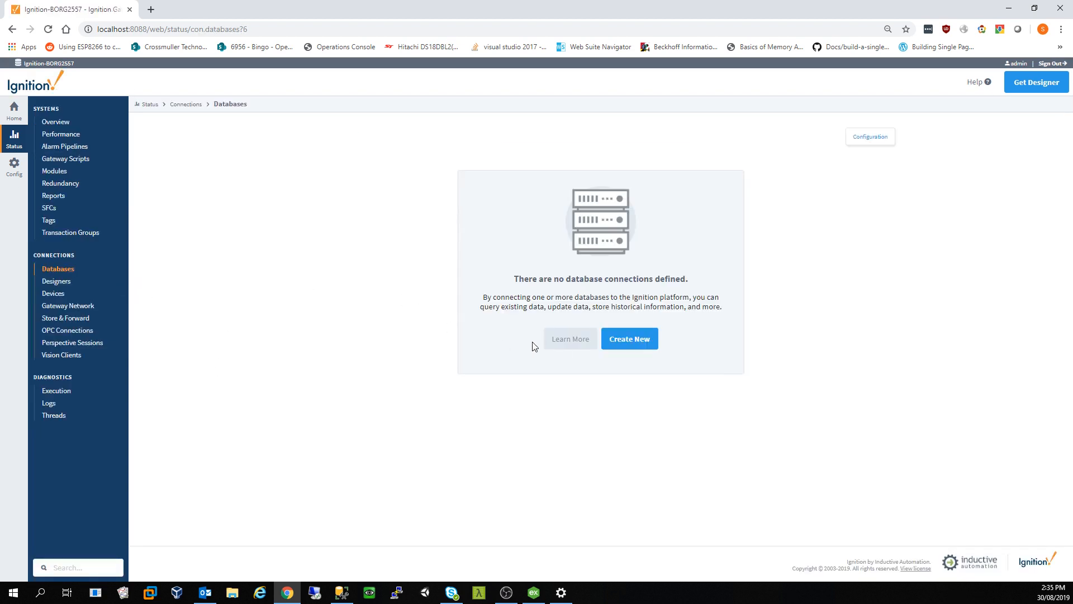
left_click(619, 347)
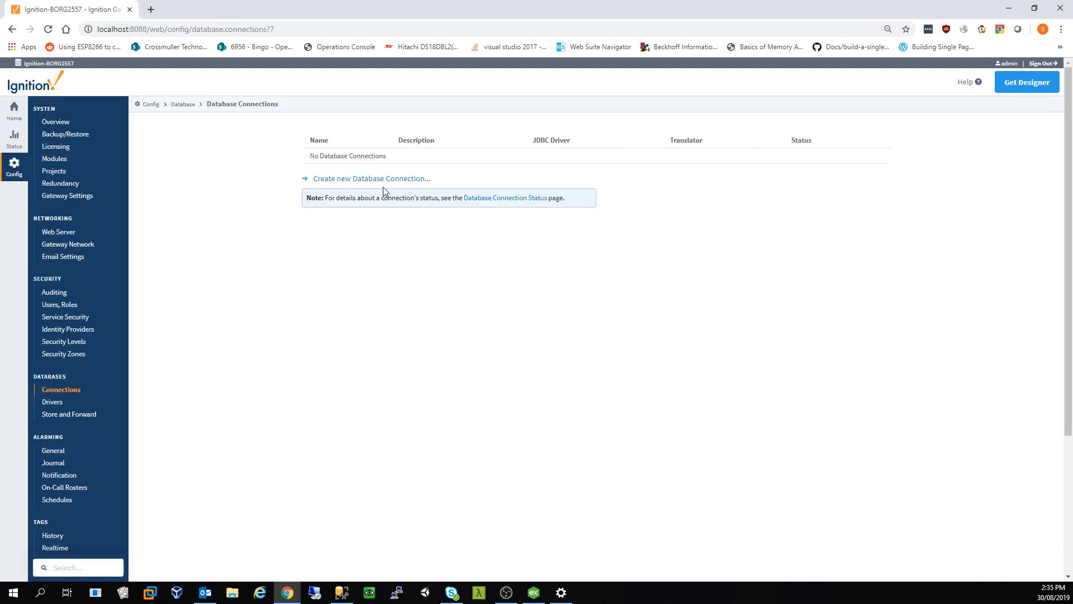
left_click(385, 179)
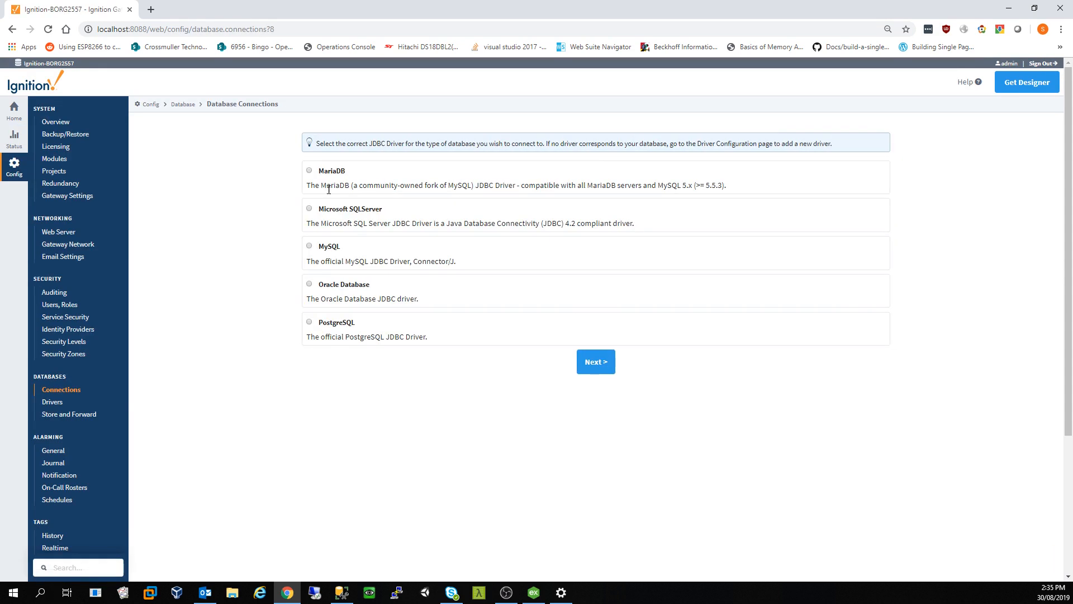
left_click(309, 209)
left_click(592, 363)
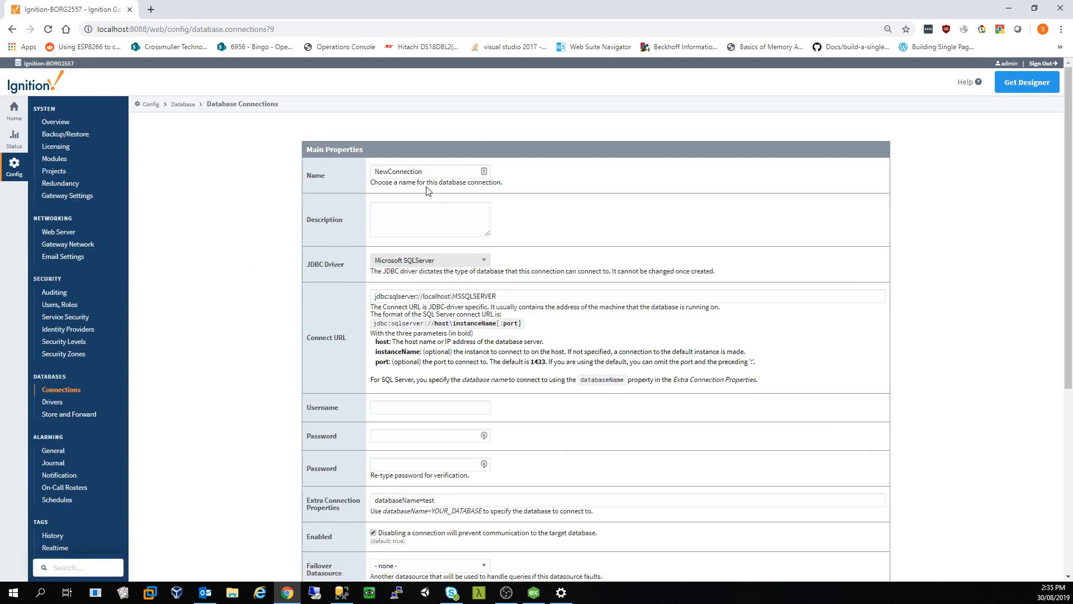
Step: Name the new database connection Ignition_803
left_click_drag(423, 171, 360, 162)
key("BackSpace")
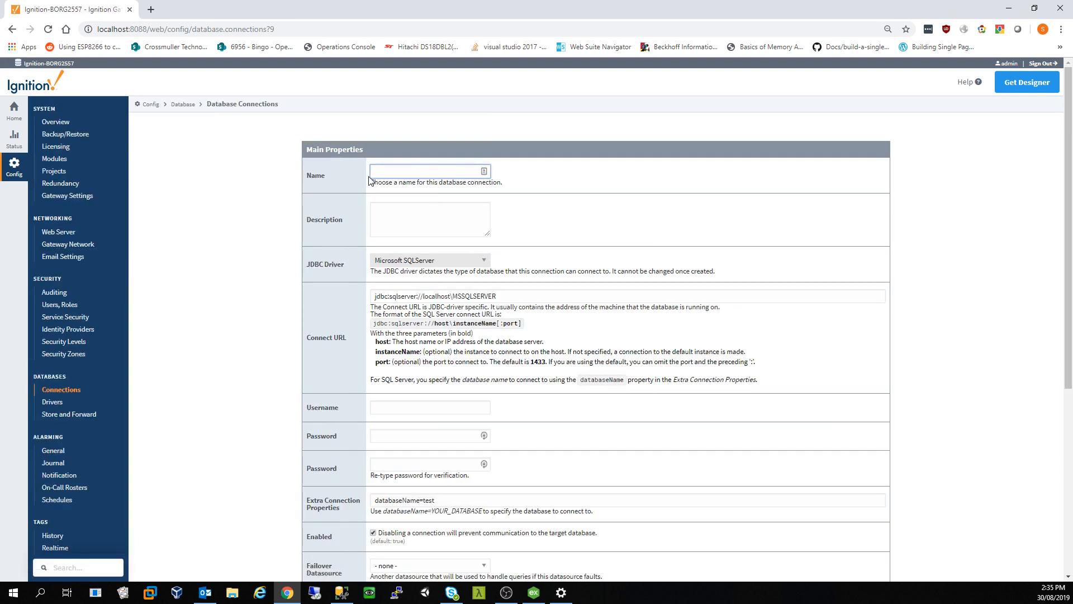
type("Ignition_802")
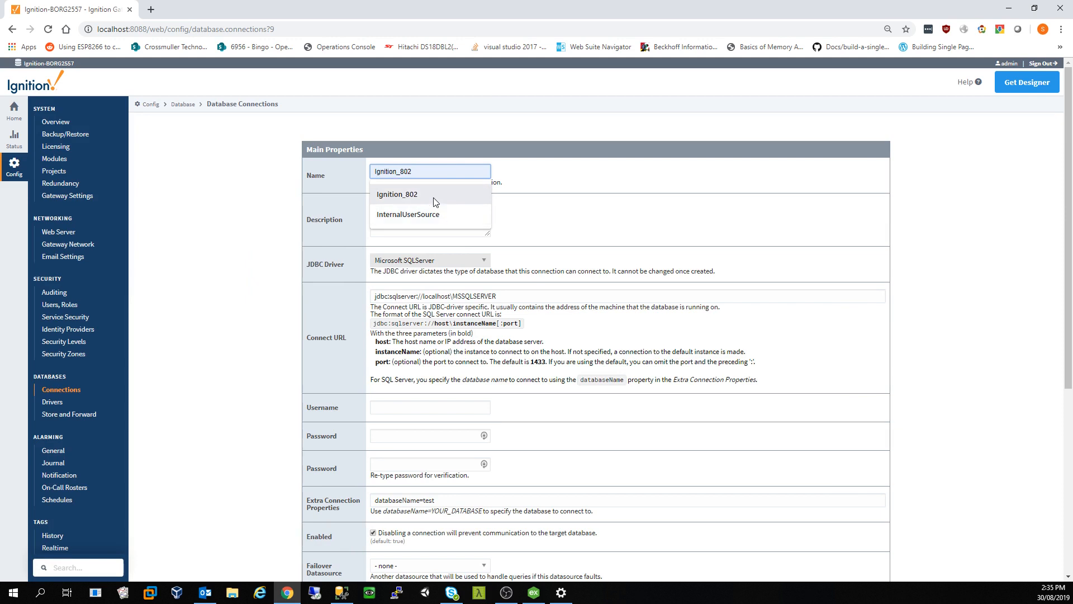
left_click(434, 196)
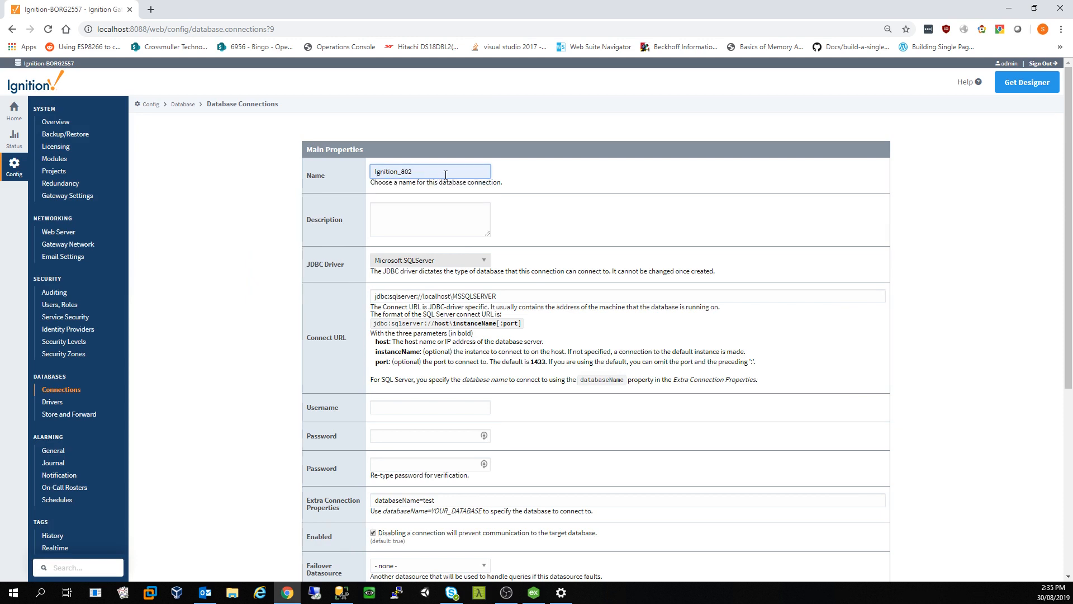
key("BackSpace")
type("3")
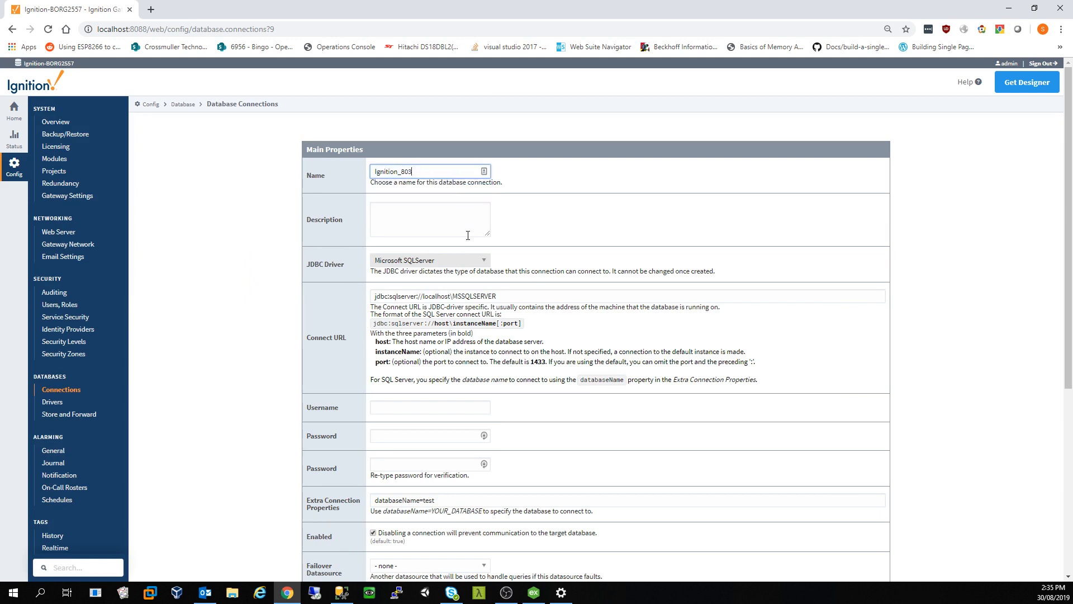
Step: Point the Connect URL at the SQLEXPRESS instance and enter the username and password
left_click(454, 299)
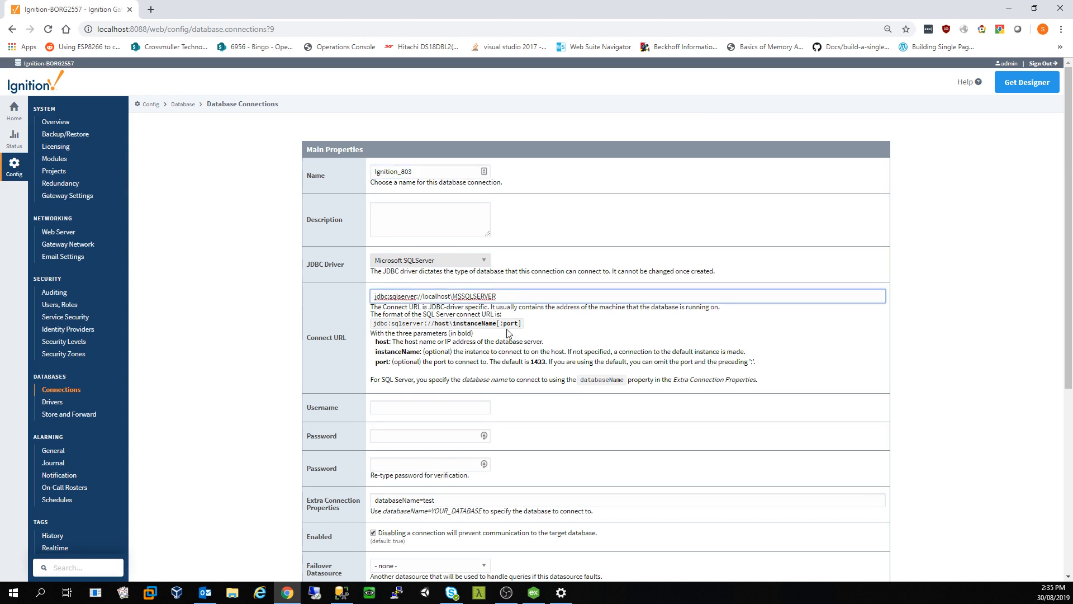
key("shift+Right")
key("shift+Right")
key("shift+Right")
key("shift+Right")
key("shift+Right")
key("shift+Right")
key("shift+Right")
key("shift+Right")
key("shift+Right")
key("shift+Right")
type("SQL")
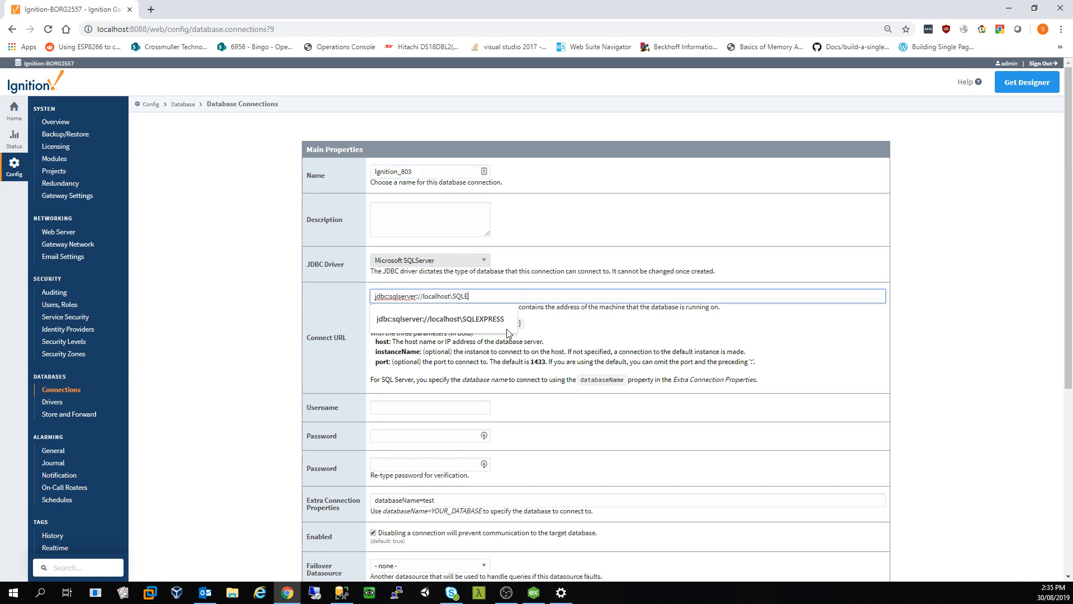
type("E")
key("Tab")
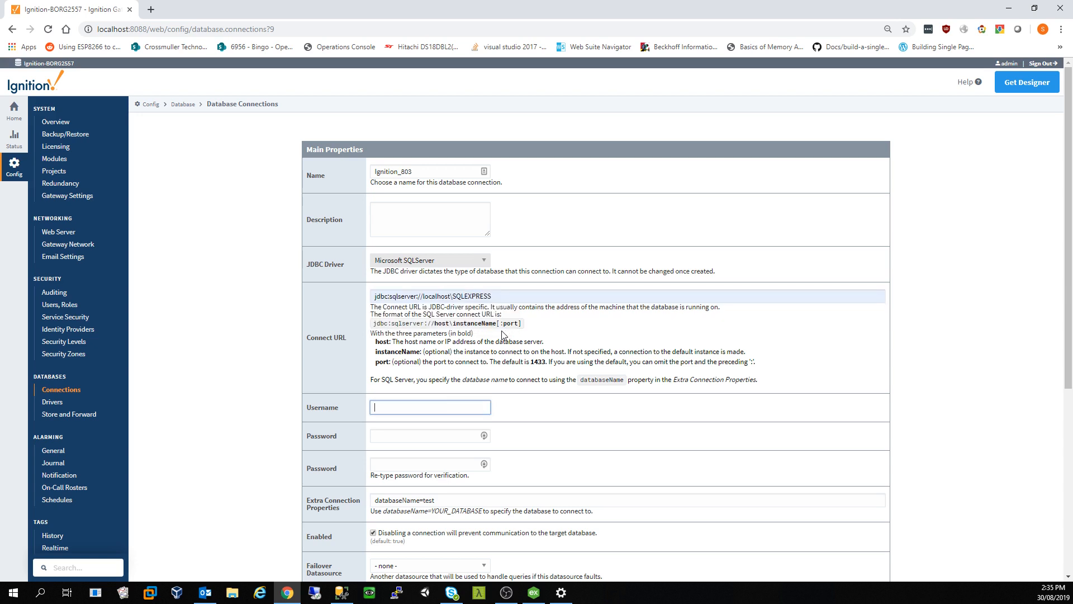
type("sa")
key("Tab")
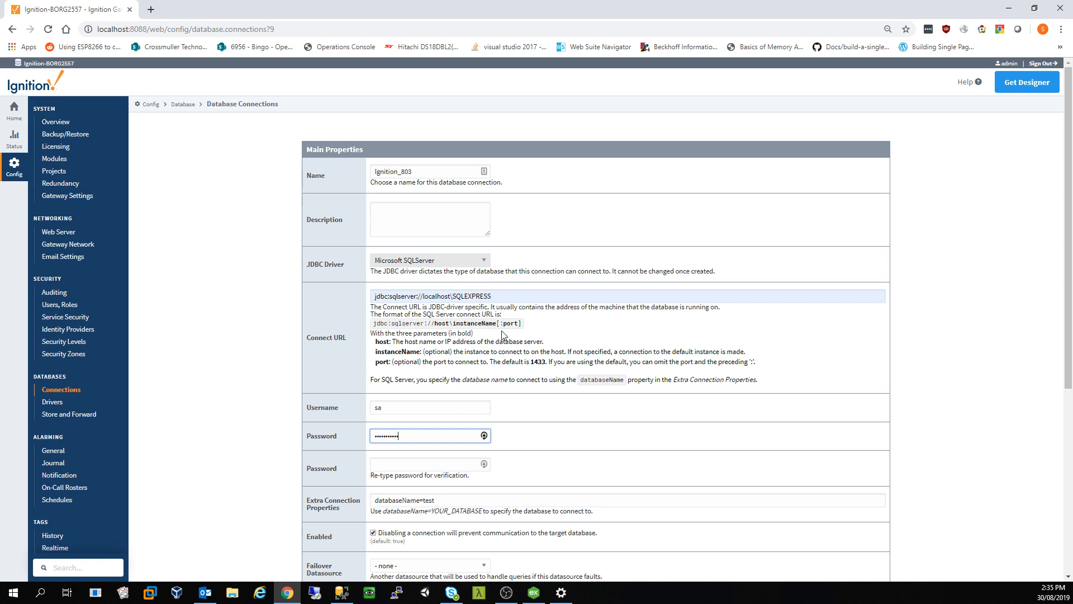
key("Tab")
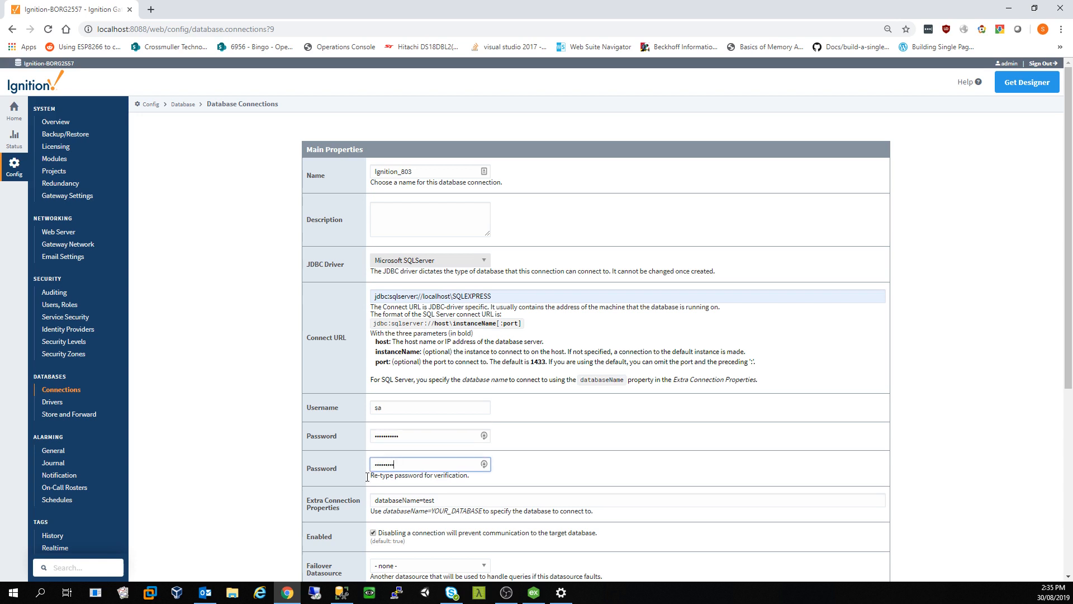
double_click(389, 460)
type("•")
Step: Set the extra connection property to databaseName=IgnitionDB and create the connection
left_click(440, 502)
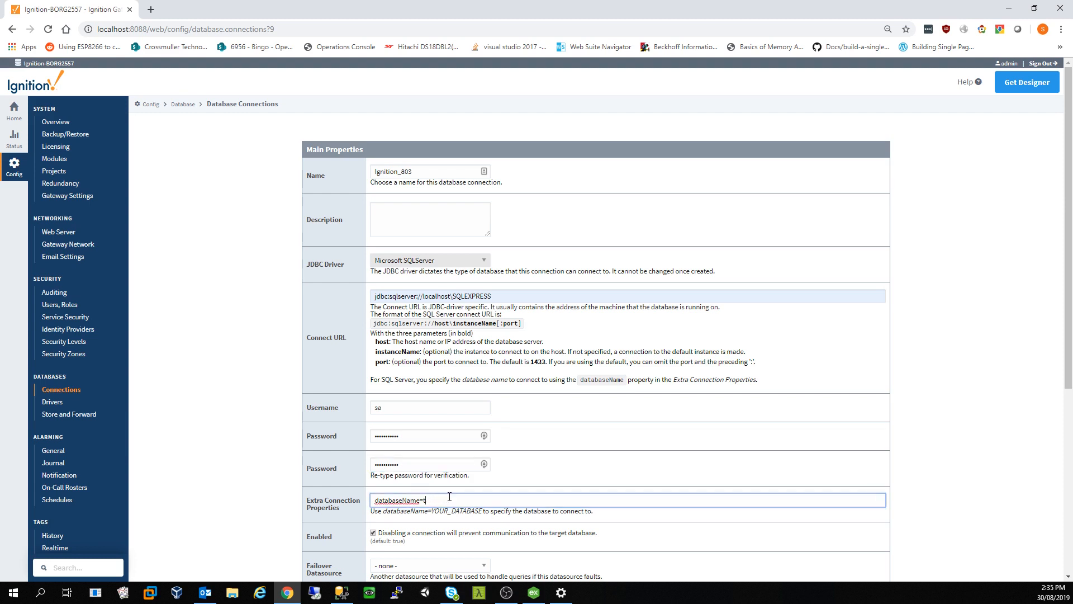
key("BackSpace")
type("In")
key("BackSpace")
type("g")
key("Down")
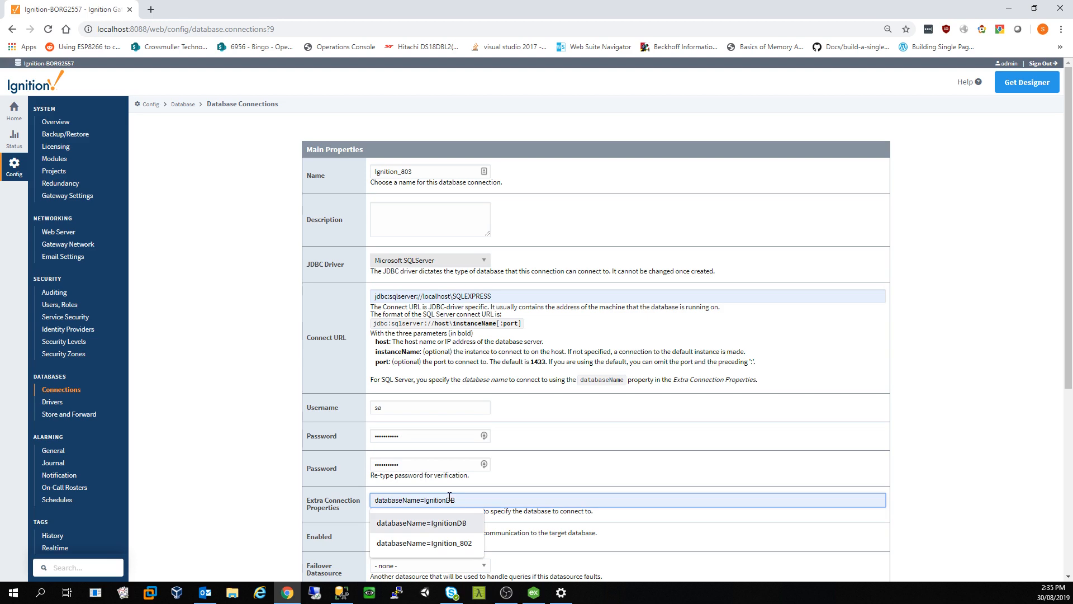
key("Return")
scroll(462, 510, "down", 5)
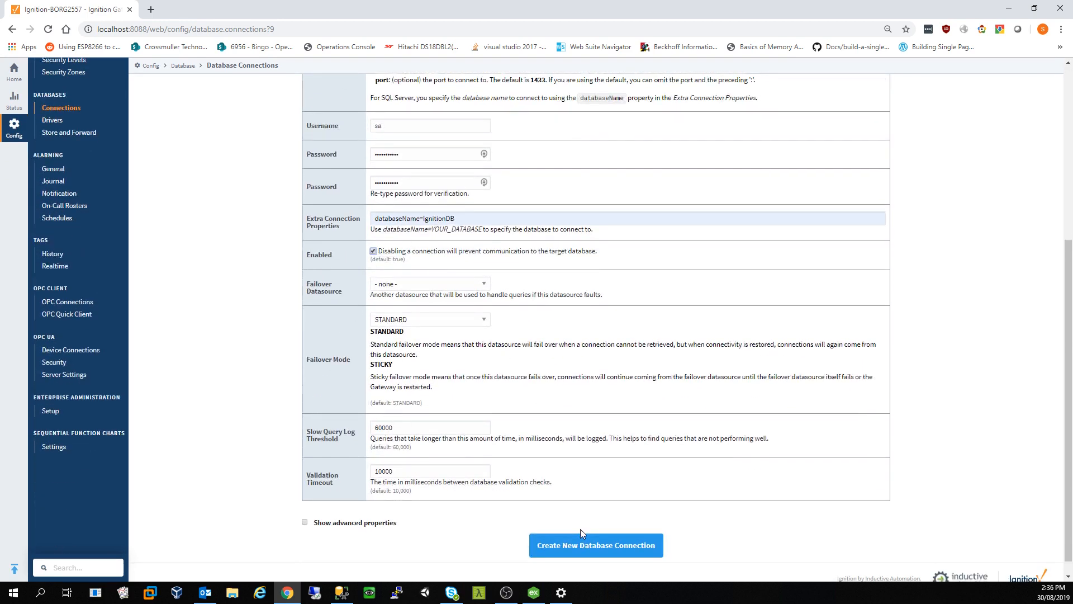
scroll(580, 529, "down", 1)
left_click(595, 531)
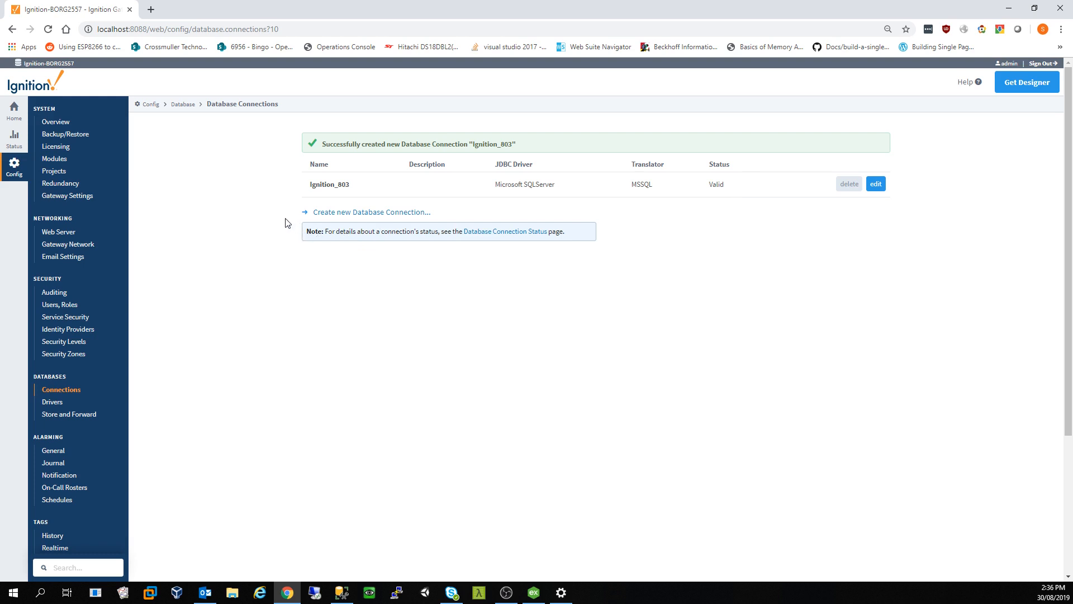
Step: Add an Engineer role to the default user source's roles
left_click(71, 306)
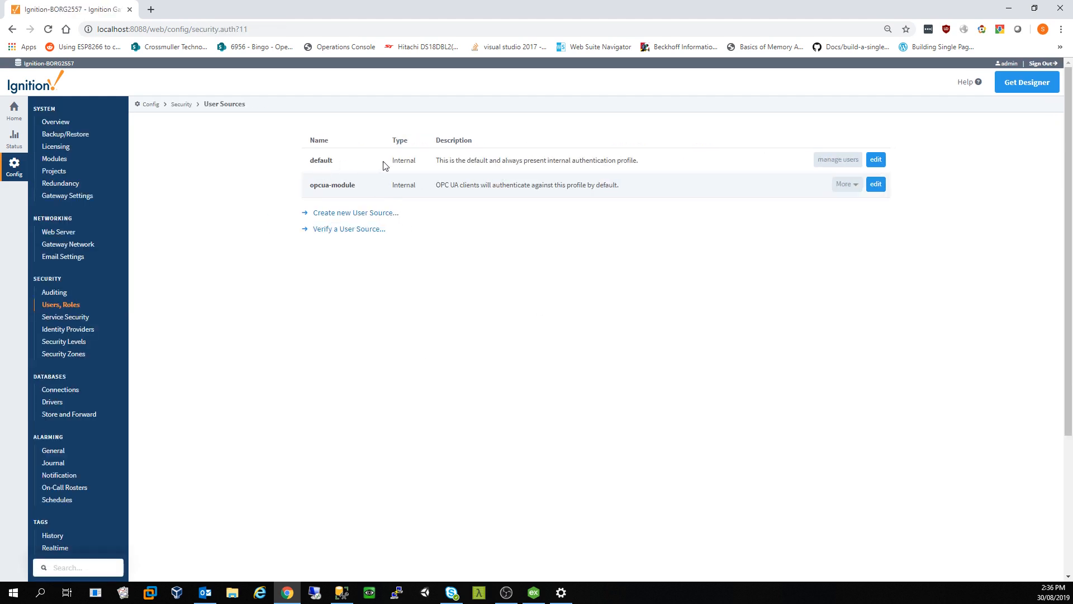
left_click(842, 162)
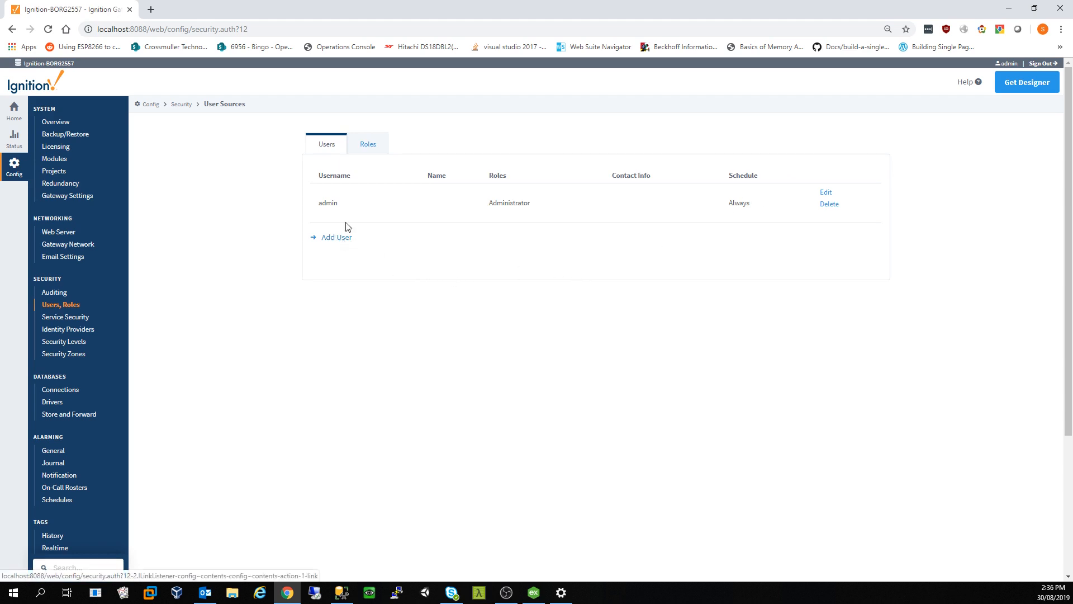
left_click(368, 146)
left_click(337, 245)
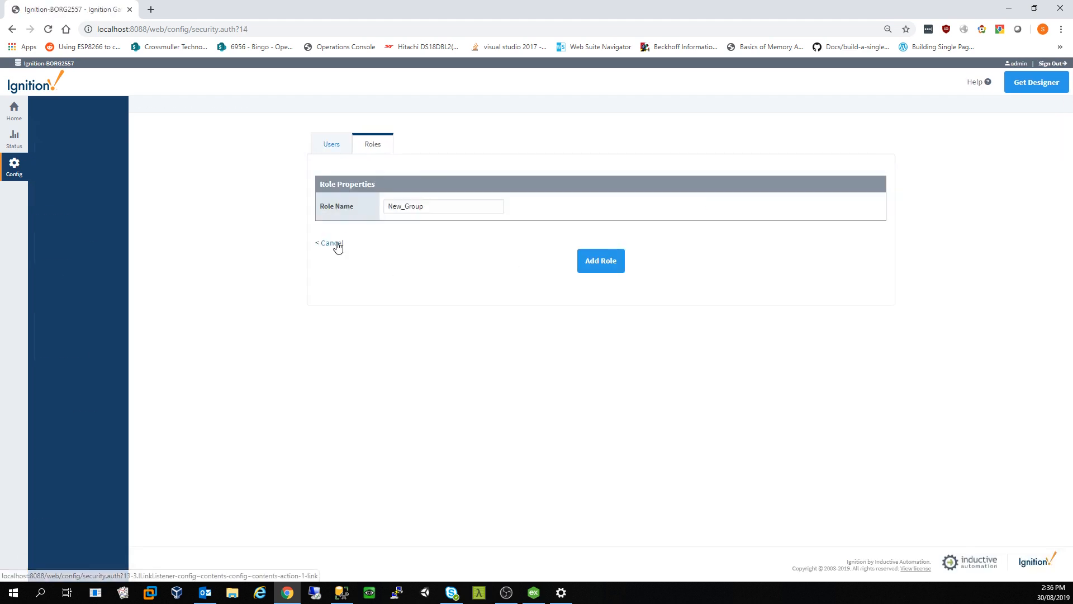
double_click(439, 205)
type("Engineer")
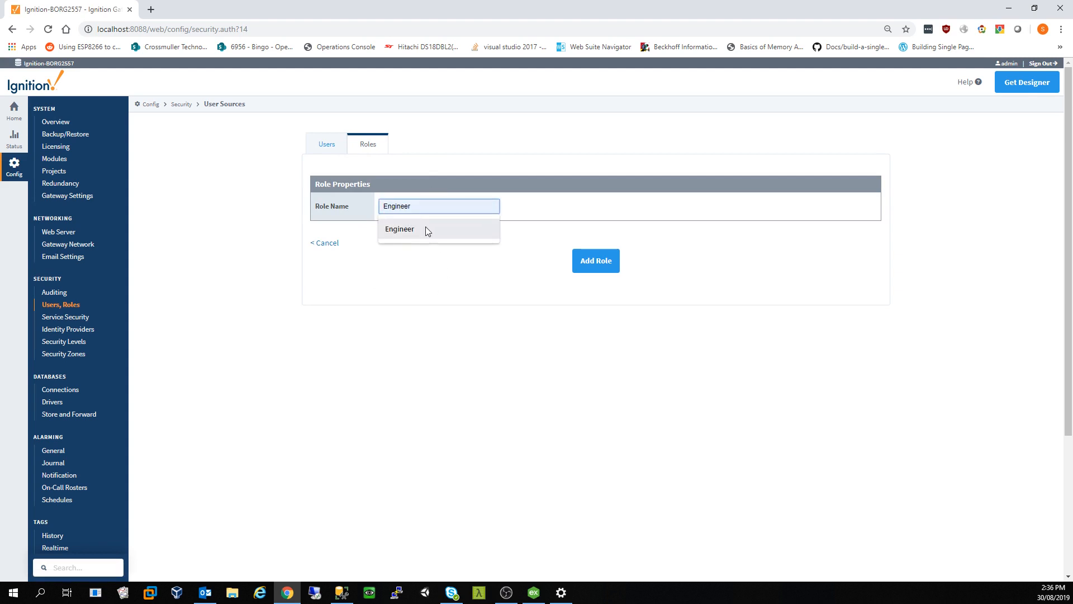
left_click(425, 229)
left_click(609, 269)
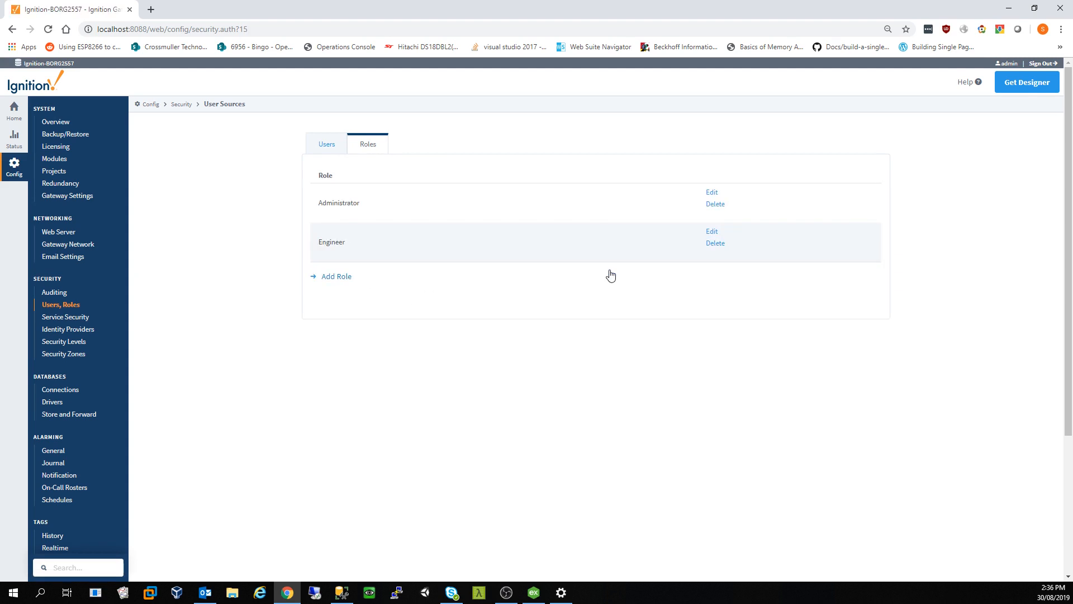
Step: Add an Operator role, then return to the Users list
left_click(339, 277)
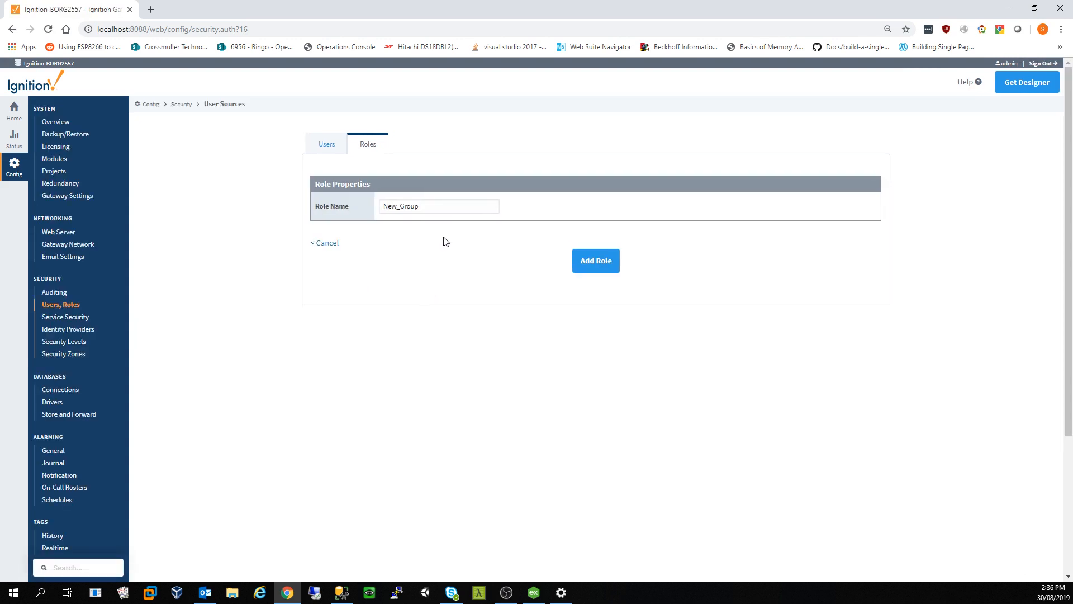
double_click(436, 207)
type("Operator")
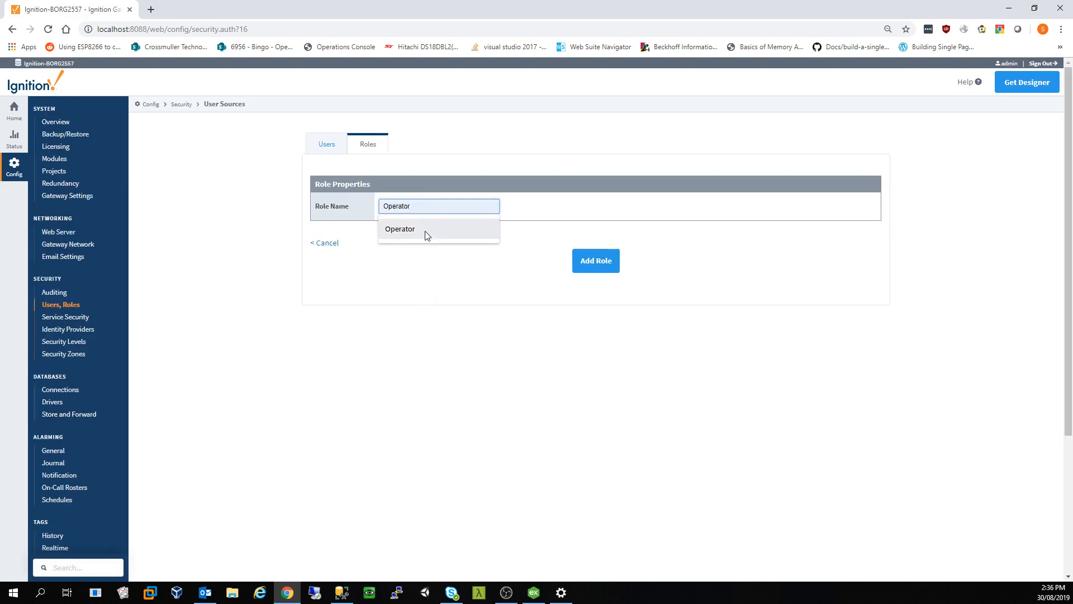
left_click(427, 232)
left_click(609, 266)
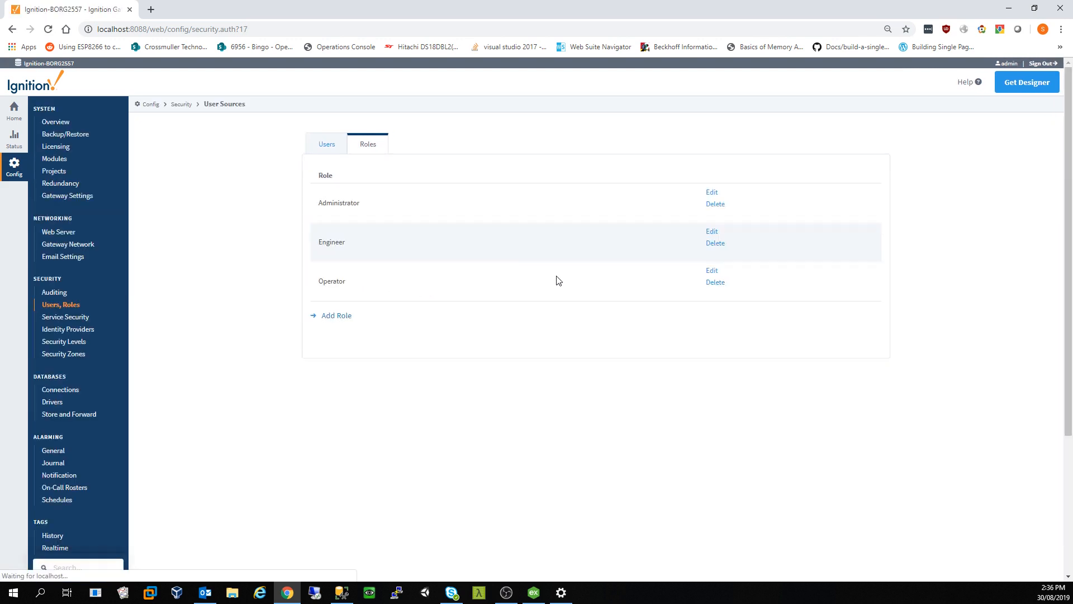
left_click(328, 144)
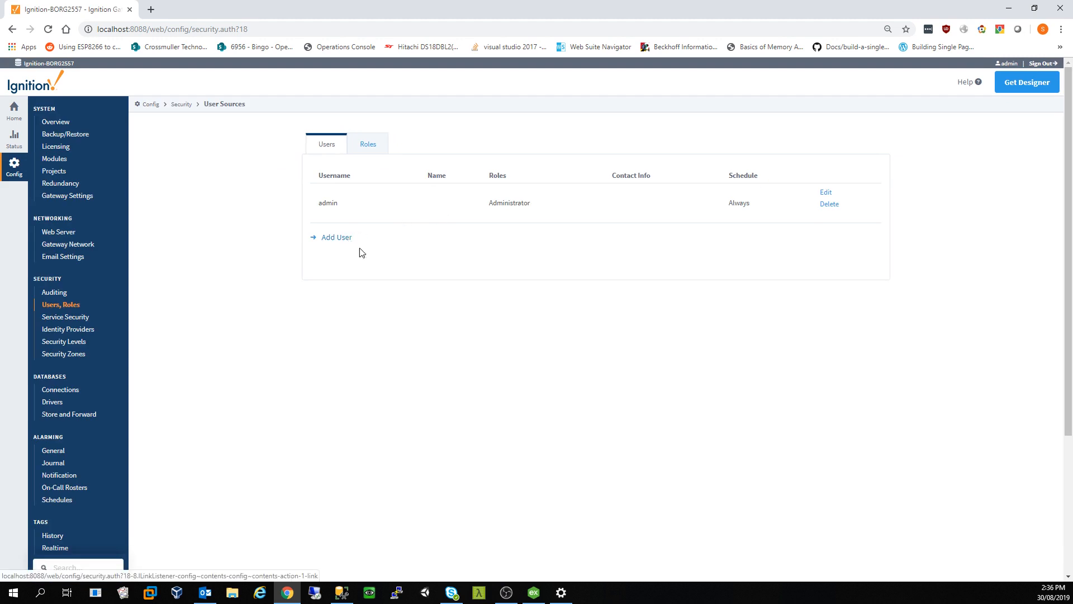
Step: Start a new user, entering its username, password and first name
left_click(341, 240)
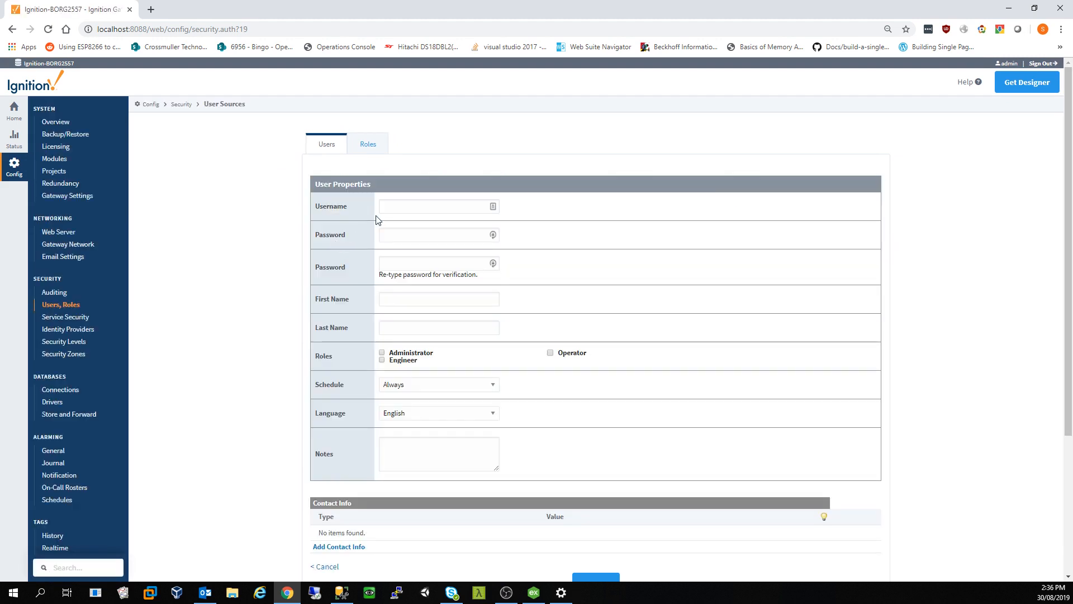
left_click(383, 206)
type("Simon")
key("Tab")
key("Tab")
type("•••••")
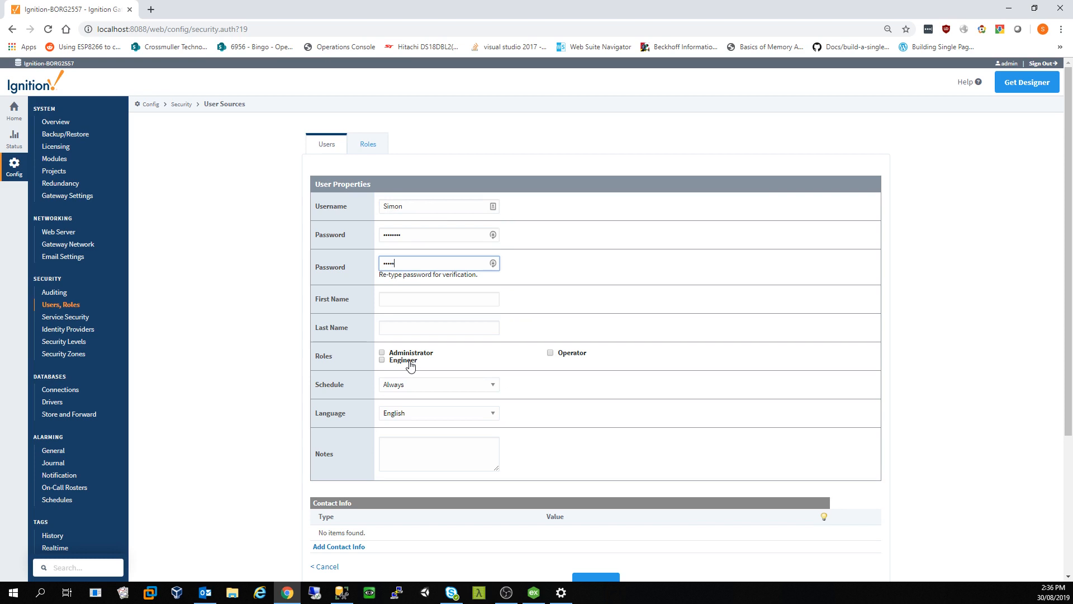
type("•••")
key("Tab")
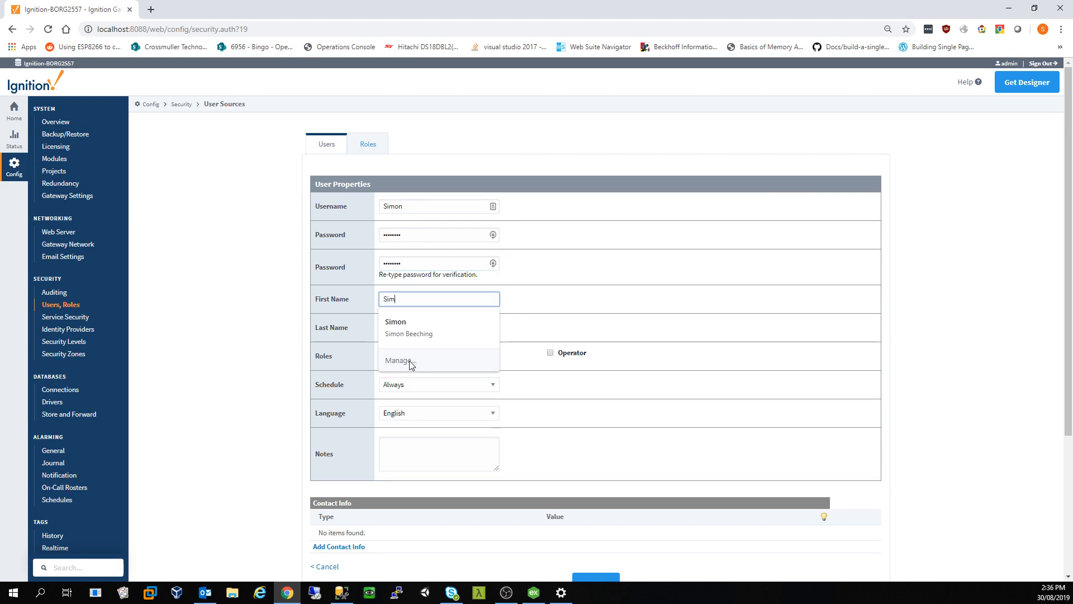
left_click(409, 361)
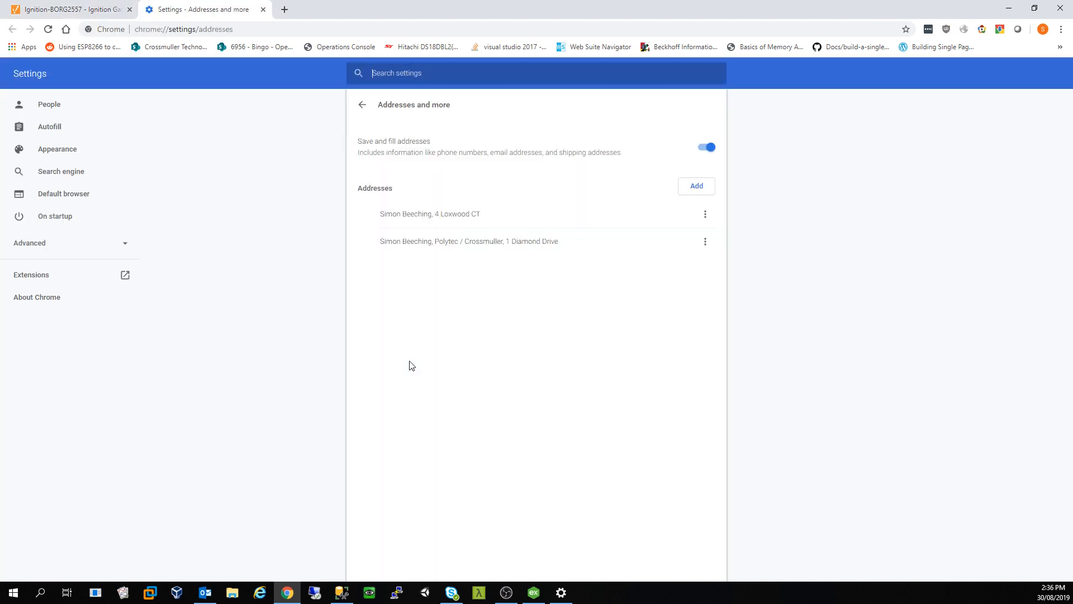
left_click(263, 10)
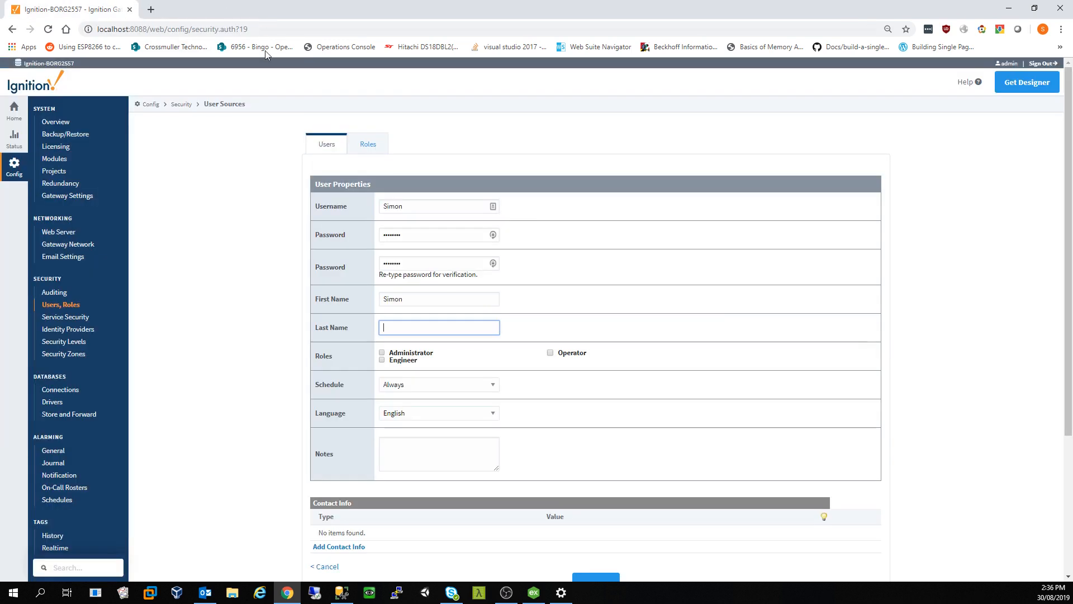
Step: Enter the user's last name, give it the Engineer role and save the user
left_click(418, 328)
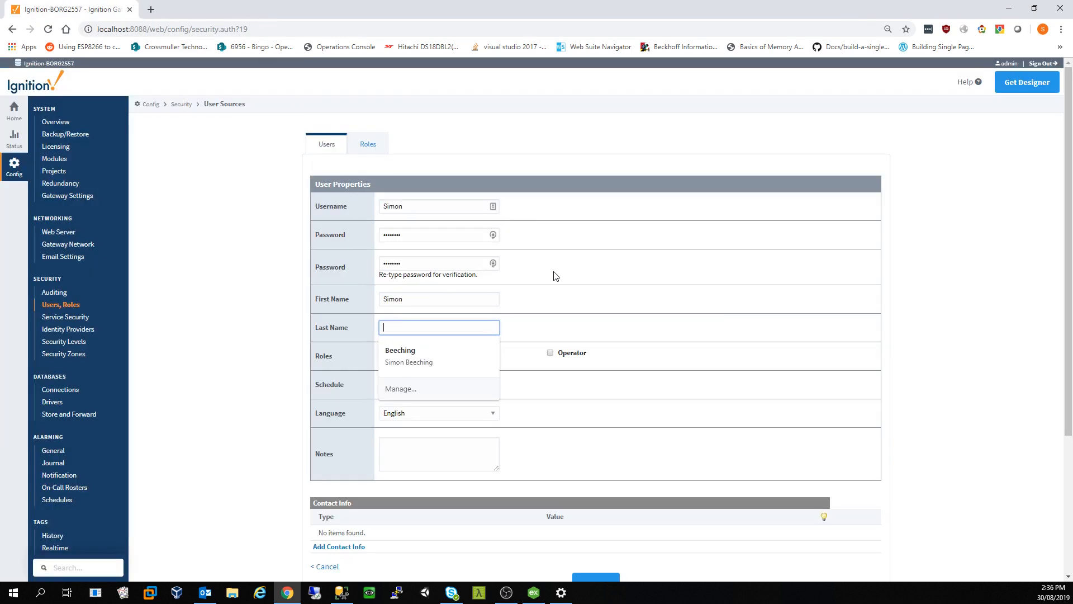
left_click(556, 277)
left_click(404, 322)
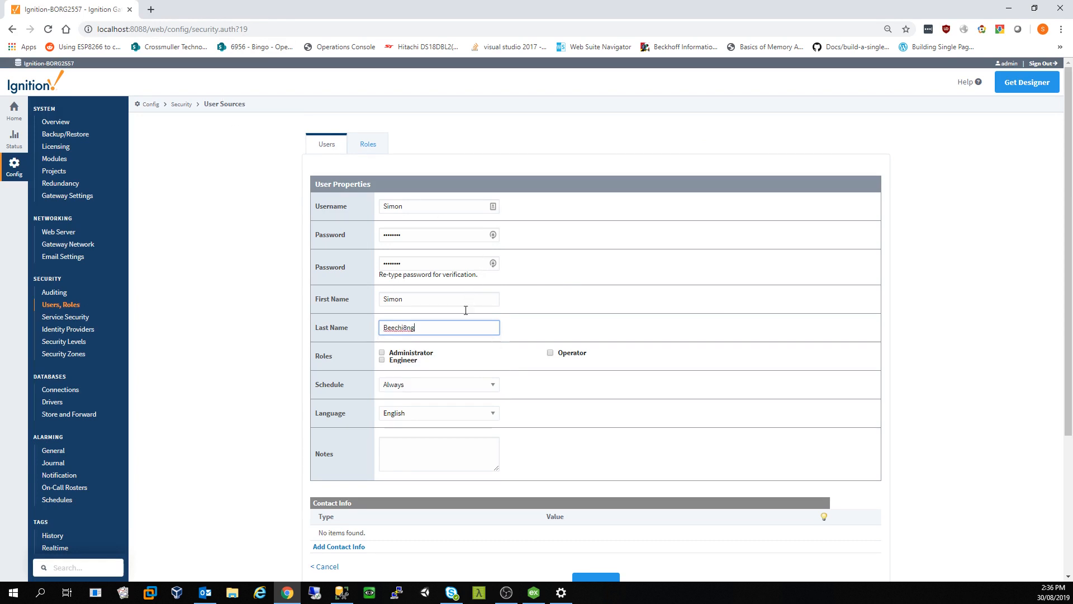
left_click(384, 354)
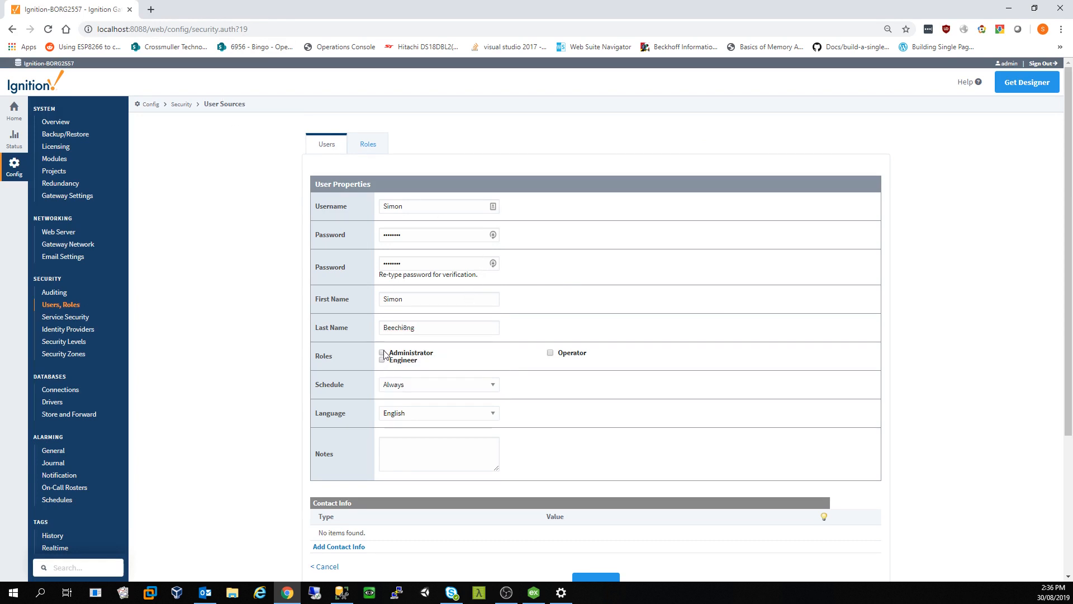
left_click(420, 324)
key("BackSpace")
key("BackSpace")
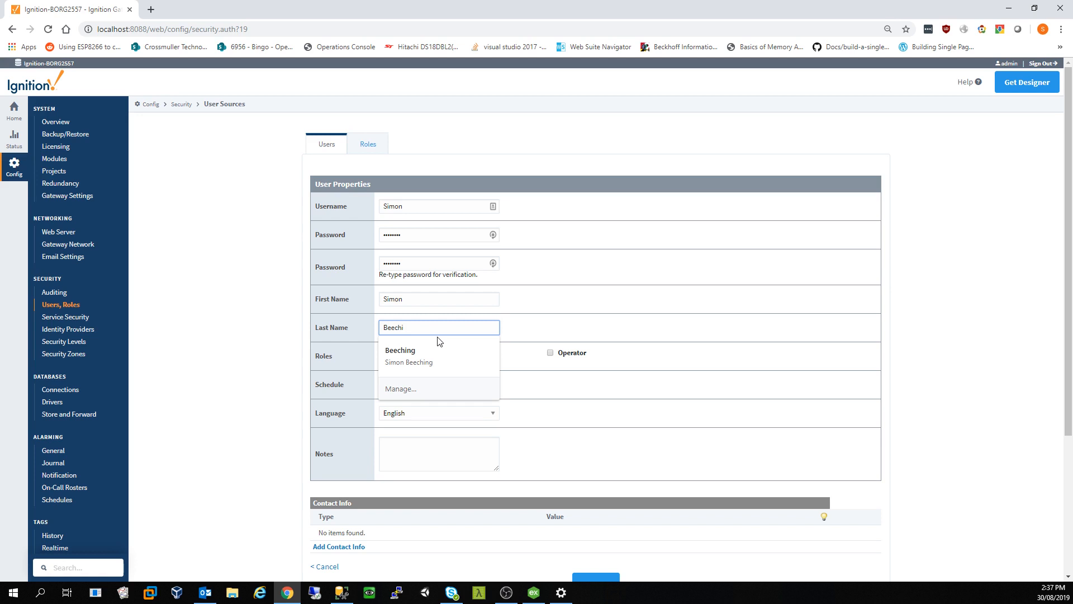
left_click(601, 312)
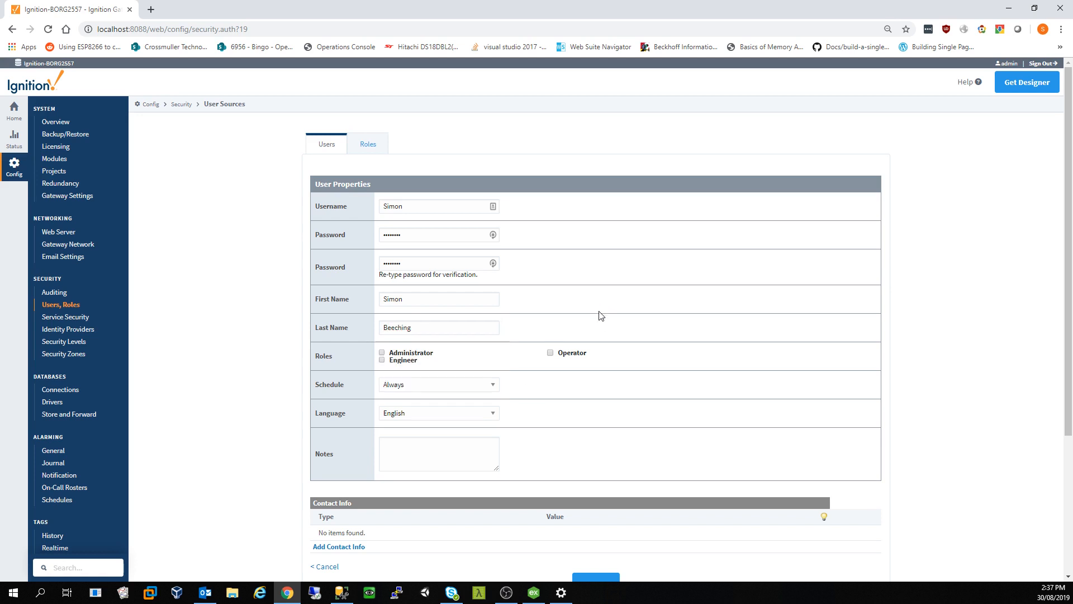
left_click(383, 360)
scroll(637, 414, "down", 2)
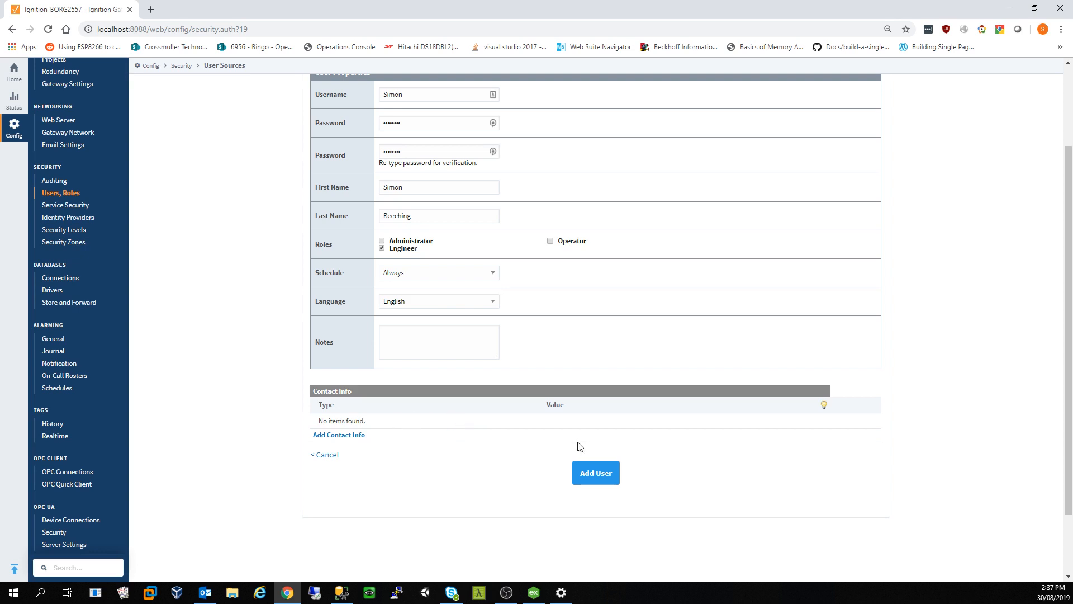
left_click(582, 475)
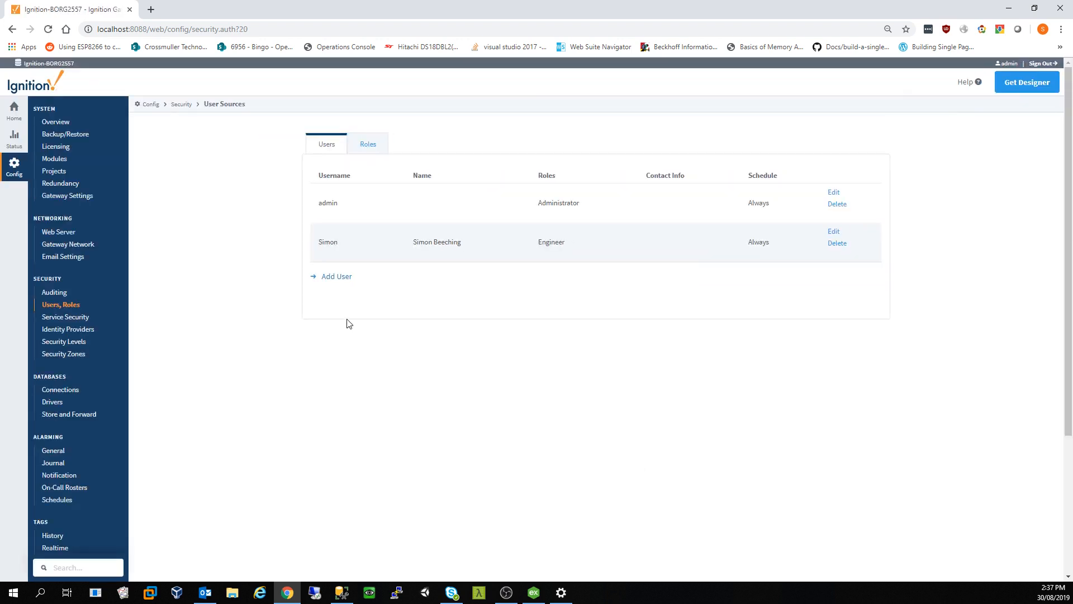
Step: Start another user, entering its username, password and first name
left_click(338, 278)
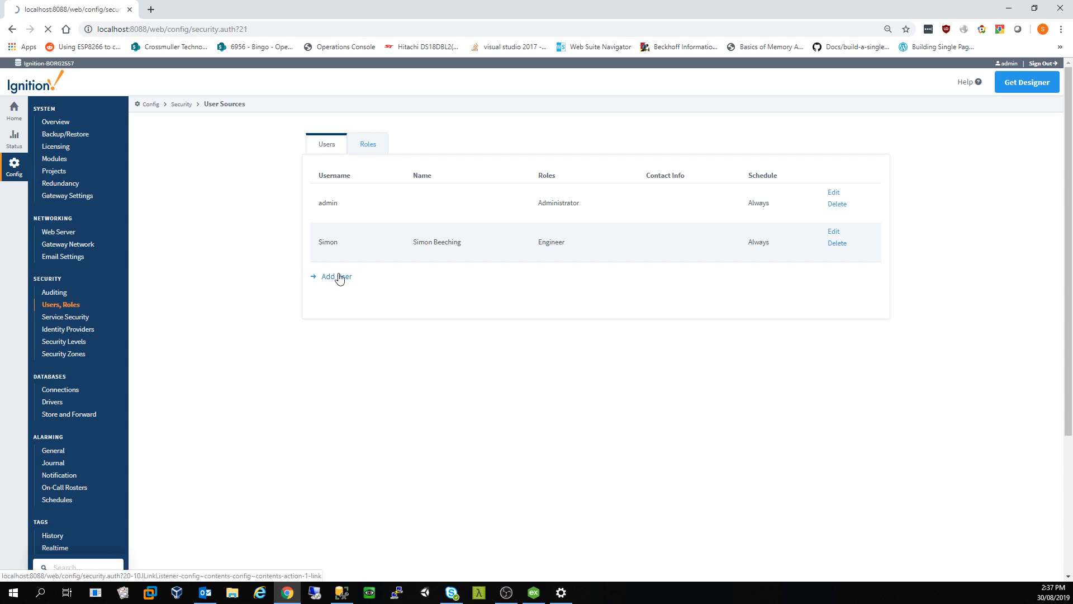
left_click(420, 205)
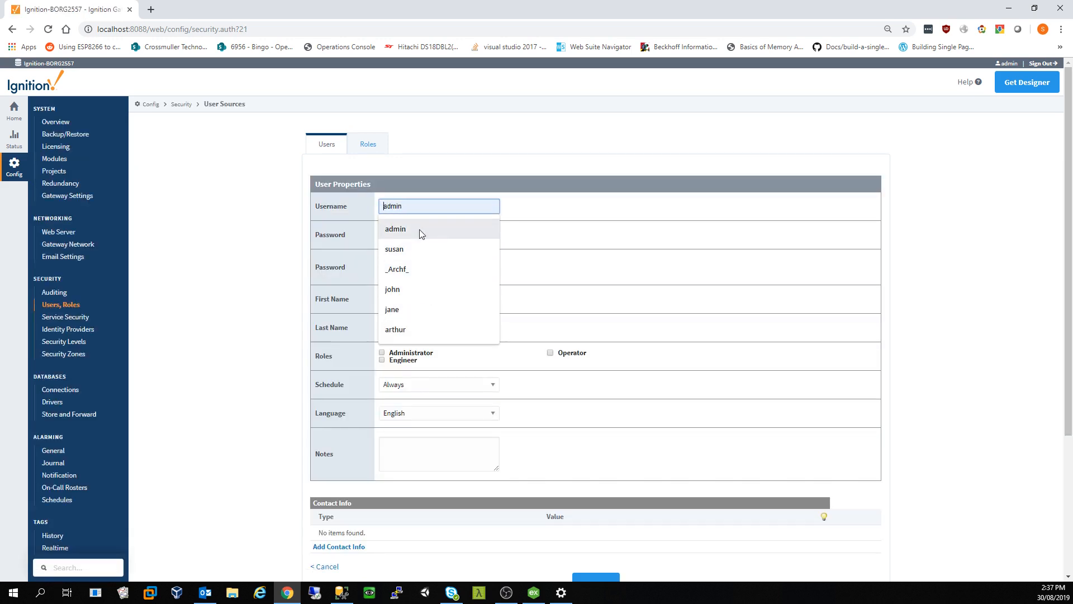
key("Escape")
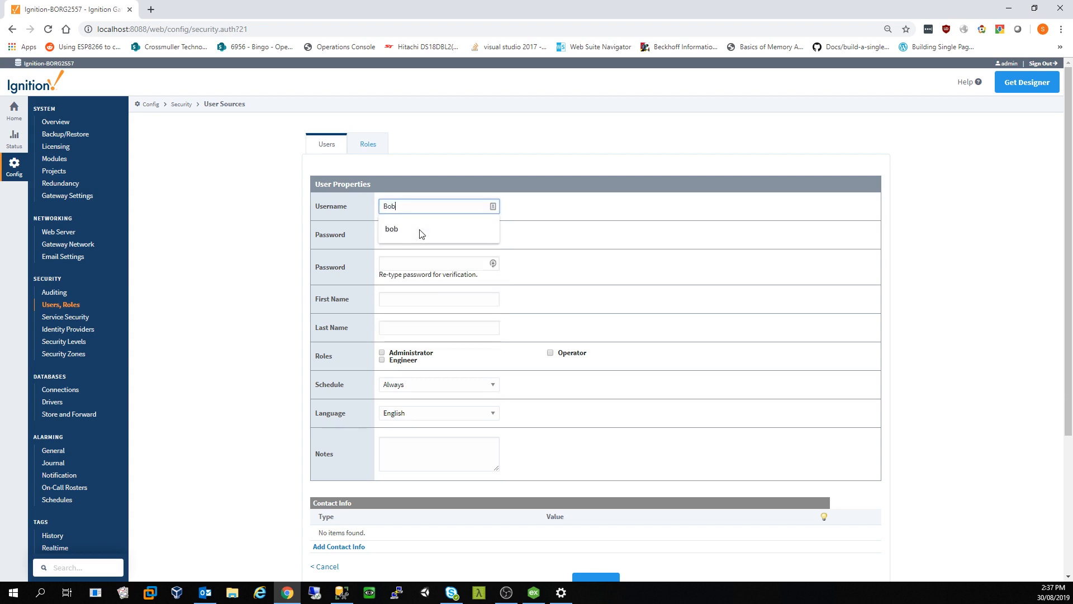
key("Tab")
key("Tab")
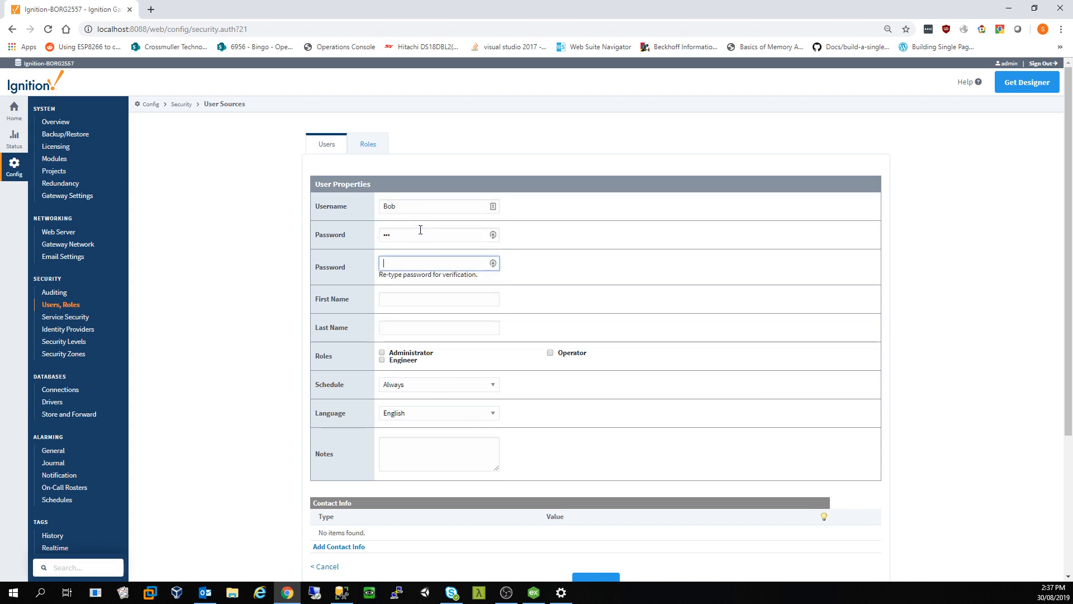
key("Tab")
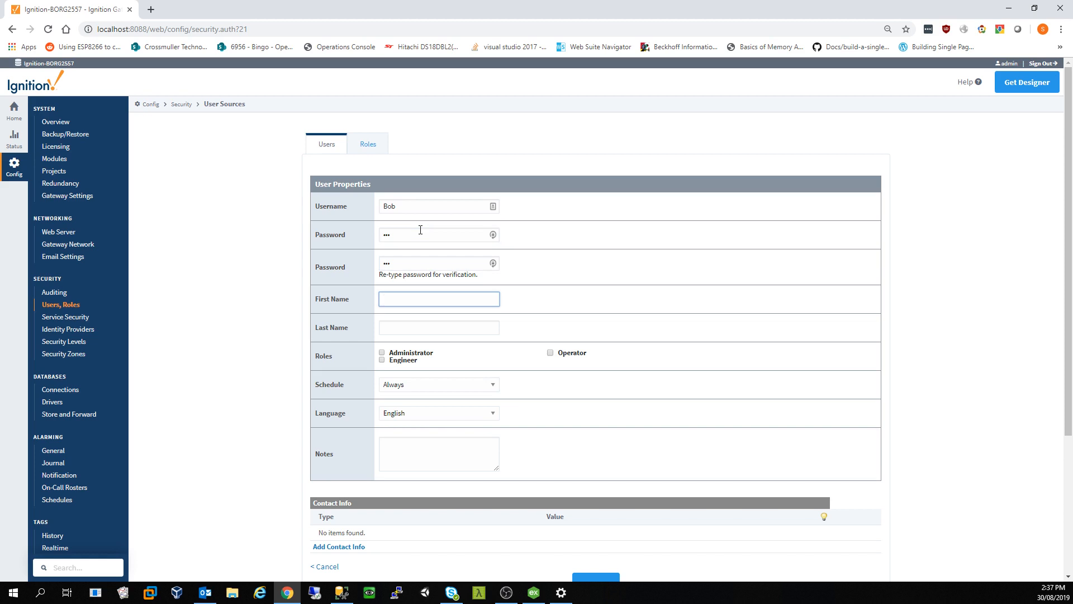
key("Tab")
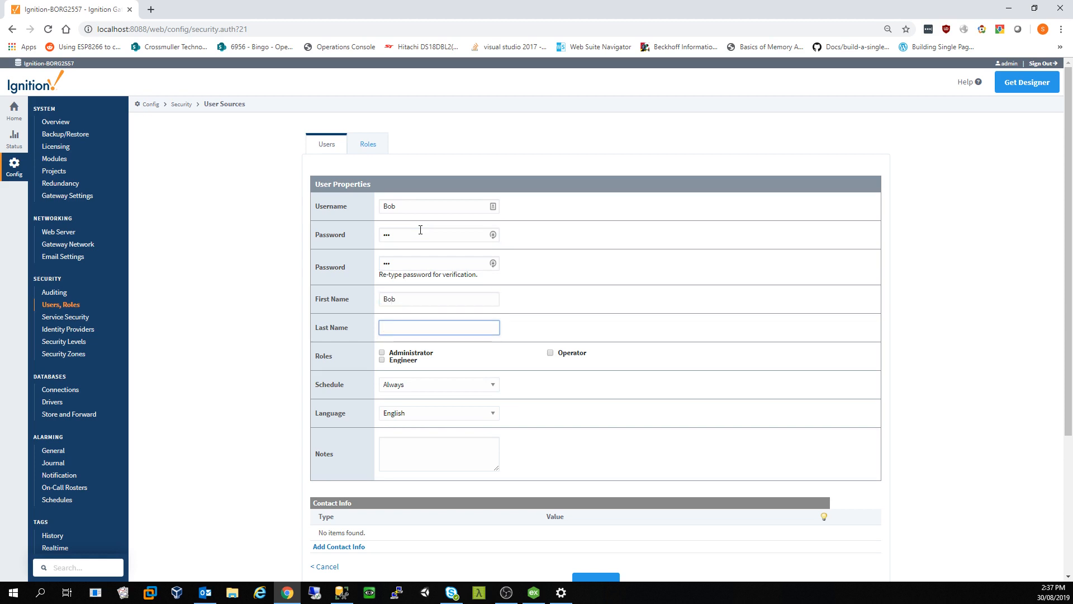
Step: Enter the user's last name, give it the Operator role and save the user
type("Bos")
key("BackSpace")
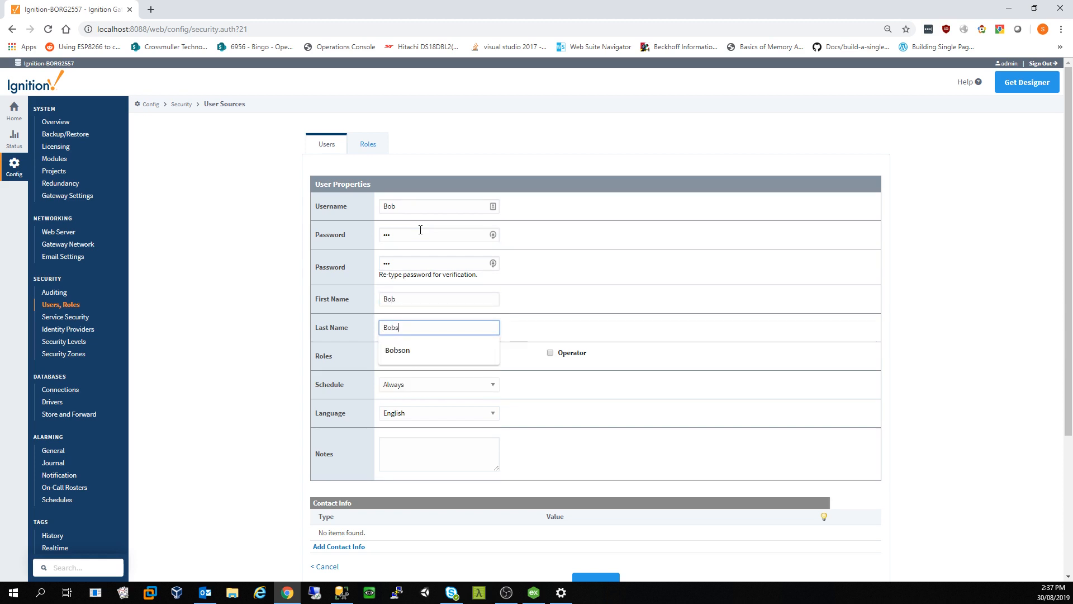
key("Down")
key("Tab")
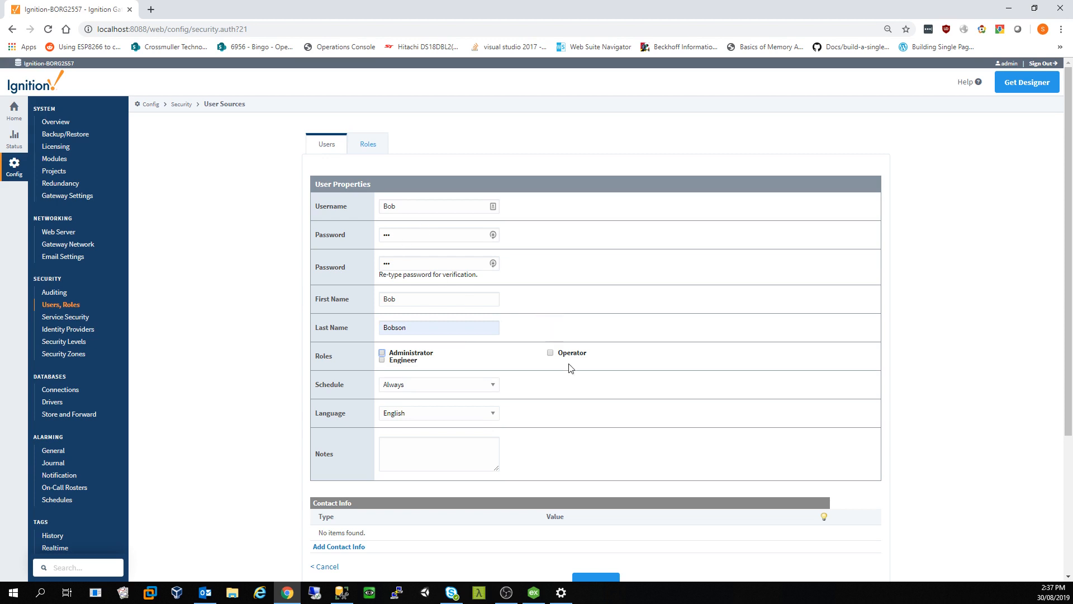
left_click(552, 352)
left_click(597, 580)
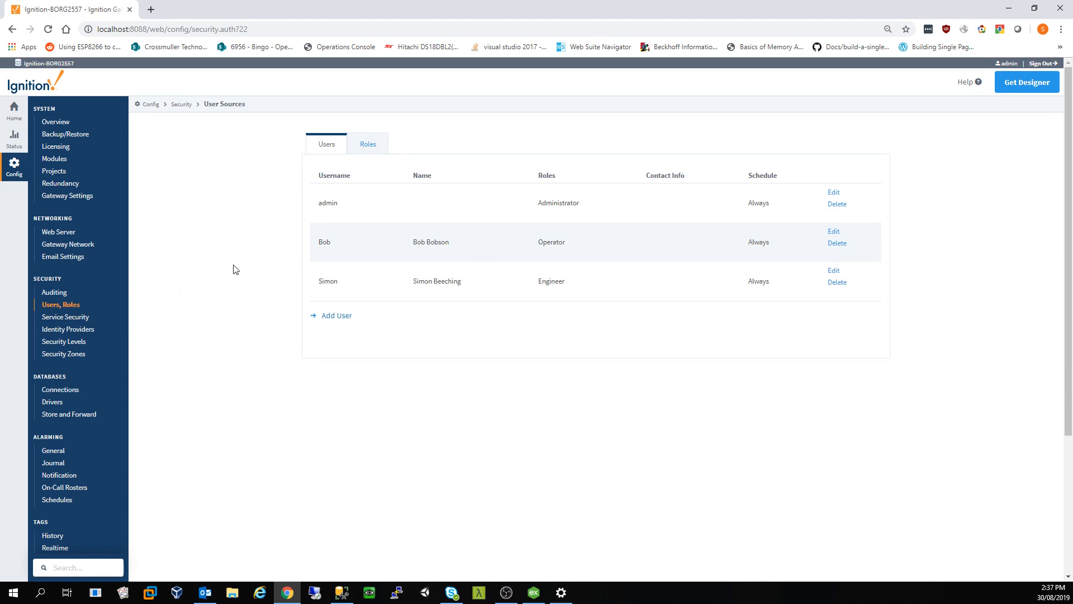
scroll(226, 269, "down", 1)
scroll(120, 408, "down", 1)
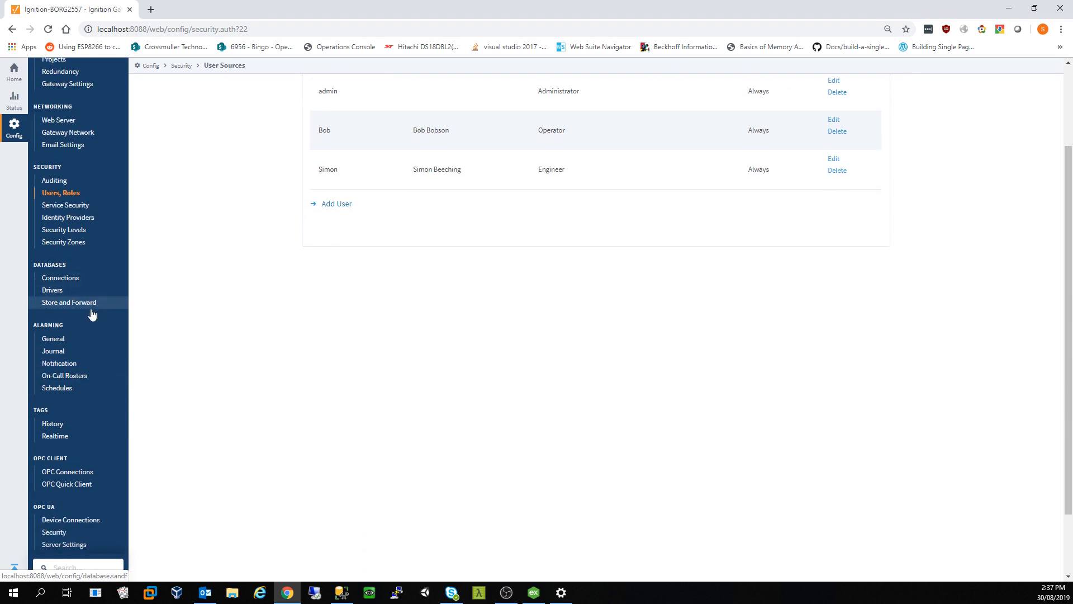
Step: Under Alarming > Journal, create profile 'AlarmJournal' storing to the Ignition_803 datasource
left_click(70, 340)
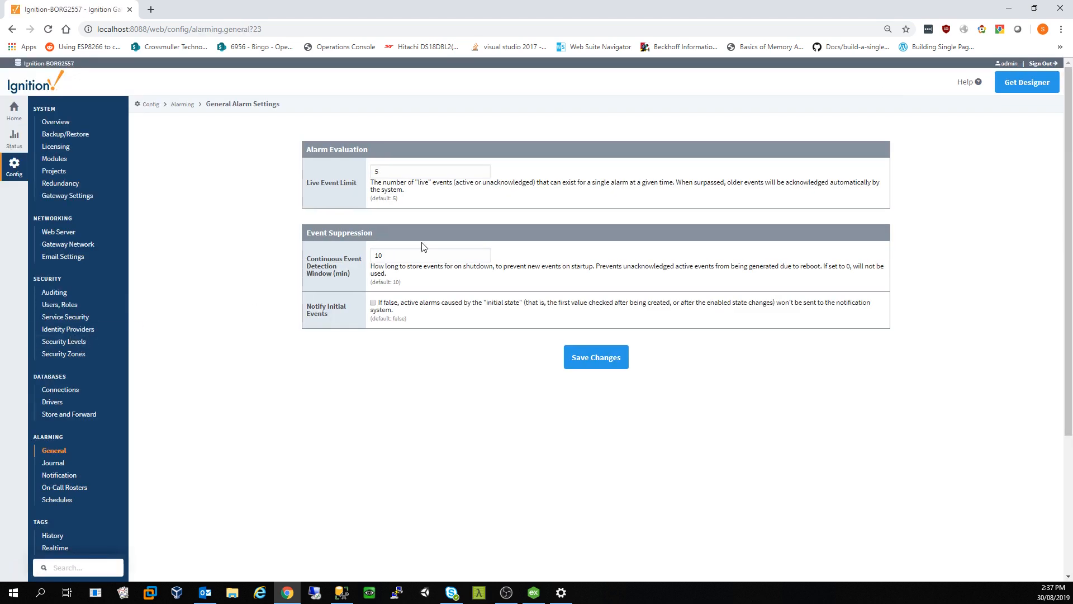
left_click(62, 464)
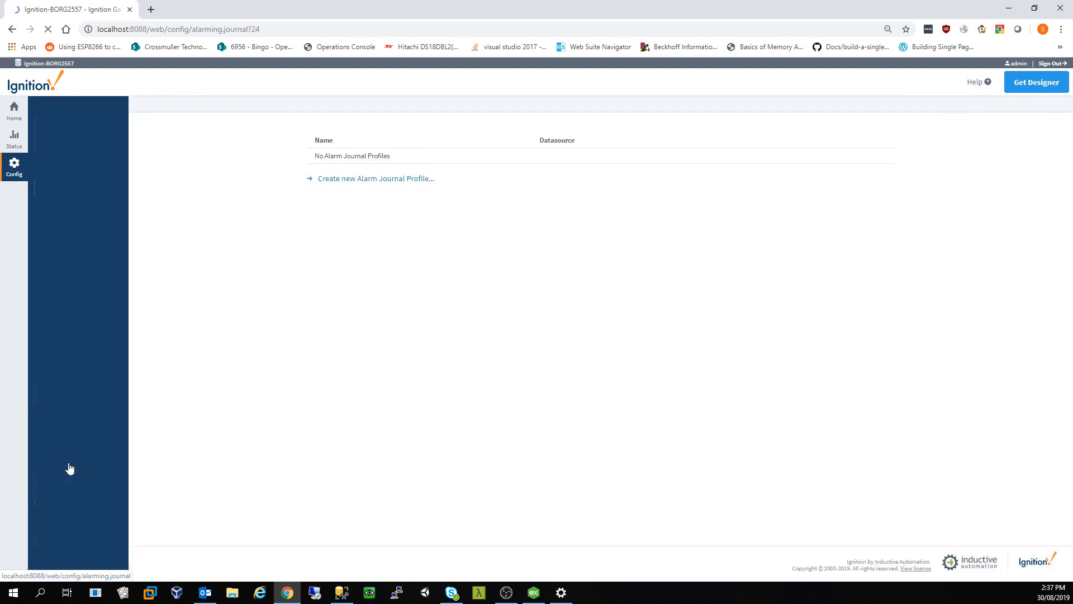
left_click(364, 180)
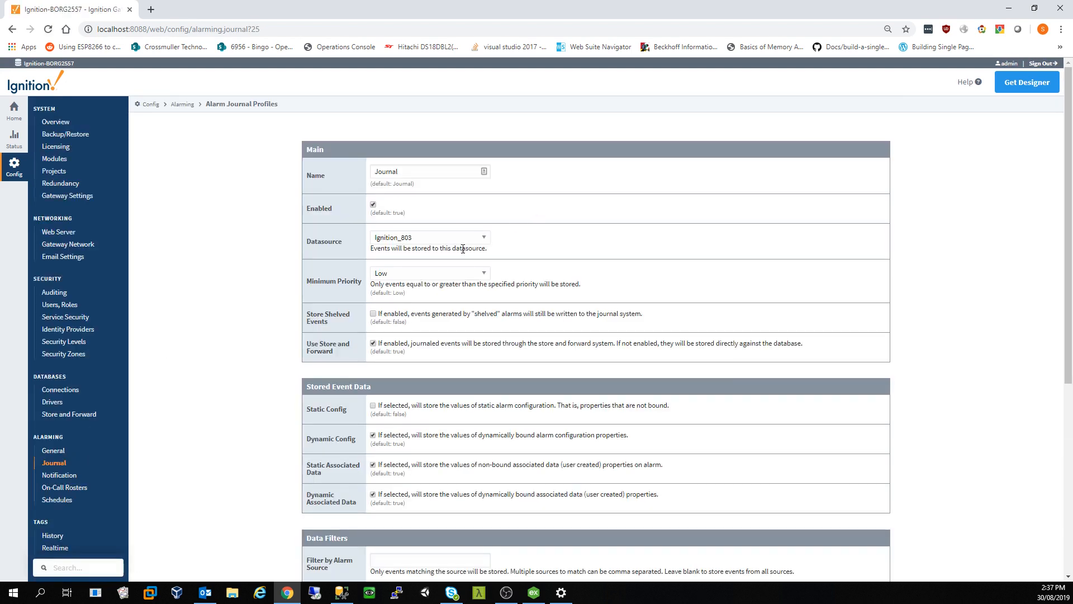
left_click(482, 171)
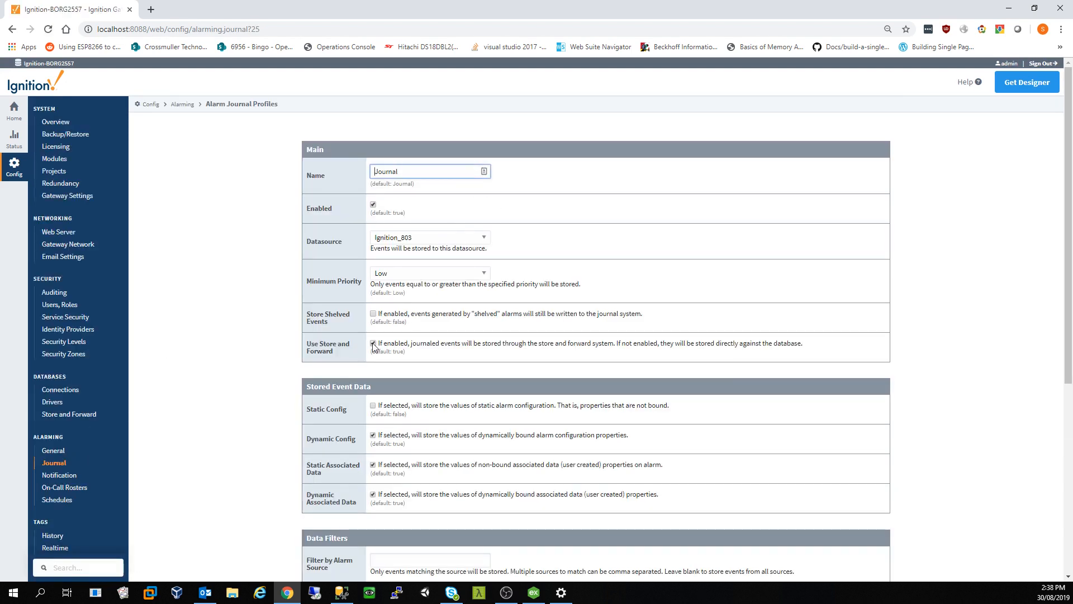
type("Alarm")
left_click(249, 280)
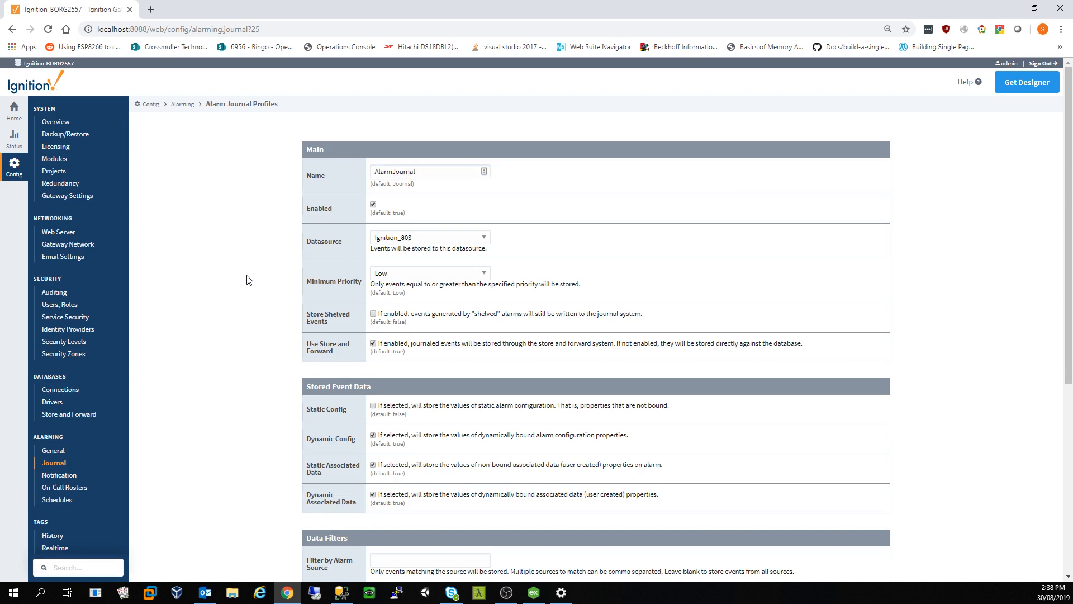
scroll(249, 280, "down", 2)
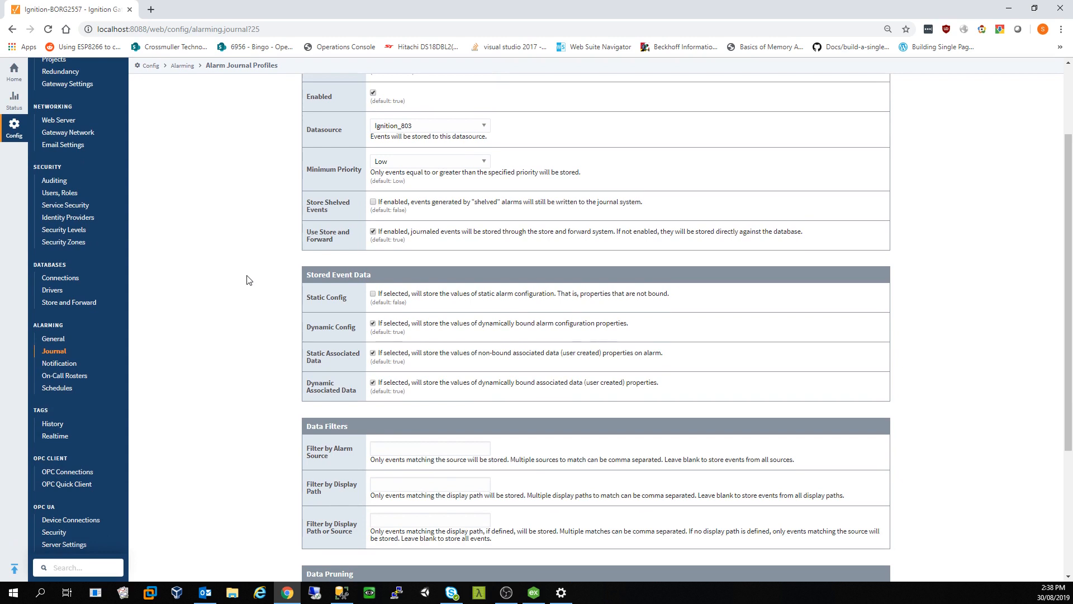
scroll(249, 280, "down", 3)
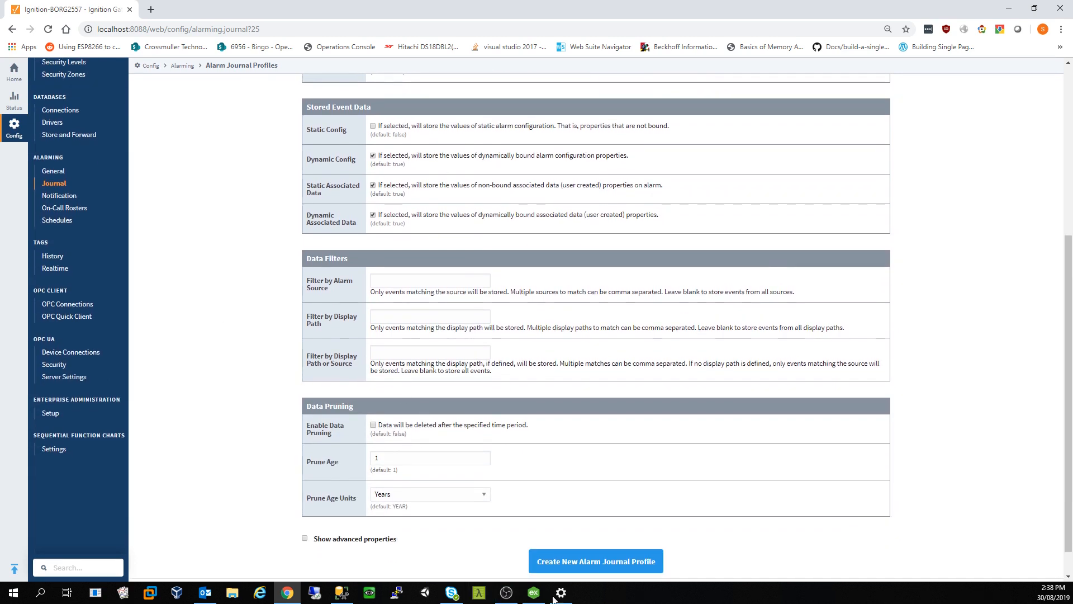
left_click(590, 561)
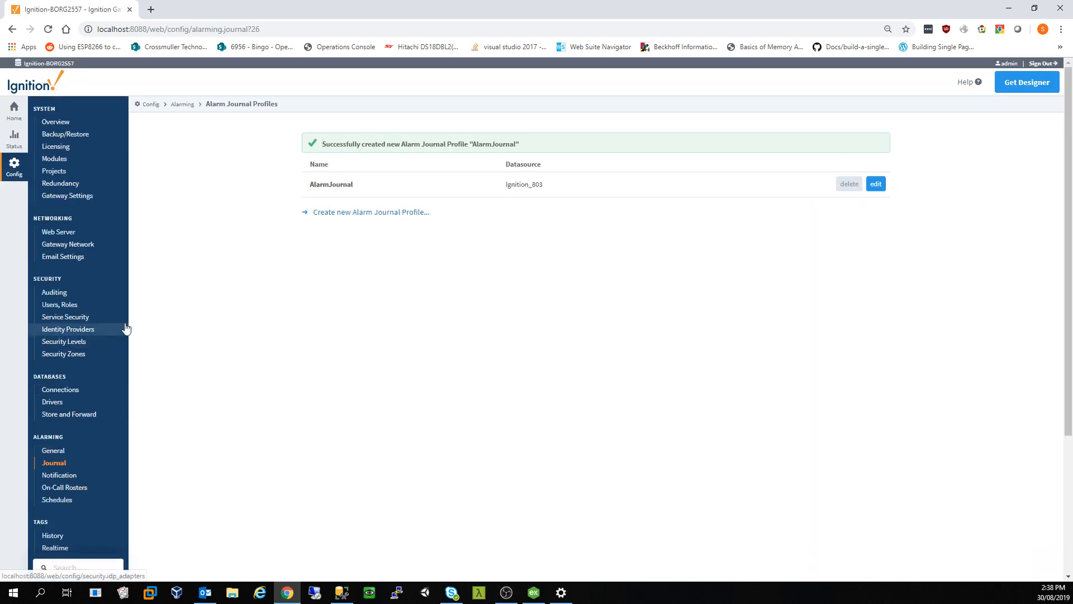
left_click(79, 476)
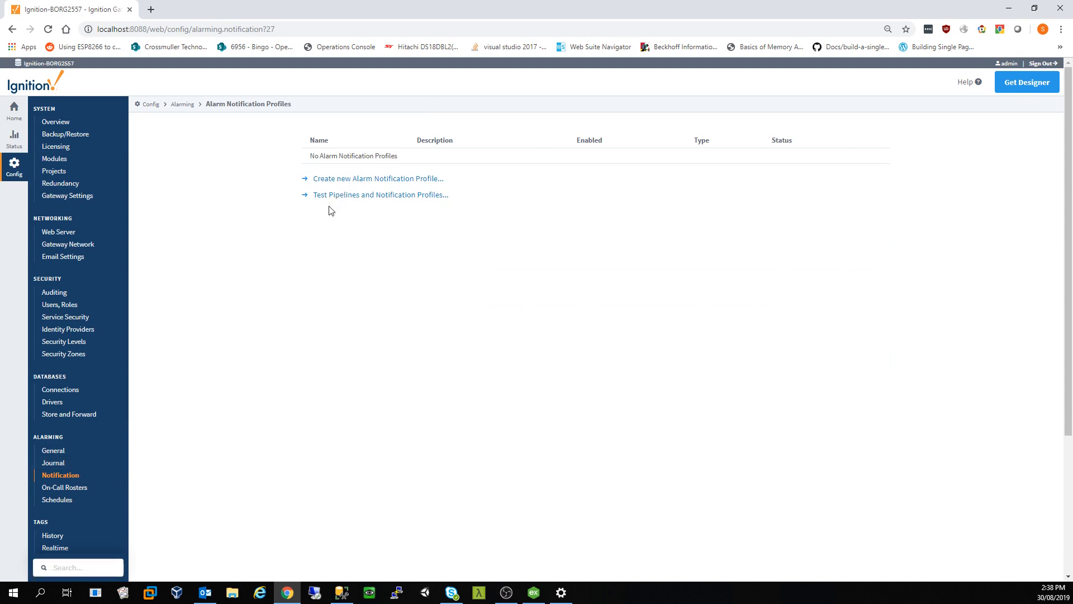
Step: Browse alarm rosters, schedules and tag history and realtime providers, ending at OPC UA Device Connections
left_click(72, 488)
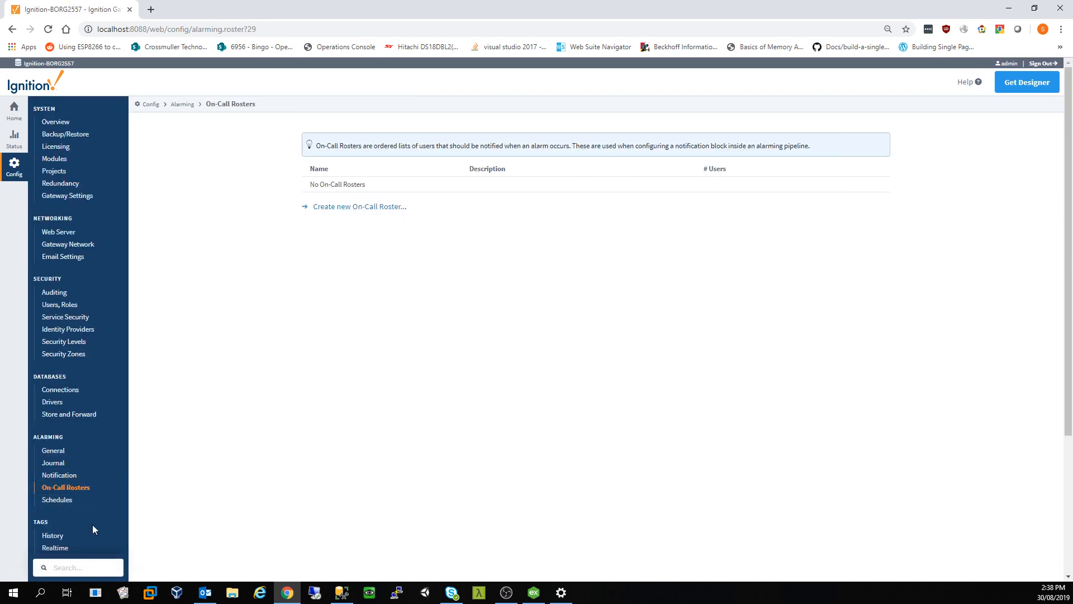
left_click(67, 500)
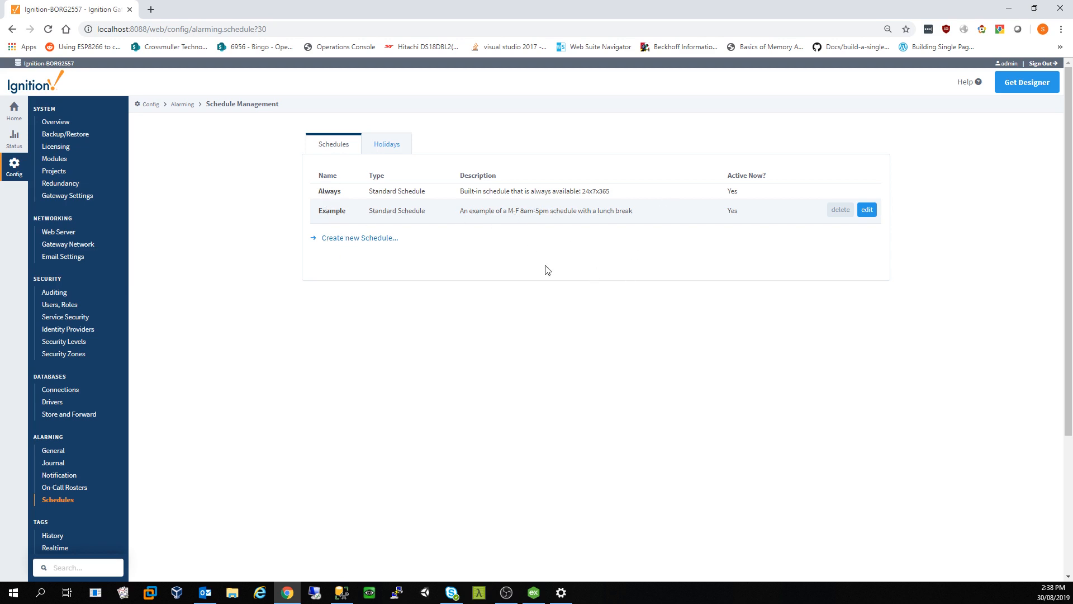
scroll(234, 319, "down", 5)
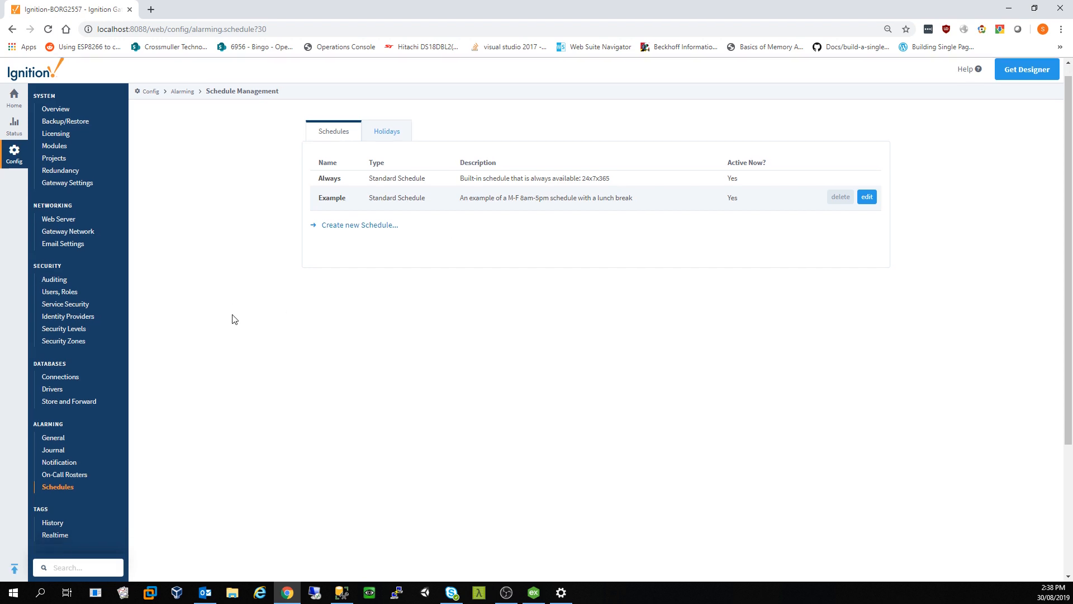
left_click(58, 342)
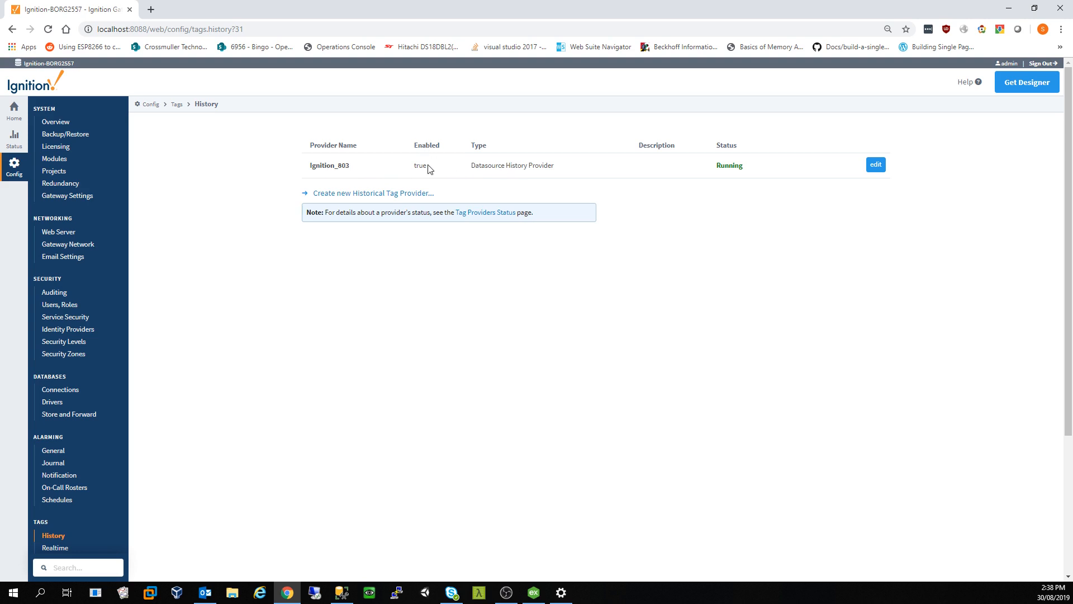
scroll(233, 384, "down", 2)
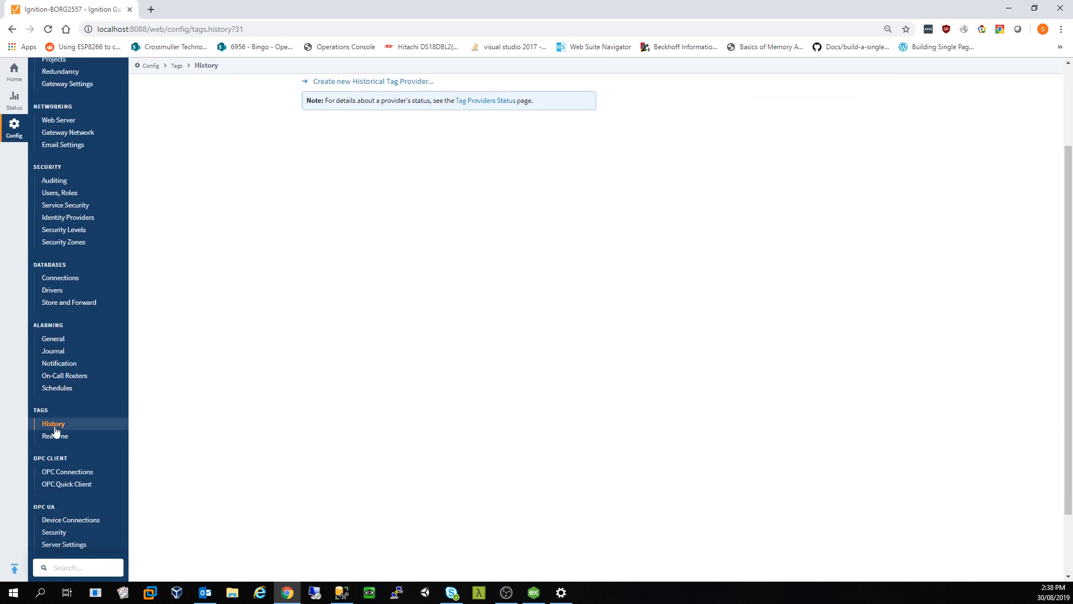
left_click(55, 435)
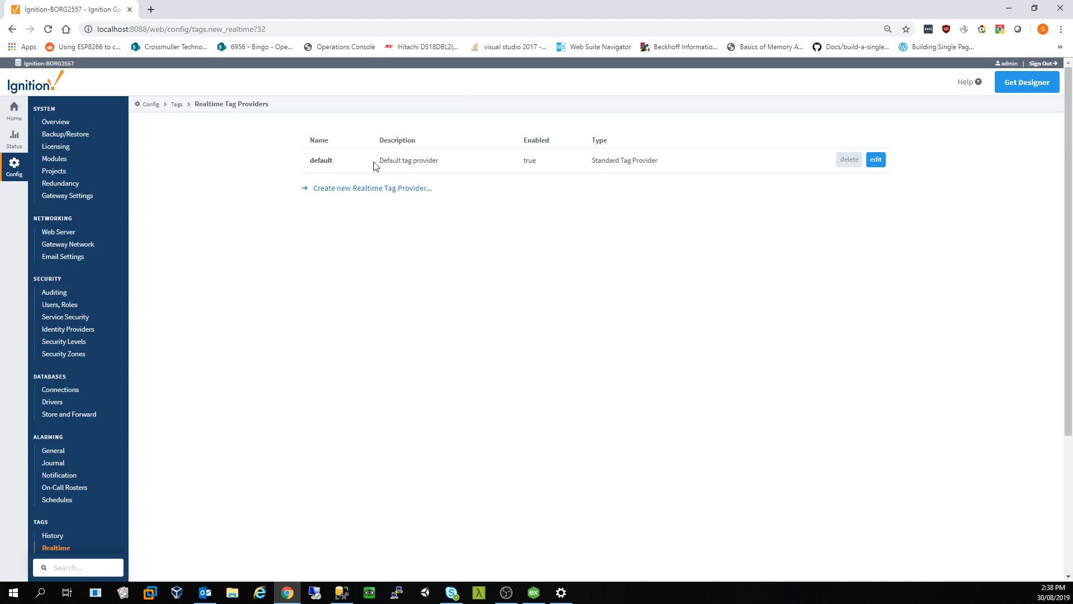
scroll(263, 260, "down", 2)
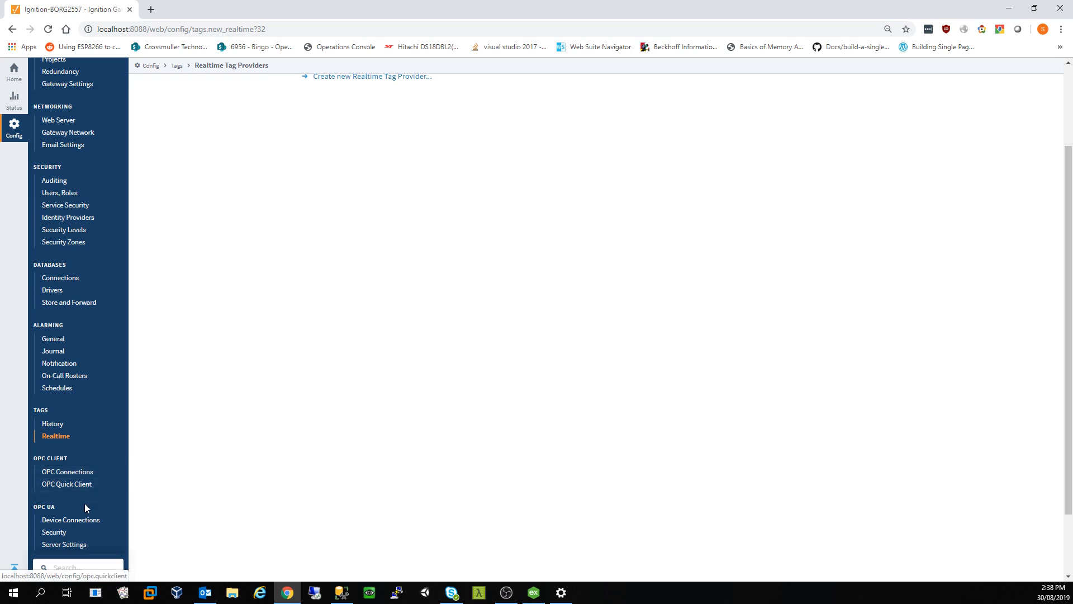
left_click(85, 519)
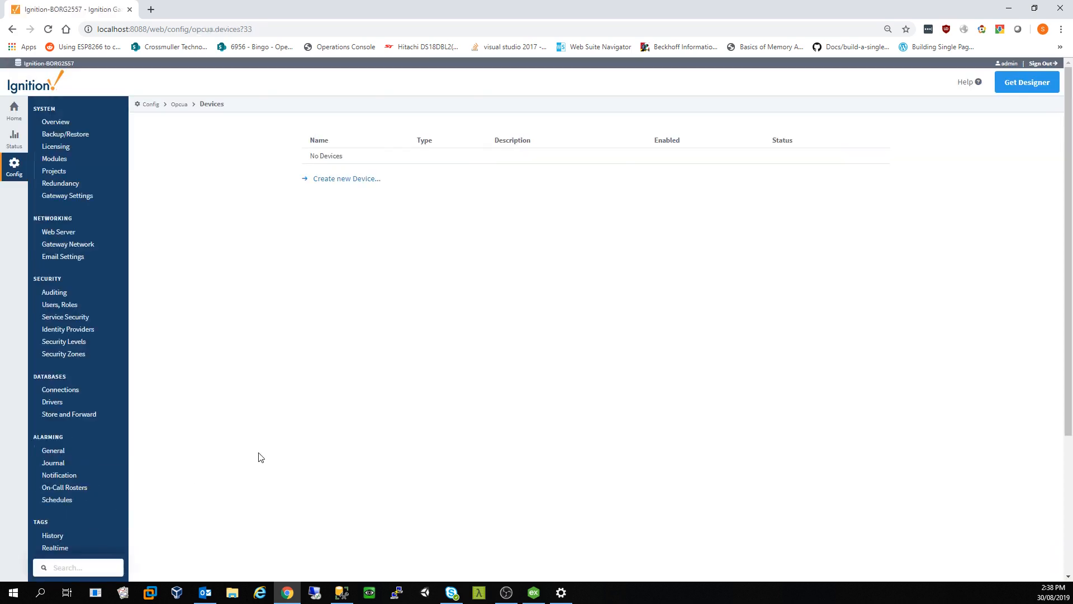
Step: Look through the new-device driver list, then go to the OPC Connections page
left_click(338, 179)
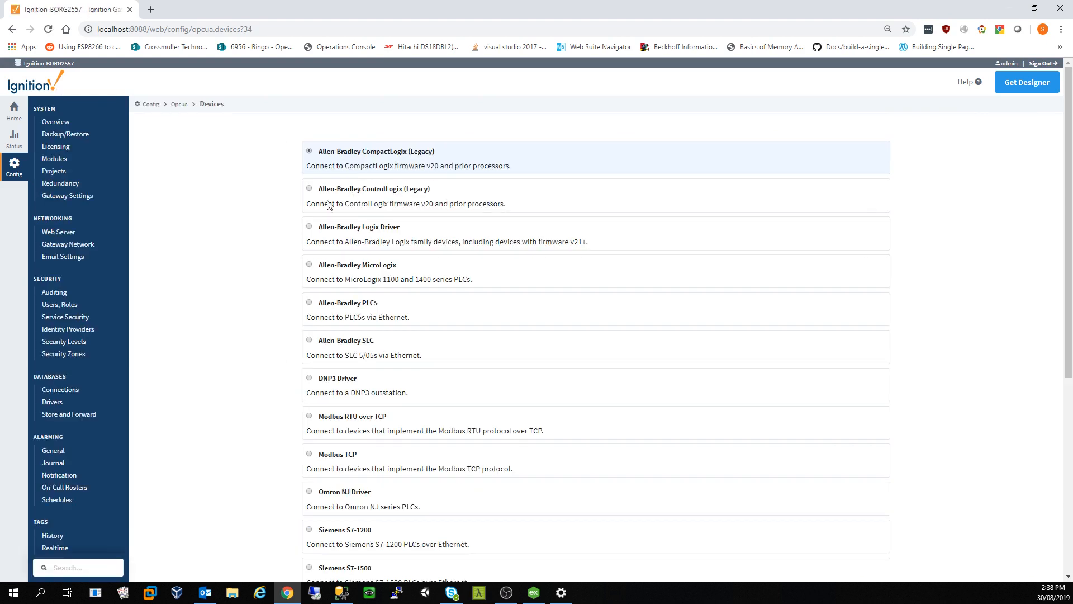
scroll(328, 205, "down", 5)
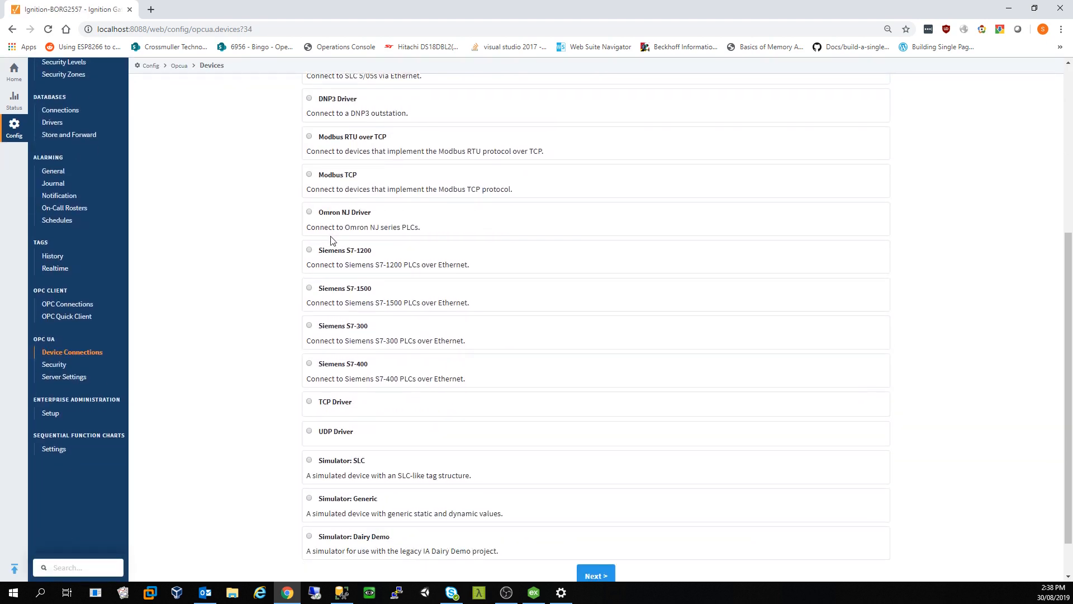
scroll(355, 290, "down", 1)
scroll(371, 227, "up", 3)
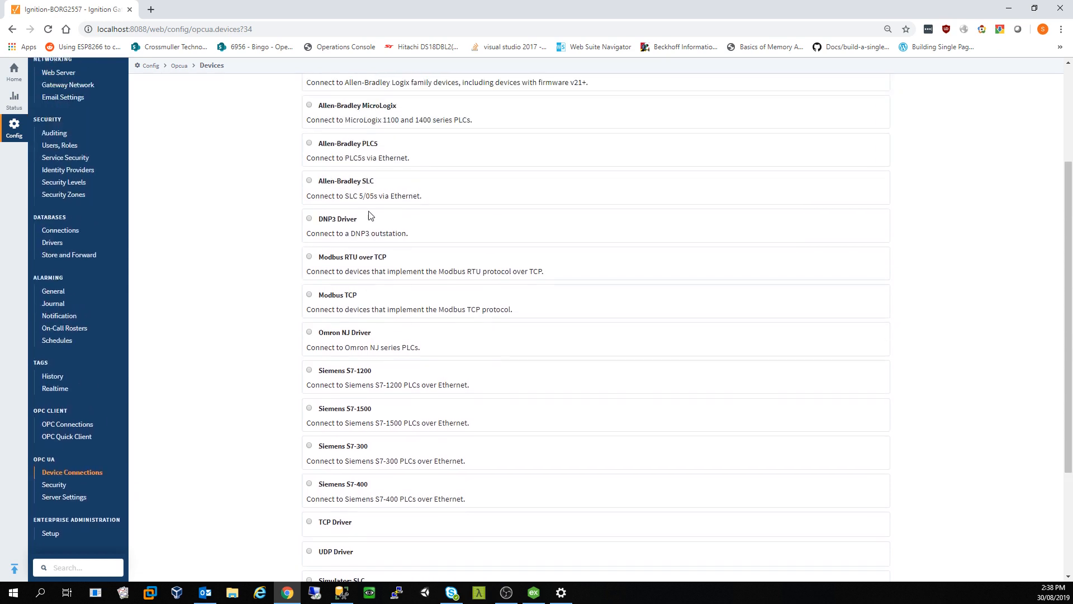
scroll(369, 216, "up", 4)
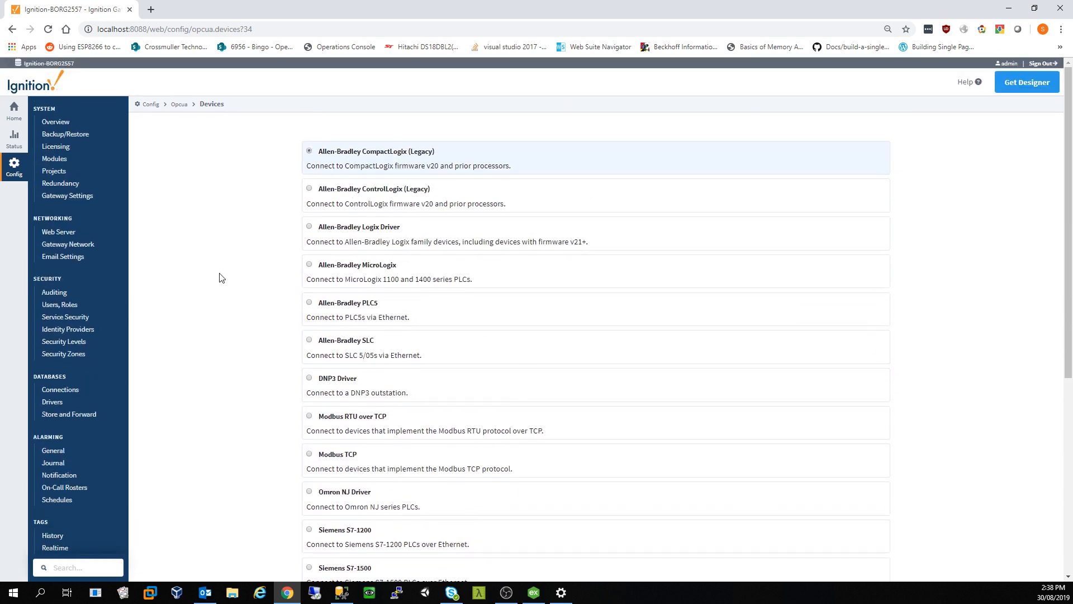
scroll(220, 277, "down", 2)
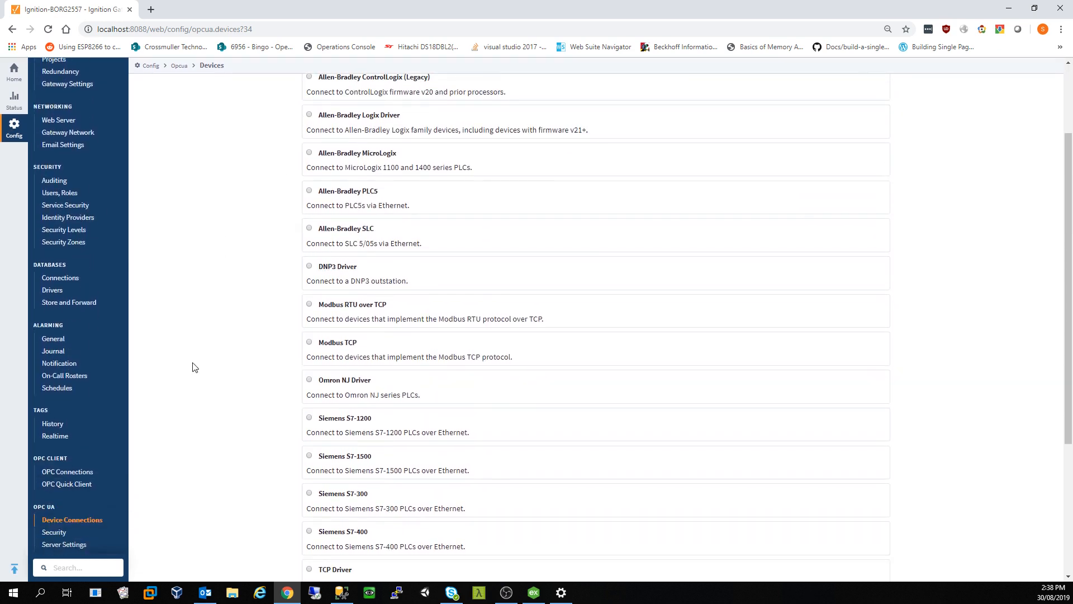
left_click(66, 472)
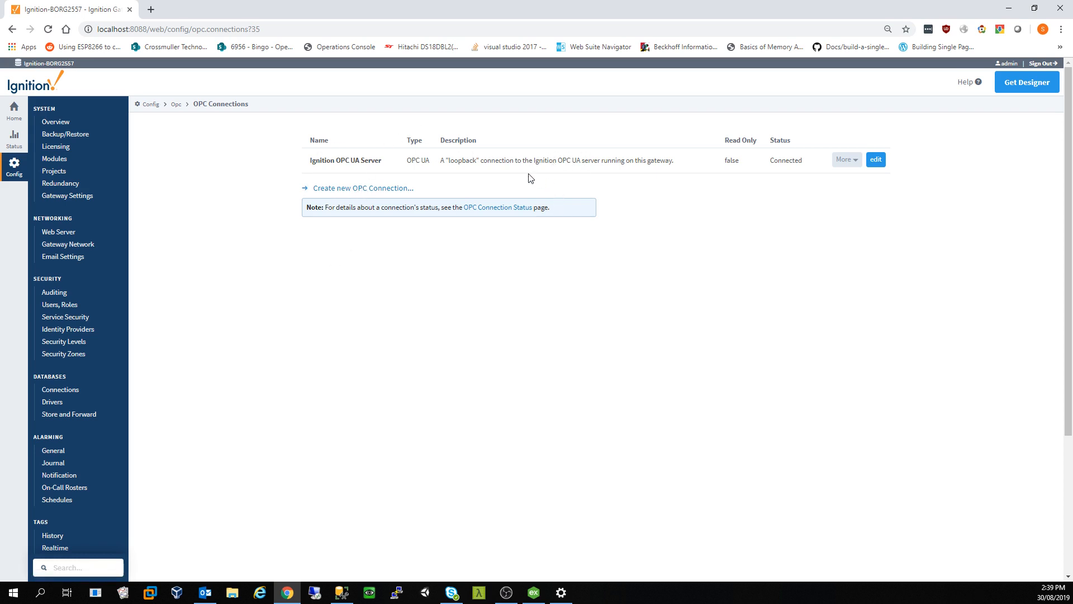
Step: Create an OPC UA connection to KEPServerEX at opc.tcp://127.0.0.1:49320 using the Basic256Sha256 endpoint
left_click(353, 190)
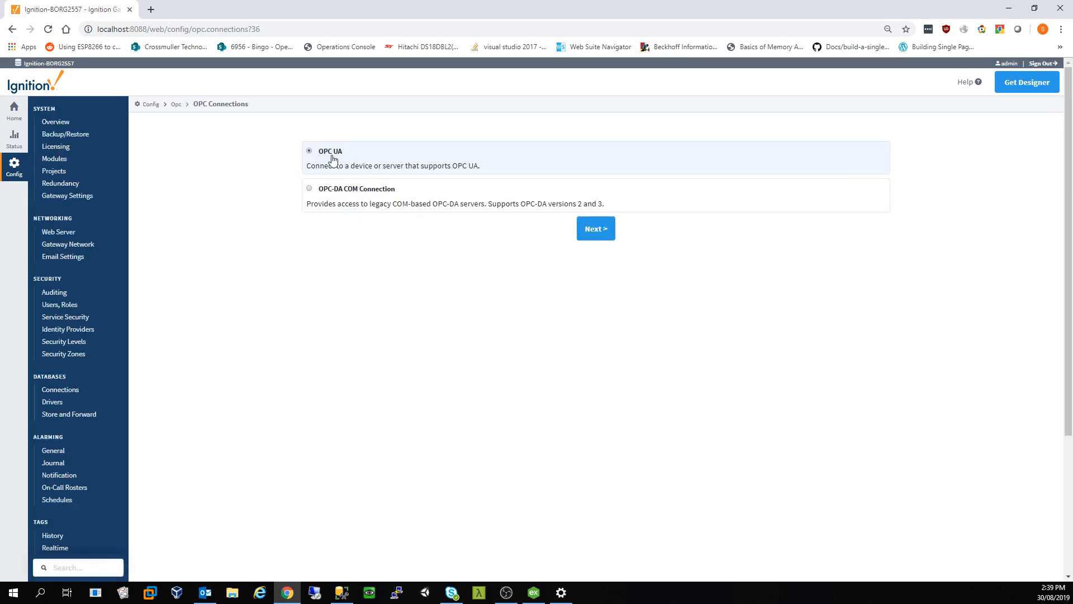
left_click(595, 233)
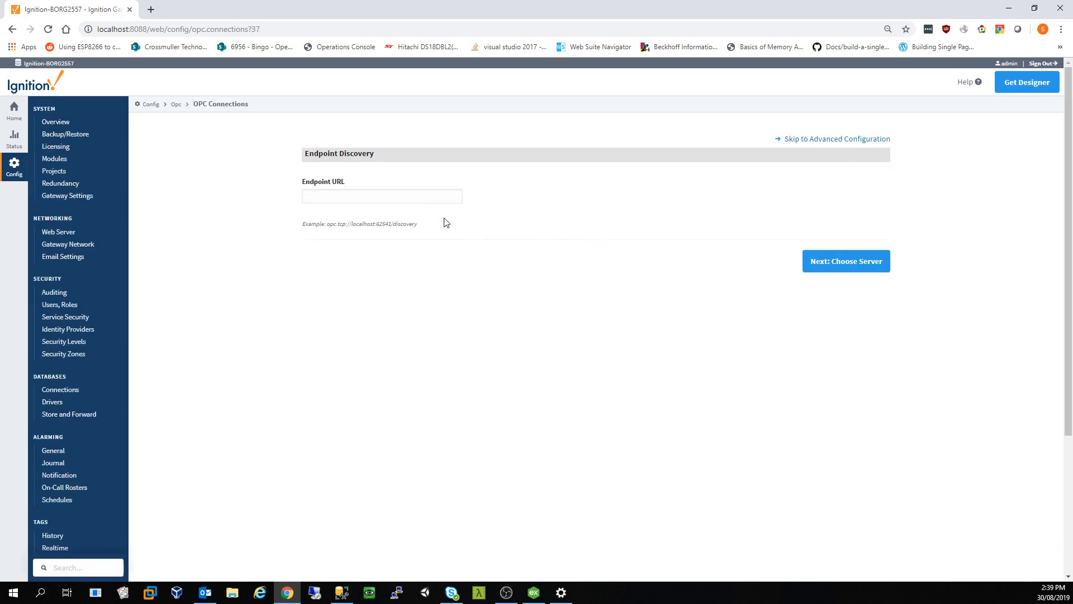
left_click(417, 196)
left_click(387, 219)
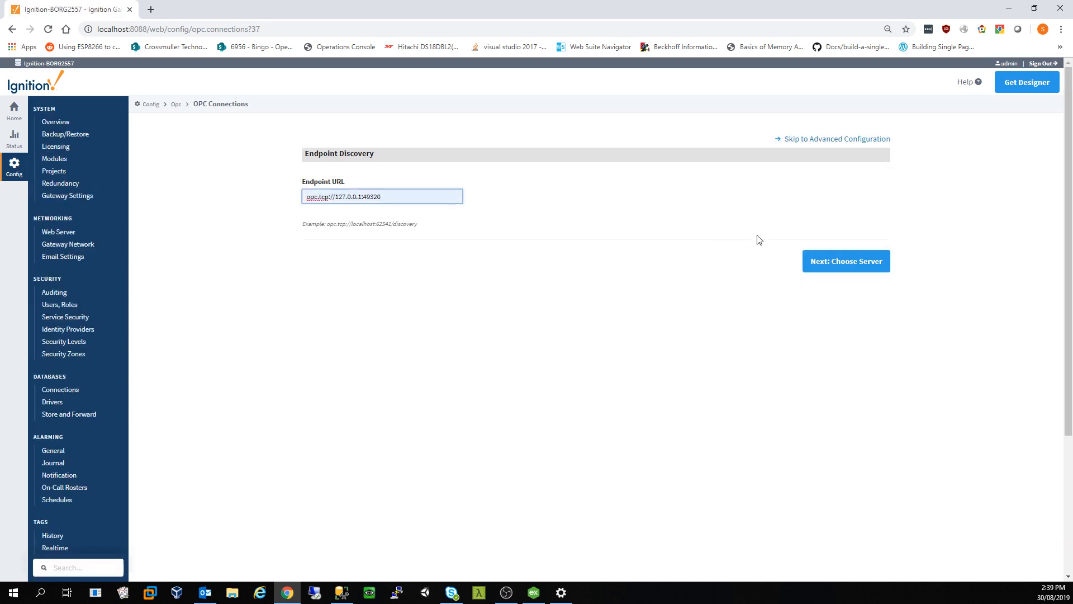
left_click(864, 261)
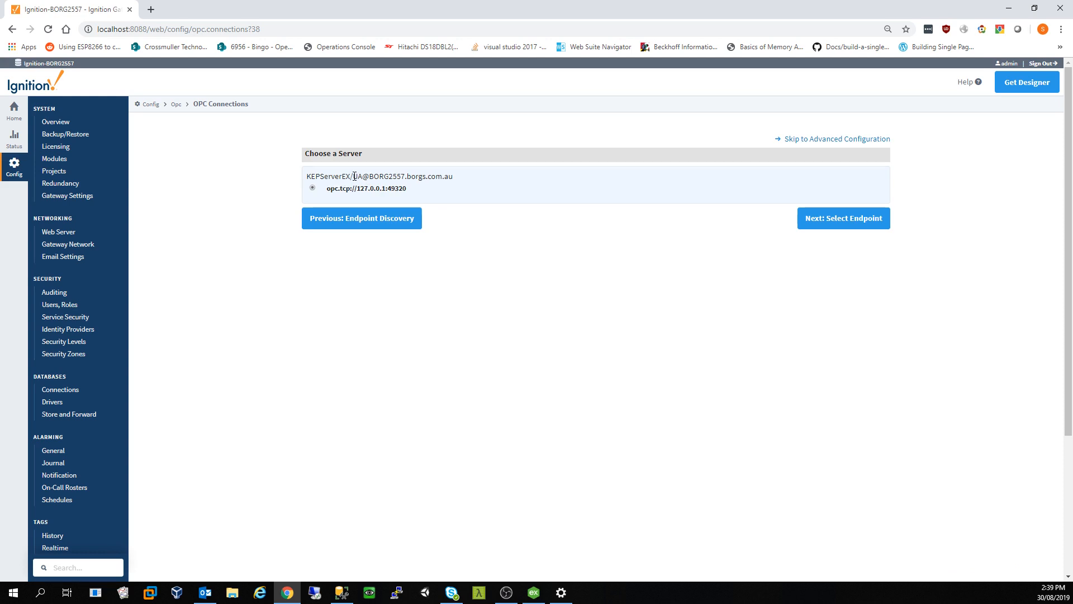
left_click_drag(350, 173, 305, 180)
left_click(862, 224)
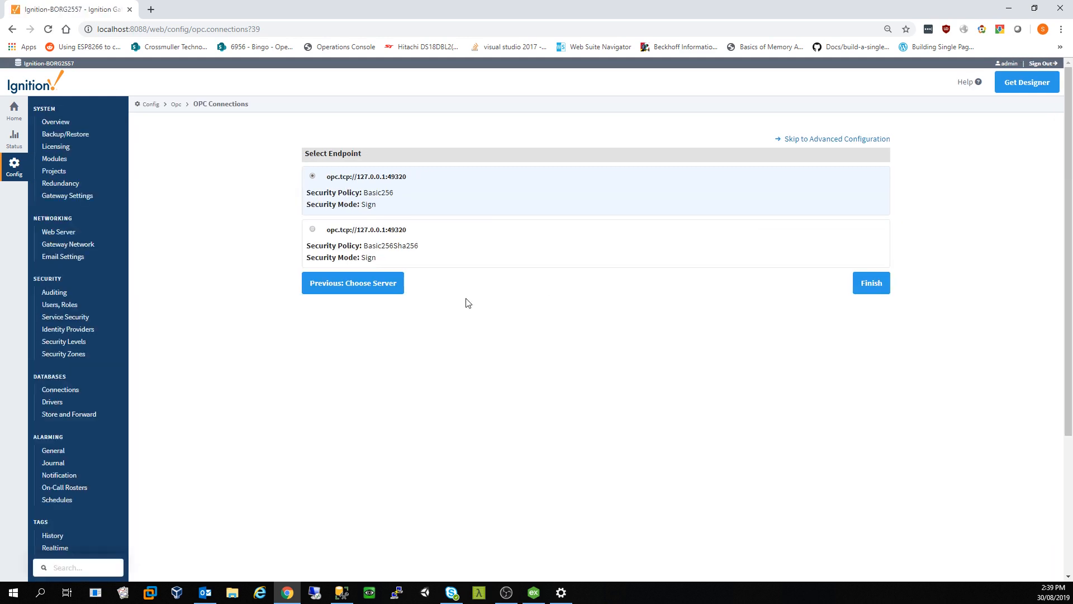
left_click(372, 234)
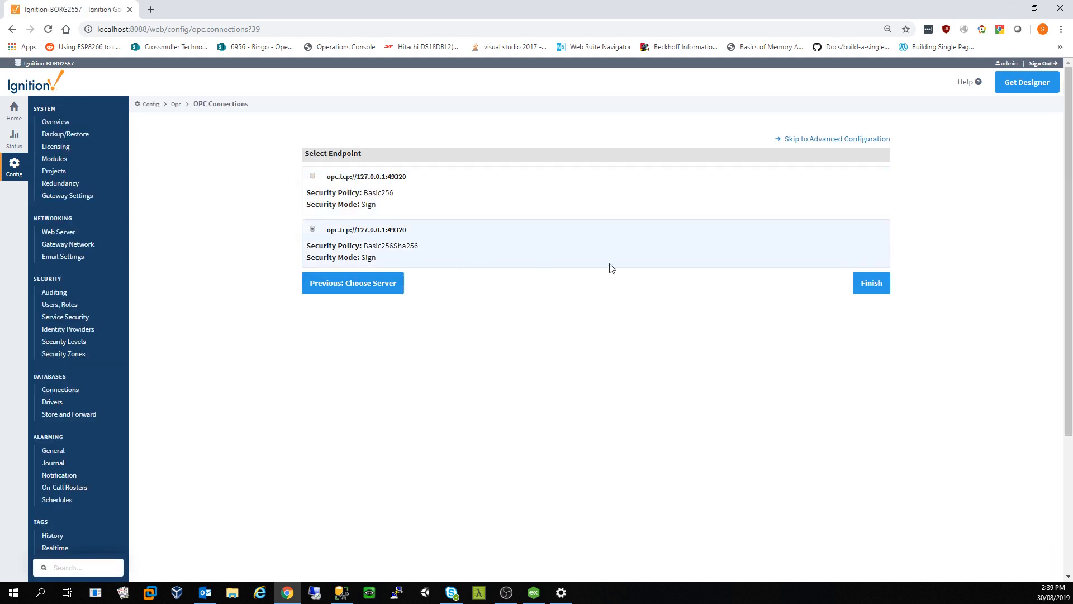
left_click(864, 288)
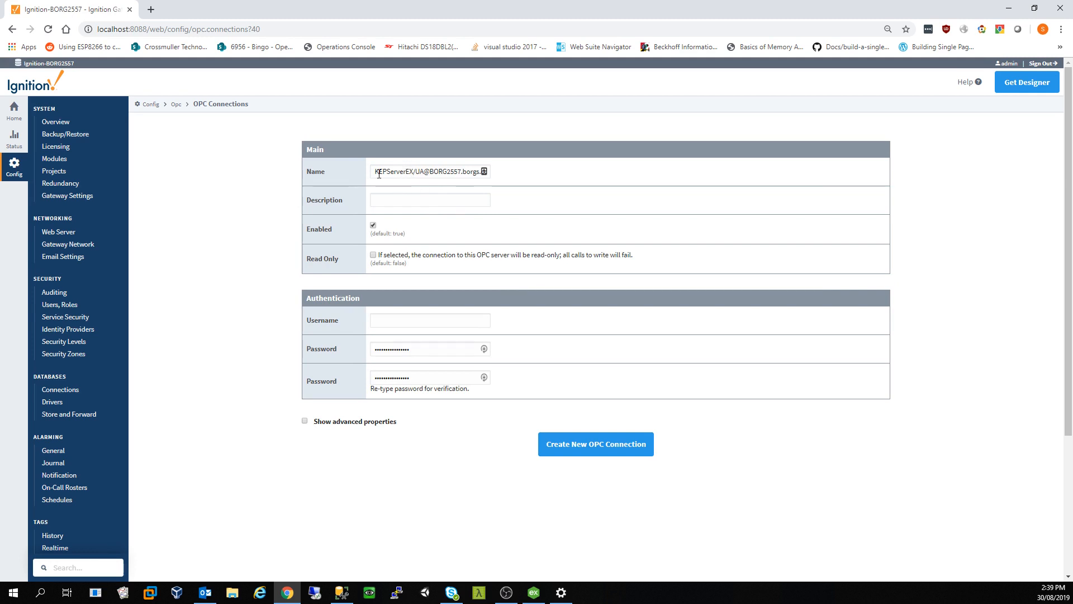
Step: Name the OPC connection KEPServerEX, describe it as Production Simulator, and create it
left_click_drag(372, 172, 533, 166)
type("KEPServerEX")
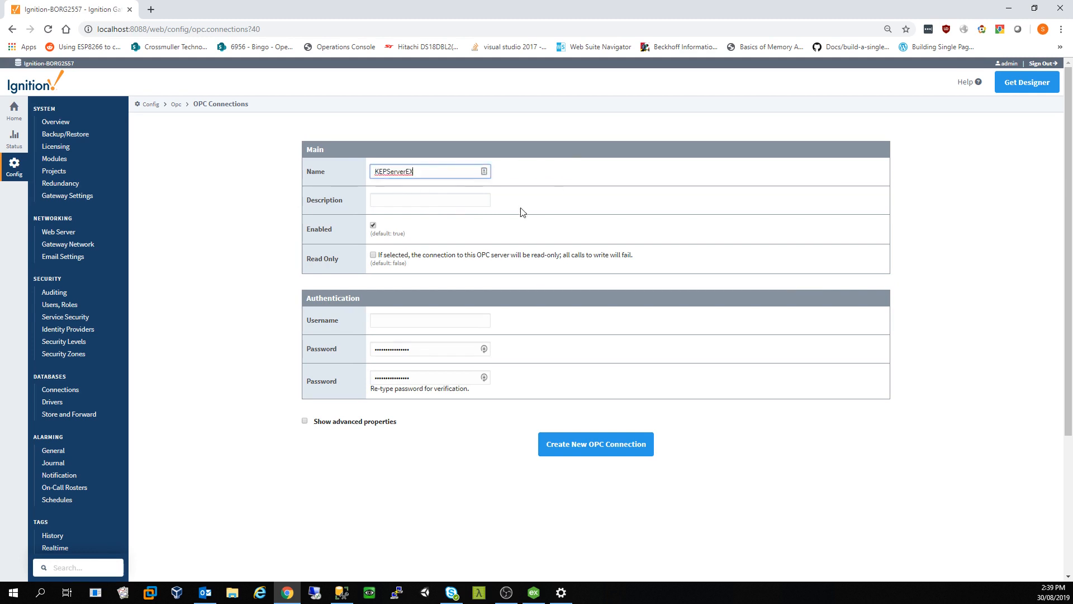
left_click(396, 200)
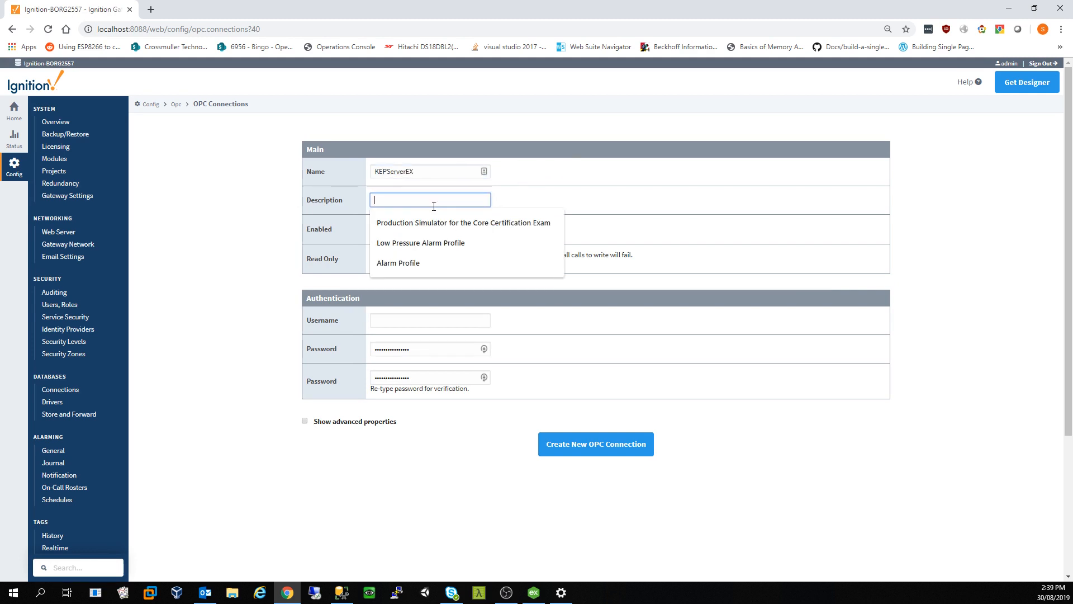
left_click(441, 223)
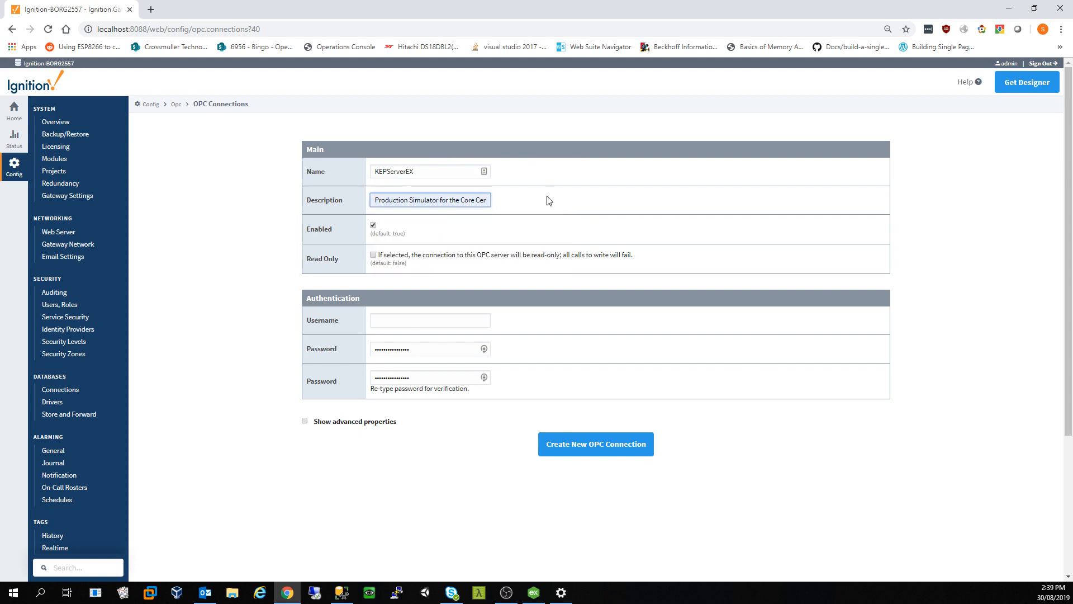
left_click_drag(459, 200, 576, 197)
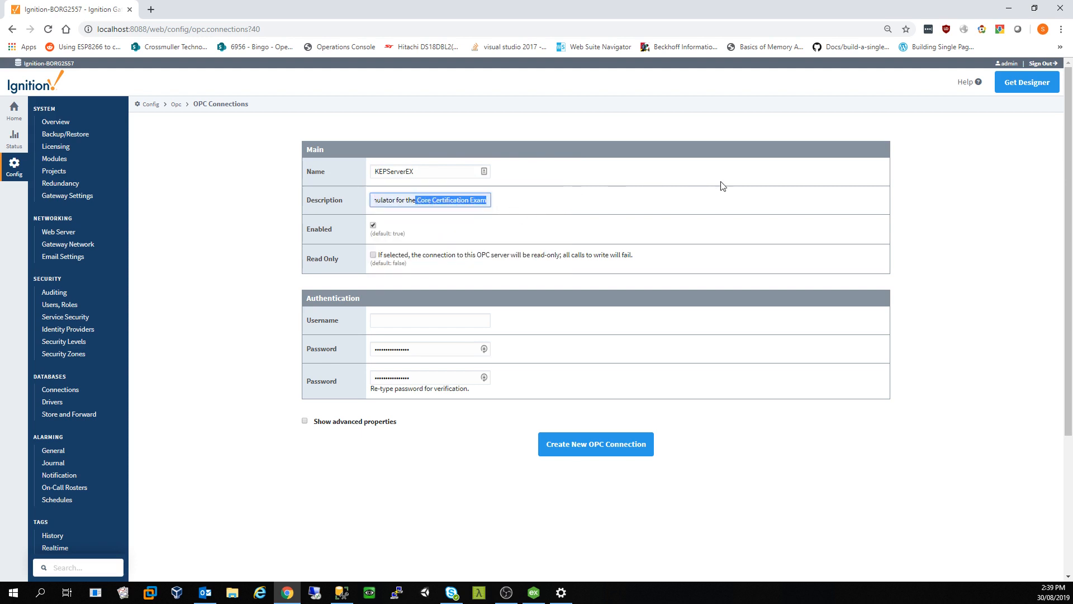
key("BackSpace")
key("BackSpace")
key("BackSpace")
key("BackSpace")
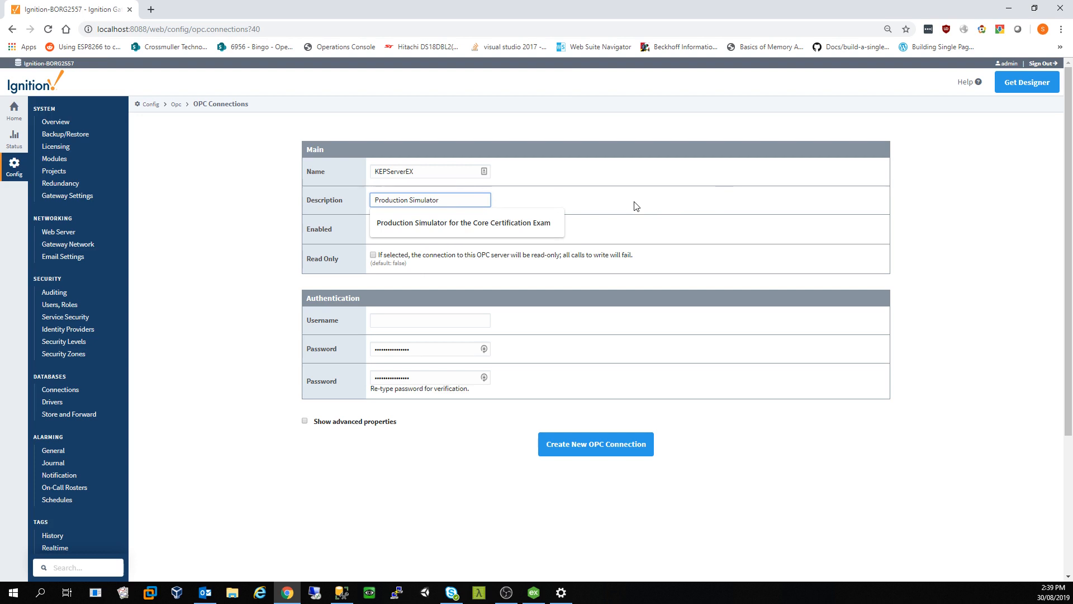
left_click(636, 206)
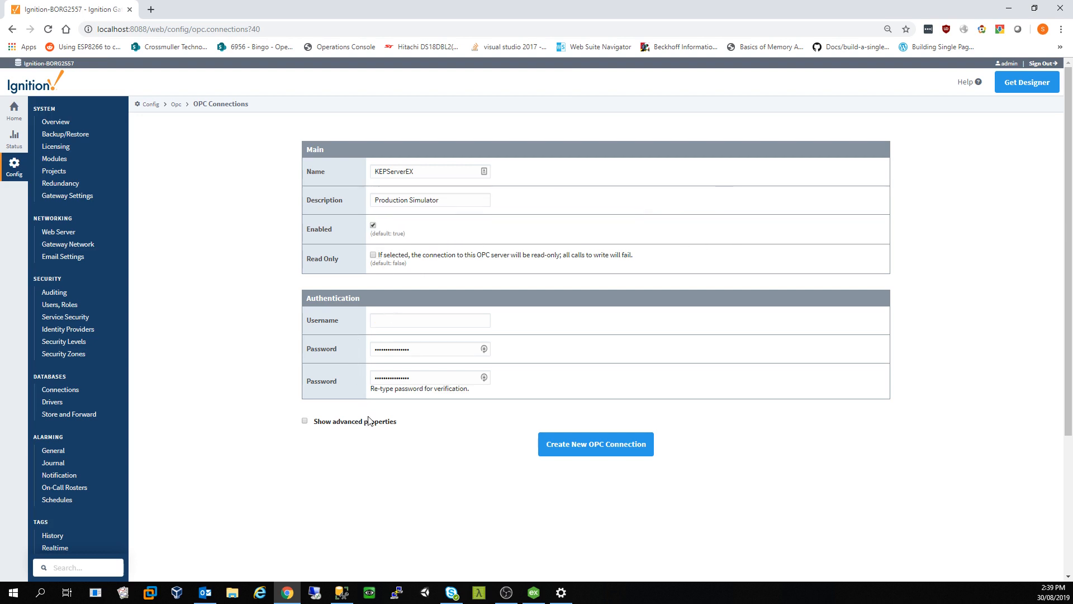
left_click(586, 446)
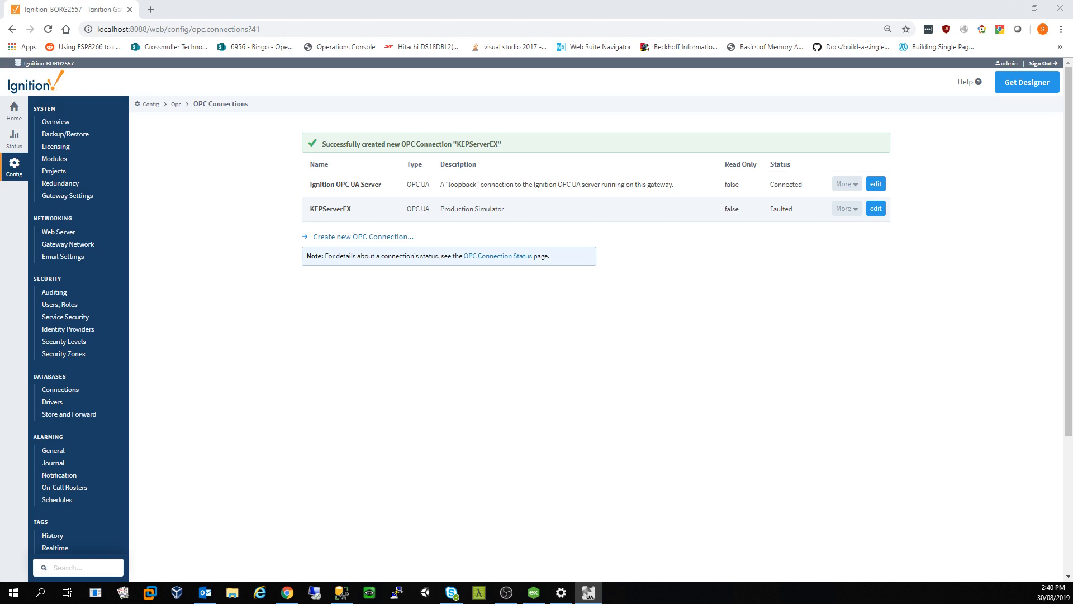
left_click(521, 205)
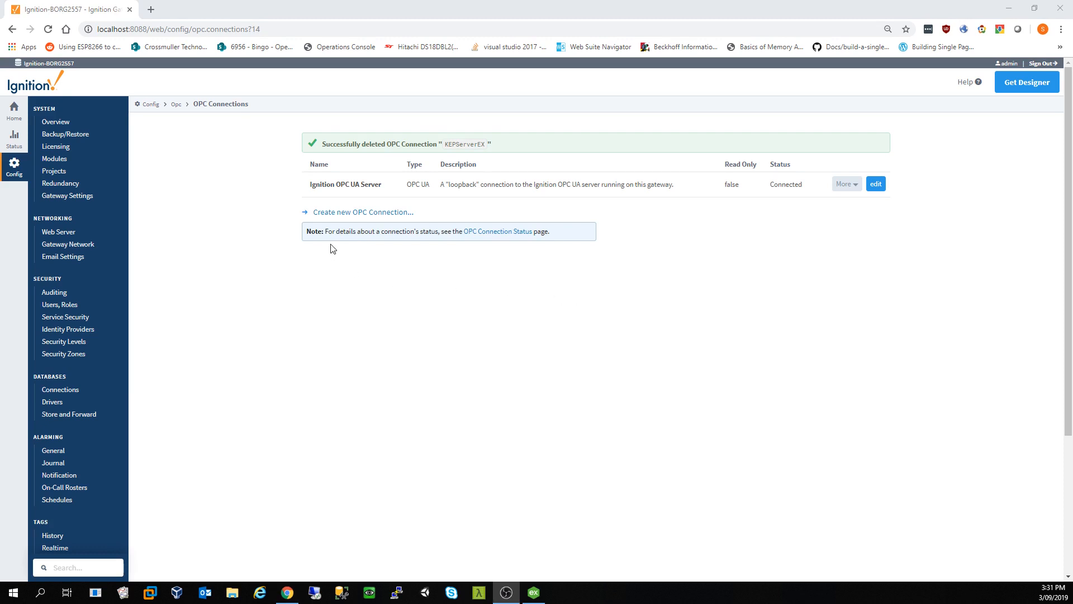
Step: Start a new OPC UA connection to opc.tcp://127.0.0.1:49320 with the Basic256Sha256/SignAndEncrypt endpoint
left_click(367, 212)
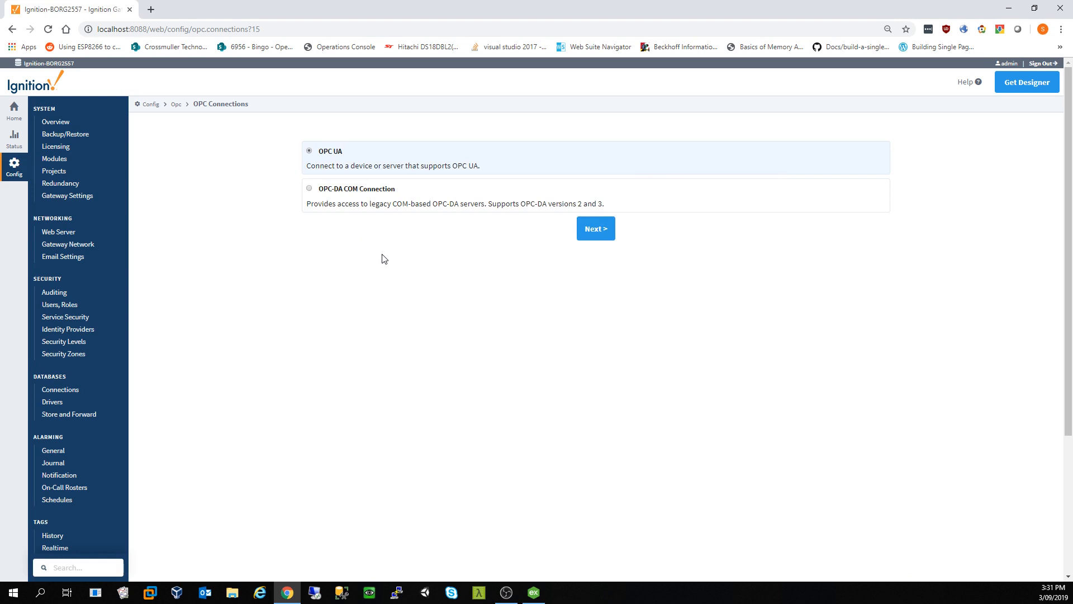
left_click(594, 229)
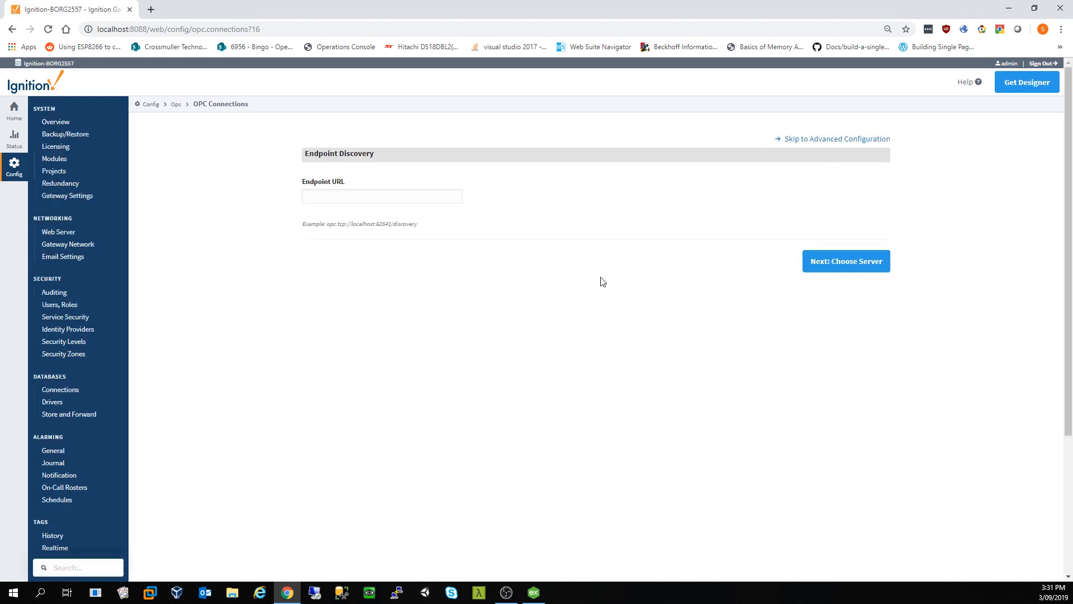
left_click(421, 196)
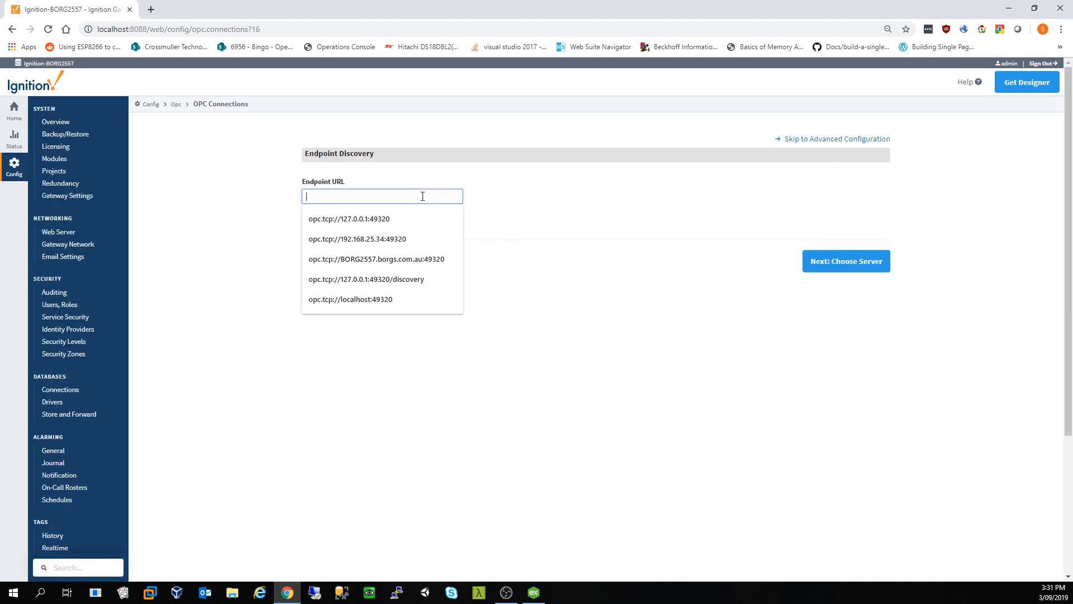
left_click(375, 222)
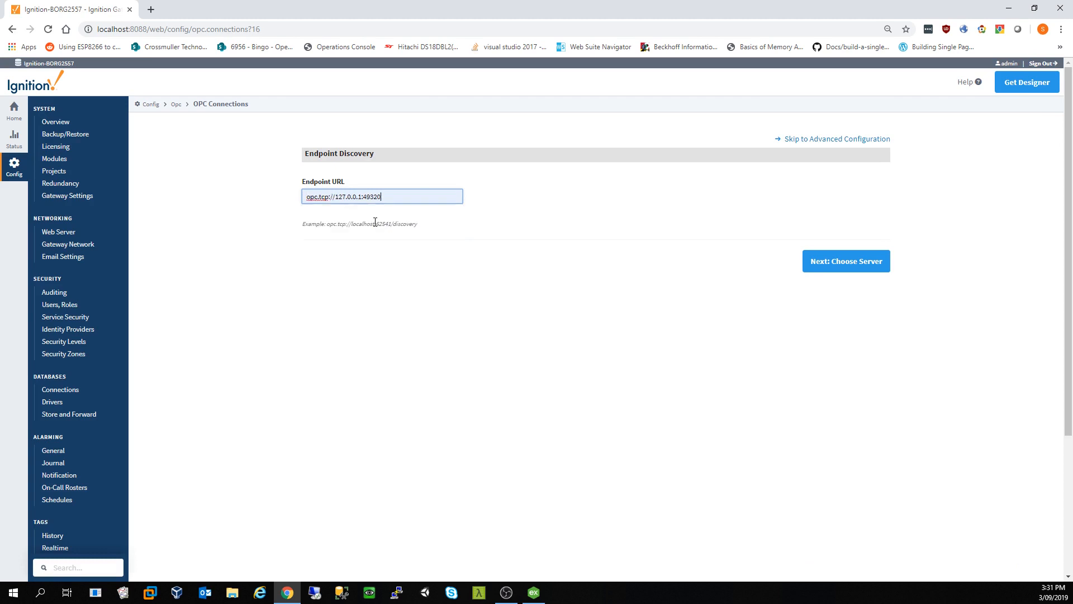
left_click(833, 263)
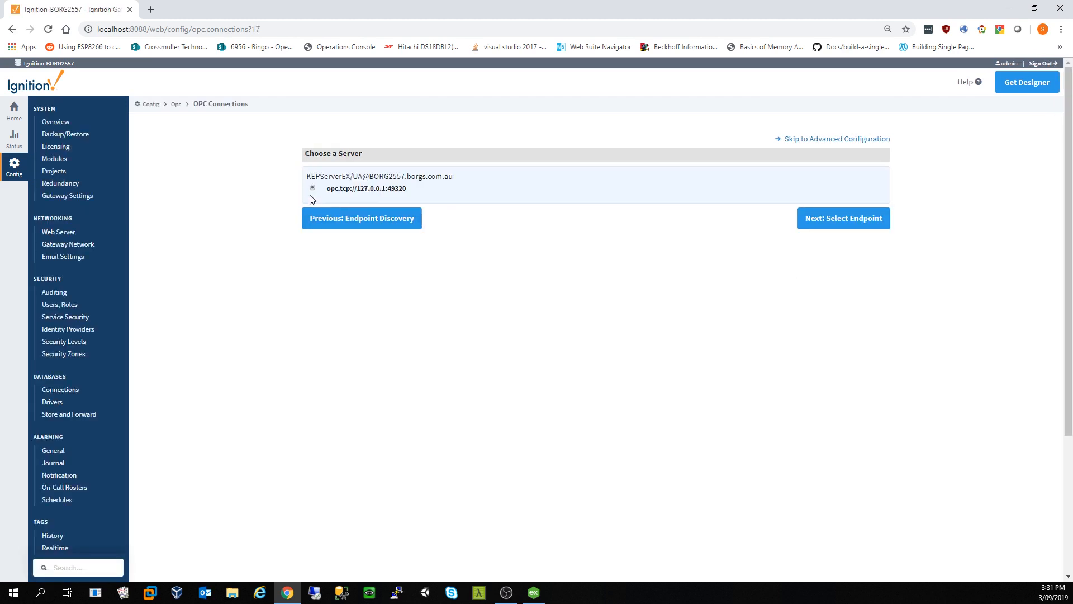
left_click(845, 226)
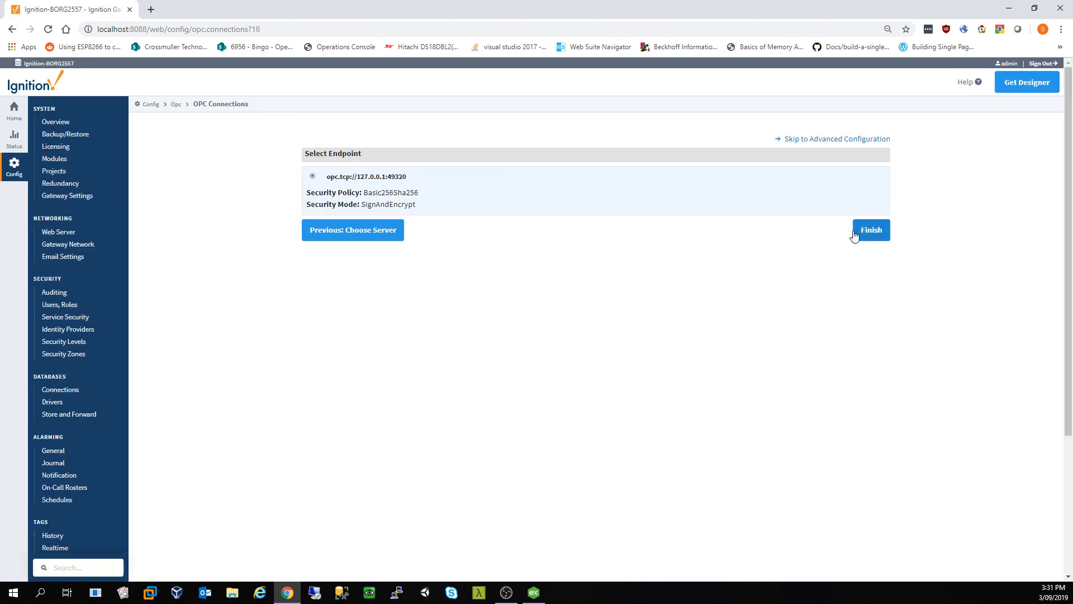
left_click(873, 231)
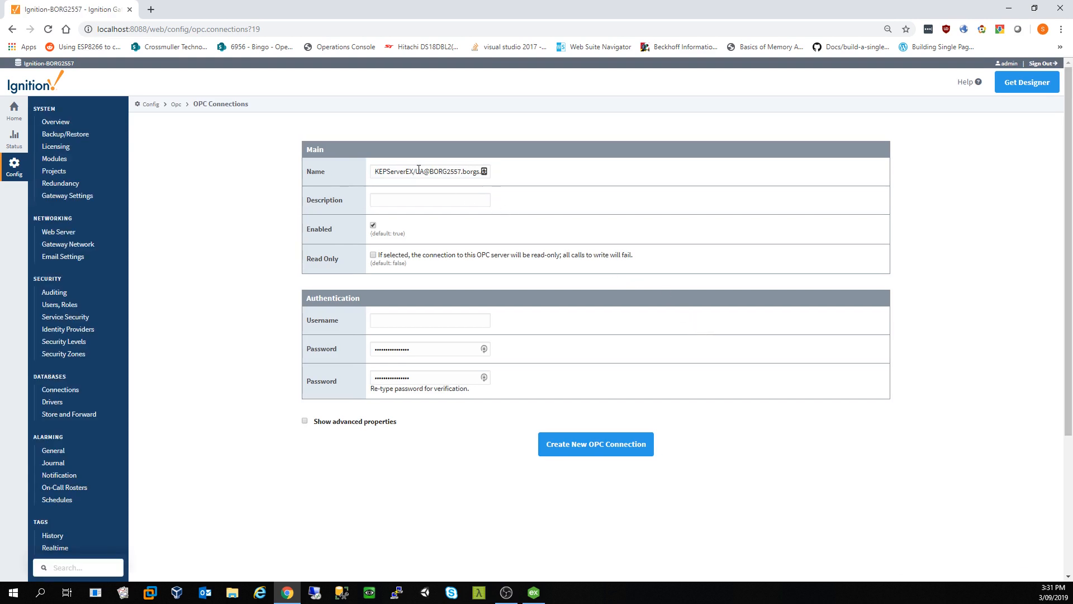
Step: Trim the name to KEPServerEX, describe it as My Simulated, create it, and minimise Chrome
left_click_drag(414, 172, 618, 174)
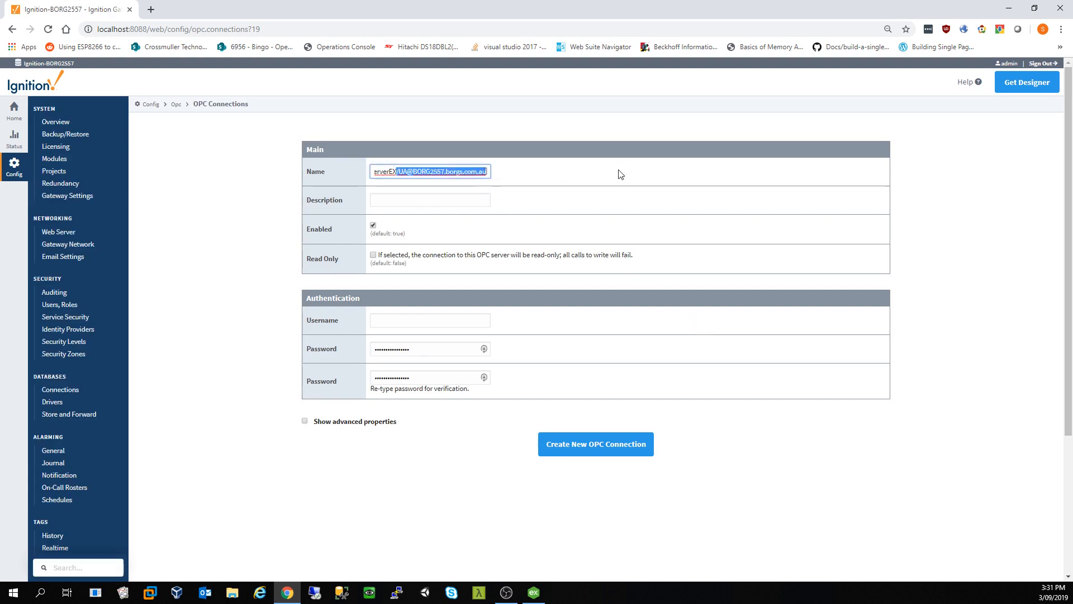
key("BackSpace")
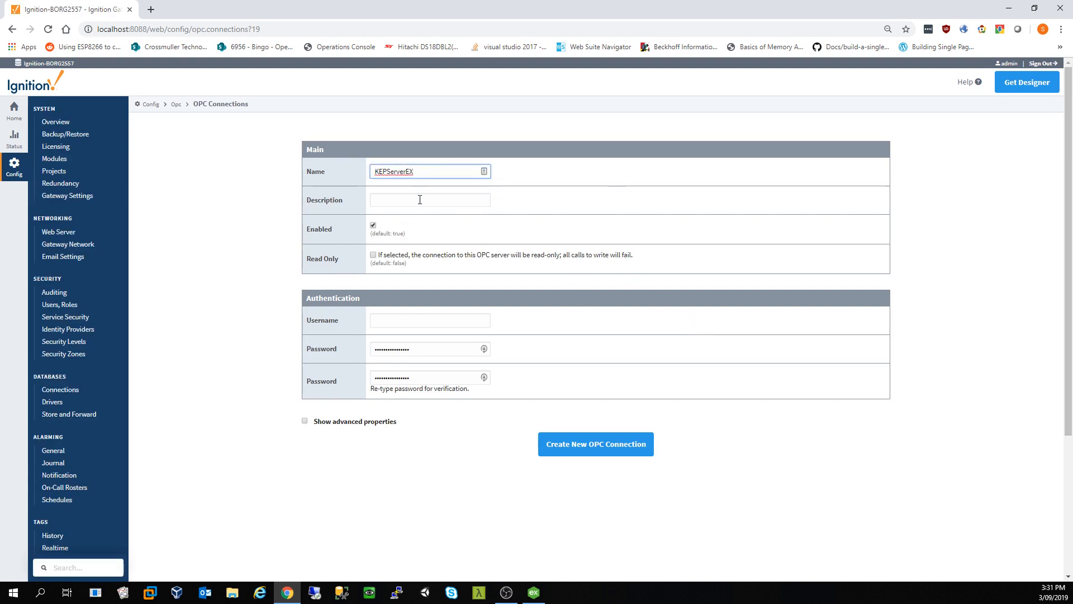
left_click(420, 200)
type("My SIm")
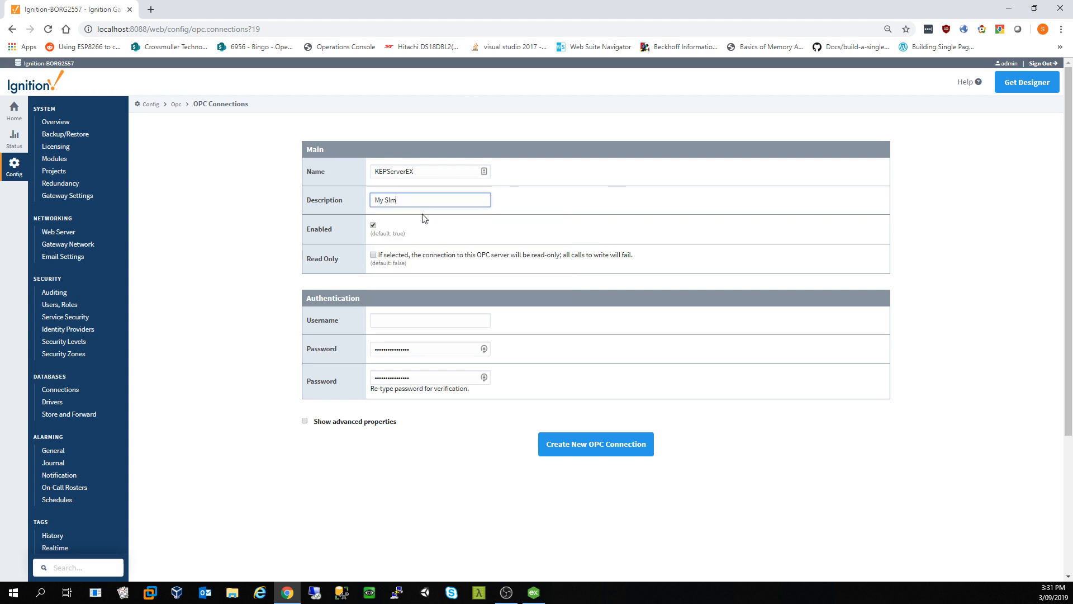
type("ulated PLC")
left_click(589, 441)
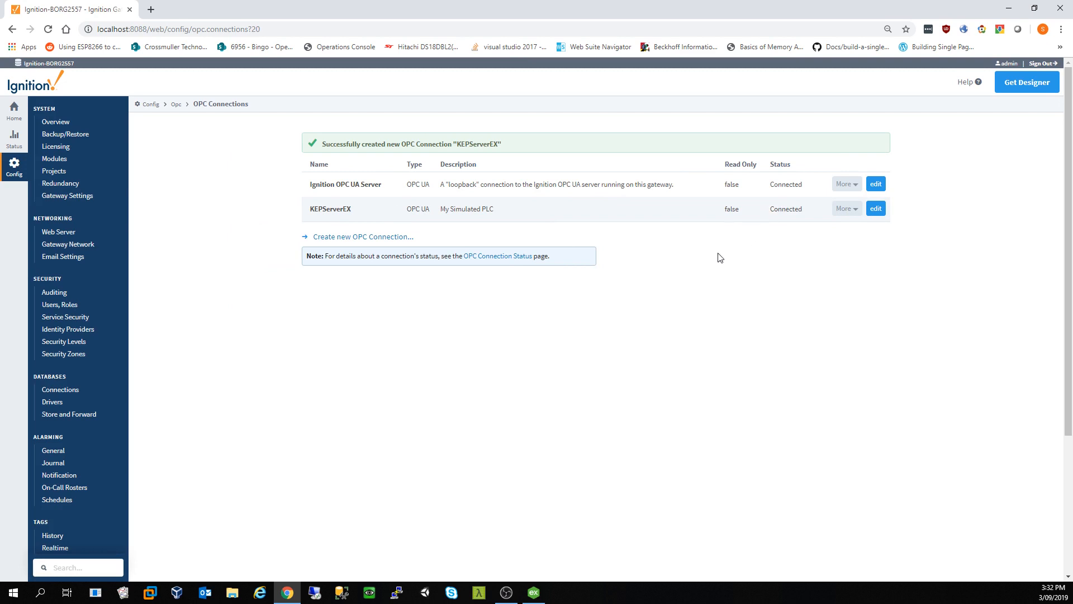
left_click(1009, 10)
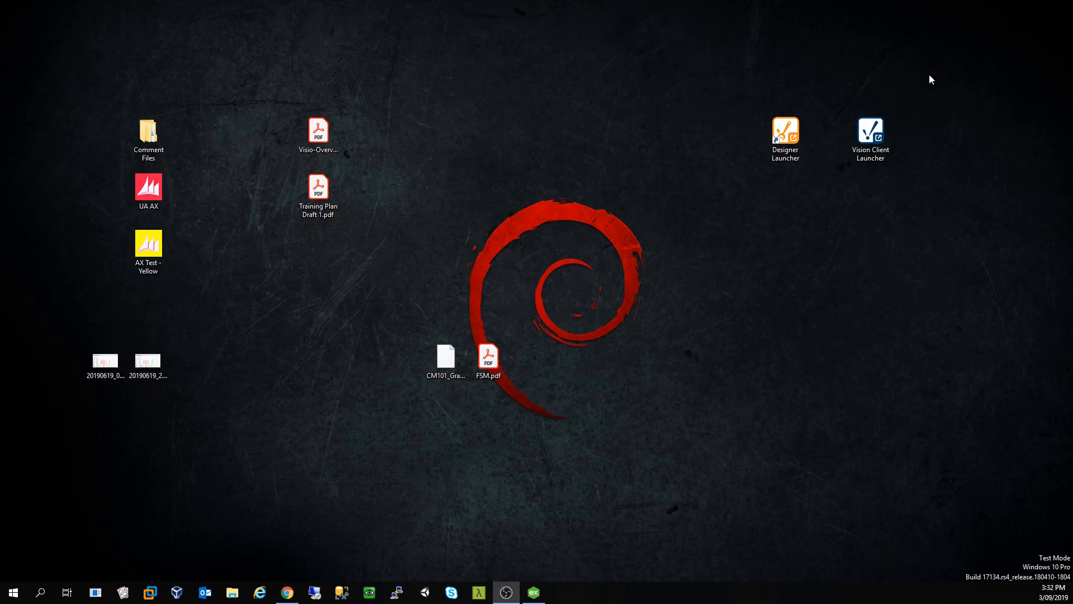
Step: Start the Designer Launcher and log in with the gateway username and password
left_click(785, 134)
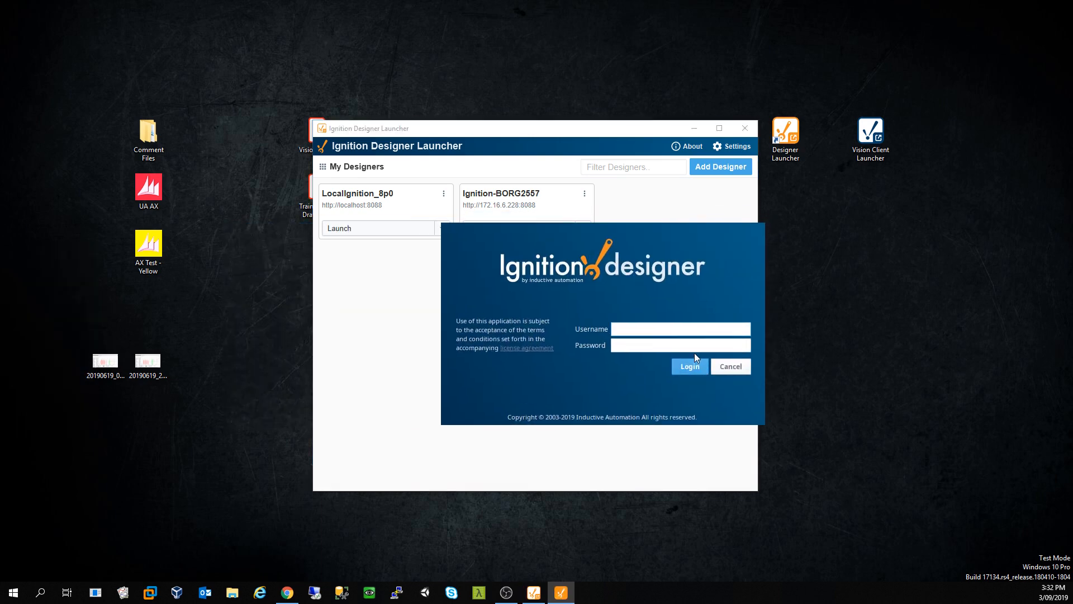
type("admin")
key("Tab")
type("****")
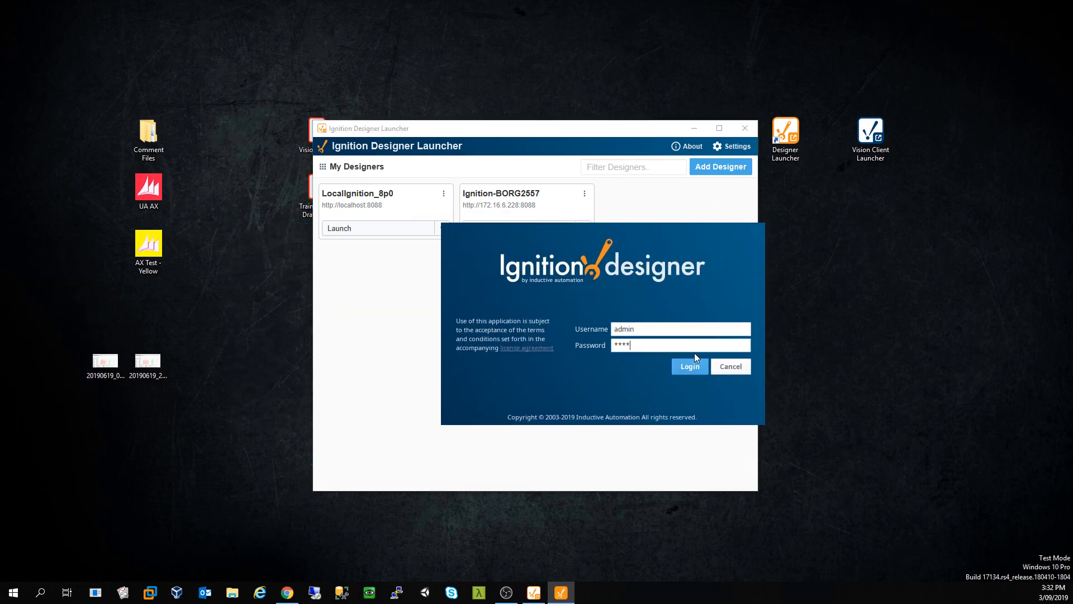
type("****")
key("Return")
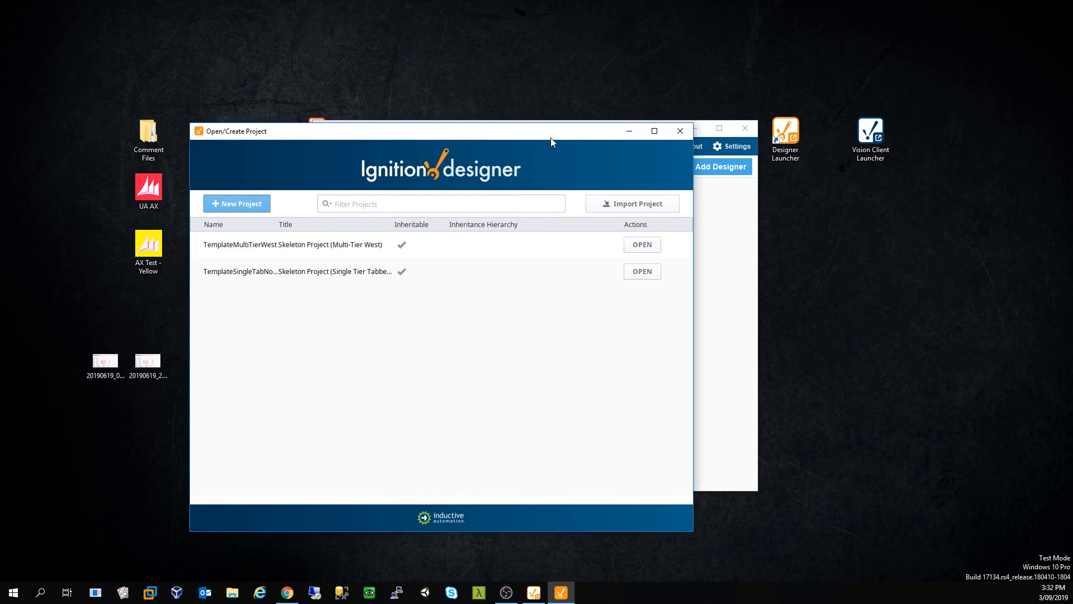
Step: Maximise the project window, review TemplateMultiTierWest and TemplateSingleTabNorth, then begin a new project
left_click(662, 130)
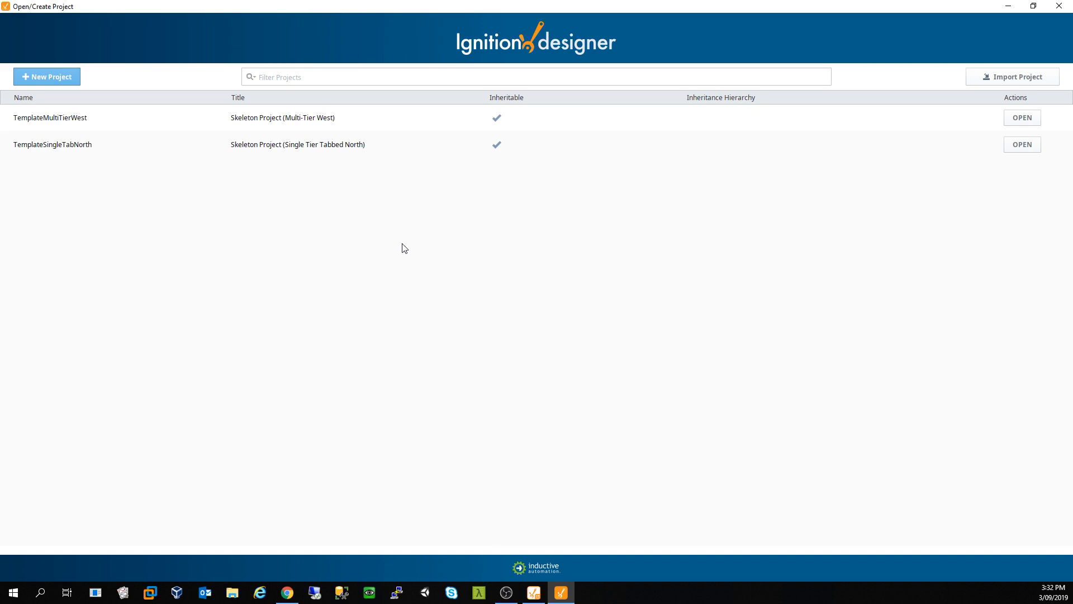
left_click(266, 121)
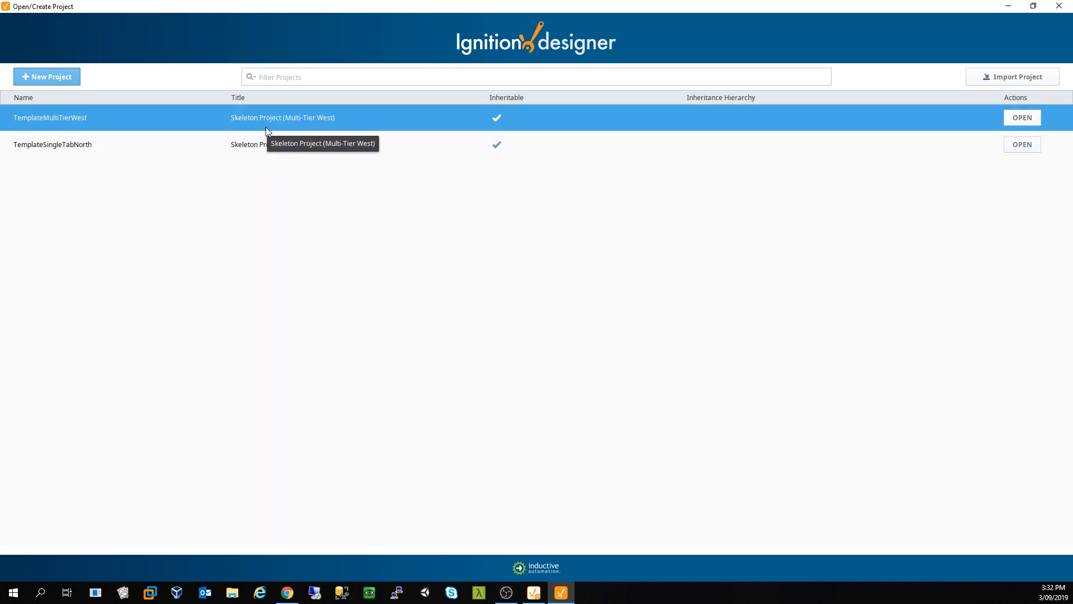
left_click(265, 144)
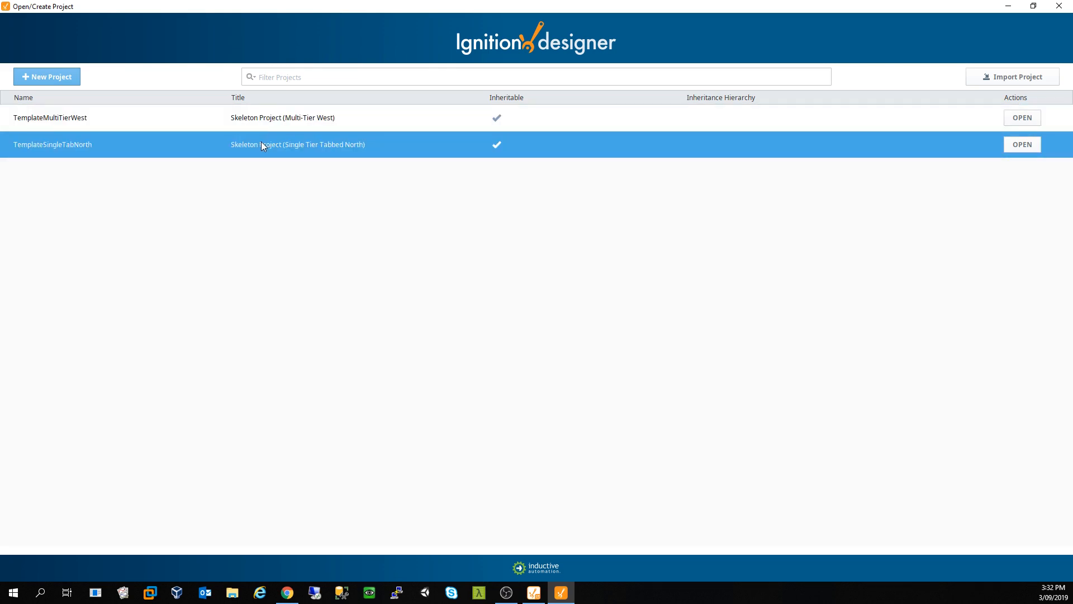
left_click(263, 124)
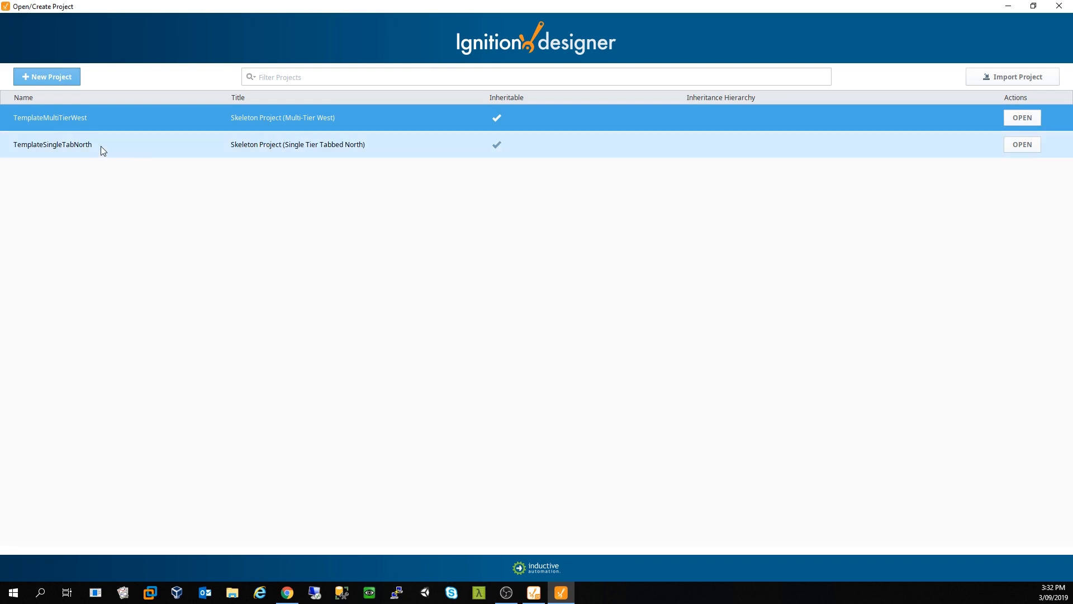
left_click(65, 71)
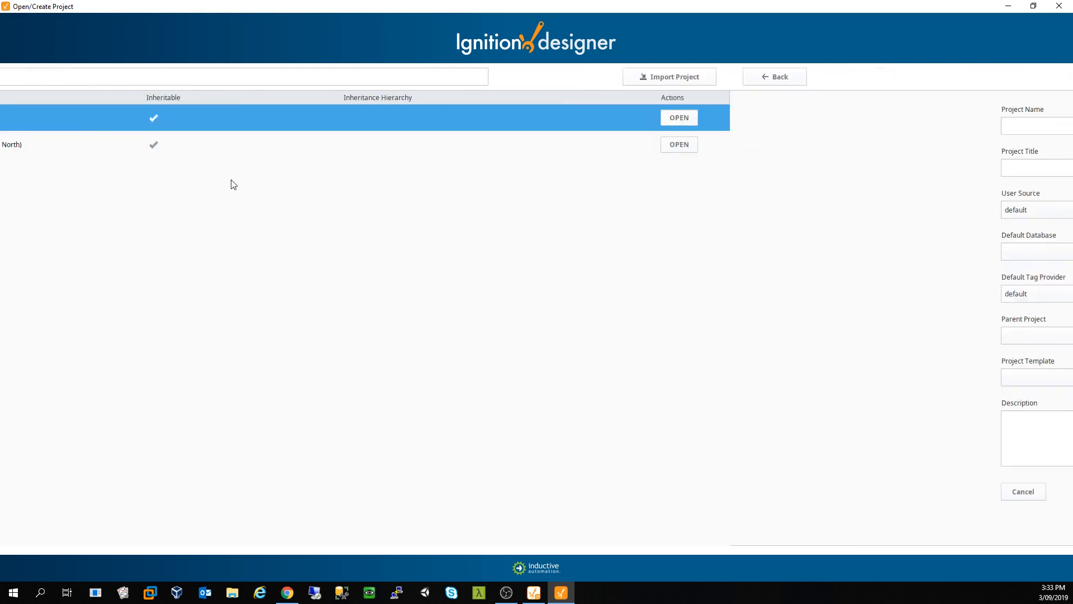
Step: Enter CM101 as the project name, removing stray characters
left_click(322, 130)
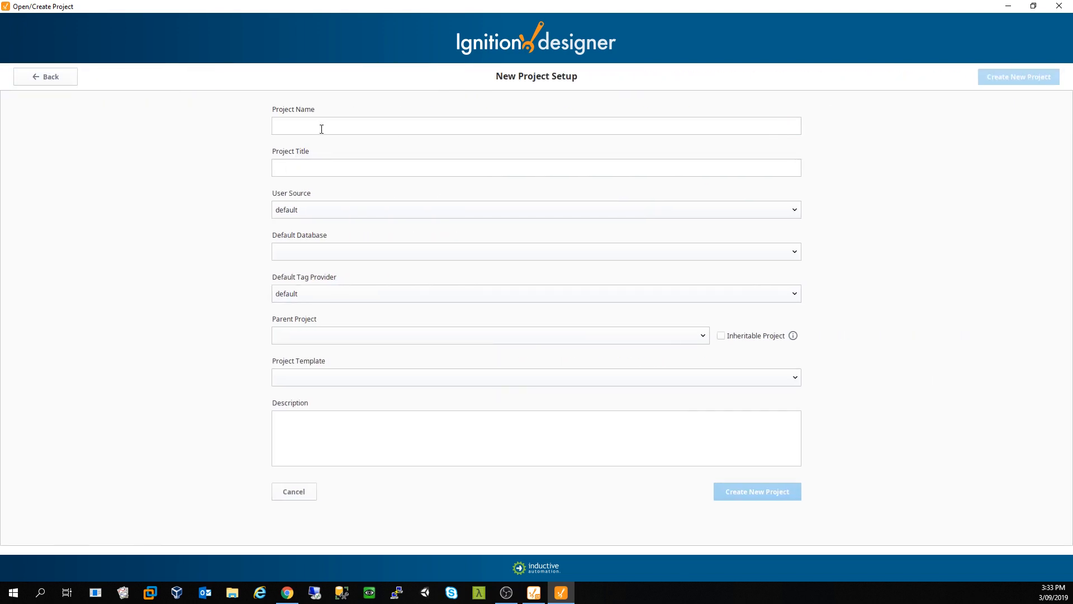
type("CM101")
key("BackSpace")
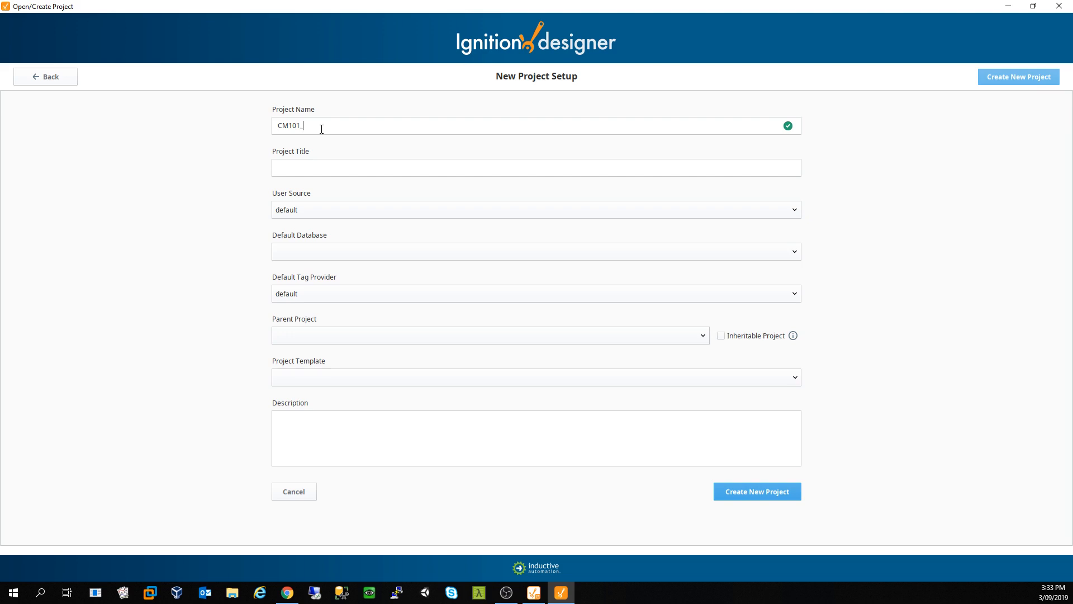
type("sdf")
key("BackSpace")
key("BackSpace")
key("BackSpace")
Step: Choose Ignition_803 as default database and TemplateSingleTabNorth as parent, keeping default user source and tag provider
left_click(304, 209)
left_click(321, 267)
left_click(321, 254)
left_click(316, 275)
left_click(324, 293)
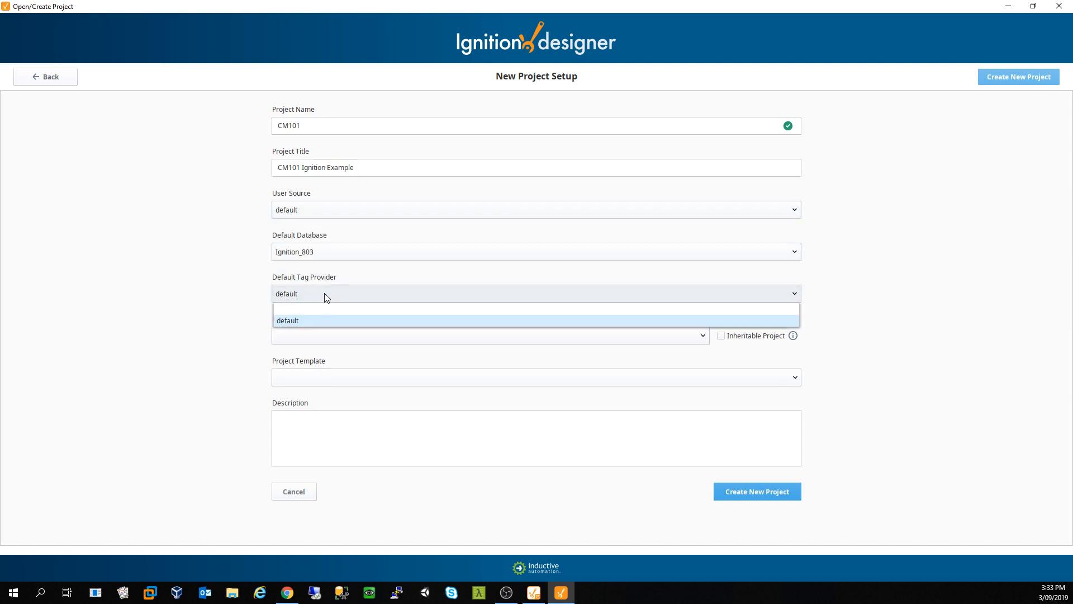
left_click(322, 323)
left_click(332, 336)
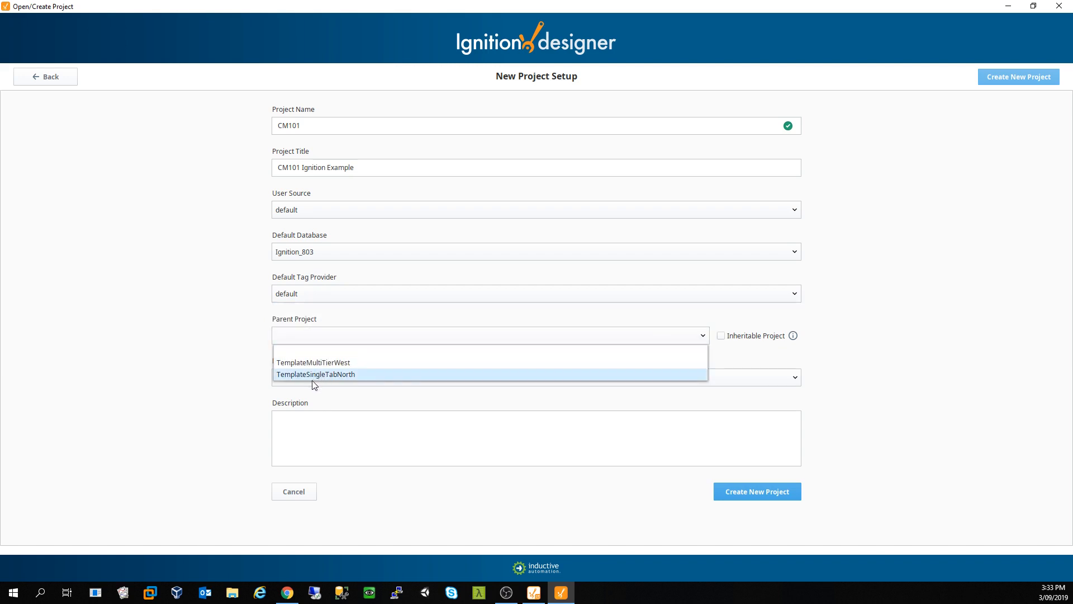
left_click(322, 363)
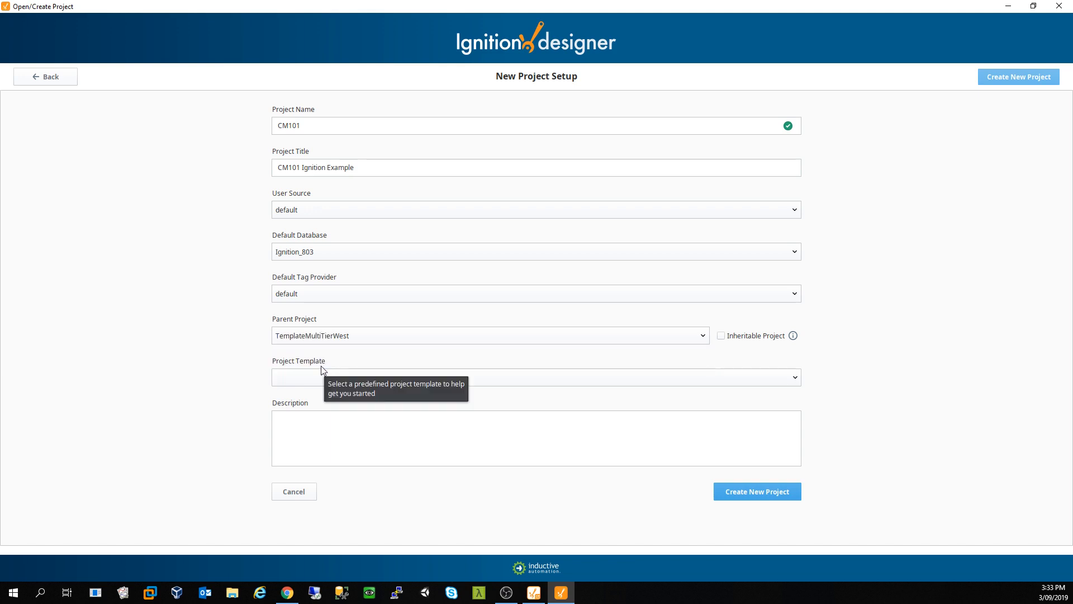
left_click(338, 336)
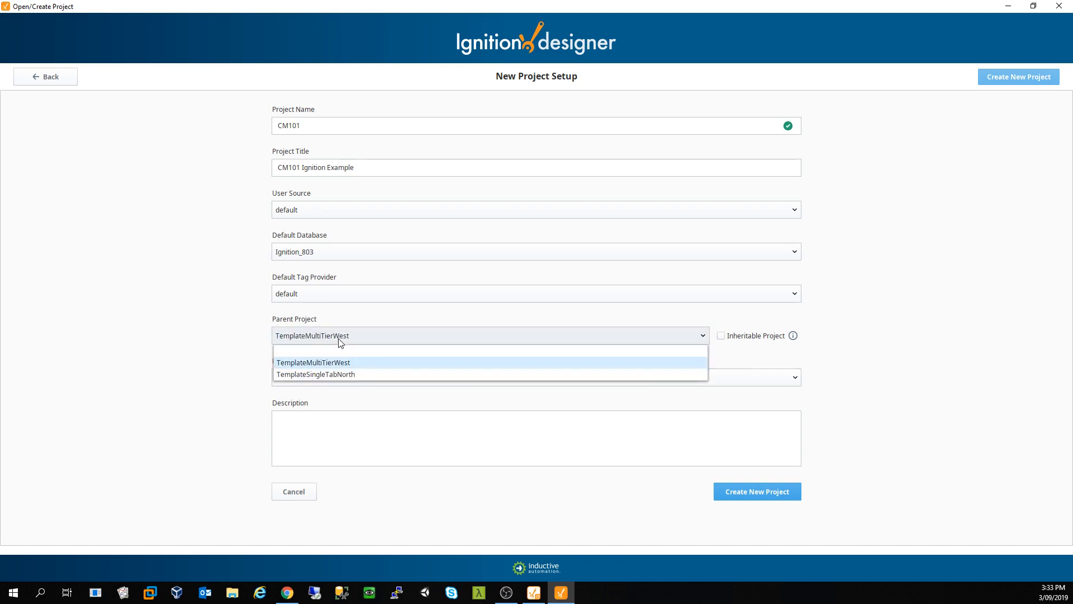
left_click(337, 371)
left_click(373, 379)
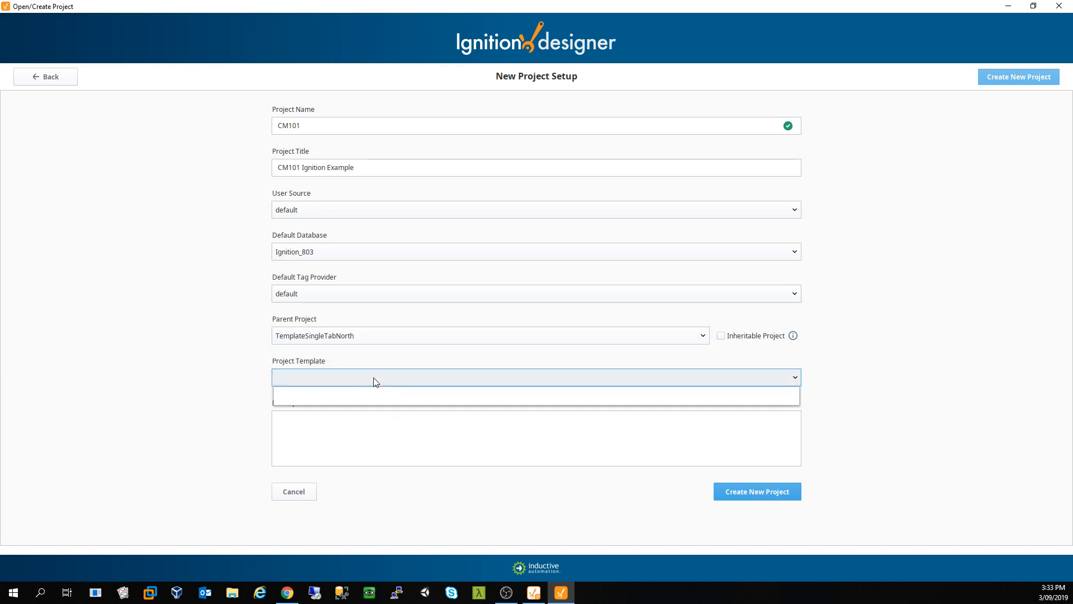
left_click(384, 387)
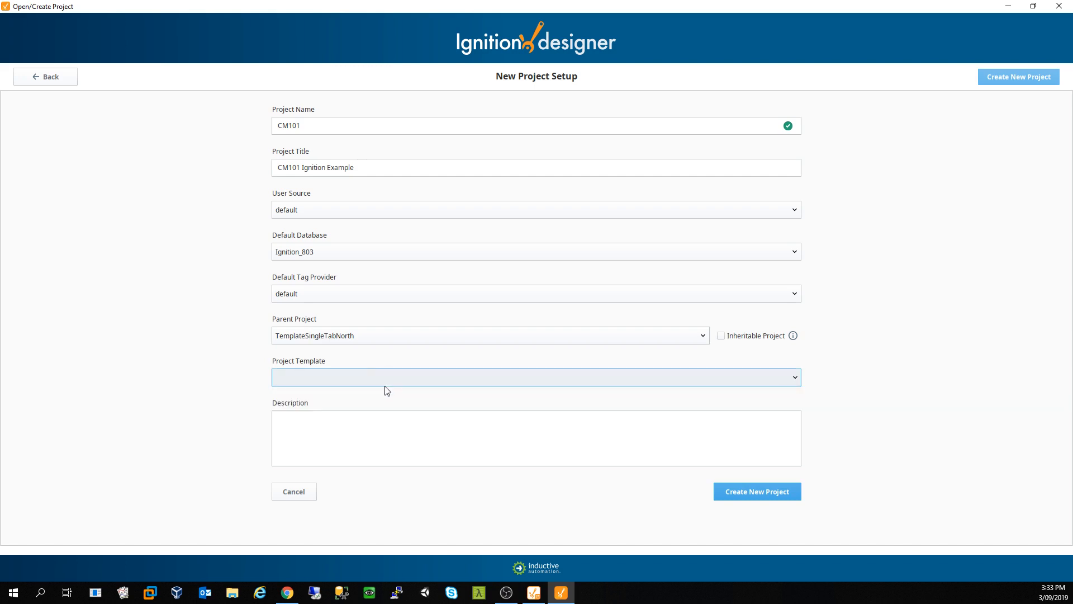
Step: Add a project description and create the CM101 project
left_click(404, 417)
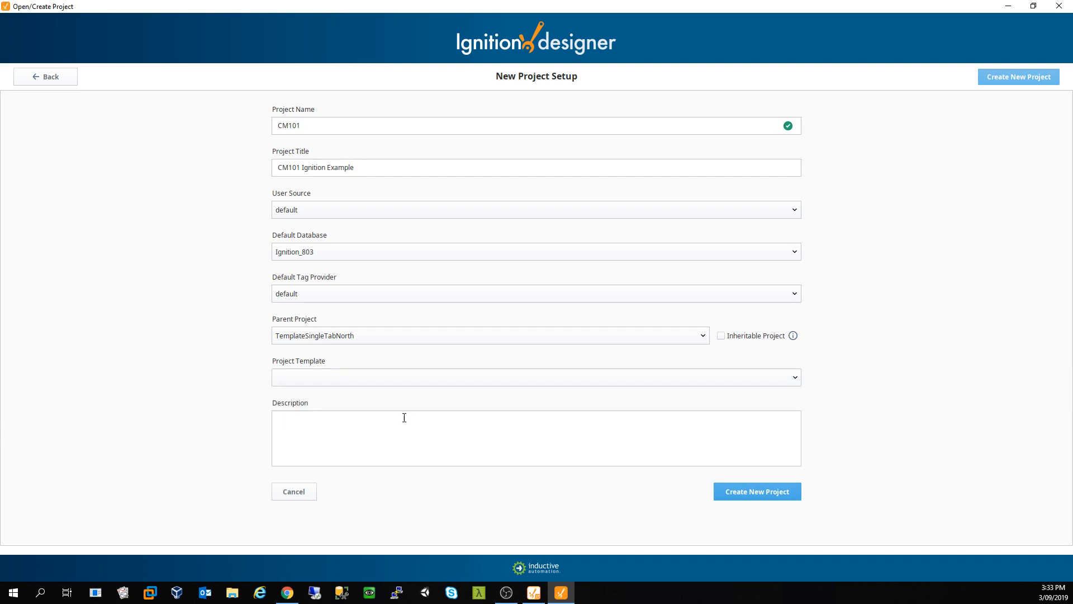
type("My Desc")
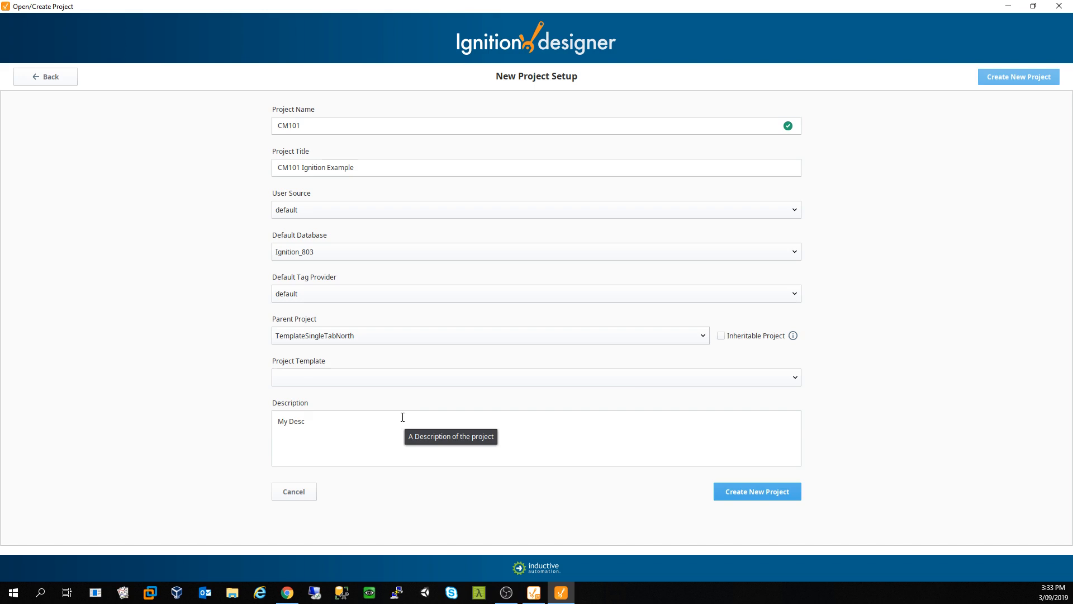
left_click(763, 498)
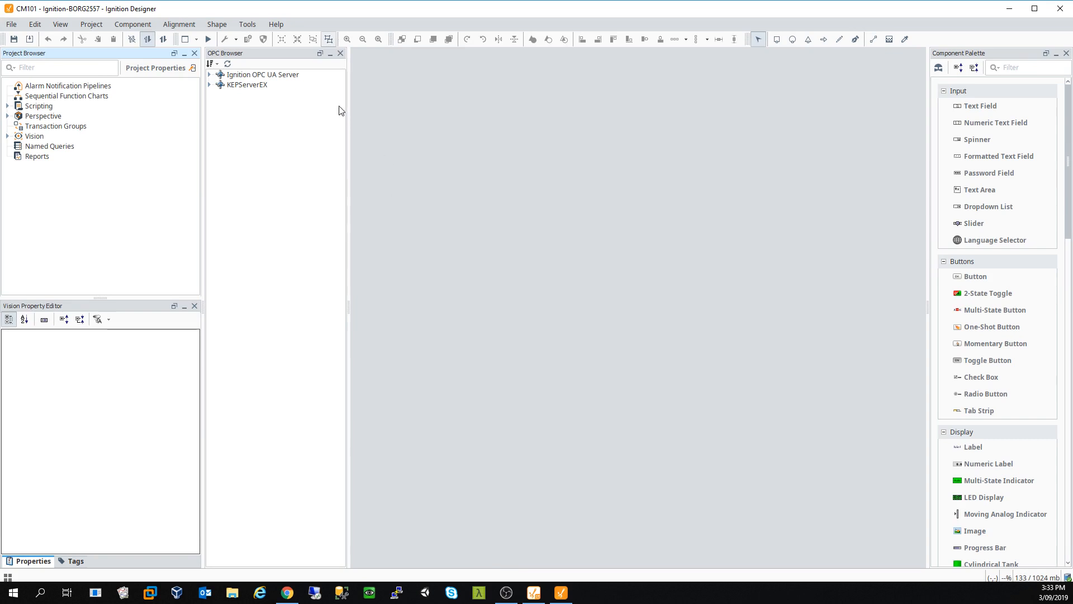
Step: Dock the OPC server browser under the project tree and resize the side panes
left_click(282, 57)
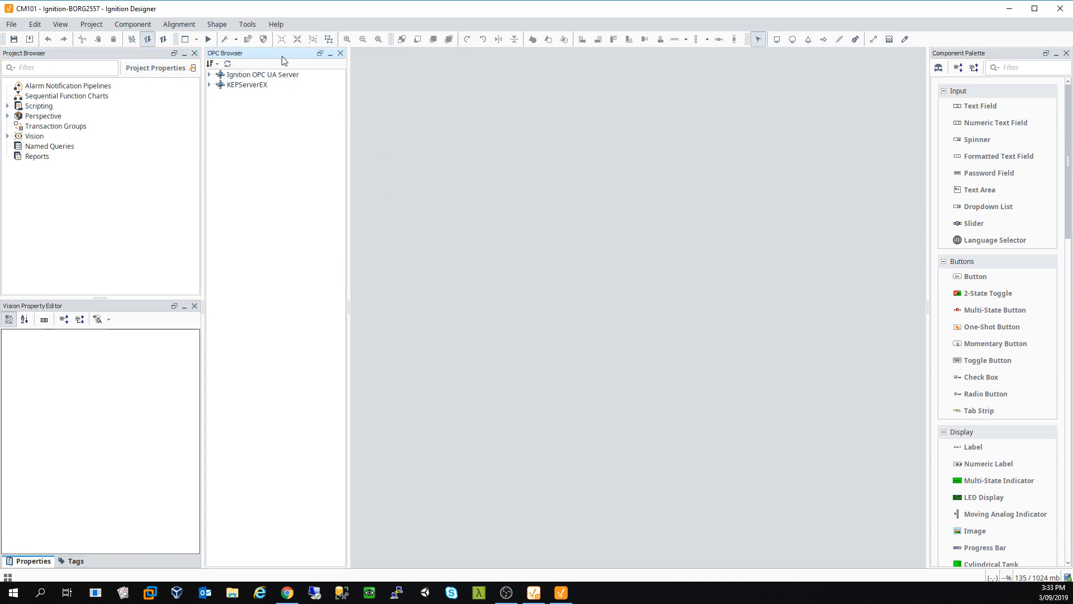
left_click_drag(282, 57, 96, 289)
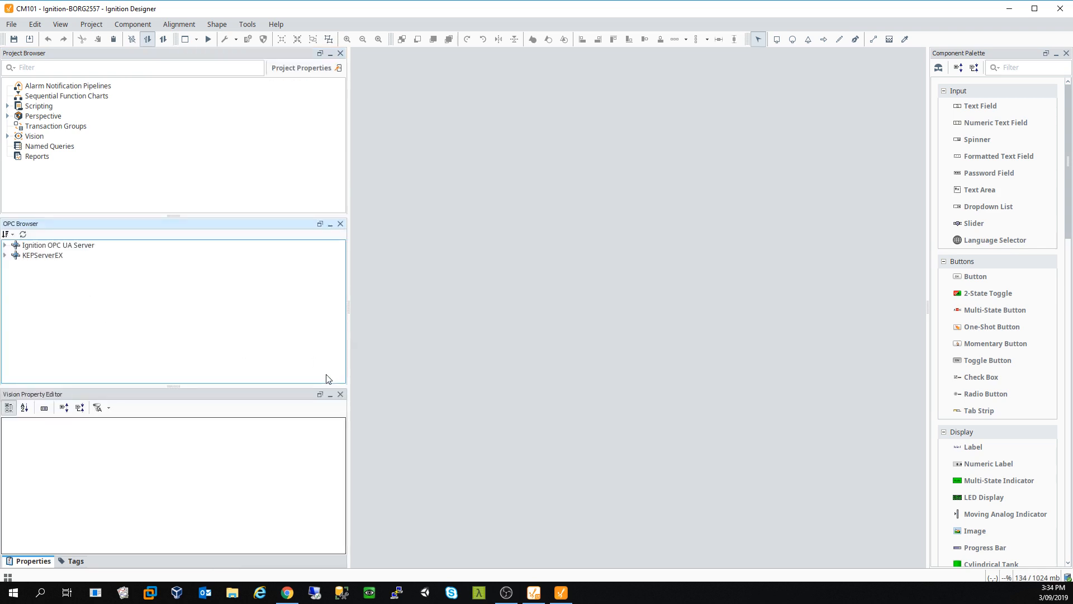
left_click_drag(228, 385, 215, 323)
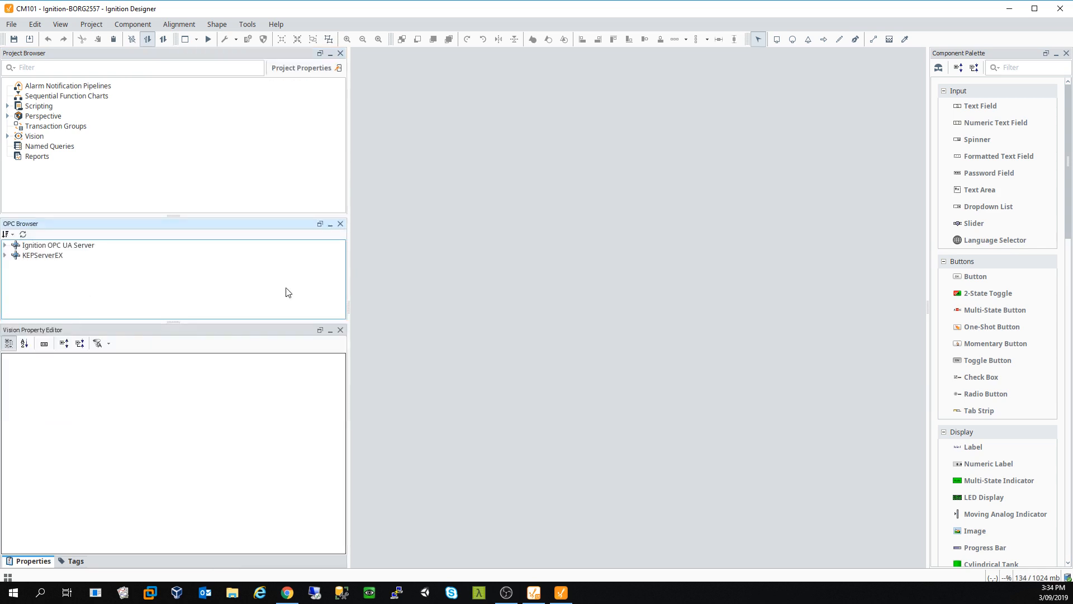
left_click_drag(350, 258, 213, 271)
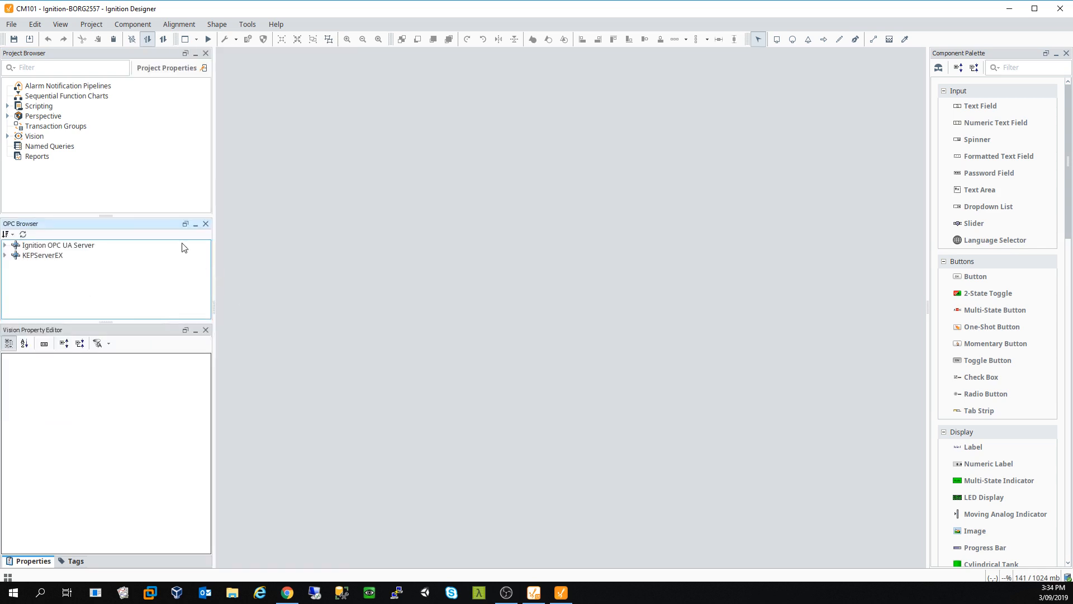
Step: Expand Vision > Windows and override the Main Windows folder
left_click(7, 136)
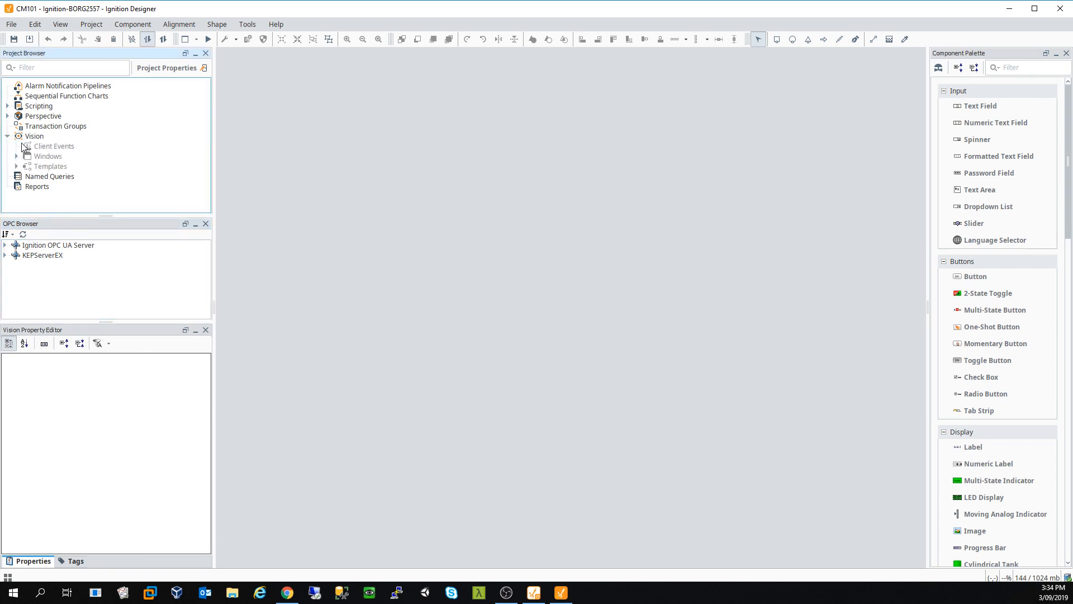
left_click(39, 157)
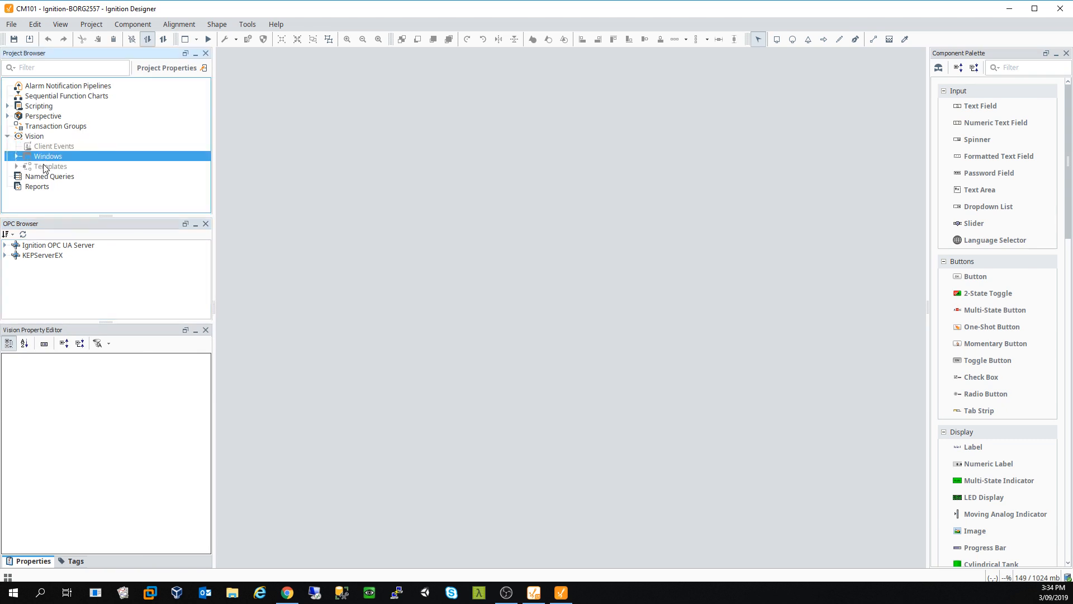
left_click(45, 168)
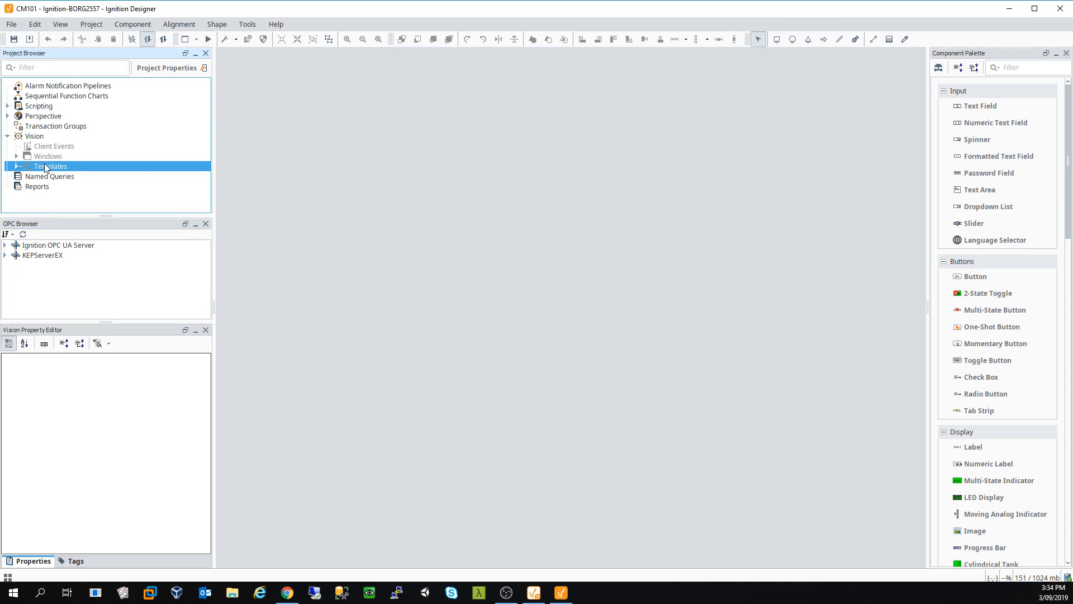
right_click(45, 168)
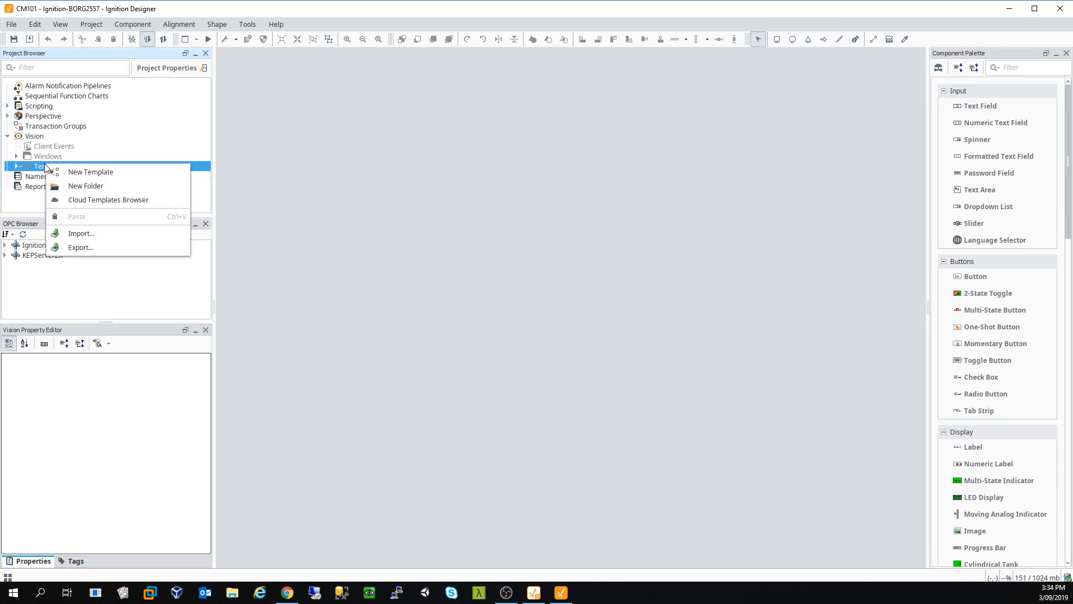
left_click(26, 159)
double_click(40, 158)
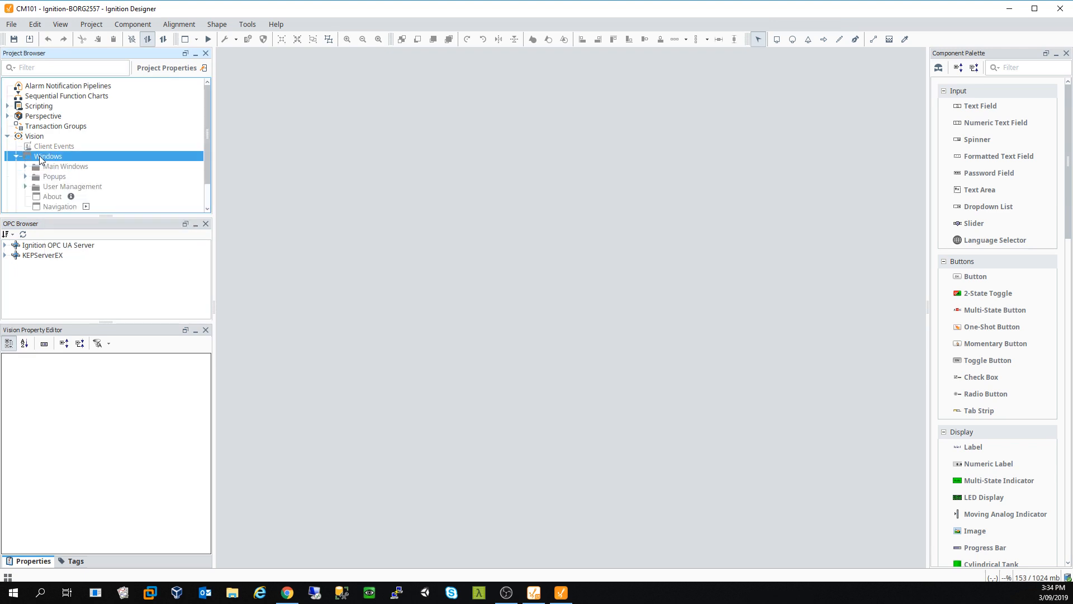
right_click(41, 157)
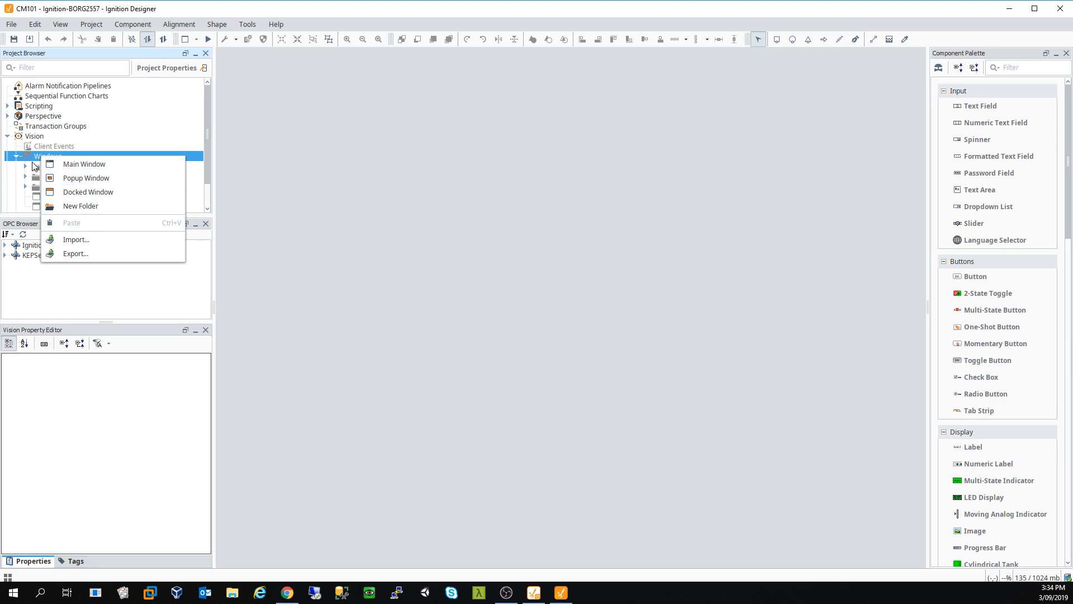
left_click(39, 166)
right_click(38, 166)
left_click(114, 232)
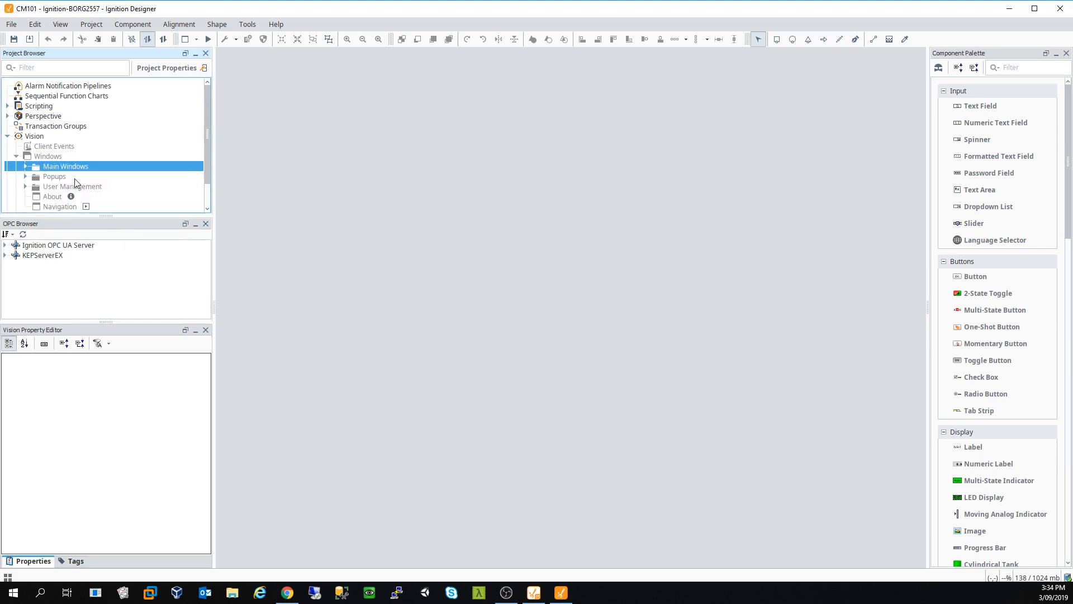
Step: Override the Popups and User Management folders and the About window, then open About
right_click(55, 178)
left_click(126, 237)
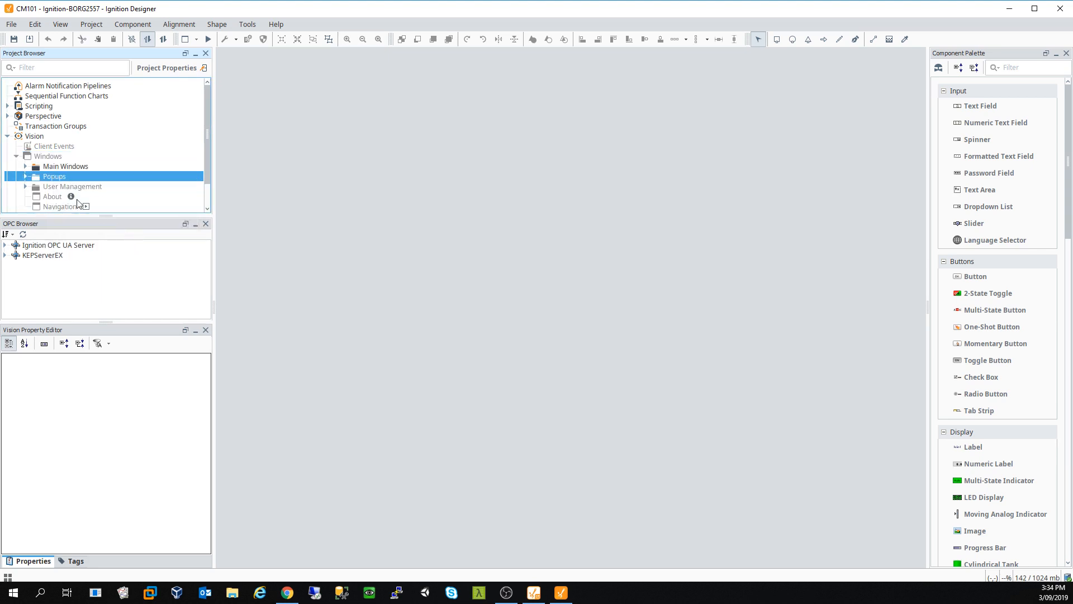
right_click(66, 187)
left_click(123, 252)
right_click(59, 196)
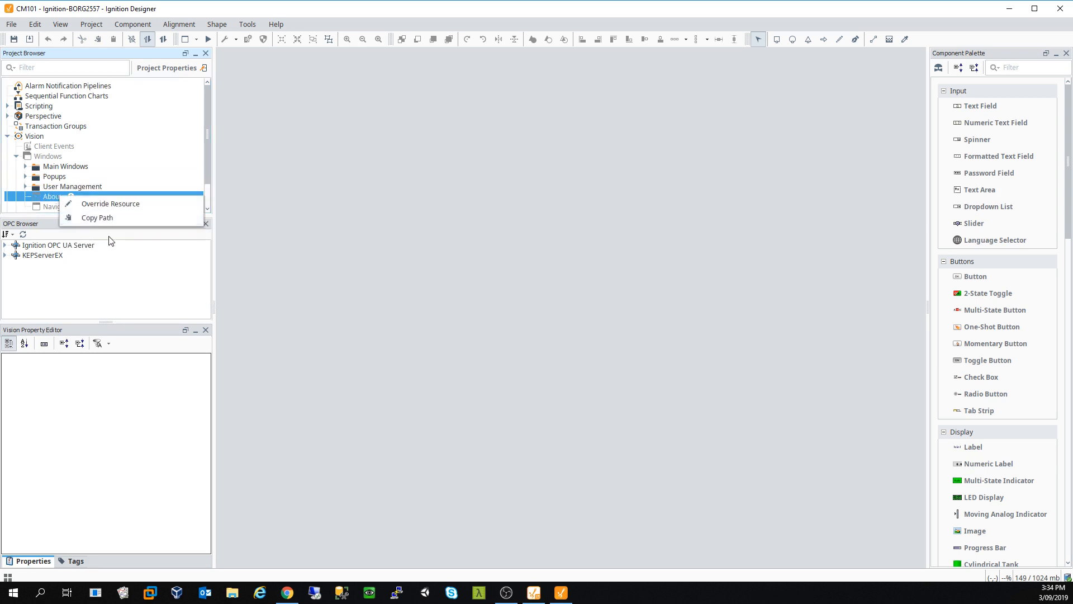
left_click(122, 204)
double_click(51, 197)
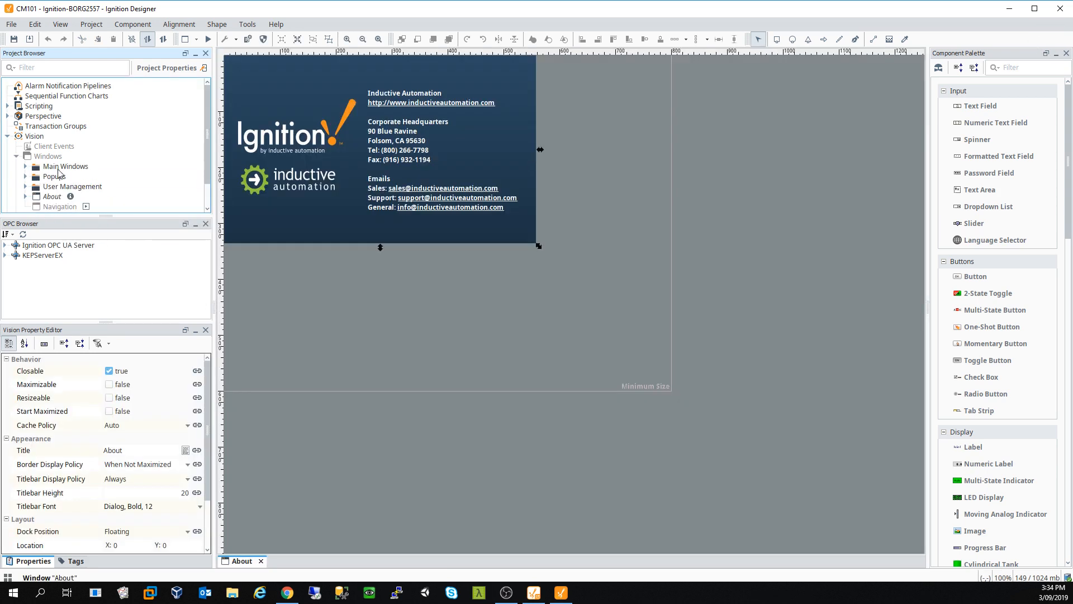
Step: Override the Navigation window and open it for editing
right_click(59, 204)
left_click(107, 212)
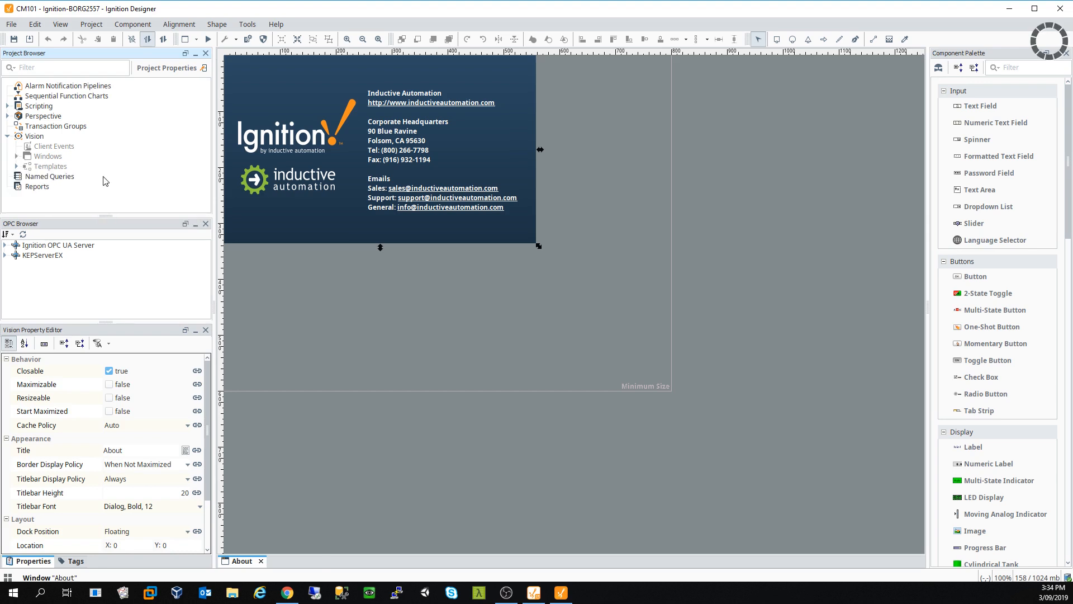
double_click(58, 176)
right_click(49, 178)
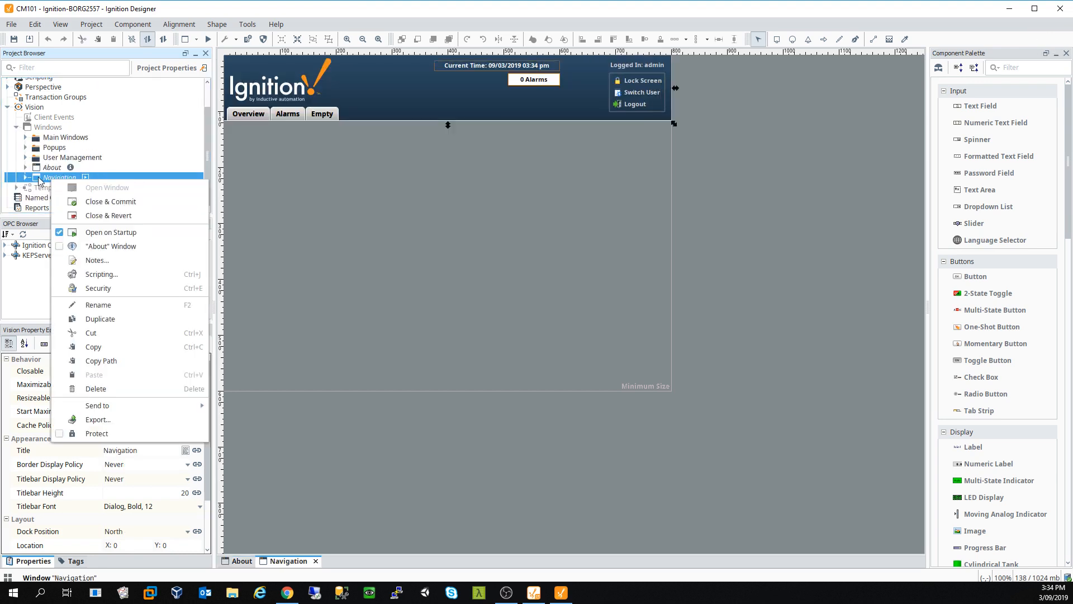
left_click(27, 178)
left_click(27, 178)
right_click(47, 178)
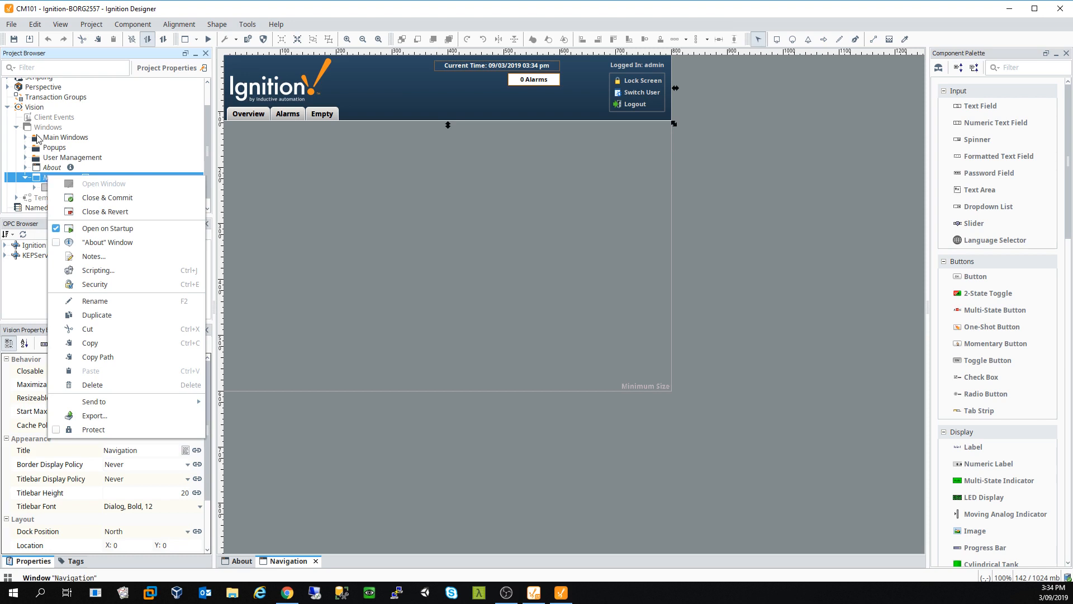
Step: Open the Client Events scripts and close them without changes
left_click(49, 118)
double_click(49, 119)
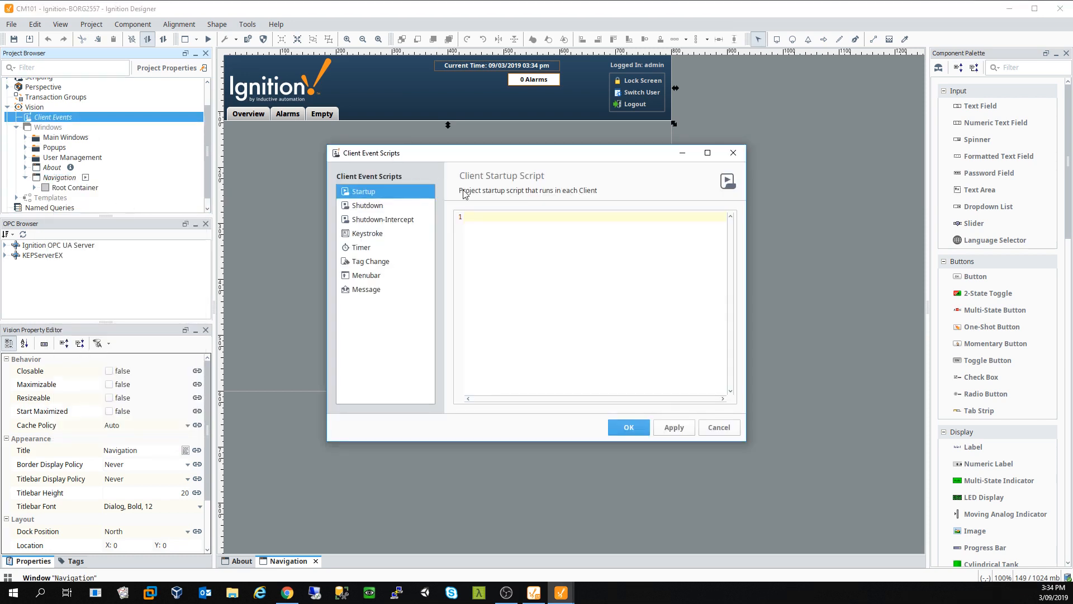
left_click(733, 151)
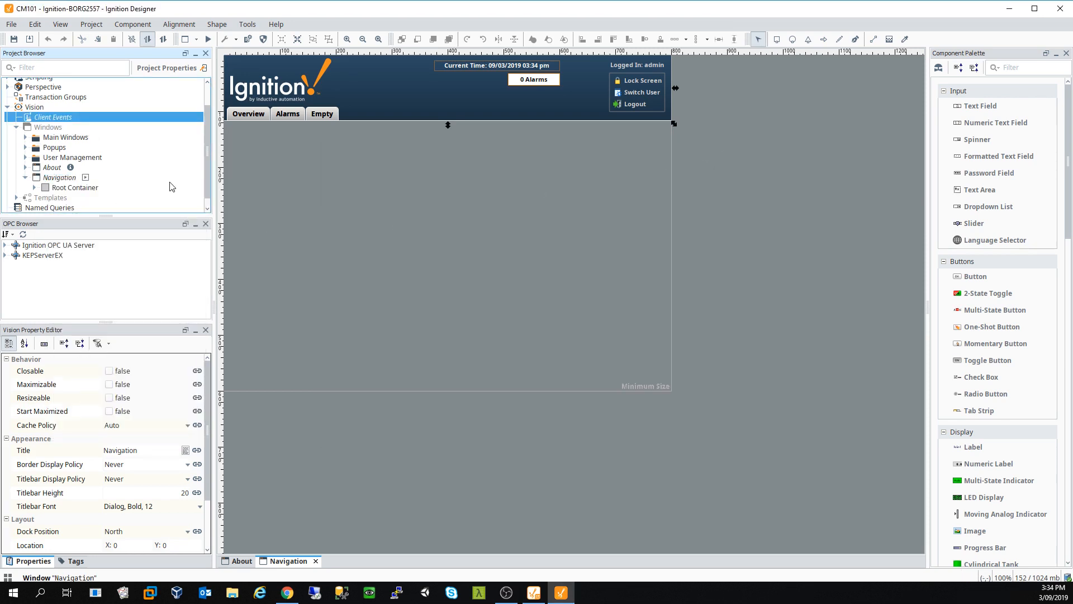
Step: Expand Templates and override and open the Alarm Count Label template
left_click(51, 199)
right_click(50, 198)
double_click(39, 198)
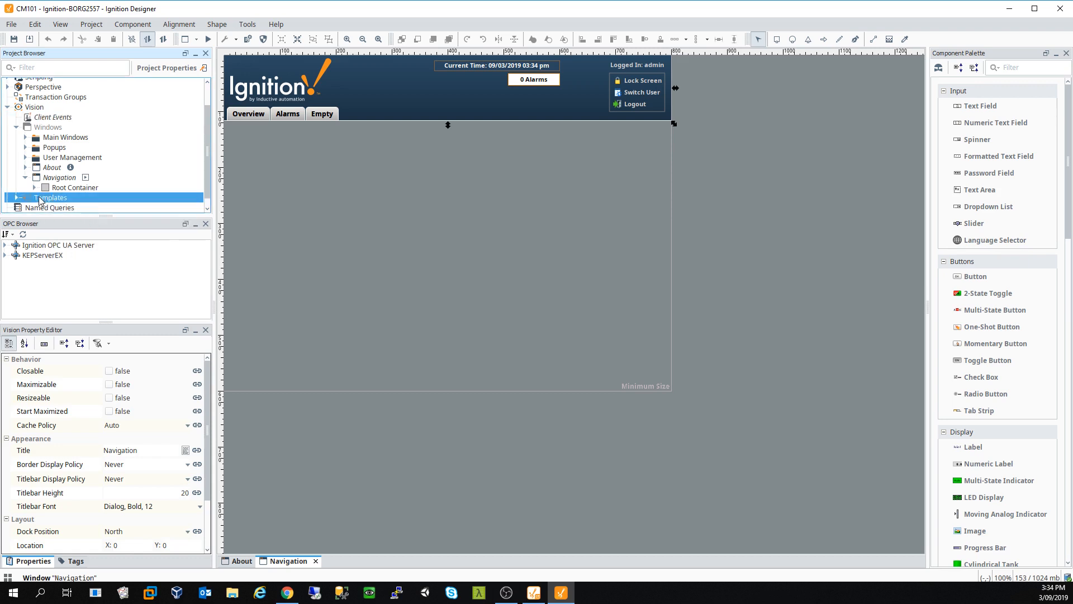
right_click(50, 208)
left_click(101, 215)
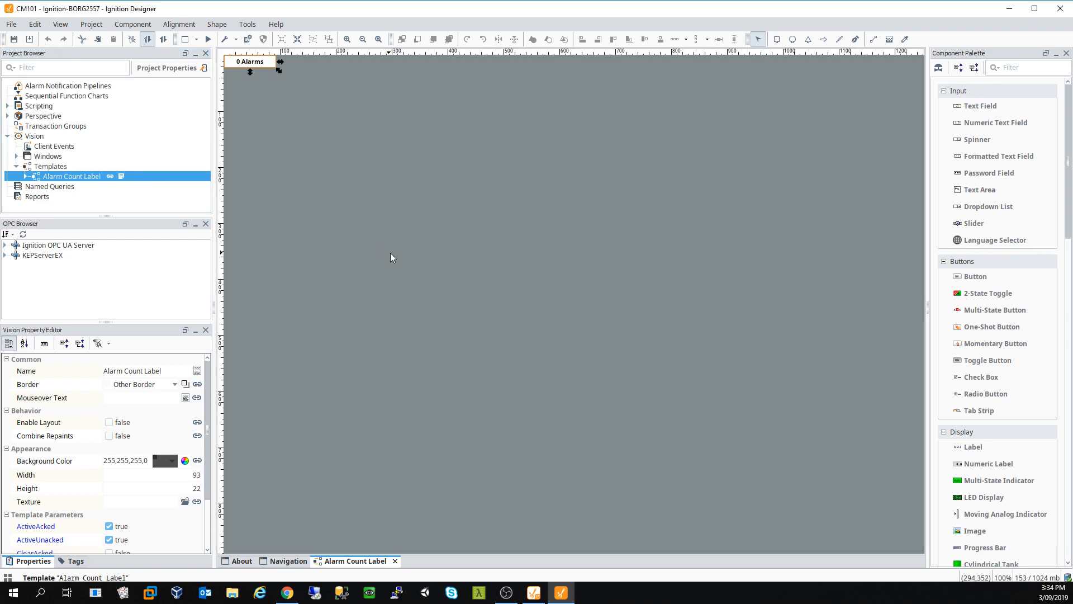
Step: Collapse Vision, then close the Alarm Count Label and About tabs, committing each with Yes
left_click(7, 136)
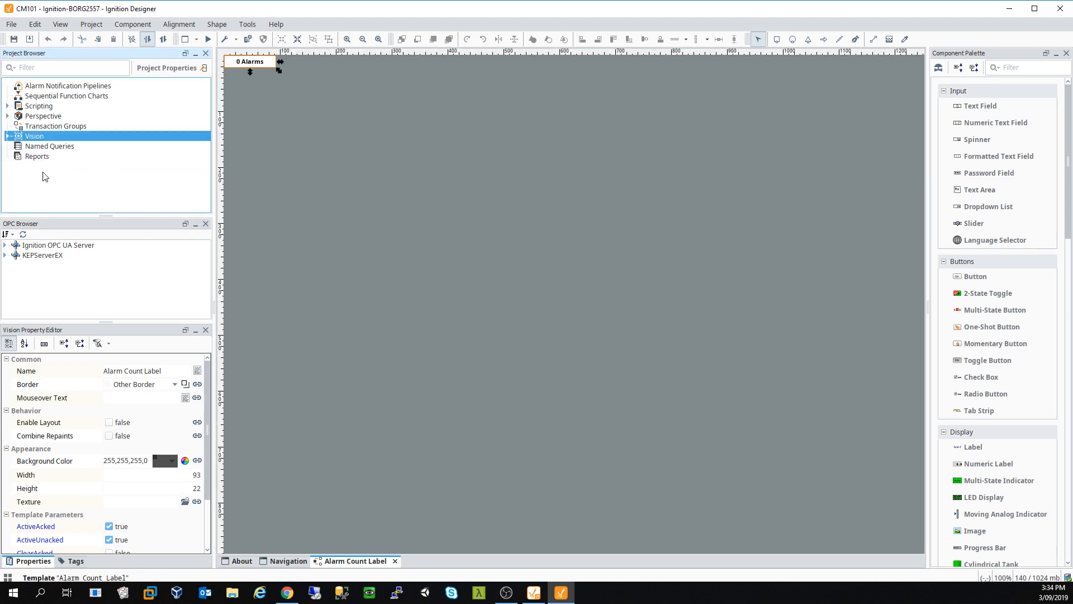
left_click(396, 561)
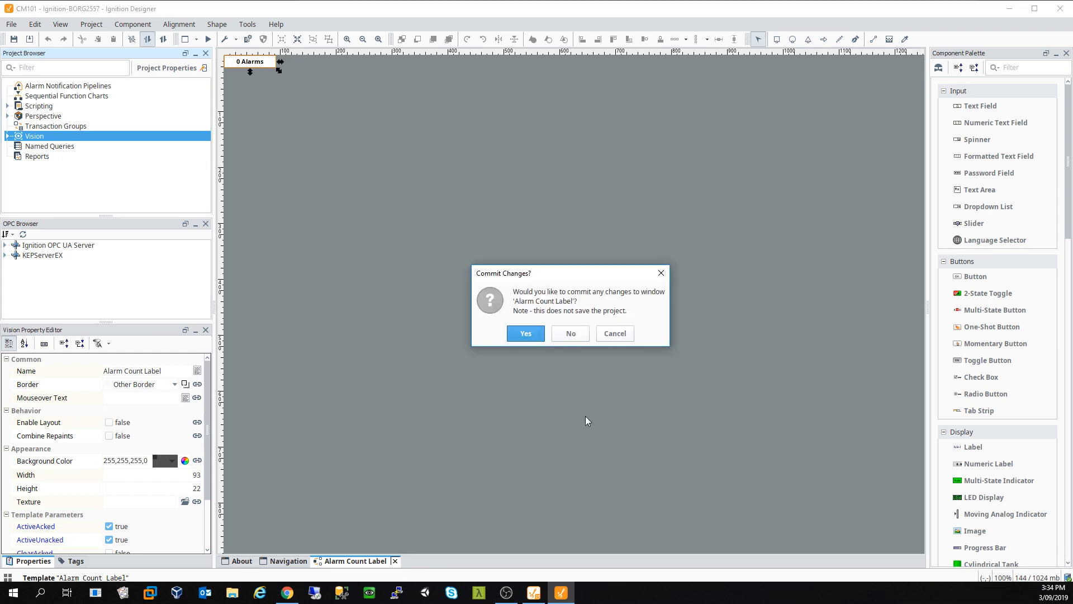
left_click(531, 336)
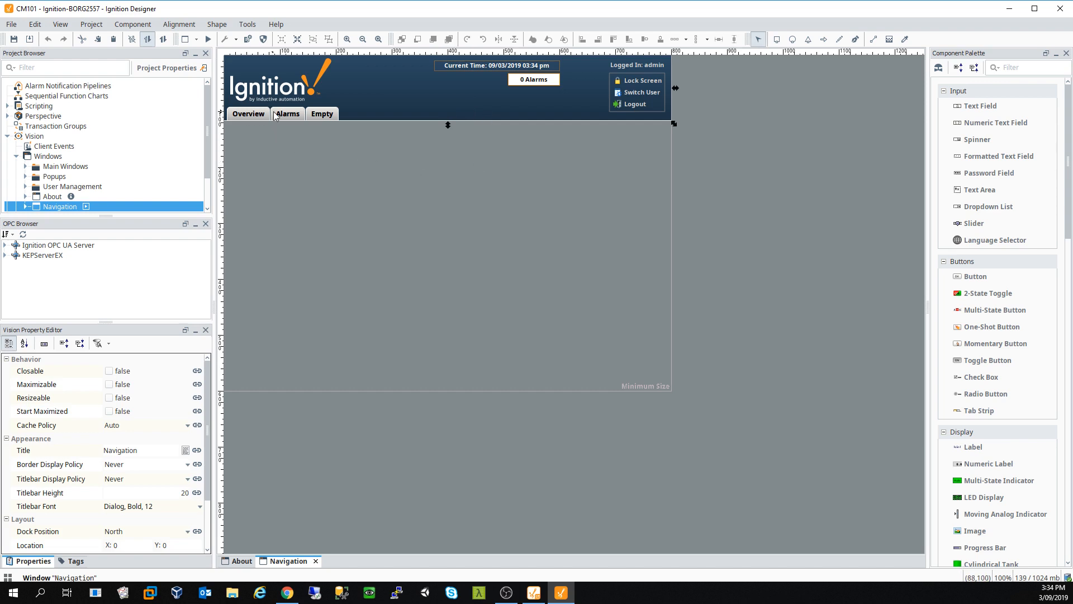
left_click(243, 560)
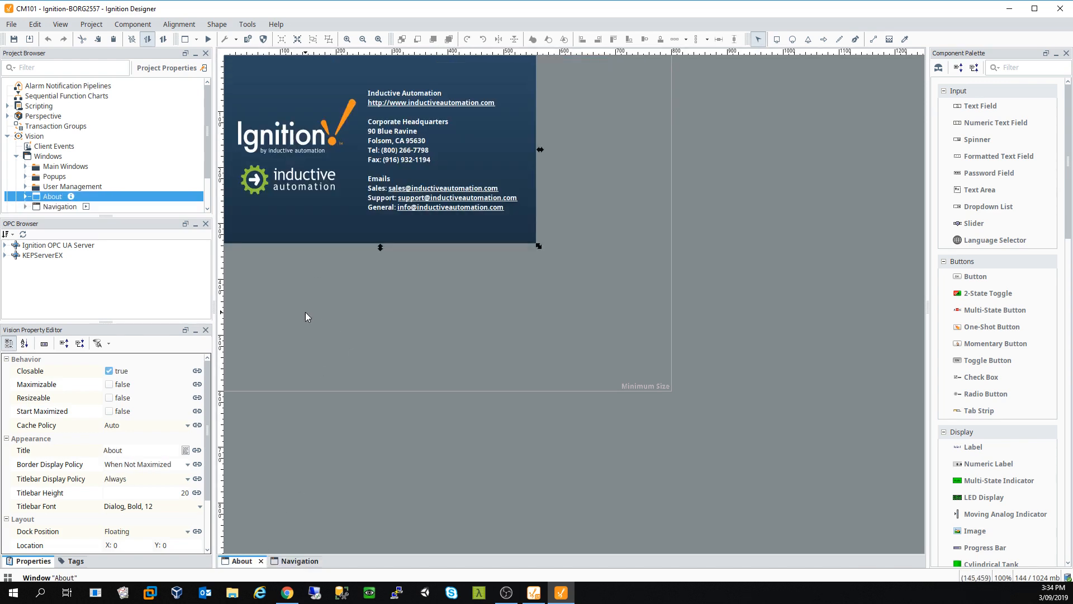
left_click(261, 560)
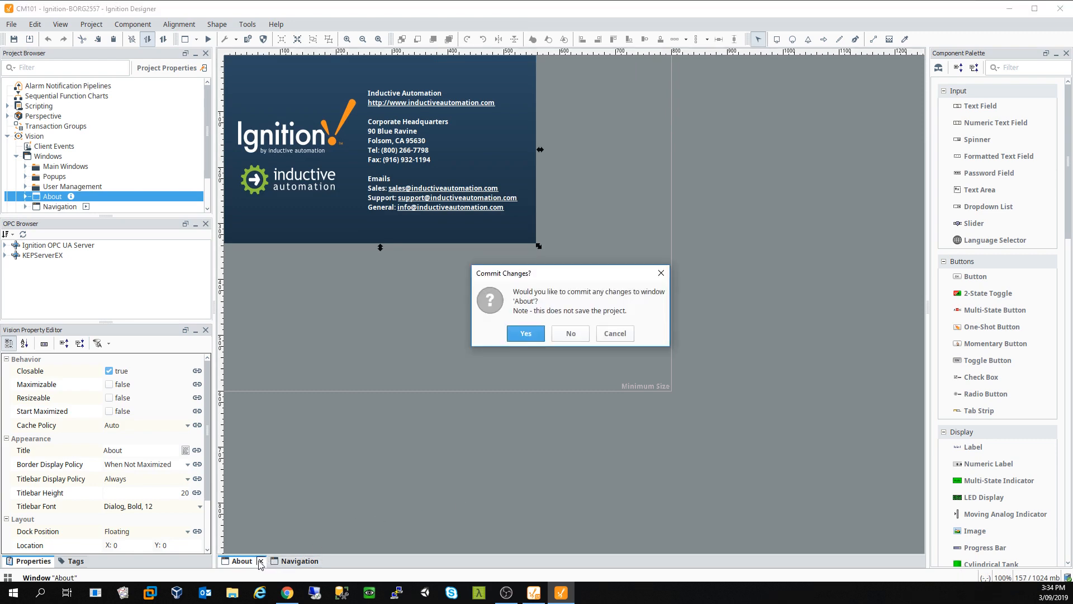
left_click(526, 335)
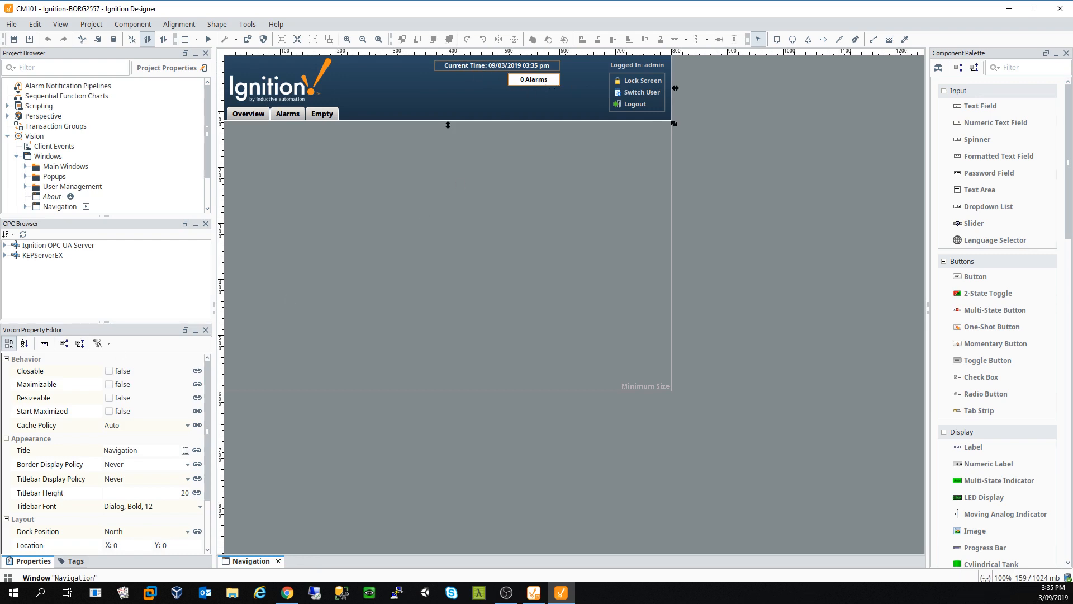
key("alt+Tab")
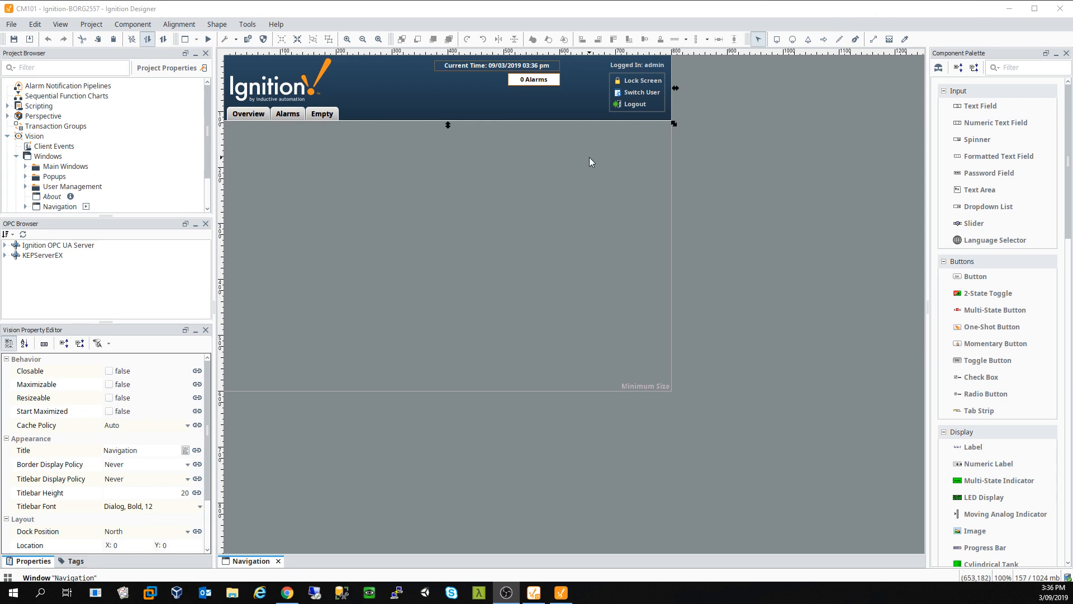
left_click(244, 115)
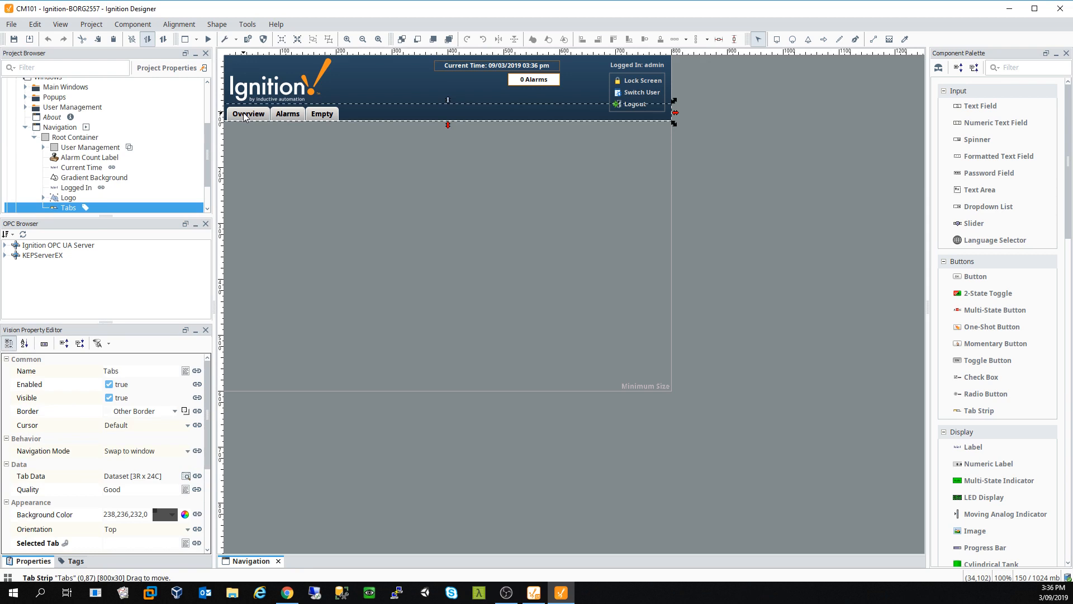
double_click(244, 116)
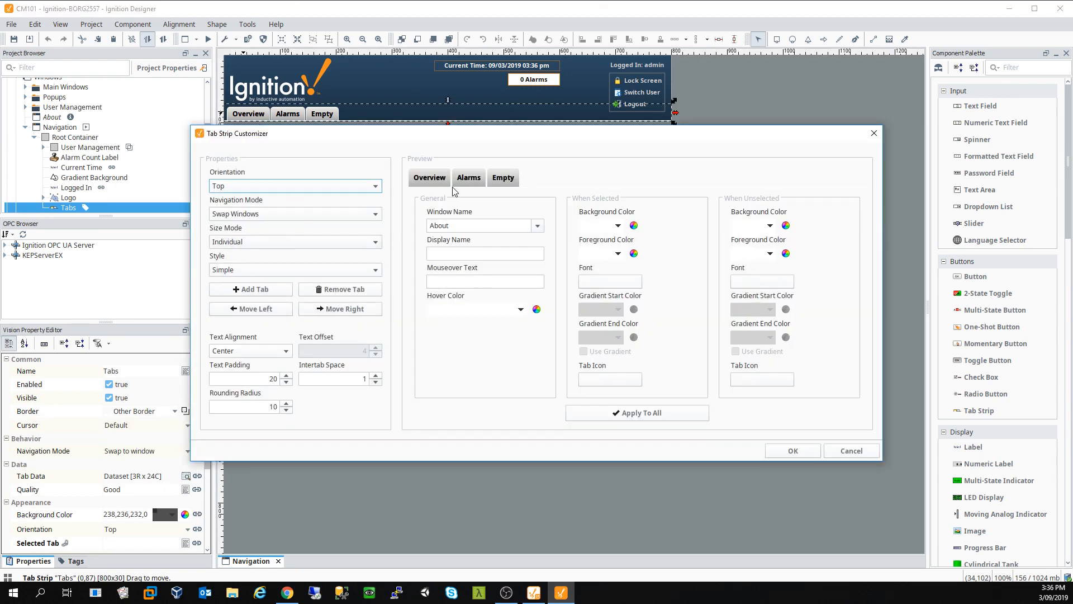
left_click(428, 177)
left_click(468, 177)
left_click(503, 178)
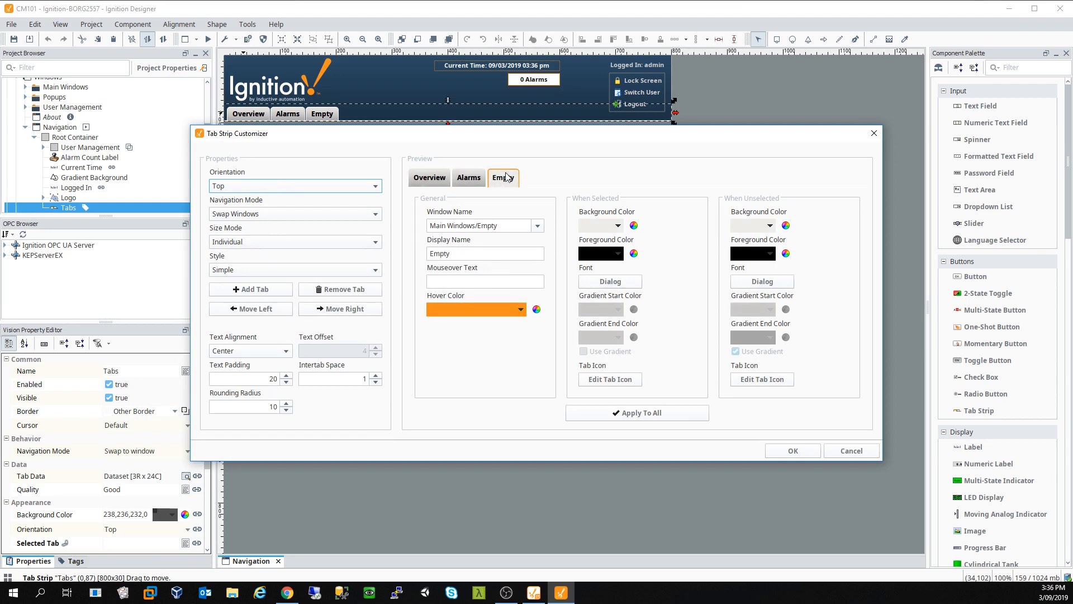
left_click(440, 176)
left_click(467, 178)
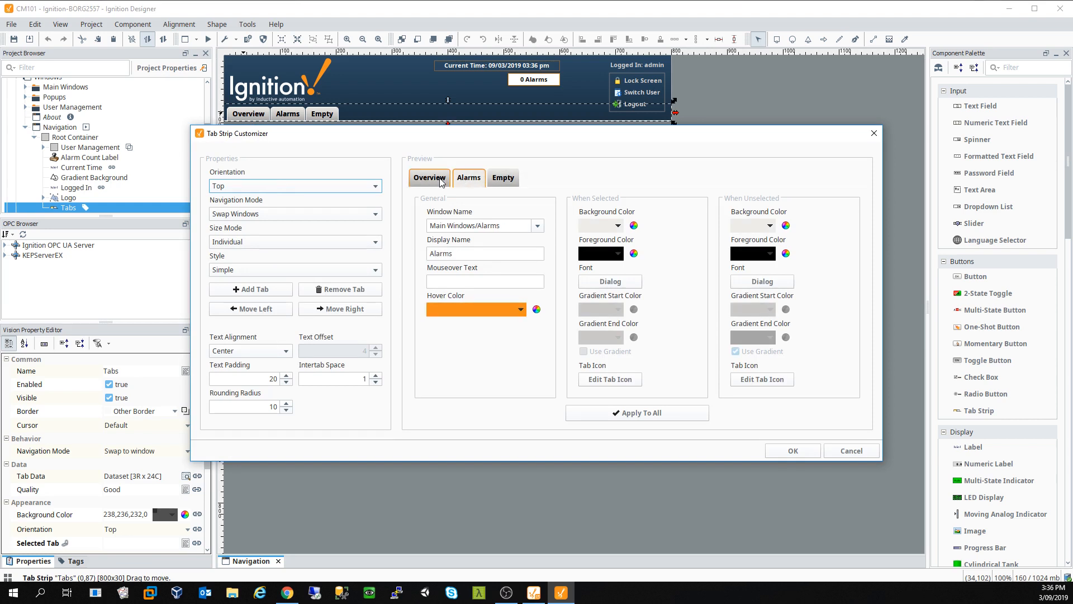
left_click(440, 178)
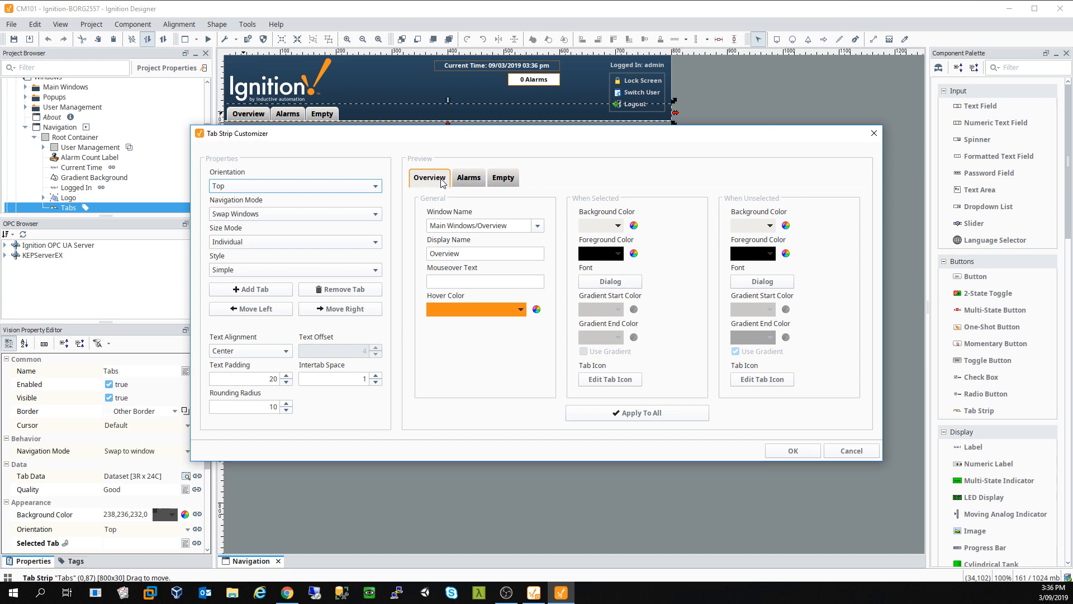
left_click(503, 178)
left_click(874, 133)
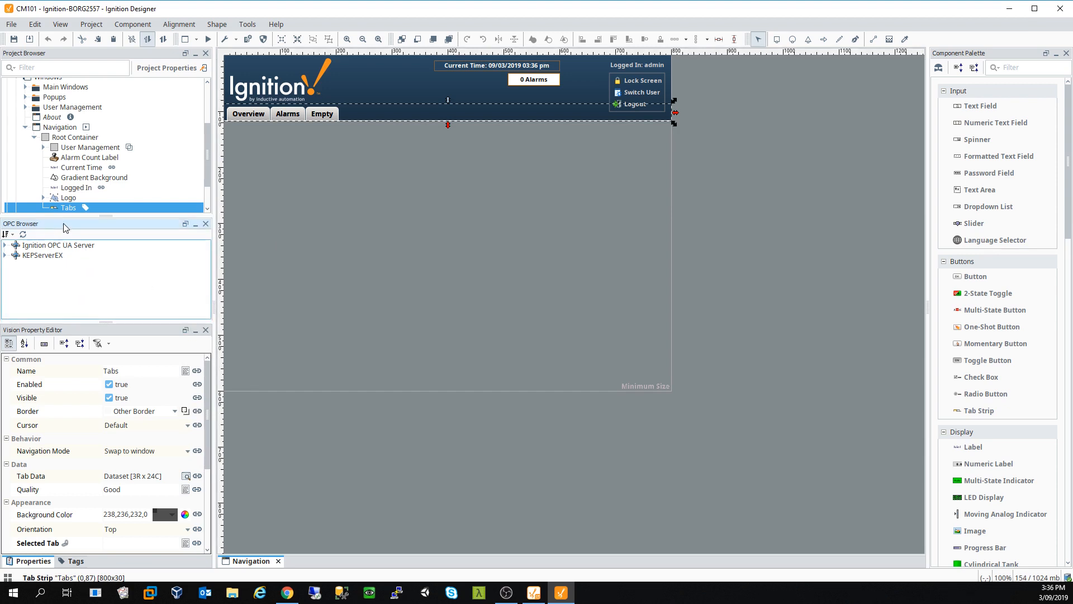
Step: Float the OPC browser and dock the Tag Browser into the left column above the properties
left_click_drag(295, 225, 754, 180)
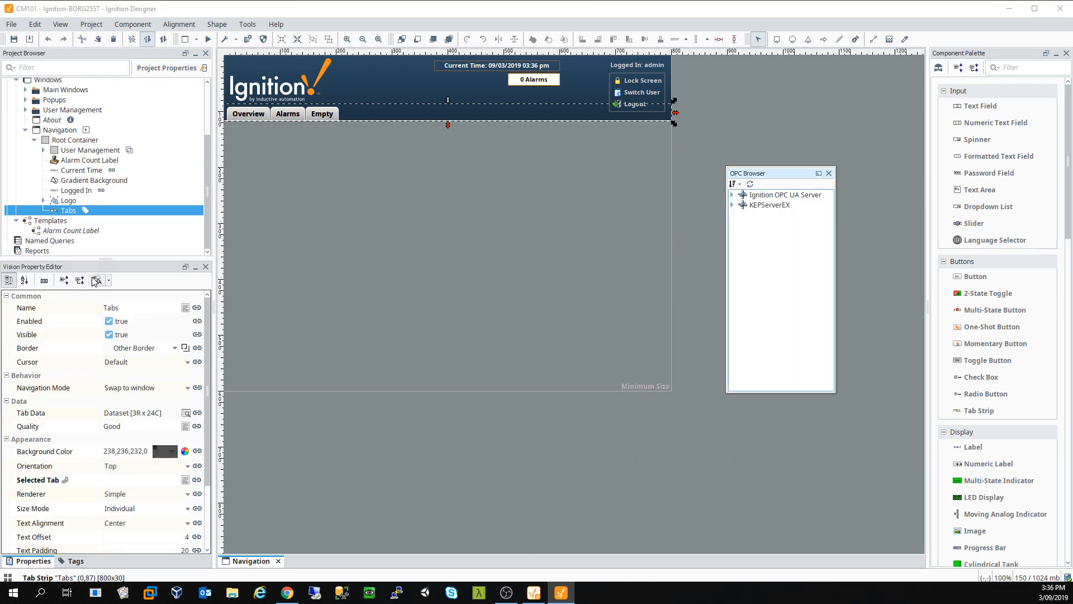
scroll(87, 408, "down", 3)
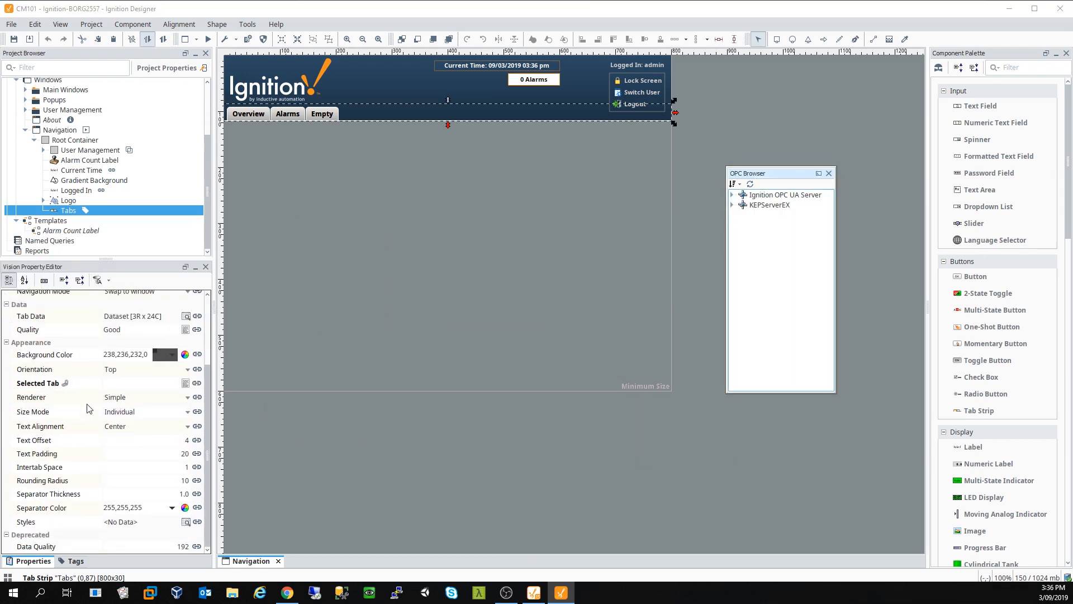
left_click(74, 561)
left_click_drag(57, 269, 108, 341)
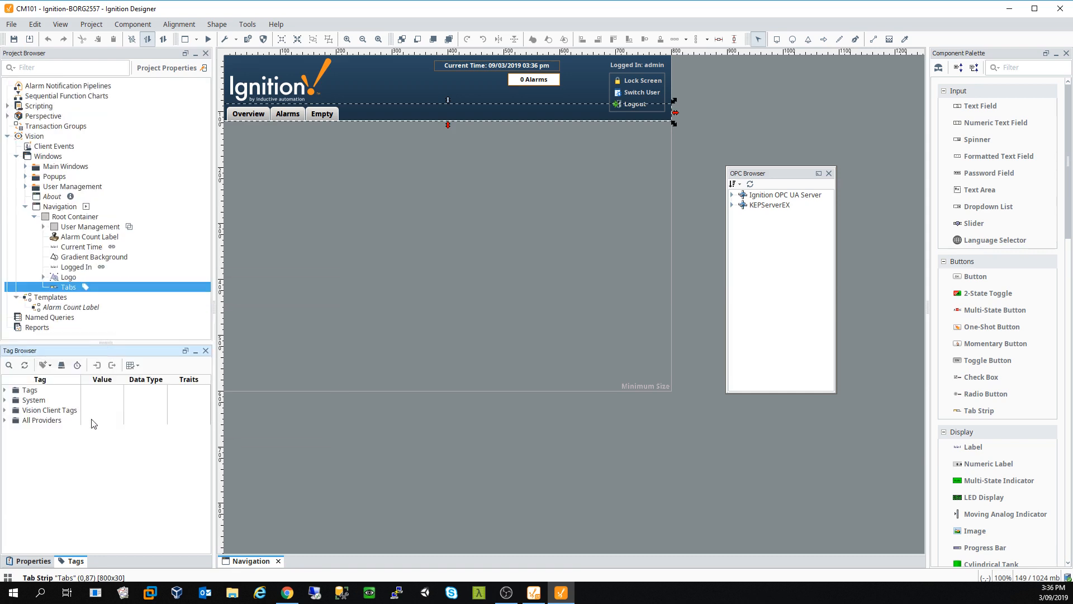
left_click_drag(73, 560, 389, 478)
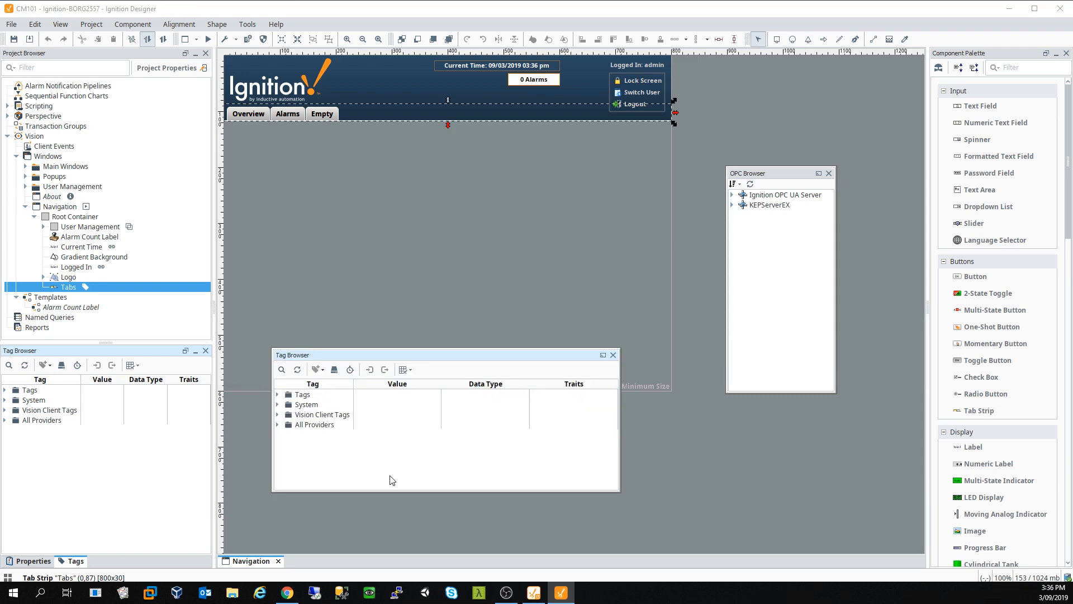
left_click_drag(434, 356, 184, 342)
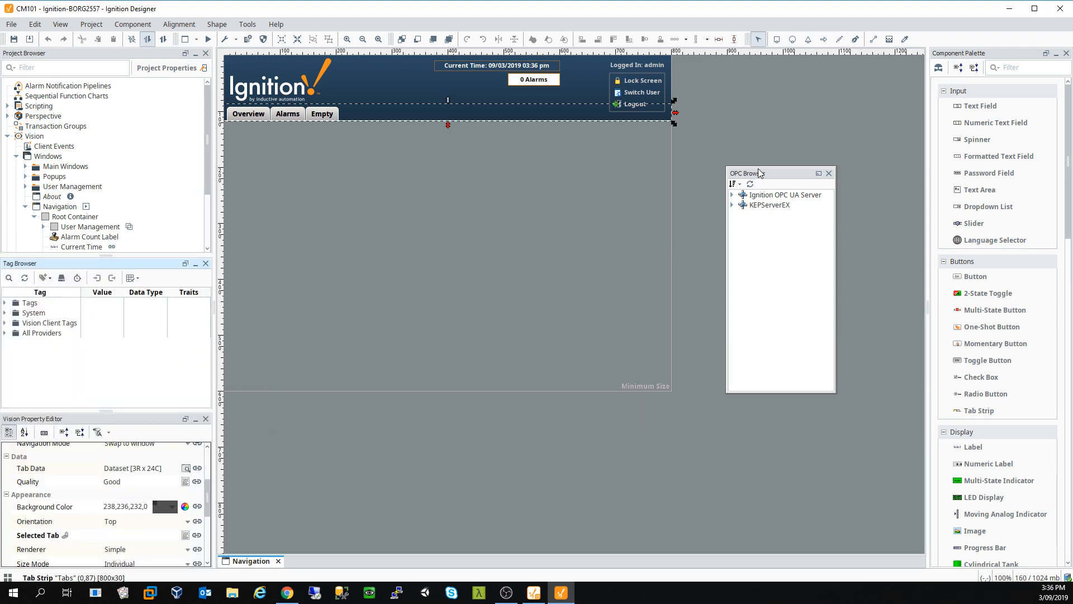
Step: Expand the Tags folder and All Providers > default in the tag tree
double_click(29, 302)
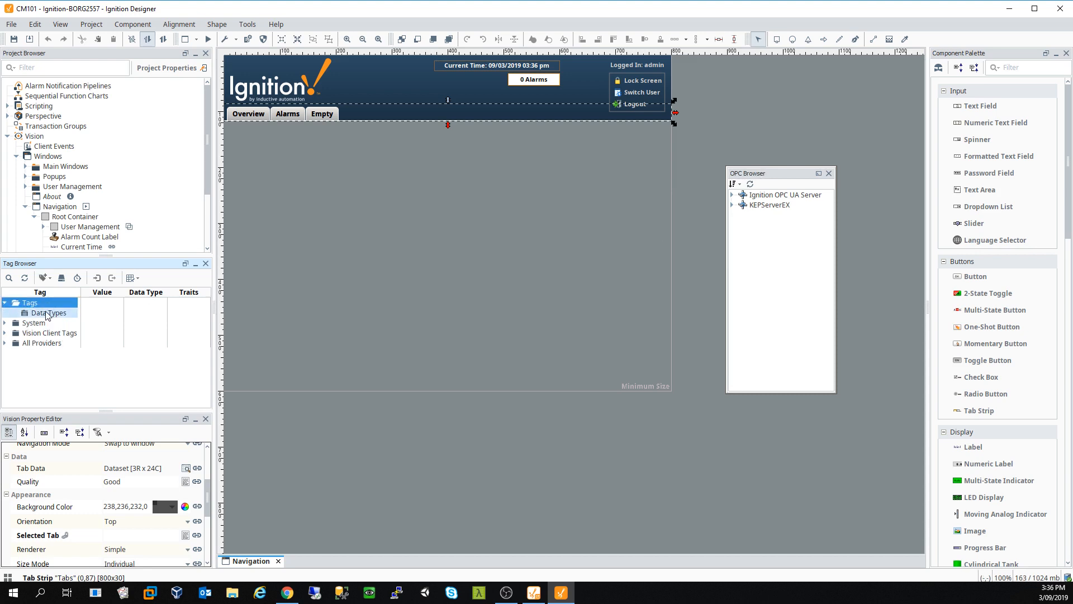
left_click(48, 313)
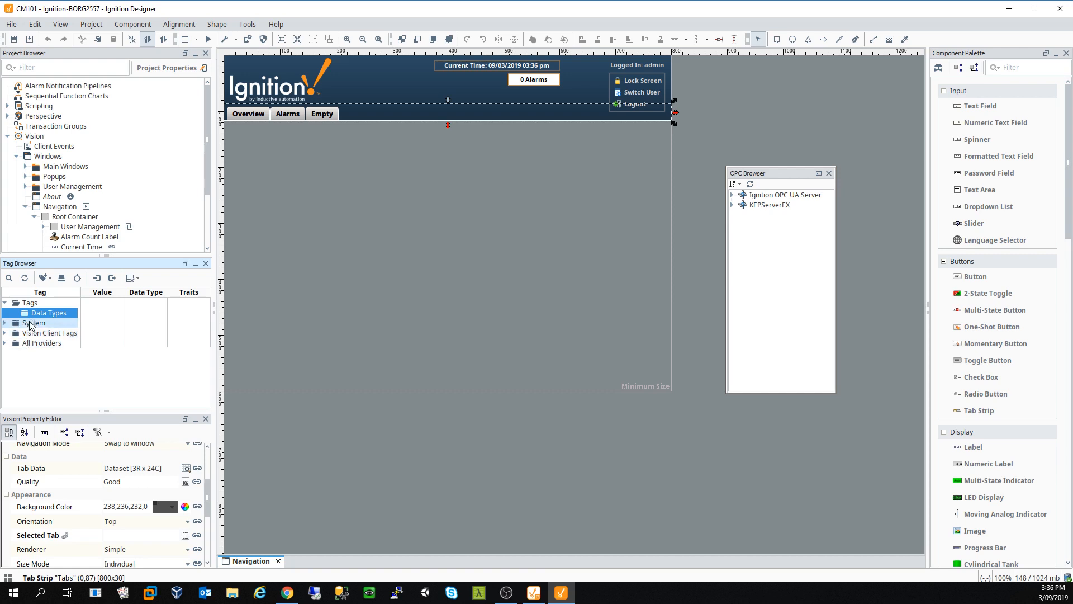
left_click(4, 343)
left_click(14, 353)
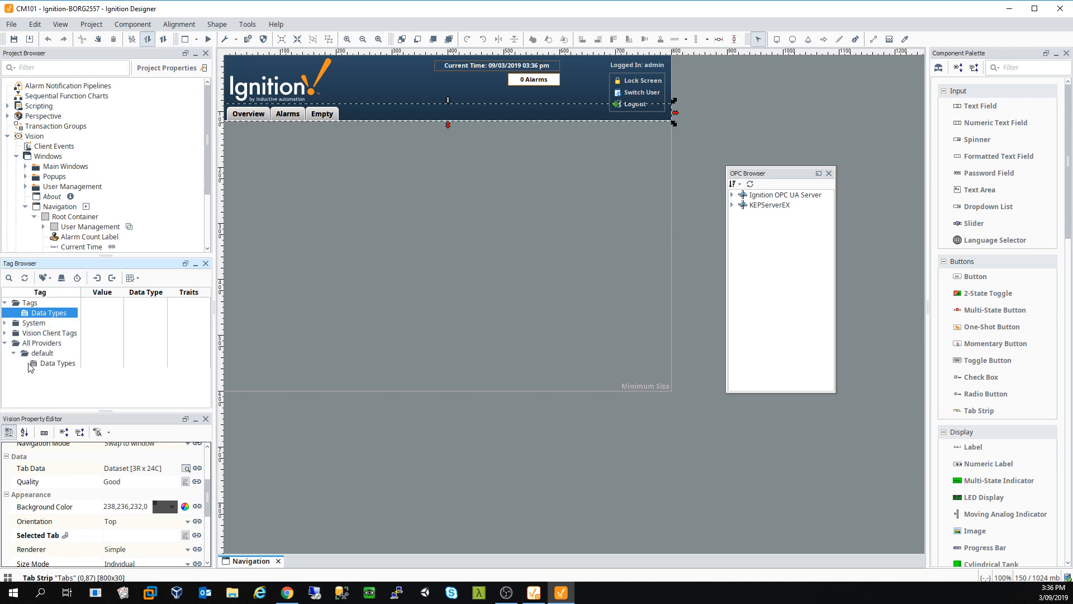
left_click(5, 302)
left_click(5, 303)
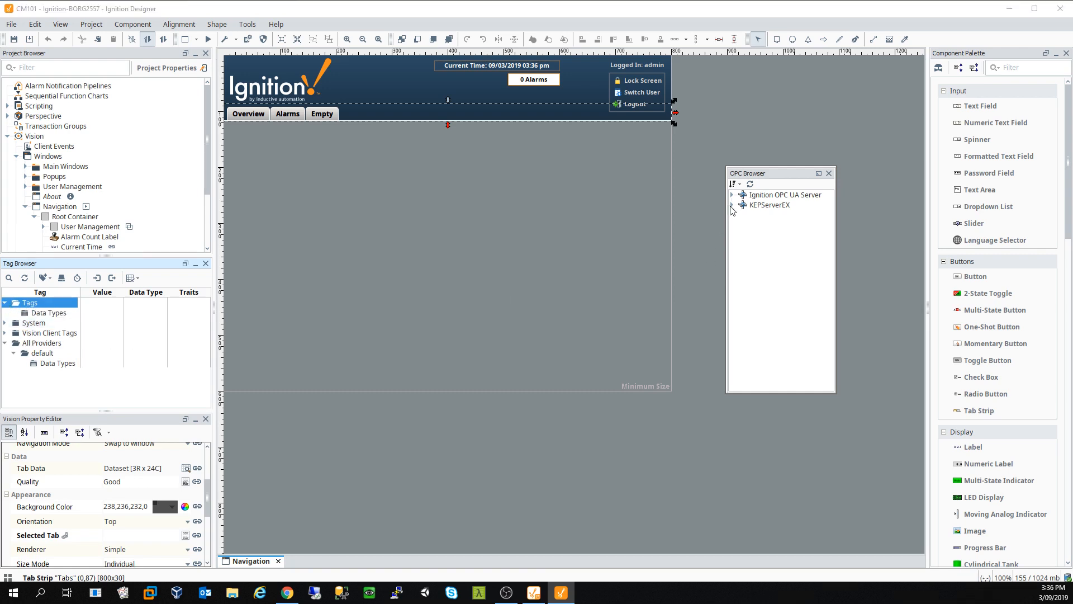
Step: Drag KEPServerEX > Simulation > SimulatorDevice into Tags and expand the imported folder
left_click(731, 206)
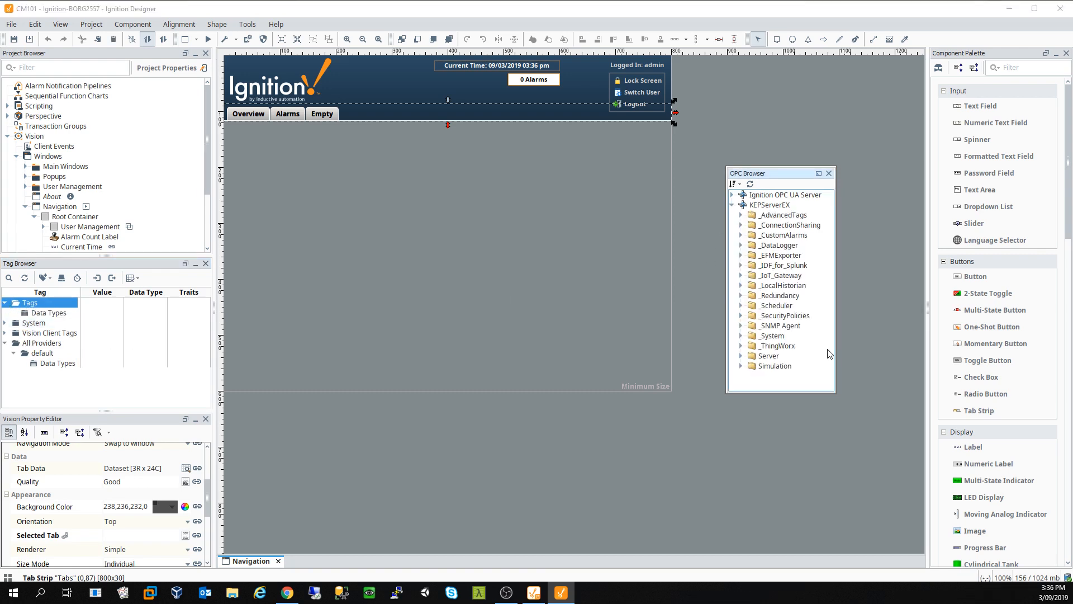
double_click(775, 366)
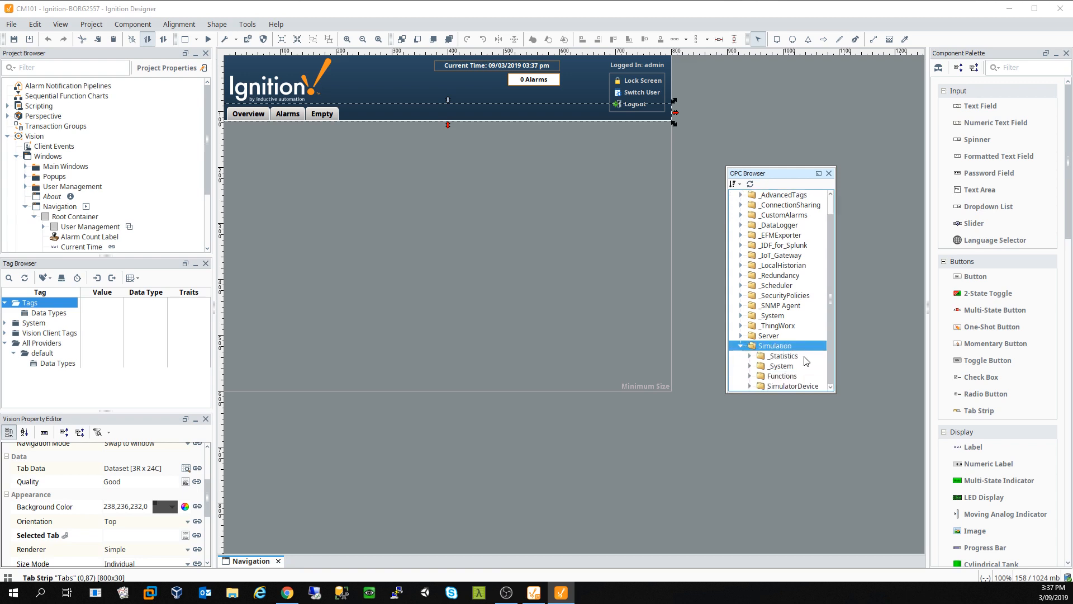
left_click(751, 386)
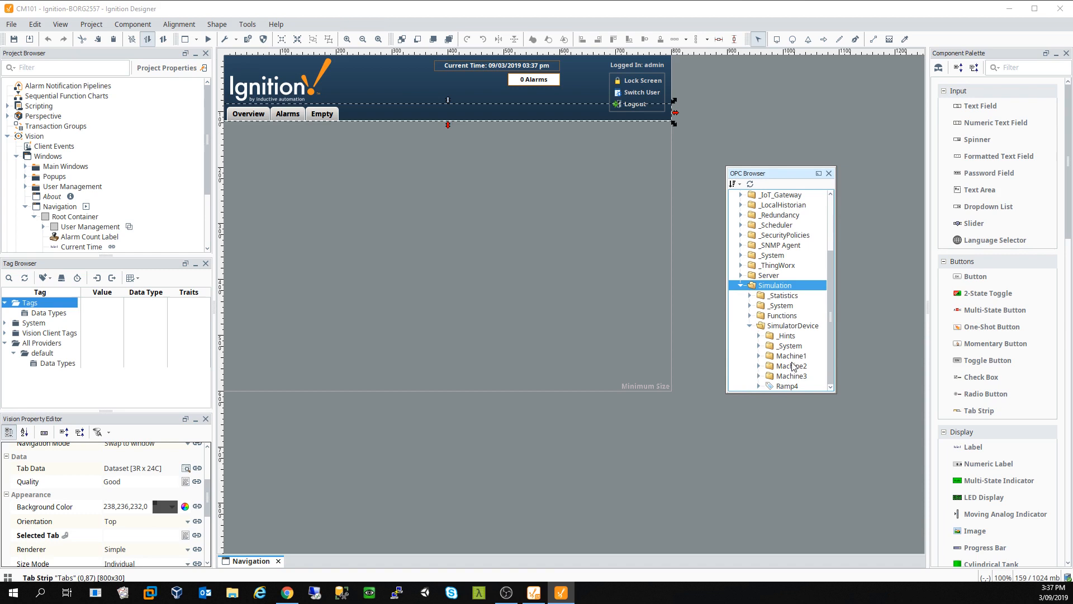
left_click(791, 330)
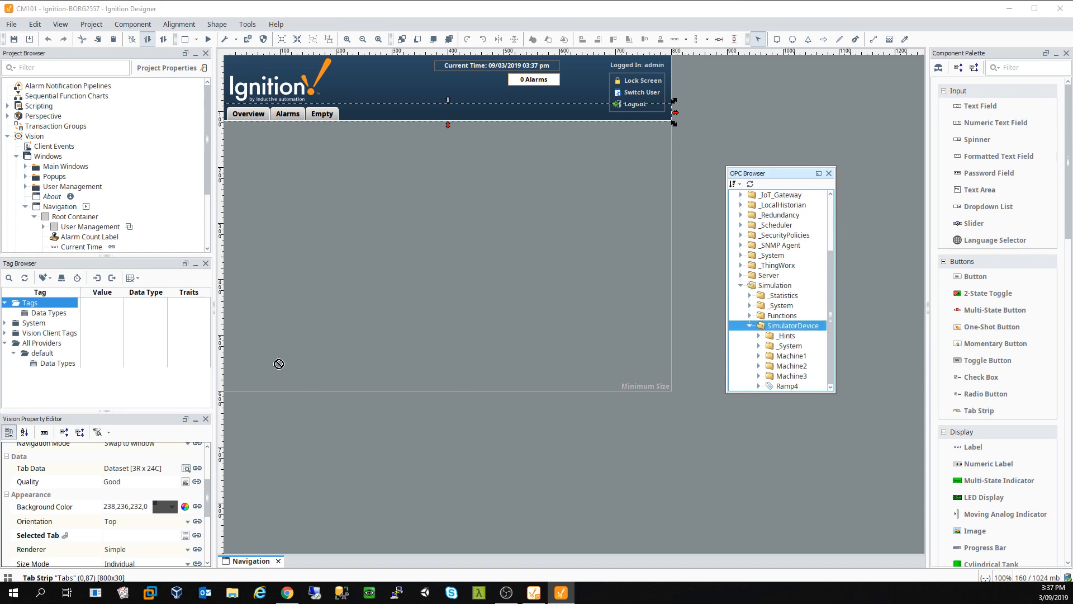
left_click_drag(26, 307, 27, 308)
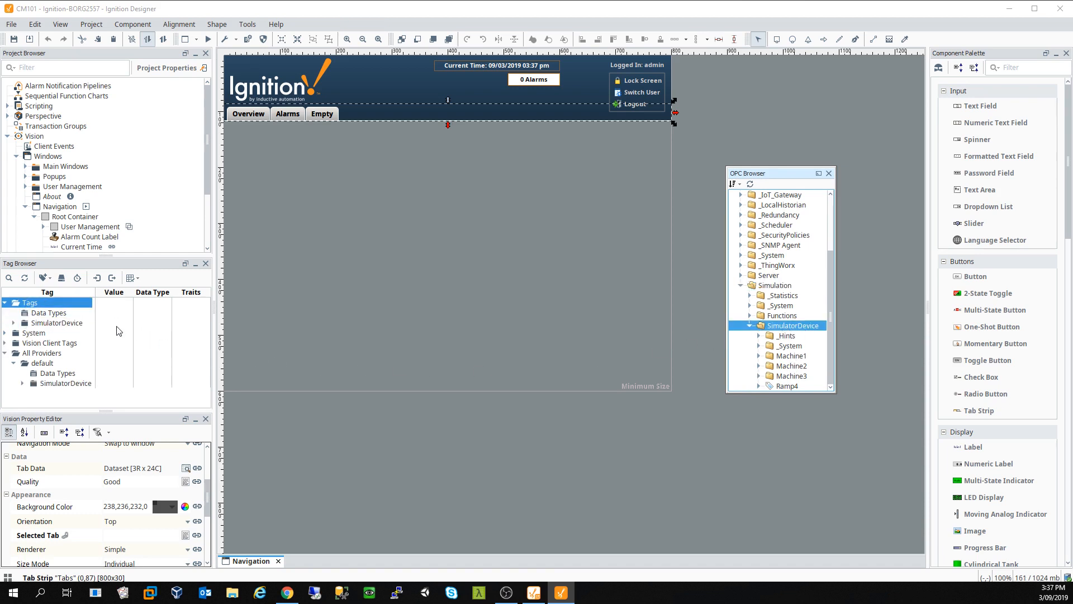
left_click(27, 325)
double_click(27, 325)
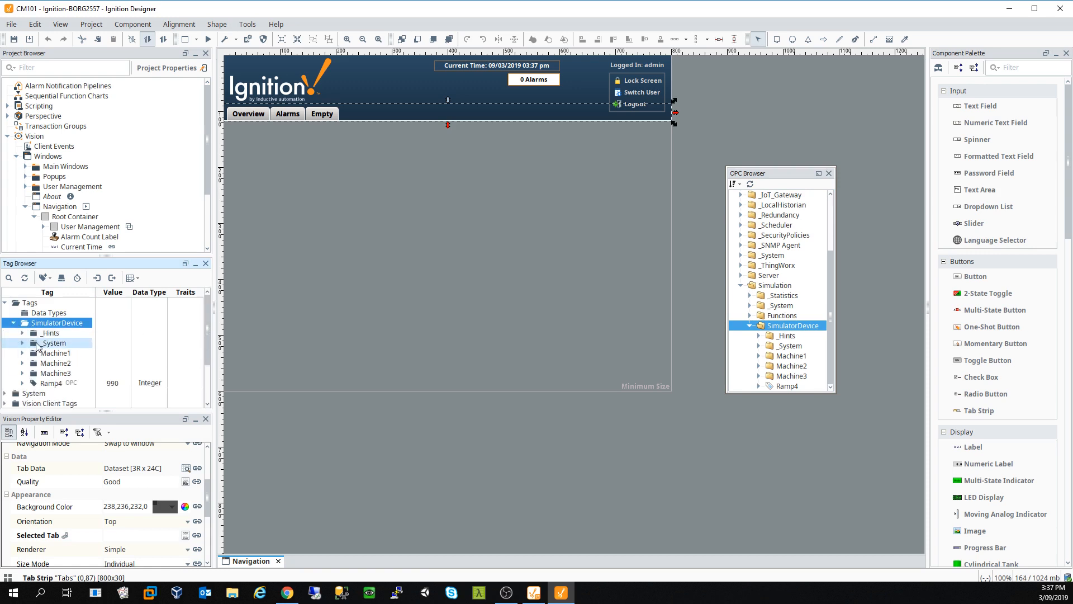
Step: Check Machine3's tag values, widen the value column, then expand Machine1 > Enabled
left_click(23, 373)
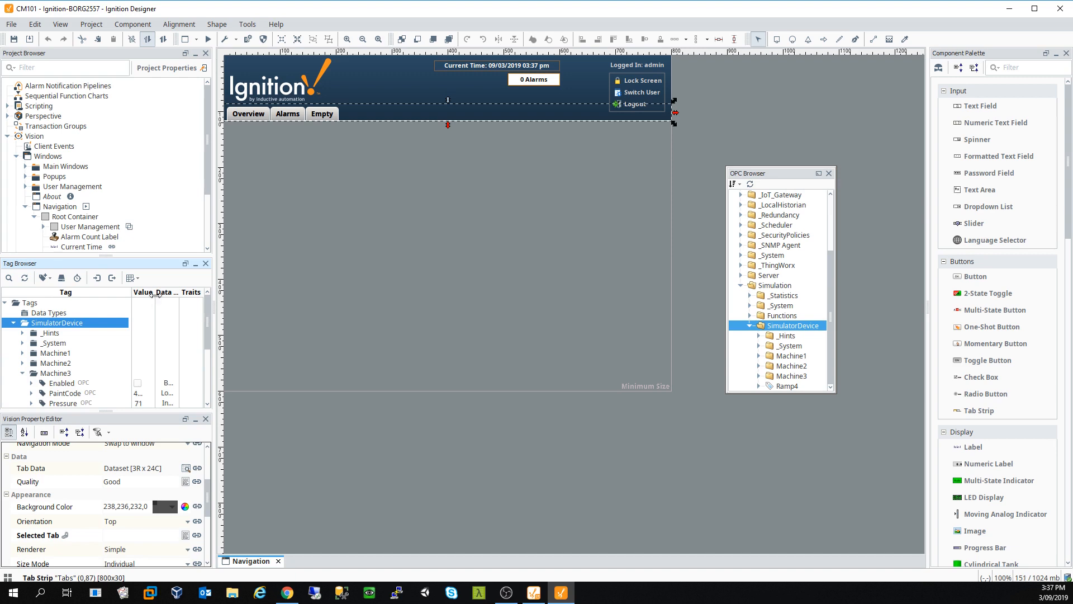
left_click_drag(156, 292, 168, 293)
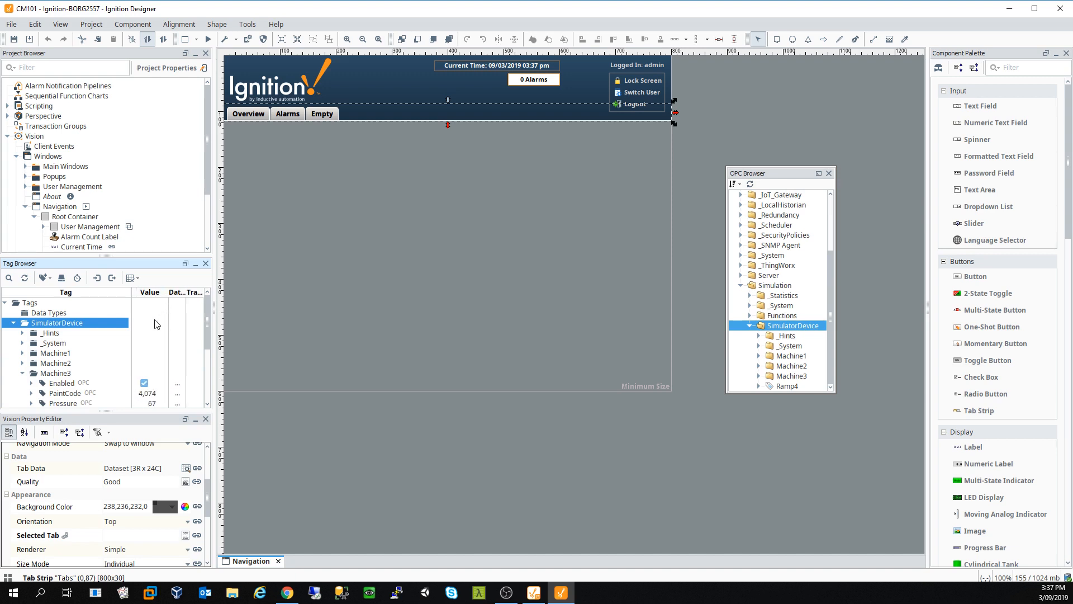
scroll(157, 323, "down", 2)
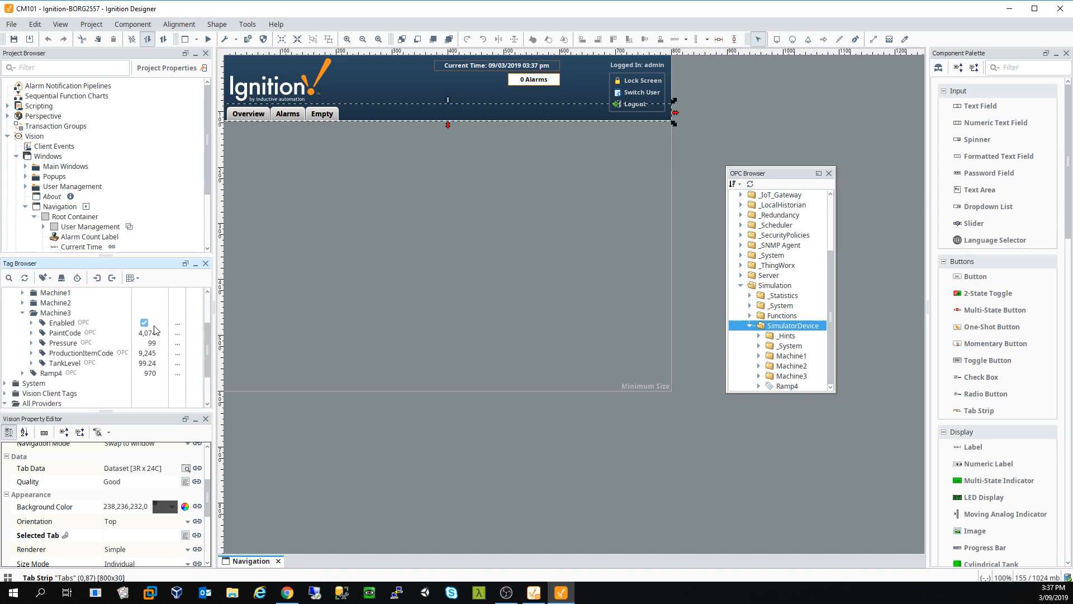
left_click(22, 312)
scroll(108, 342, "up", 2)
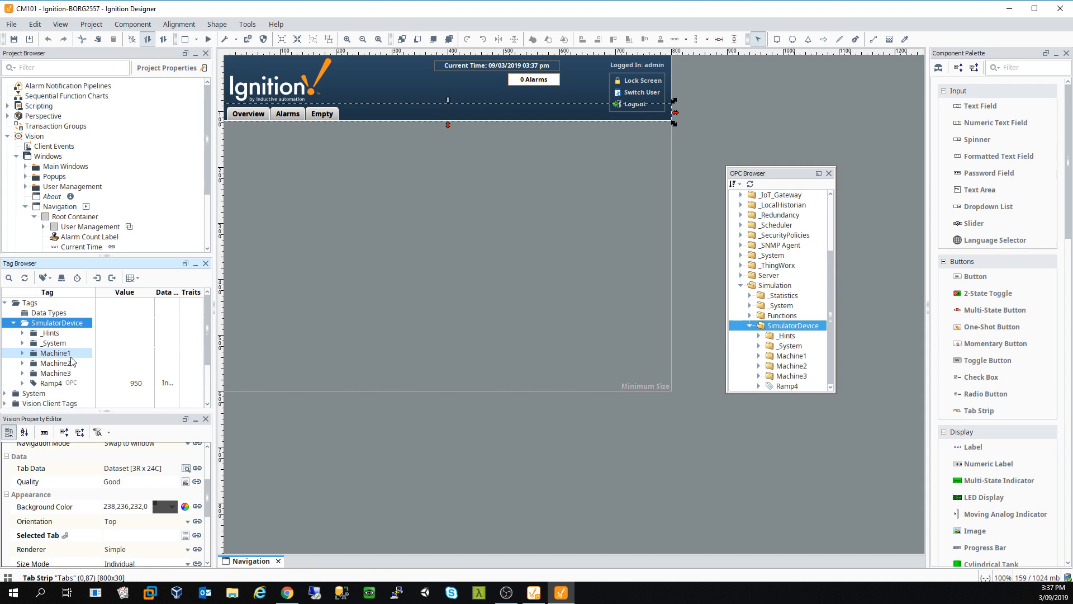
scroll(95, 369, "down", 2)
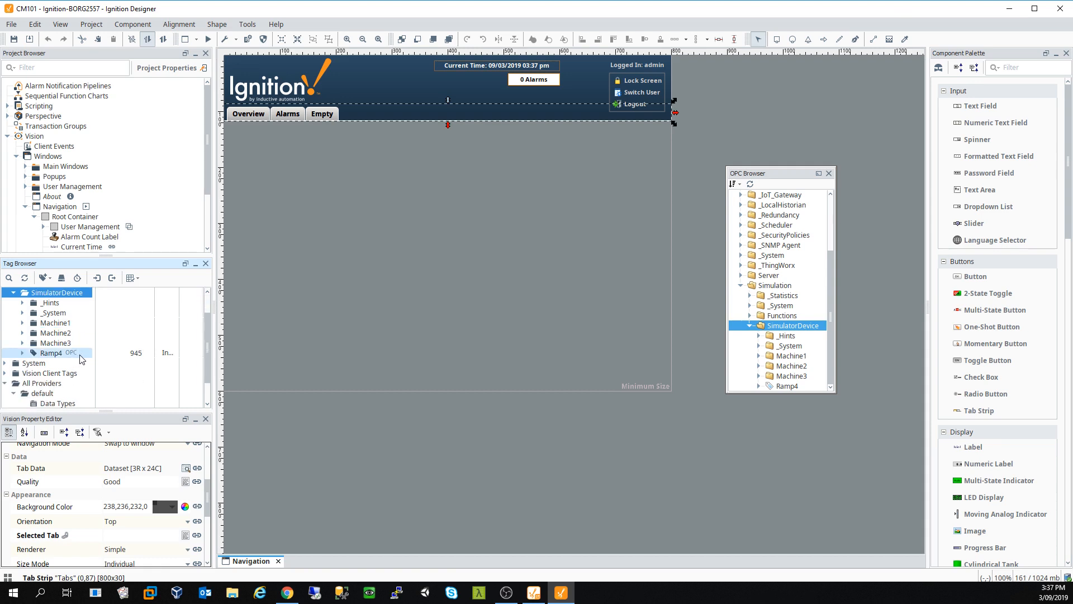
scroll(110, 369, "up", 1)
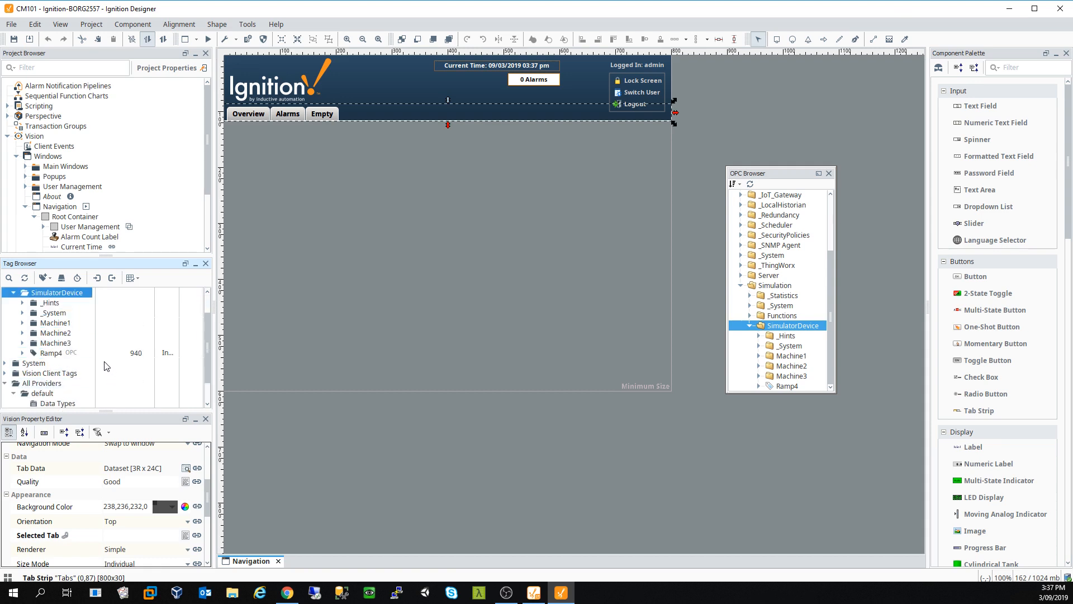
left_click(23, 323)
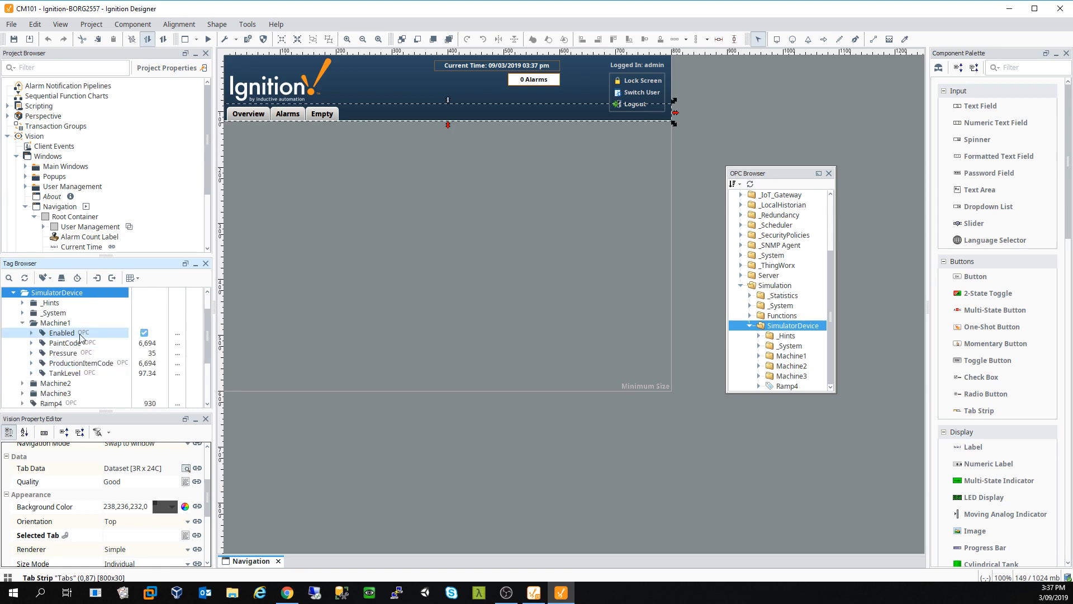
left_click(32, 332)
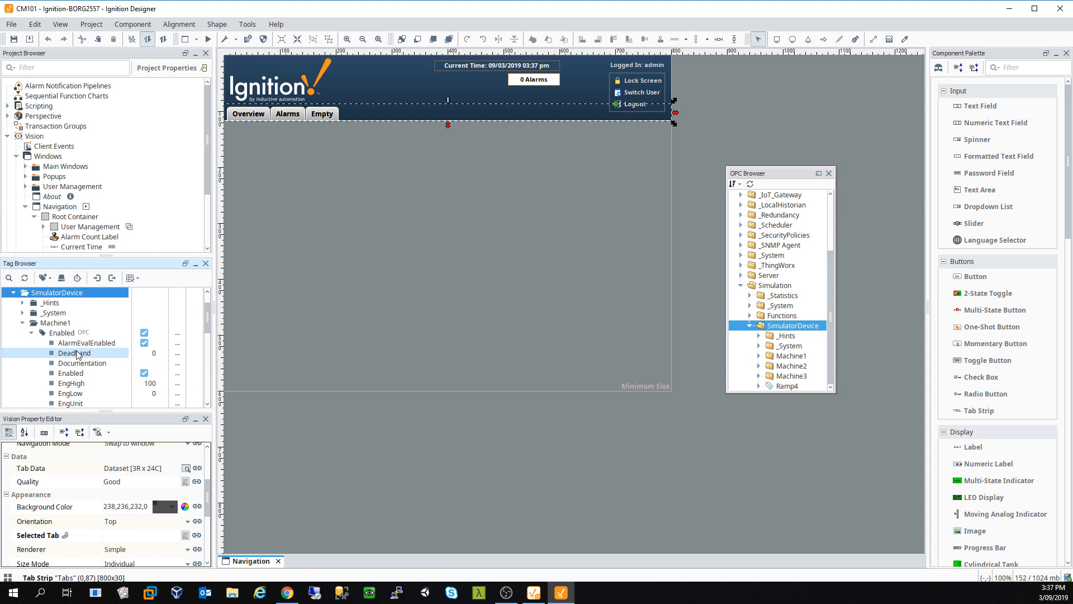
scroll(86, 352, "down", 2)
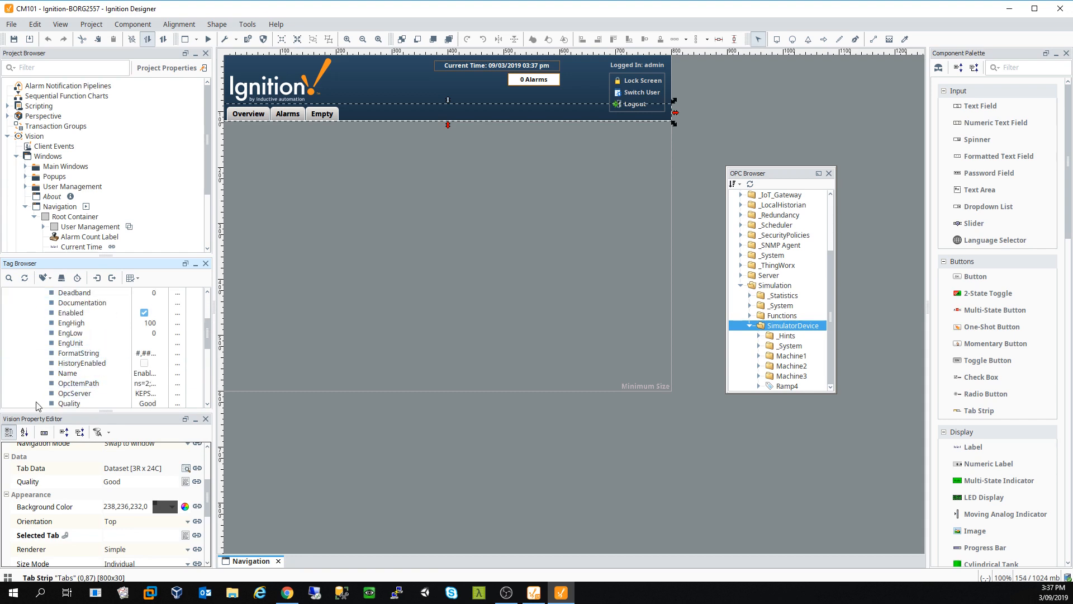
Step: Open Machine1's Enabled tag in the Tag Editor and scroll through its OPC Boolean properties
scroll(79, 407, "up", 3)
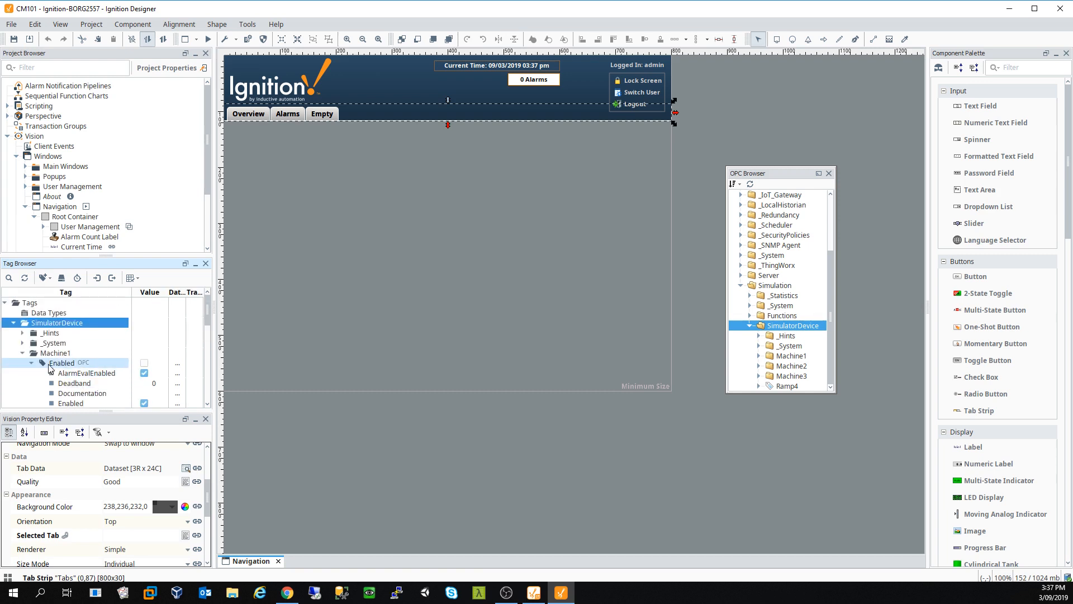
left_click(32, 362)
left_click(21, 354)
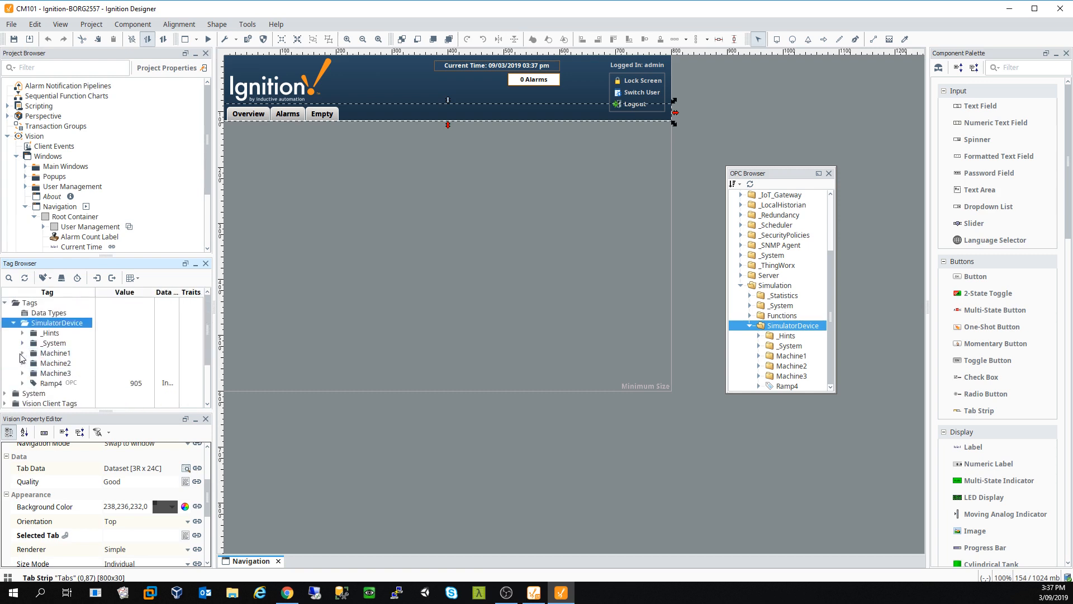
right_click(53, 355)
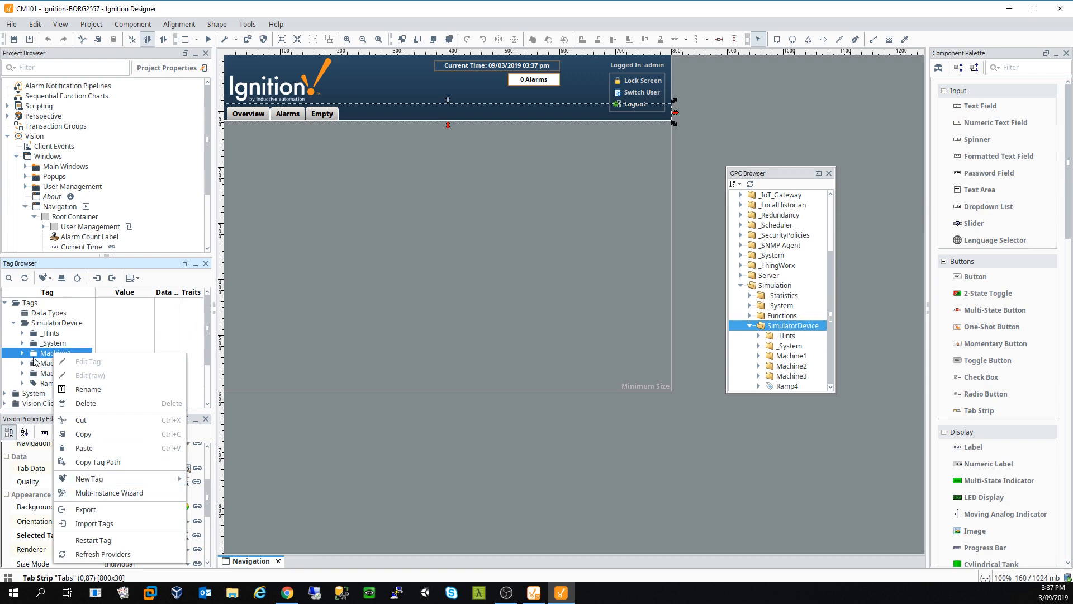
left_click(31, 355)
left_click(23, 354)
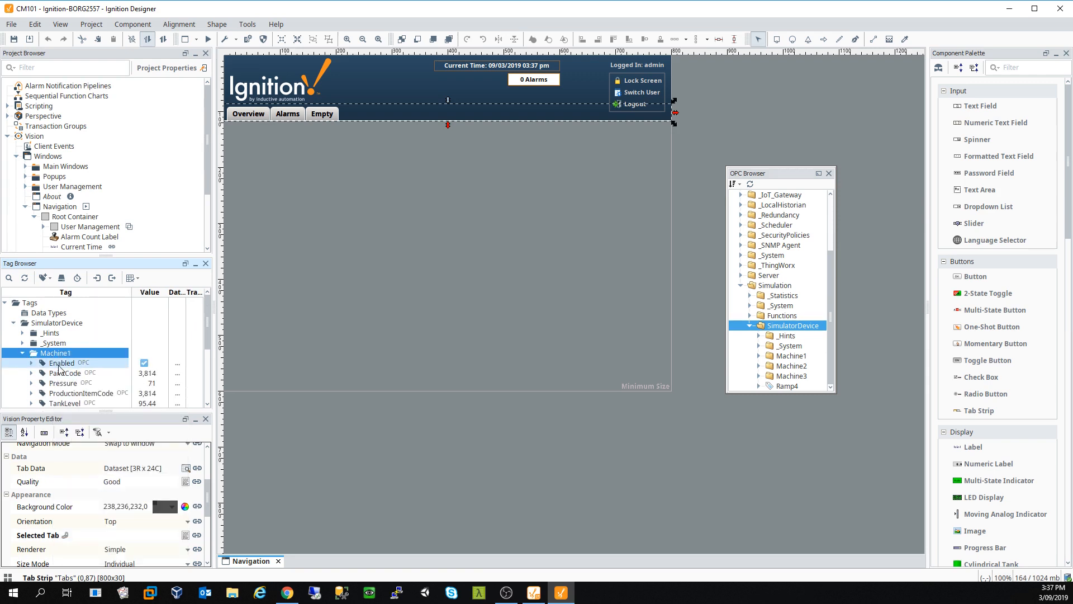
right_click(60, 368)
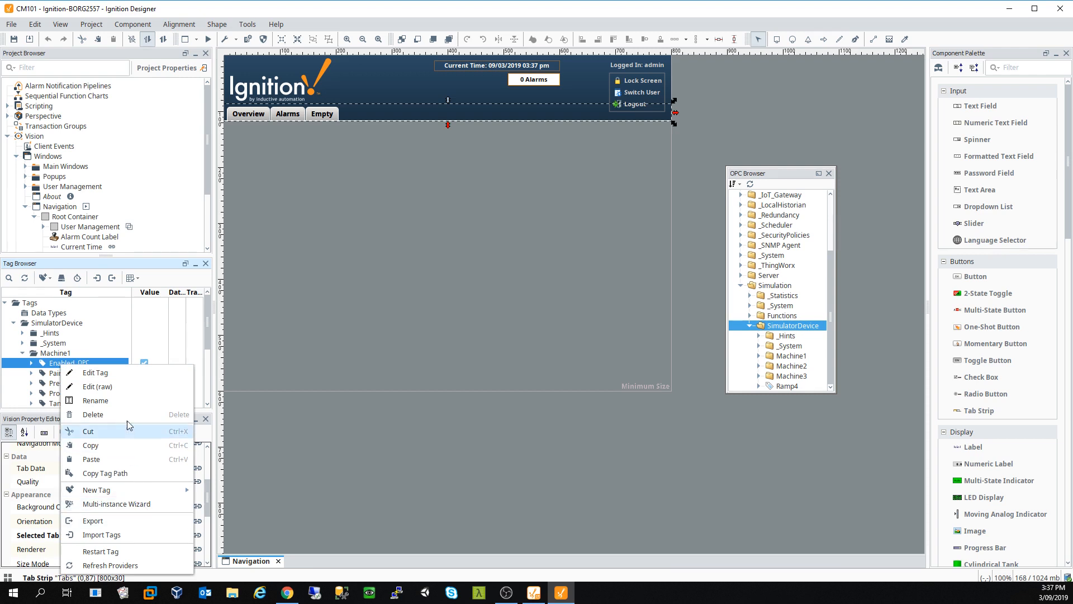
left_click(134, 378)
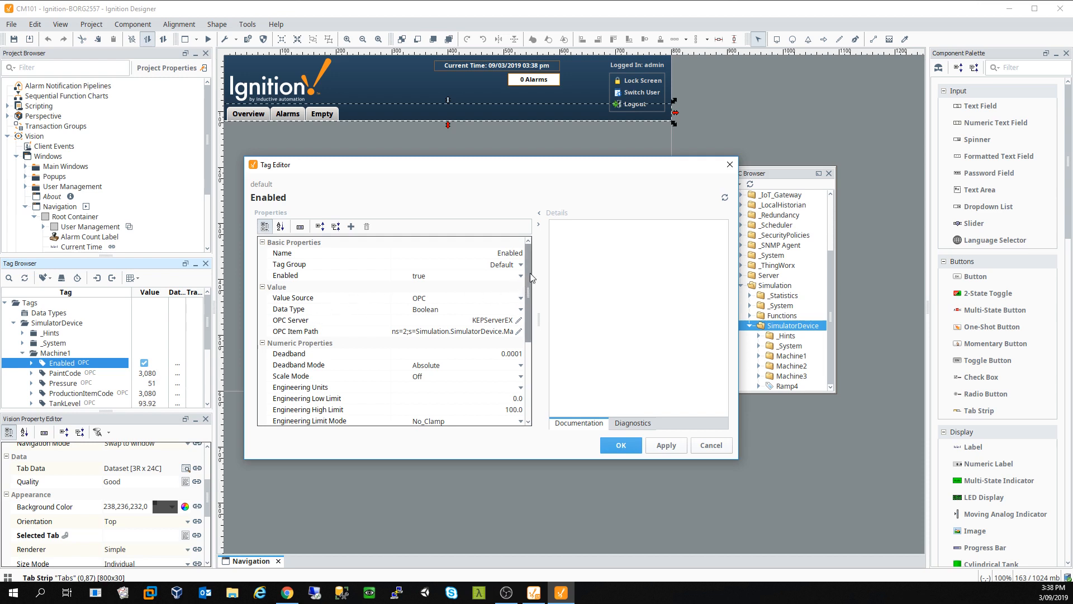
left_click_drag(529, 275, 525, 360)
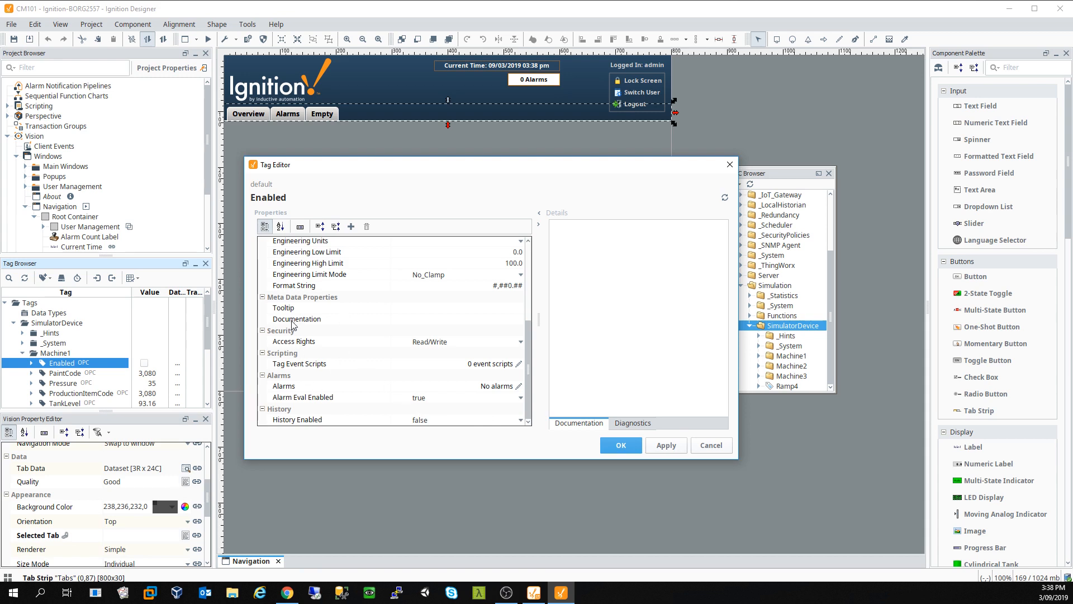
Step: Close the Tag Editor, then inspect the tab strip's Overview tab settings without changing anything
left_click(705, 450)
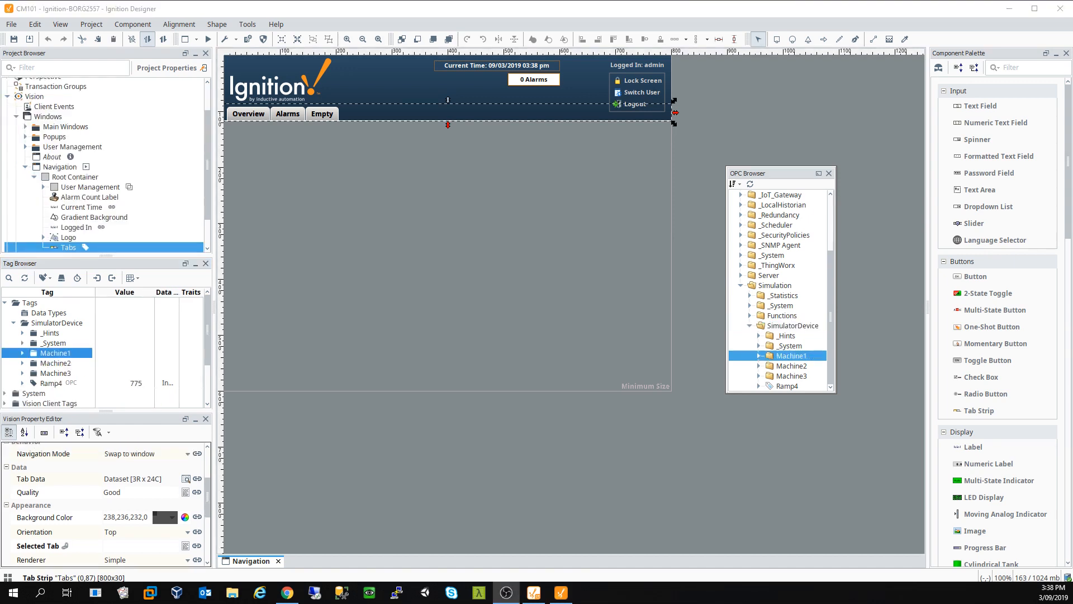
double_click(256, 119)
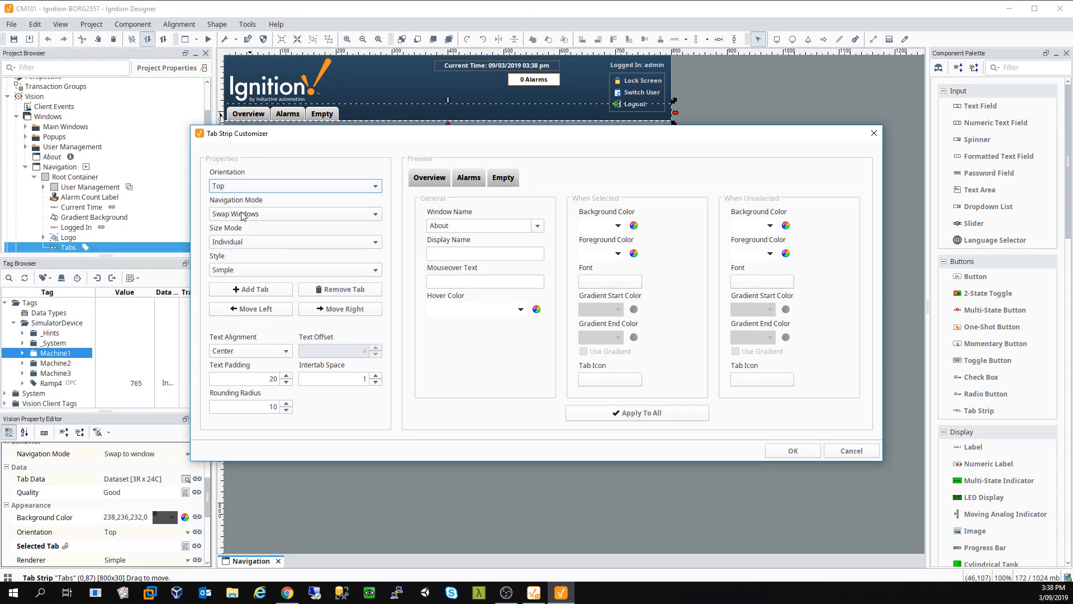
left_click(429, 180)
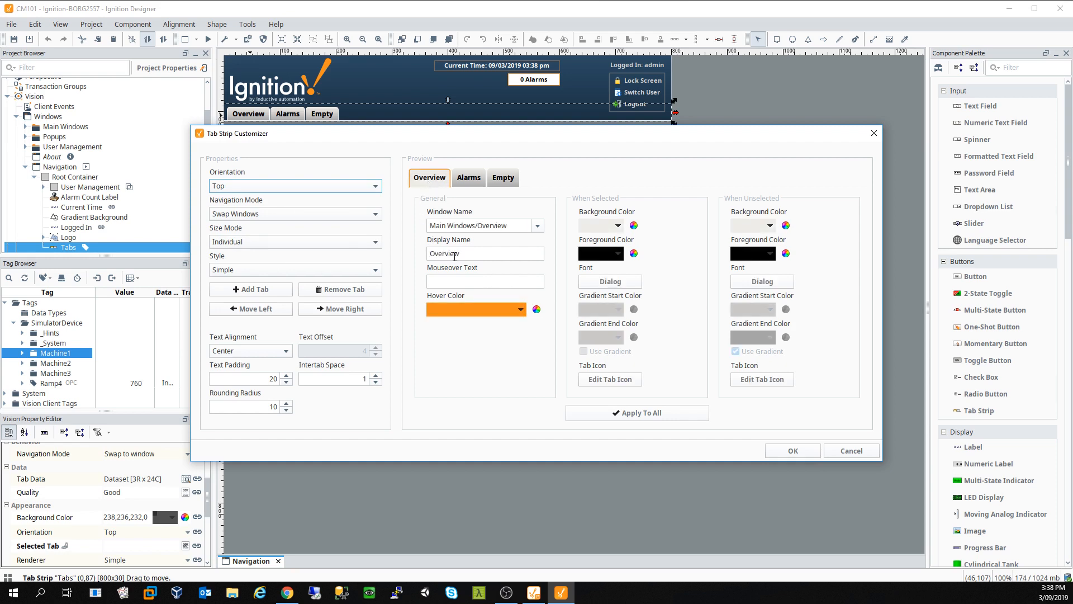
left_click_drag(454, 256, 453, 229)
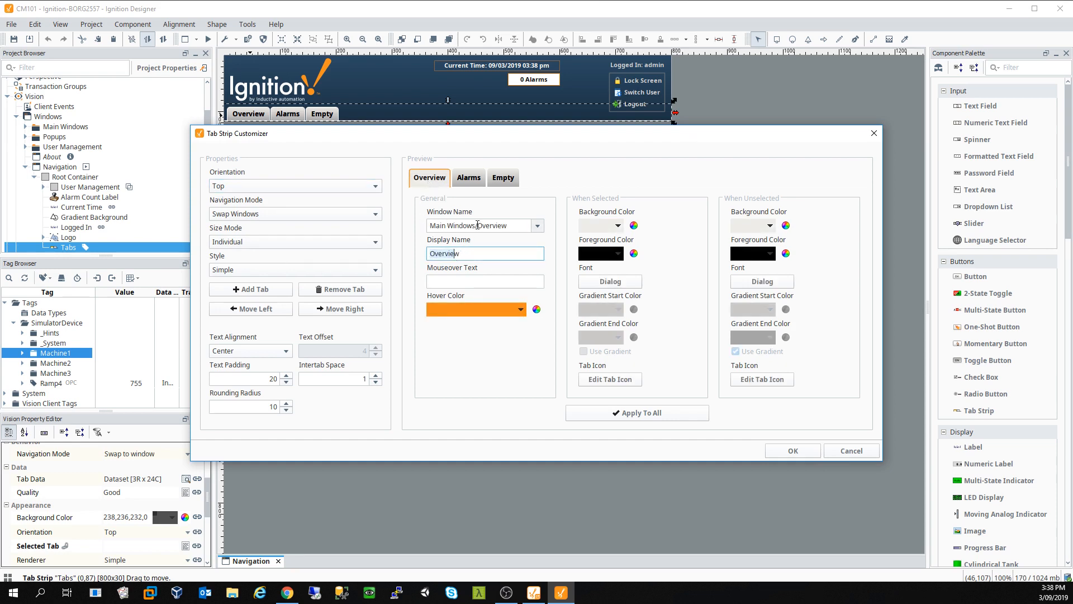
left_click(851, 451)
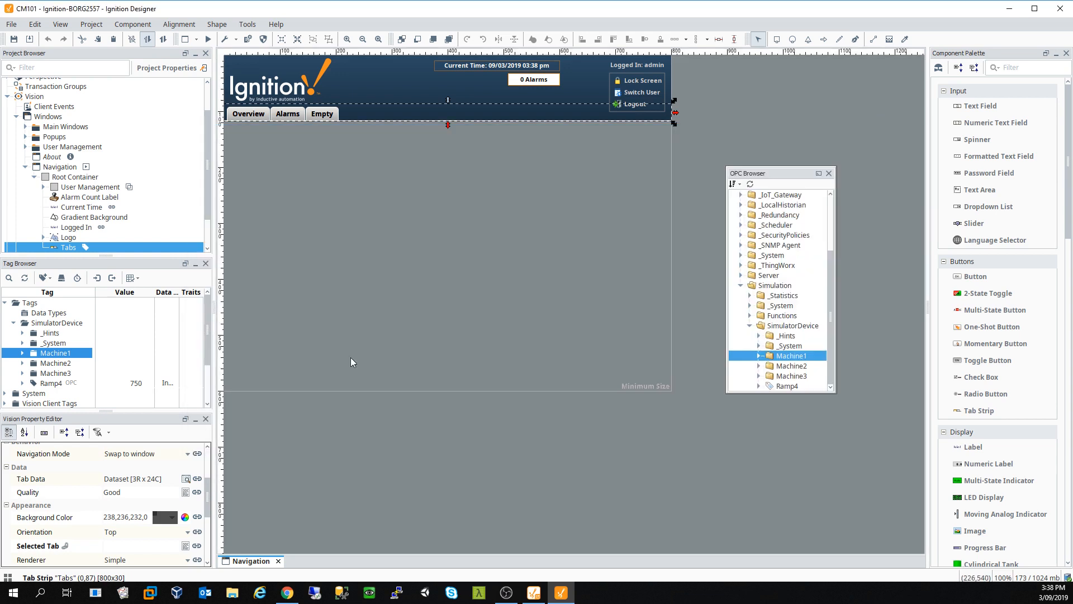
Step: Open the Overview window from Main Windows for editing
scroll(76, 185, "down", 1)
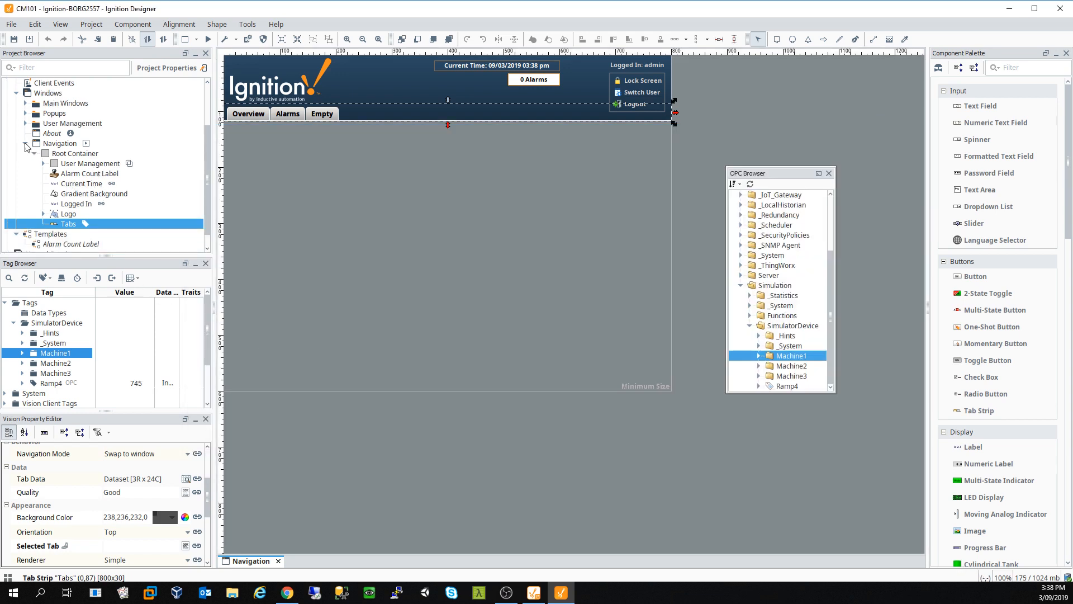
left_click(25, 144)
left_click(27, 167)
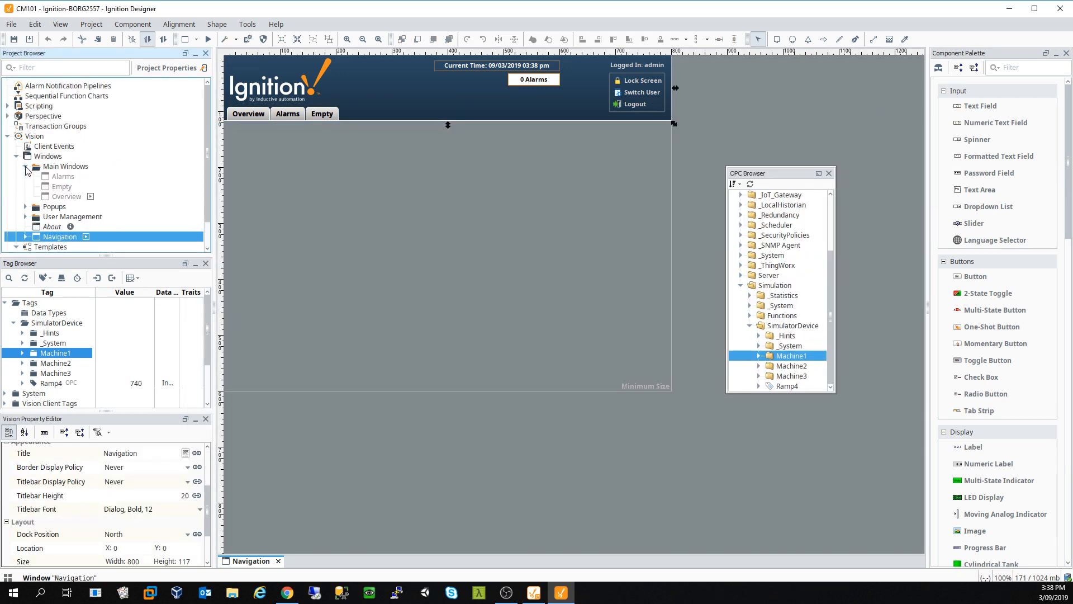
double_click(65, 198)
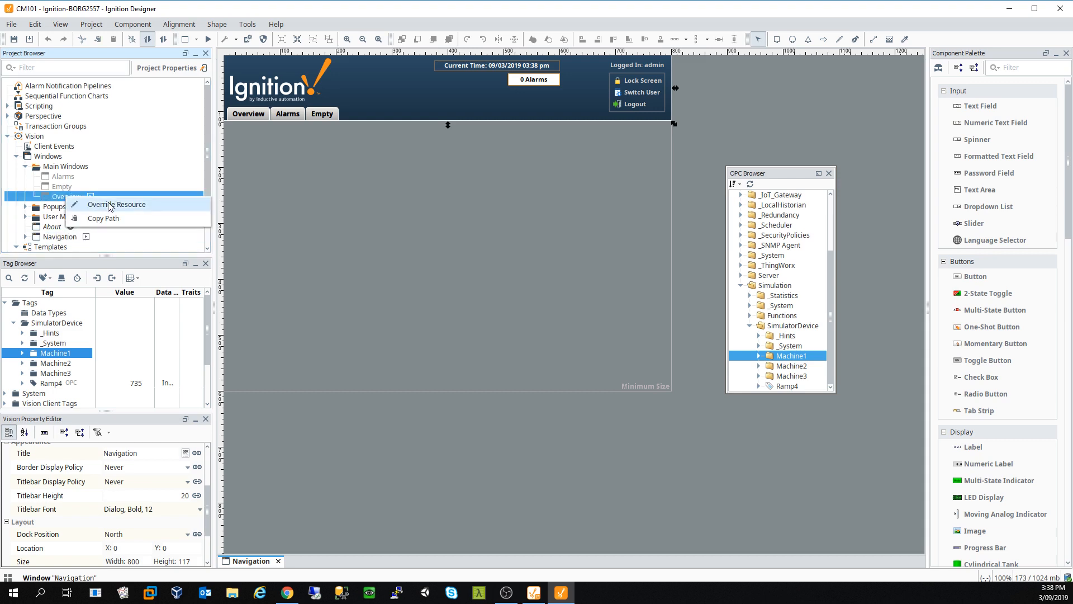
Step: Delete the Welcome text and the Open Popup button from the Overview window
left_click(295, 151)
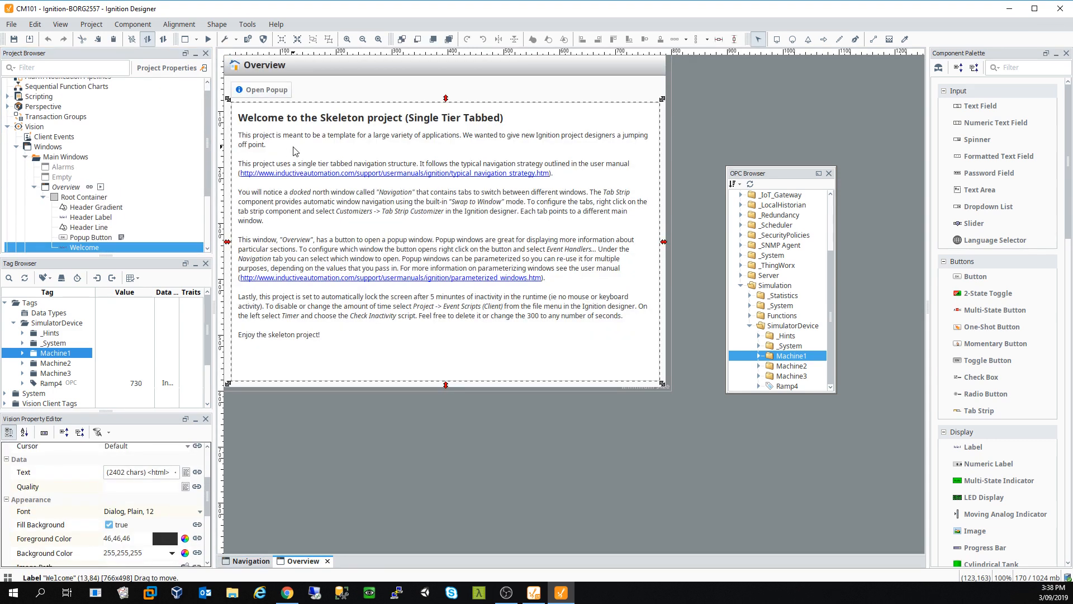
key("Delete")
key("Return")
left_click(286, 96)
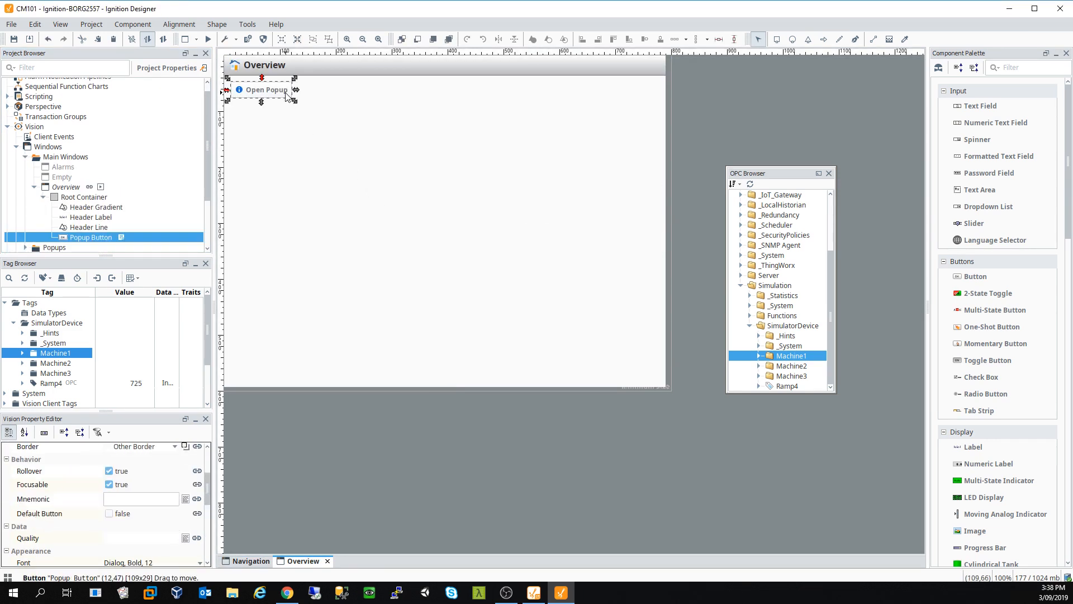
key("Delete")
key("Return")
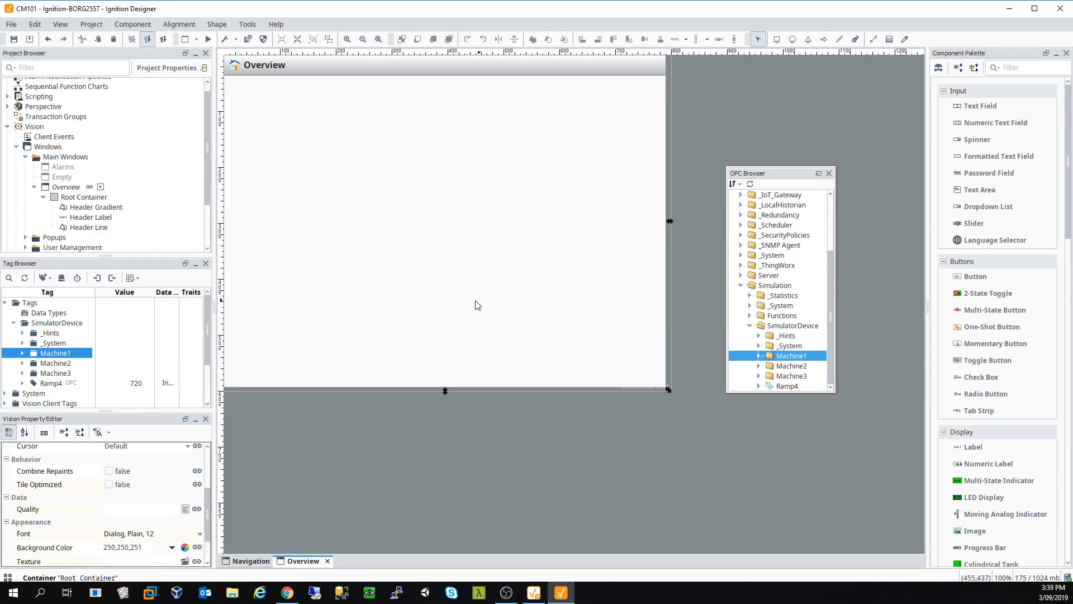
left_click(22, 352)
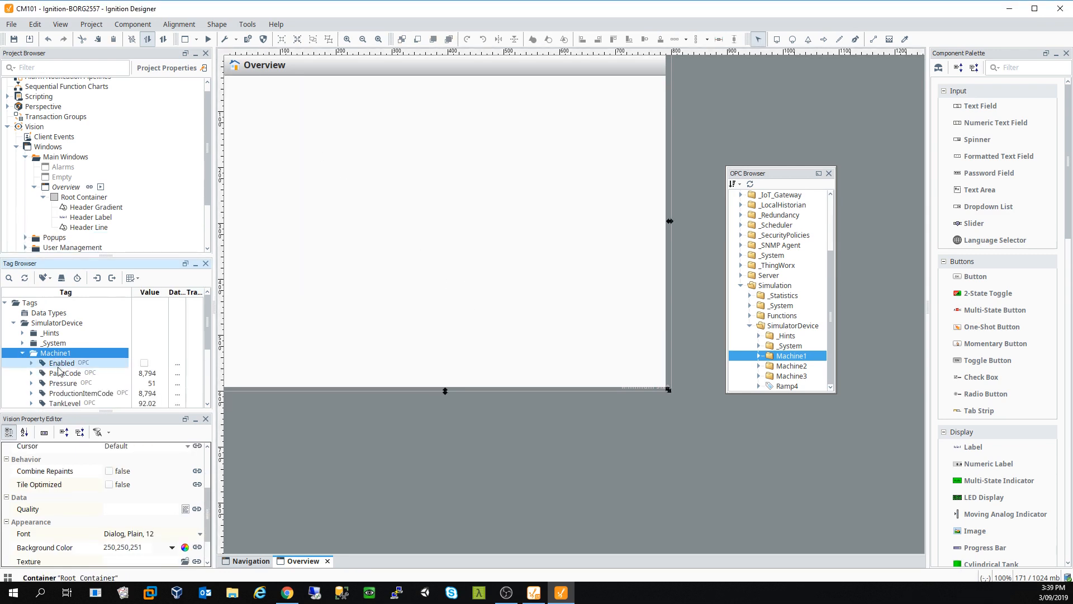
Step: Add the Enabled tag as a checkbox in the window's top-left corner
left_click_drag(61, 363, 286, 113)
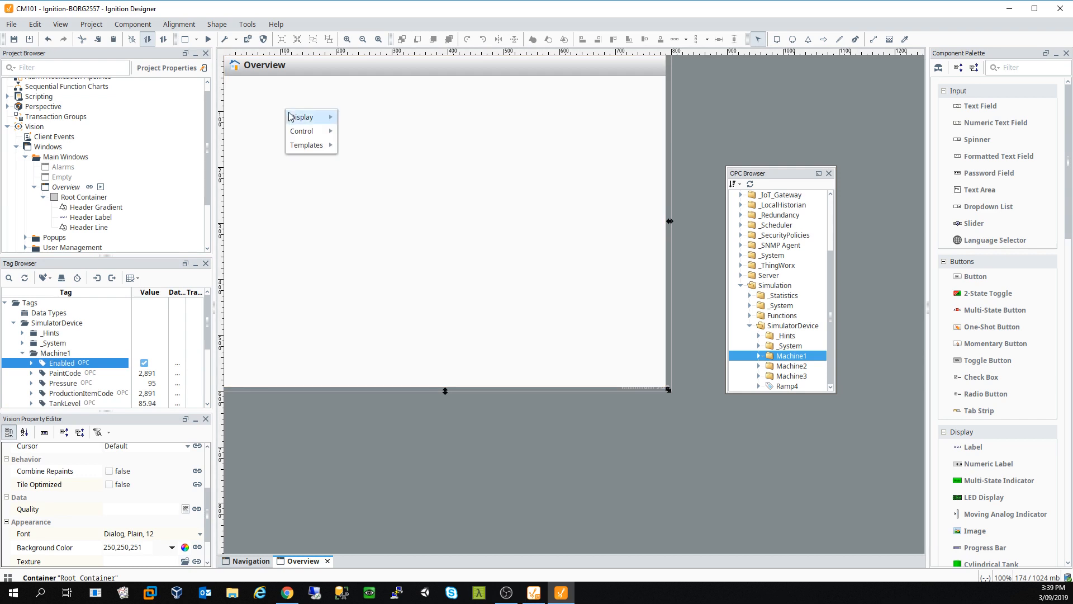
mouse_move(308, 115)
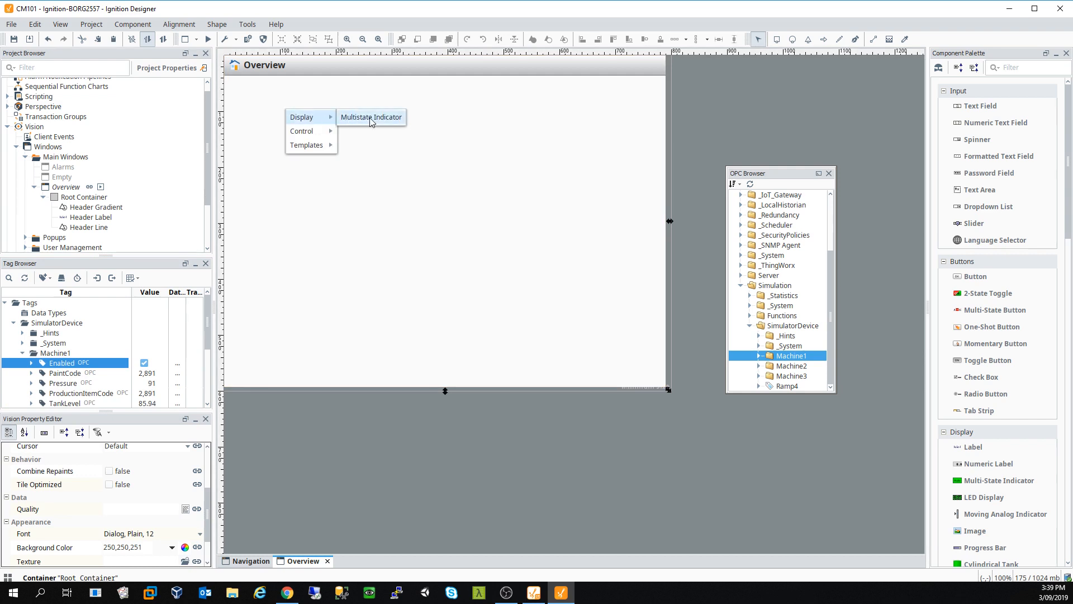
left_click(374, 159)
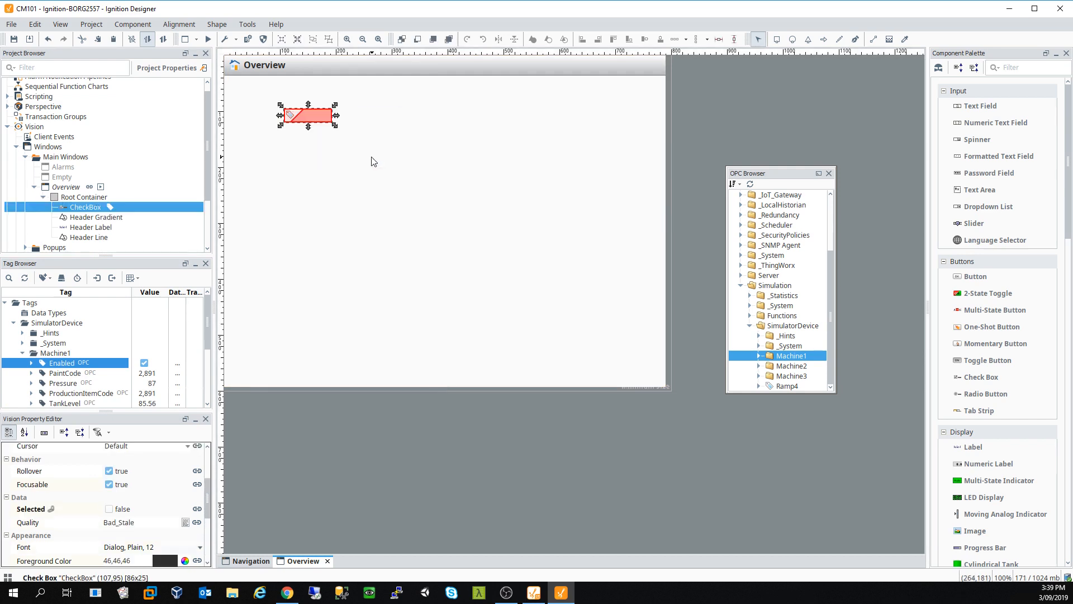
left_click_drag(309, 121, 271, 101)
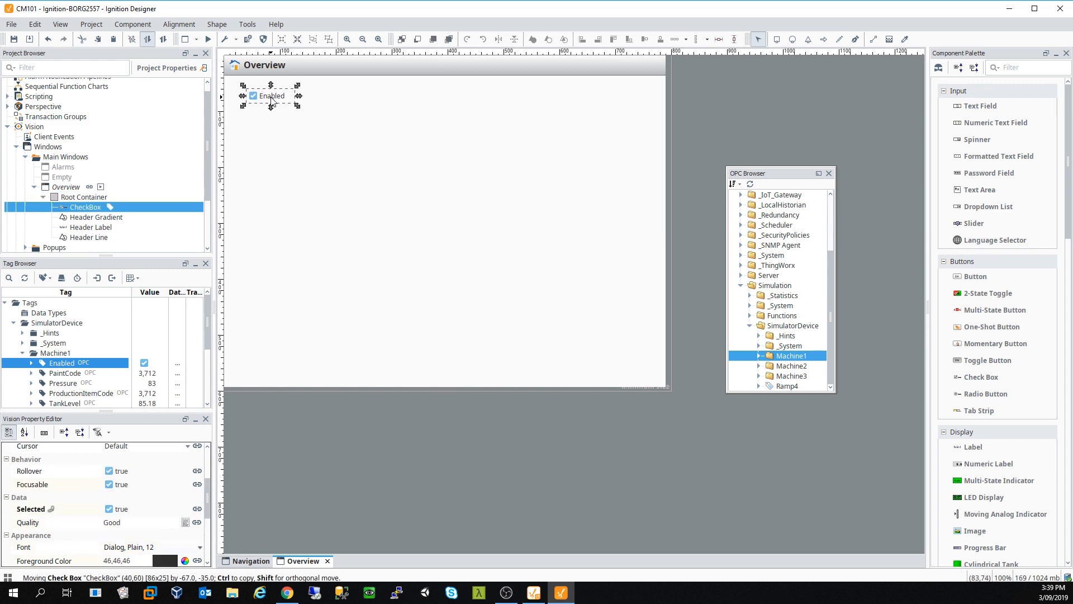
Step: Add the TankLevel tag as a progress bar just below the Enabled checkbox
left_click_drag(70, 402, 311, 162)
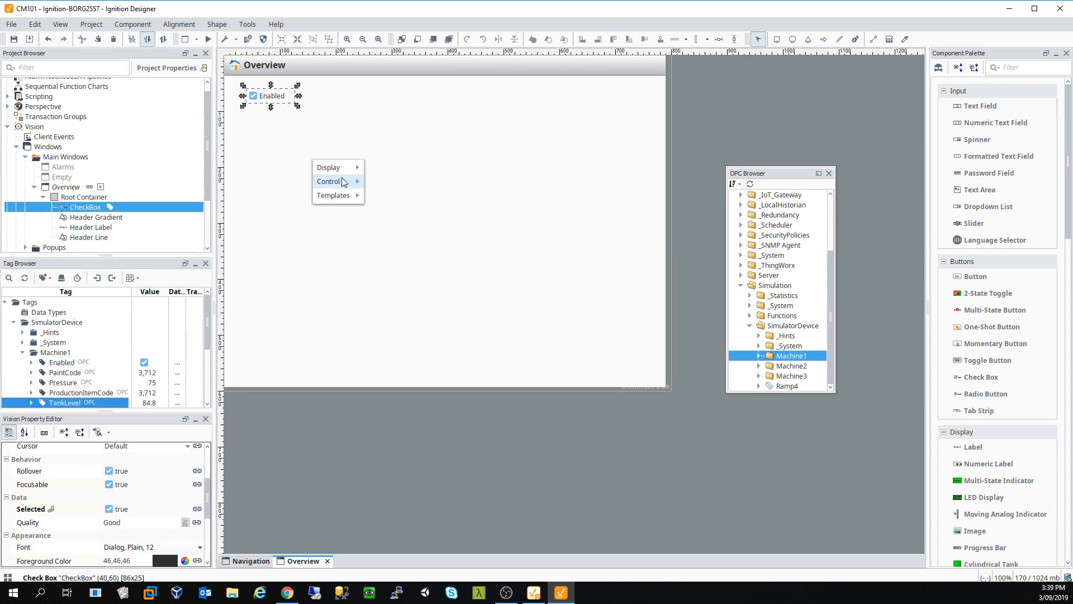
mouse_move(342, 168)
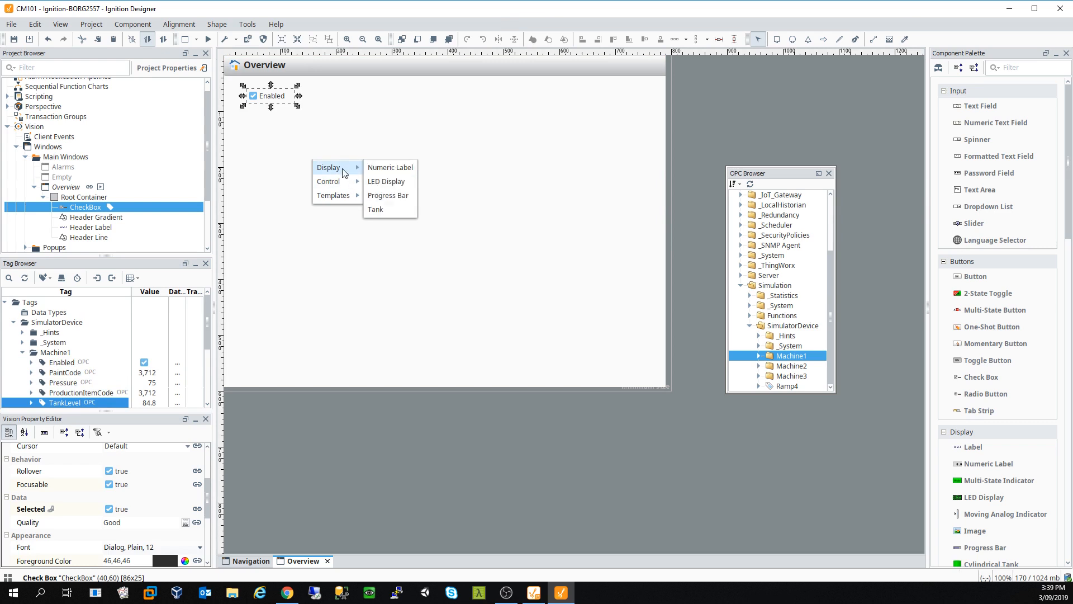
left_click(401, 196)
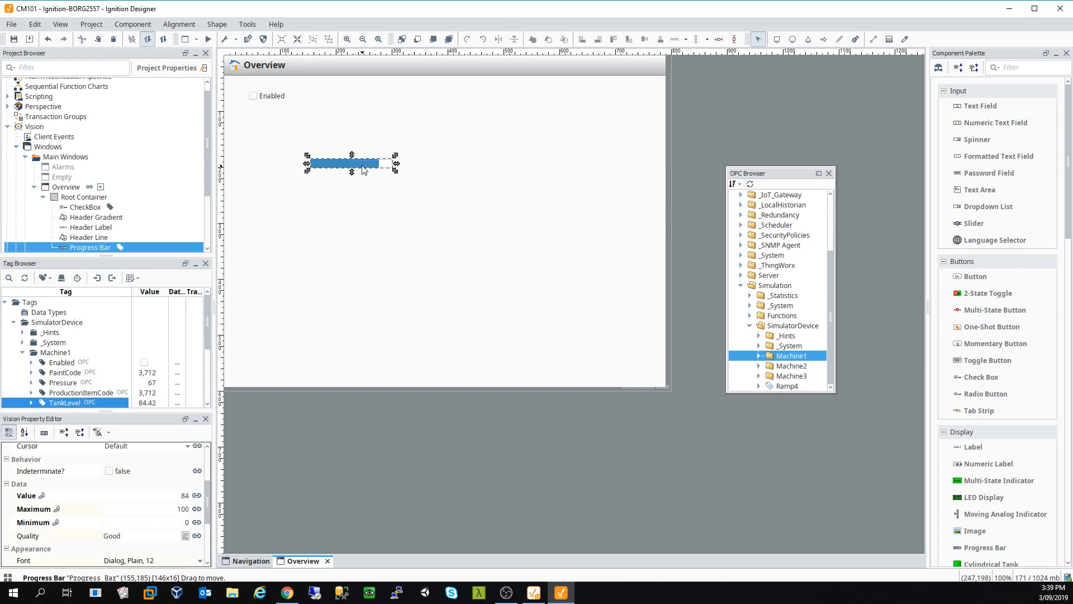
left_click_drag(362, 167, 303, 114)
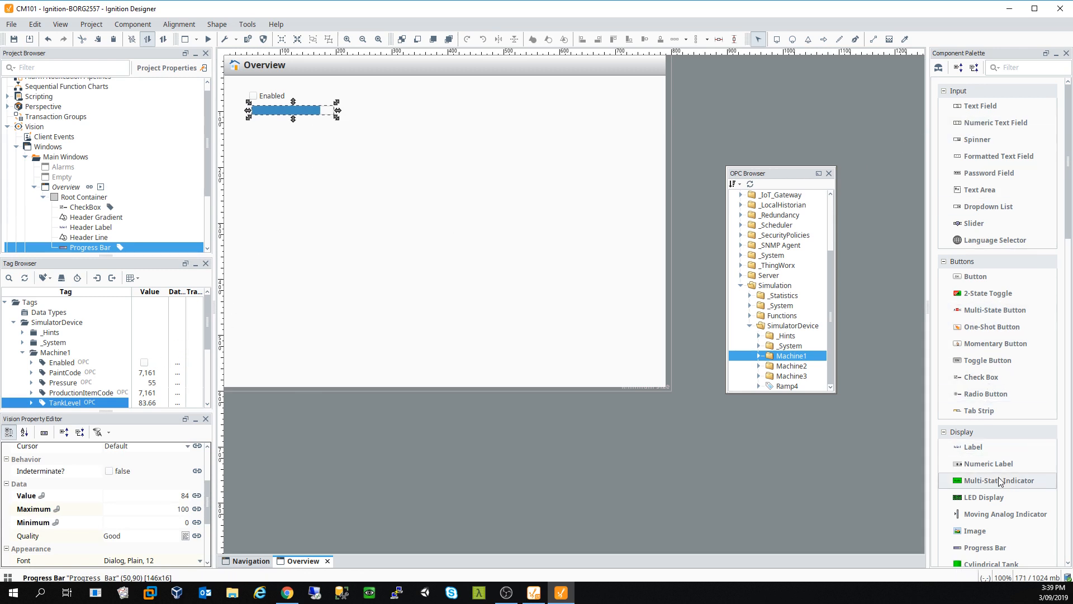
Step: Place a label reading 'Tank Level' beside the progress bar and widen it to fit
left_click(973, 446)
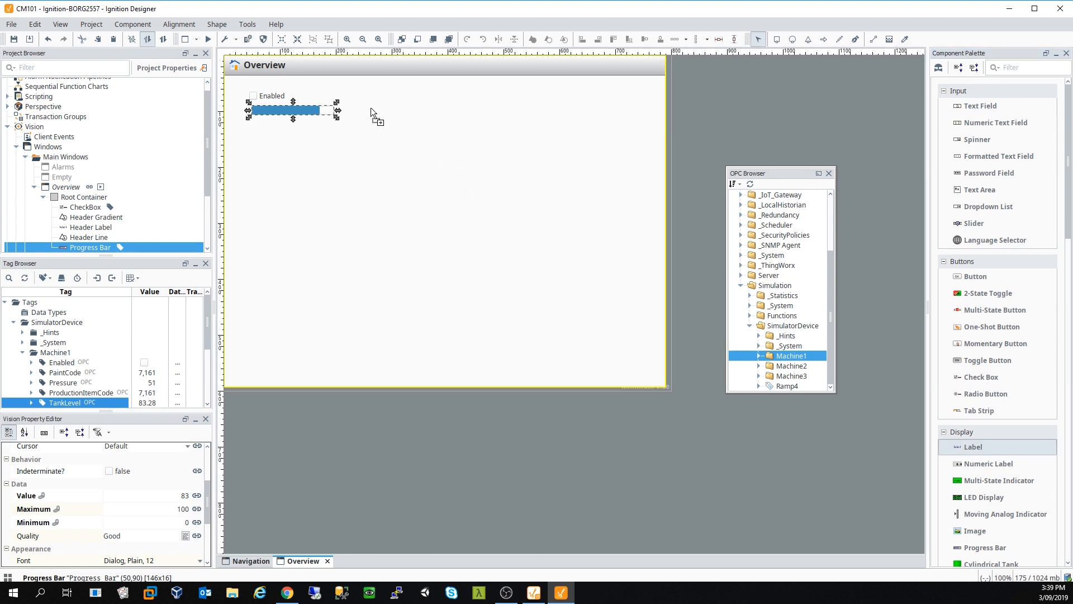
left_click_drag(371, 107, 356, 111)
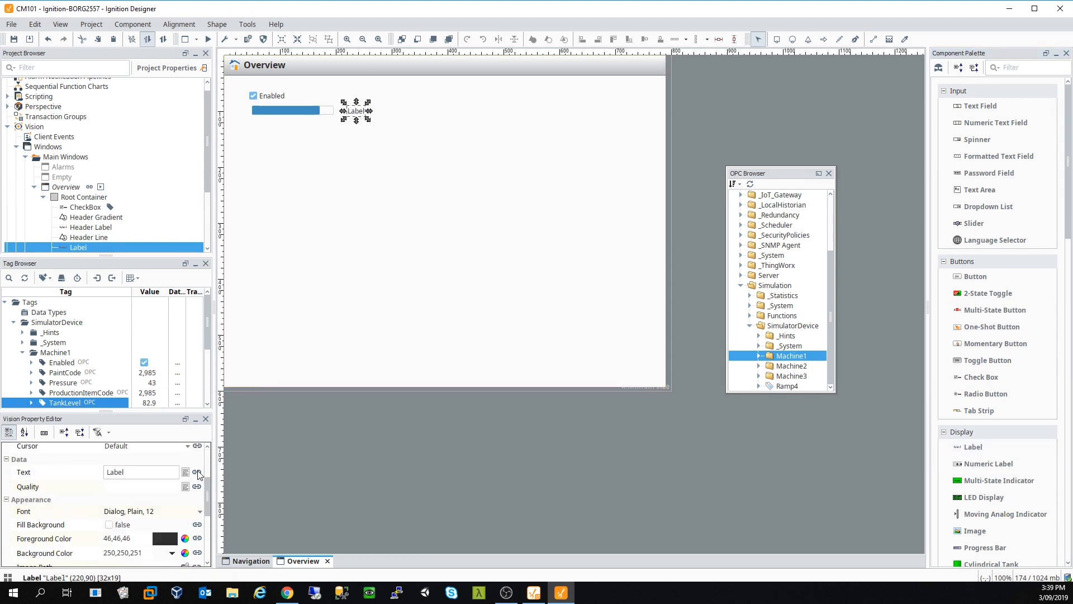
left_click(162, 473)
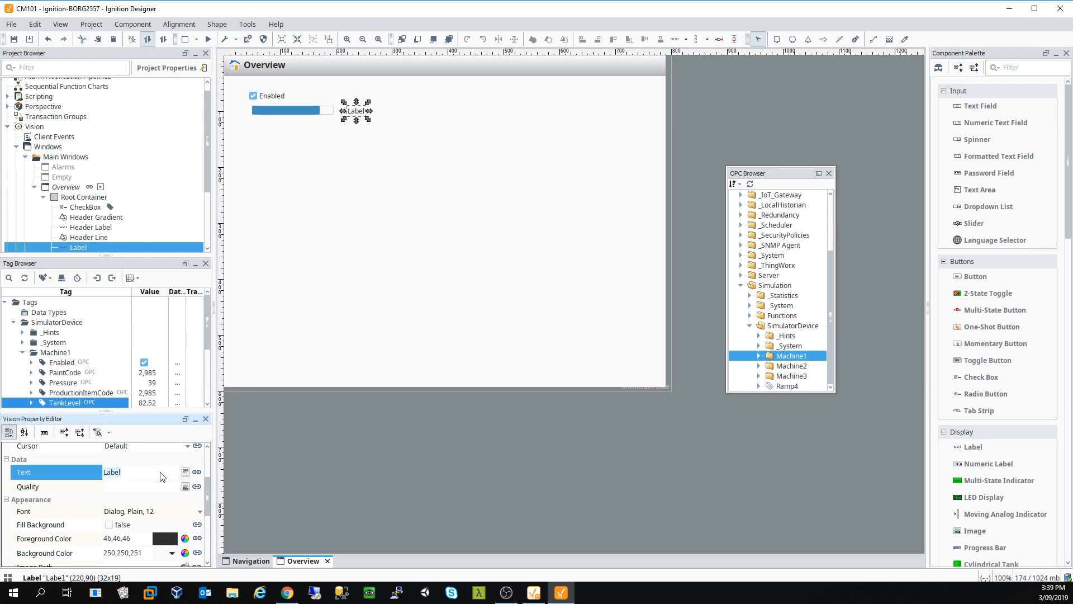
type("Tabnk")
key("BackSpace")
key("BackSpace")
key("BackSpace")
type("nk Level")
key("Return")
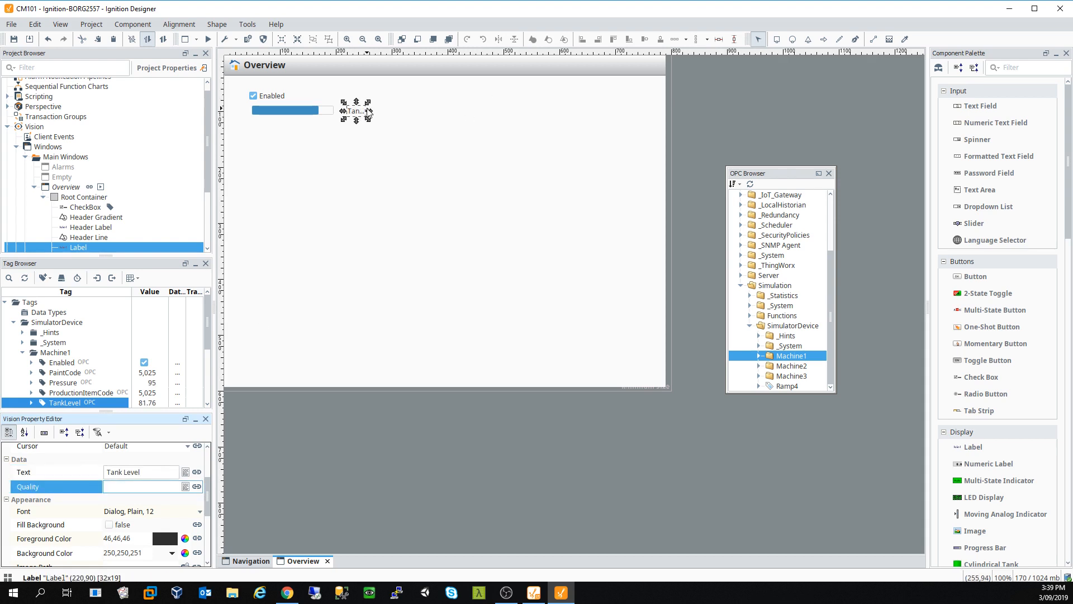
left_click_drag(369, 112, 414, 112)
Step: Nudge the progress bar and Tank Level label up and left to align them
left_click(431, 175)
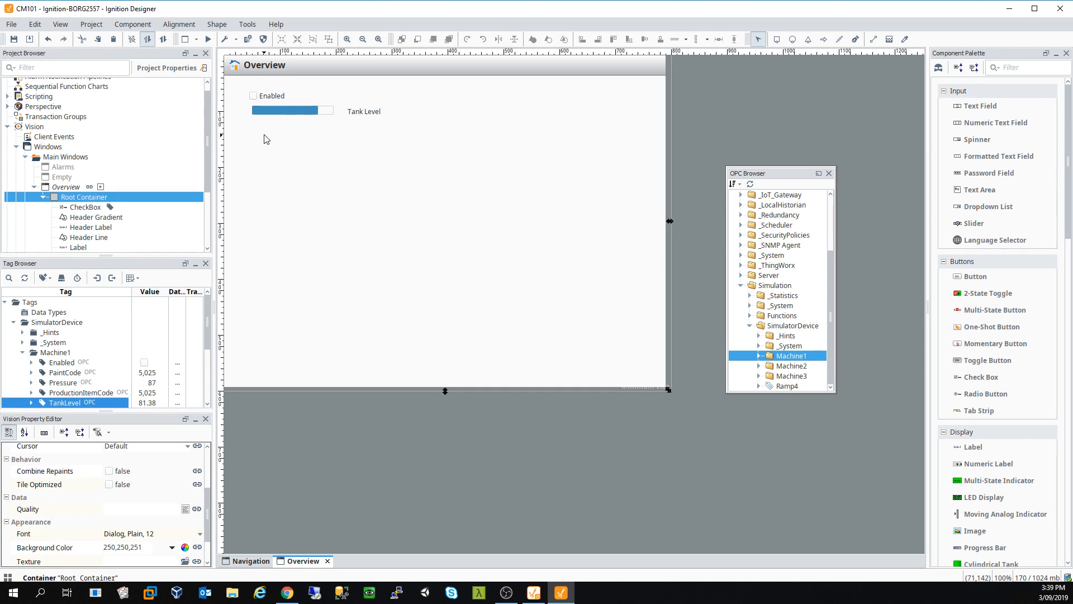
left_click_drag(281, 114, 279, 115)
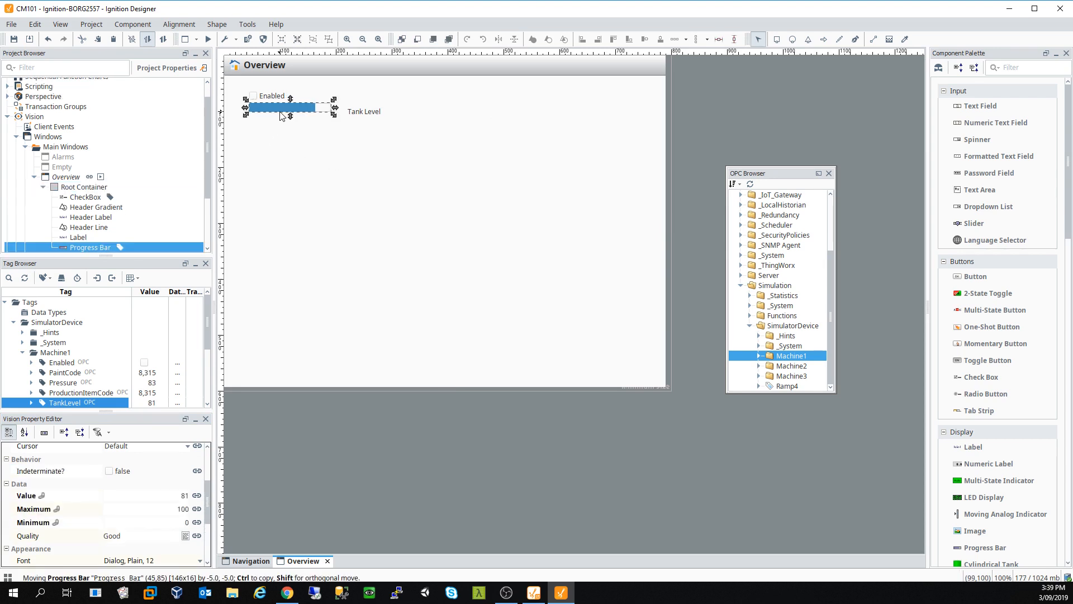
left_click_drag(359, 116, 351, 110)
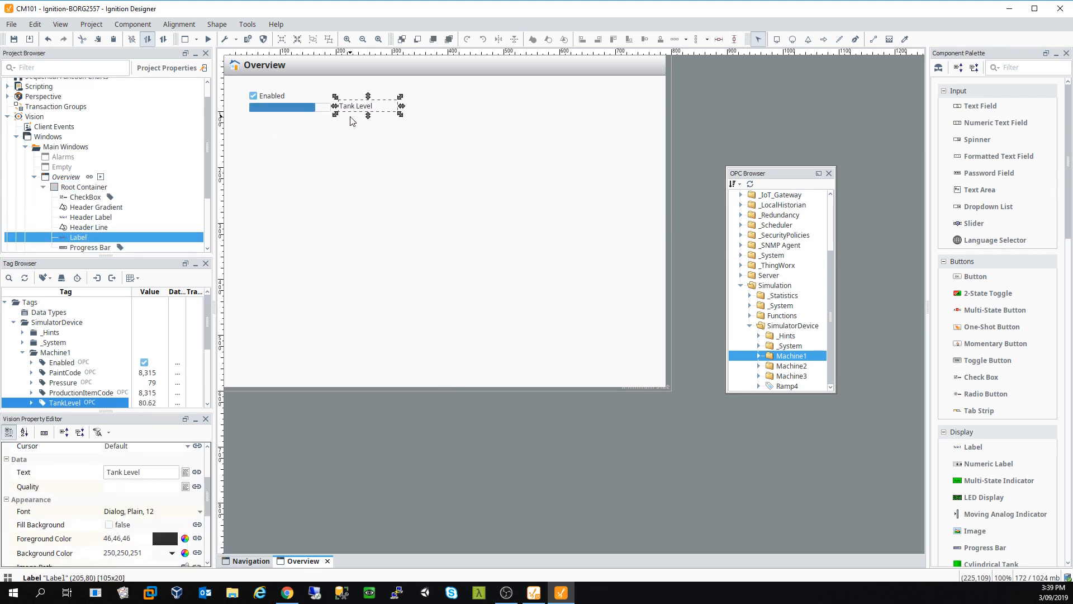
left_click(382, 164)
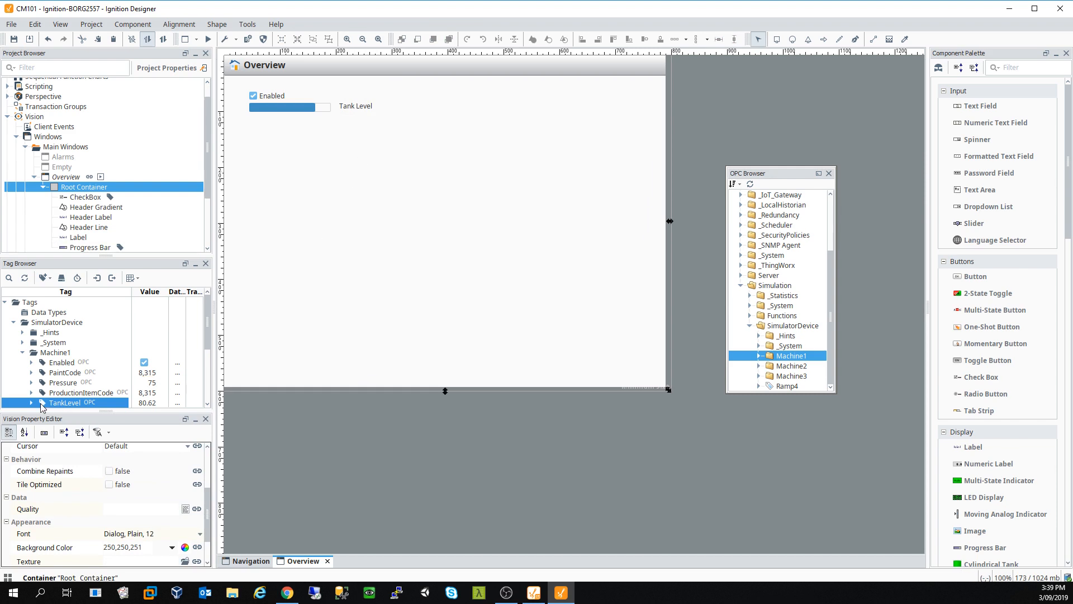
left_click(59, 393)
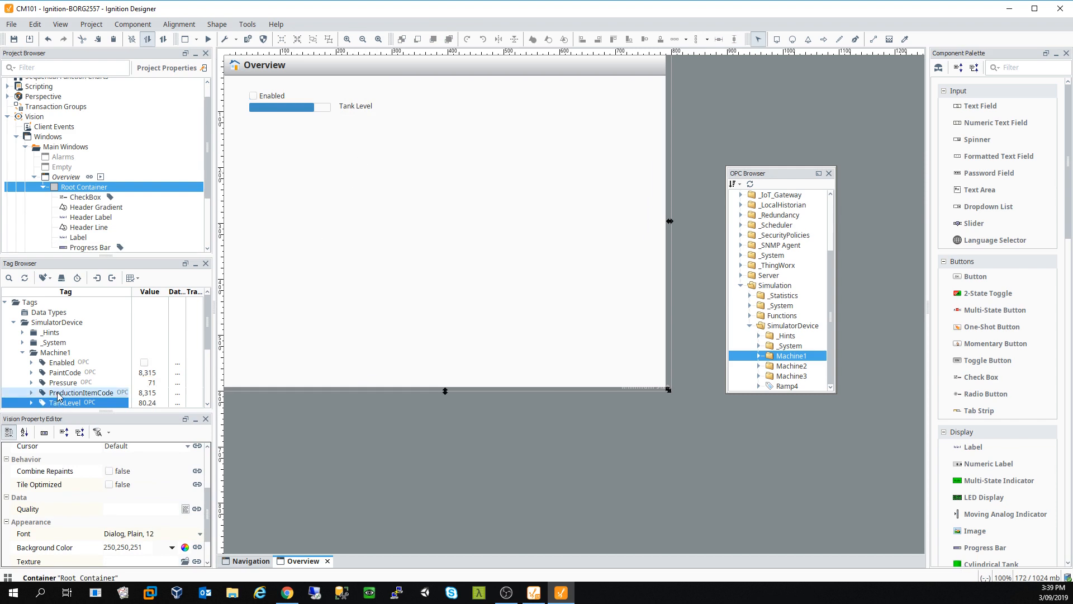
left_click_drag(55, 396, 320, 213)
mouse_move(329, 220)
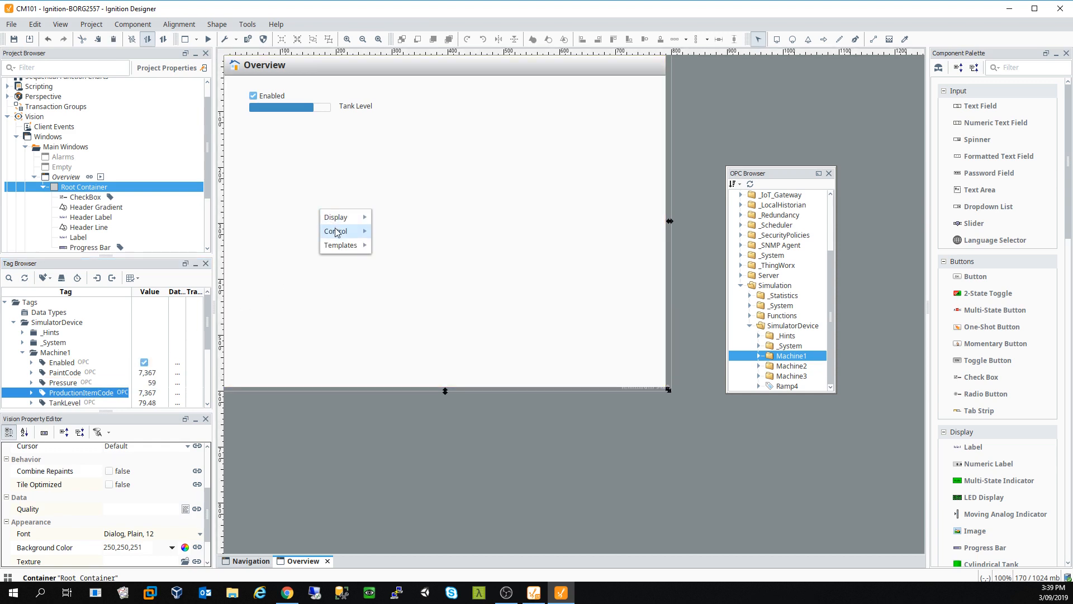
mouse_move(340, 248)
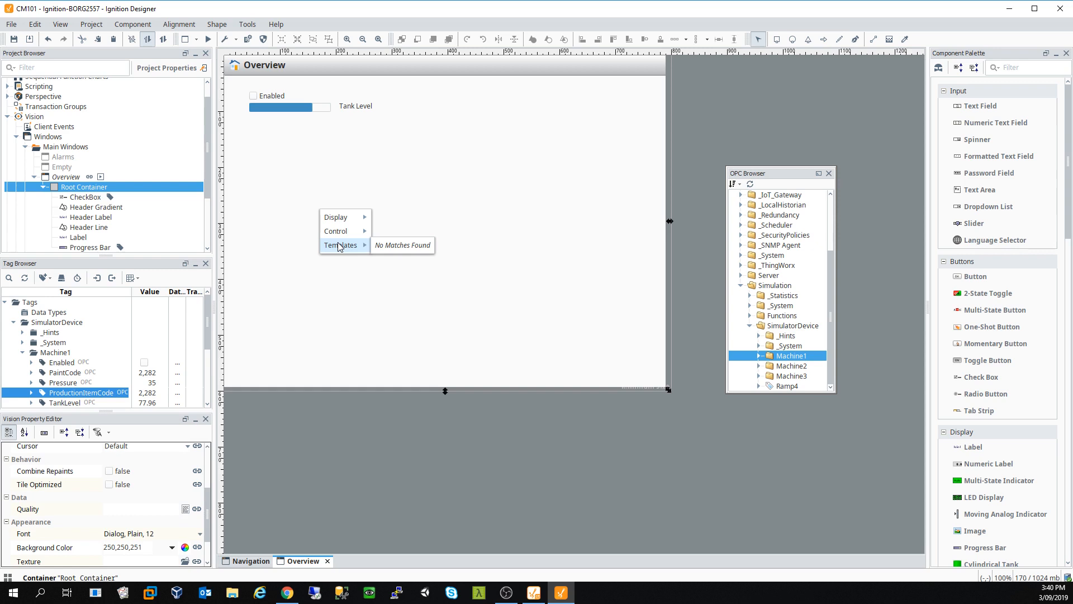
left_click_drag(62, 354, 308, 224)
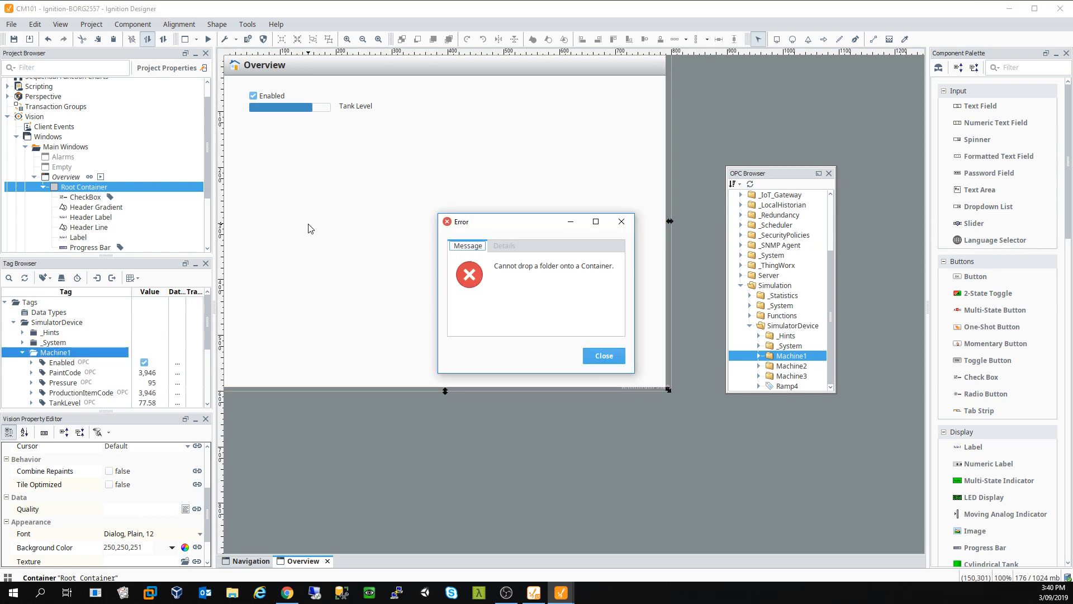
left_click(621, 221)
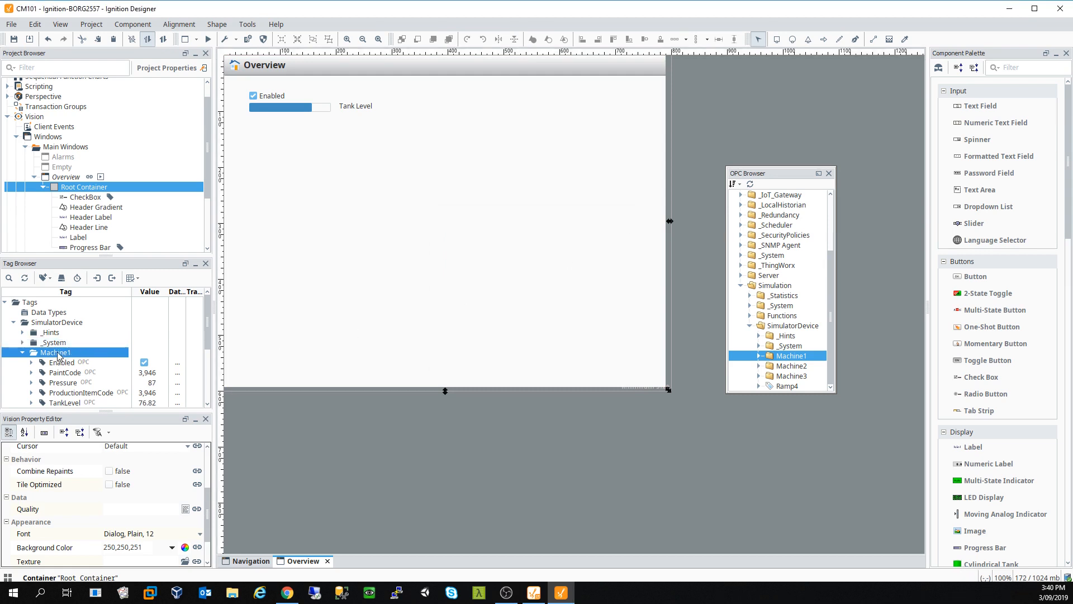
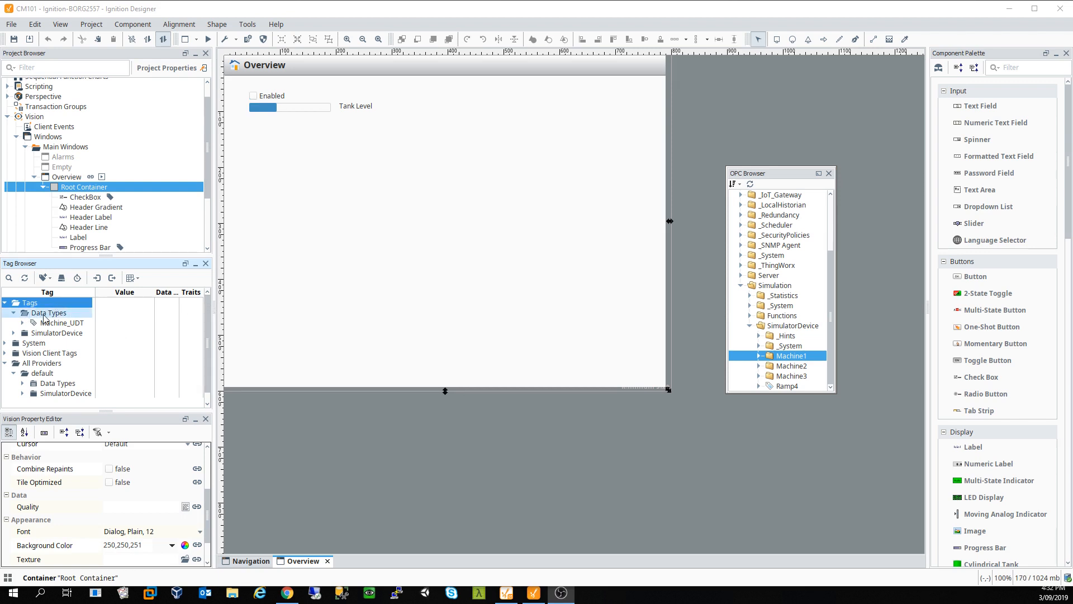
Step: Collapse Data Types and add a folder named Instances under the Tags root
left_click(14, 313)
right_click(35, 305)
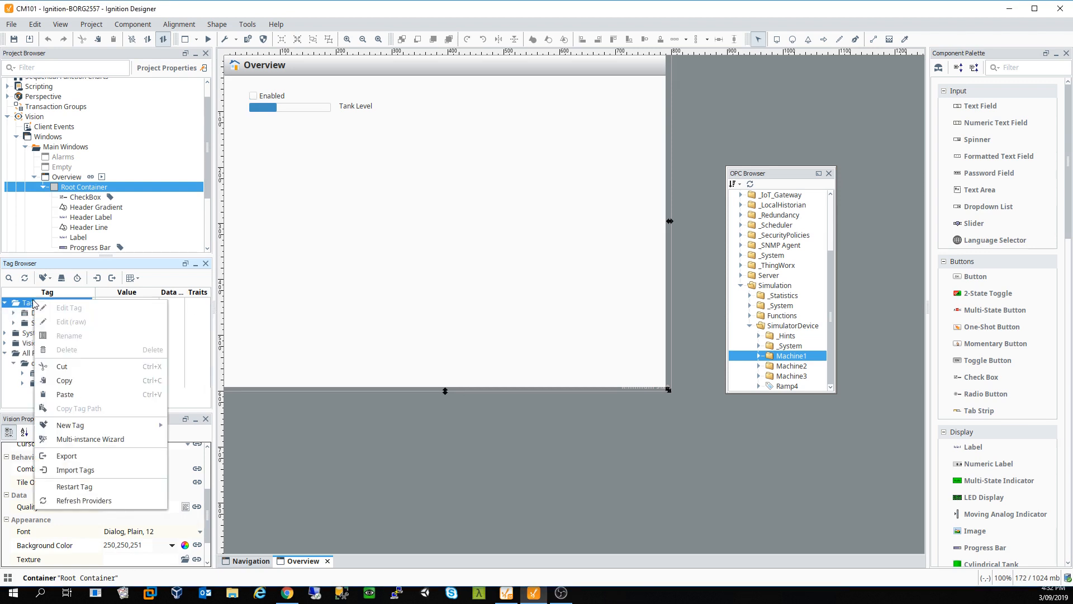
mouse_move(126, 427)
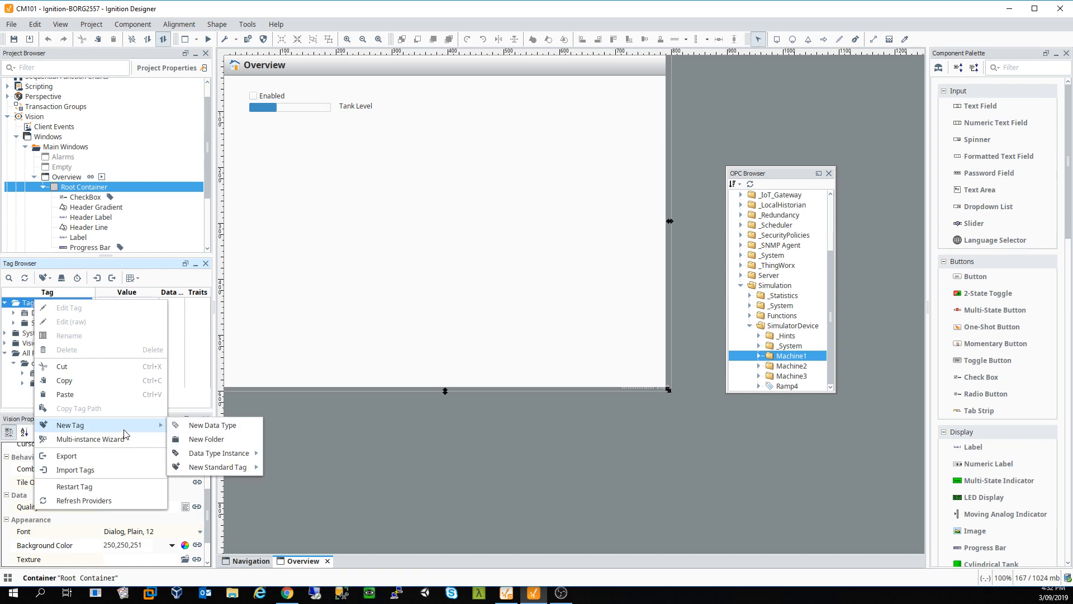
left_click(193, 438)
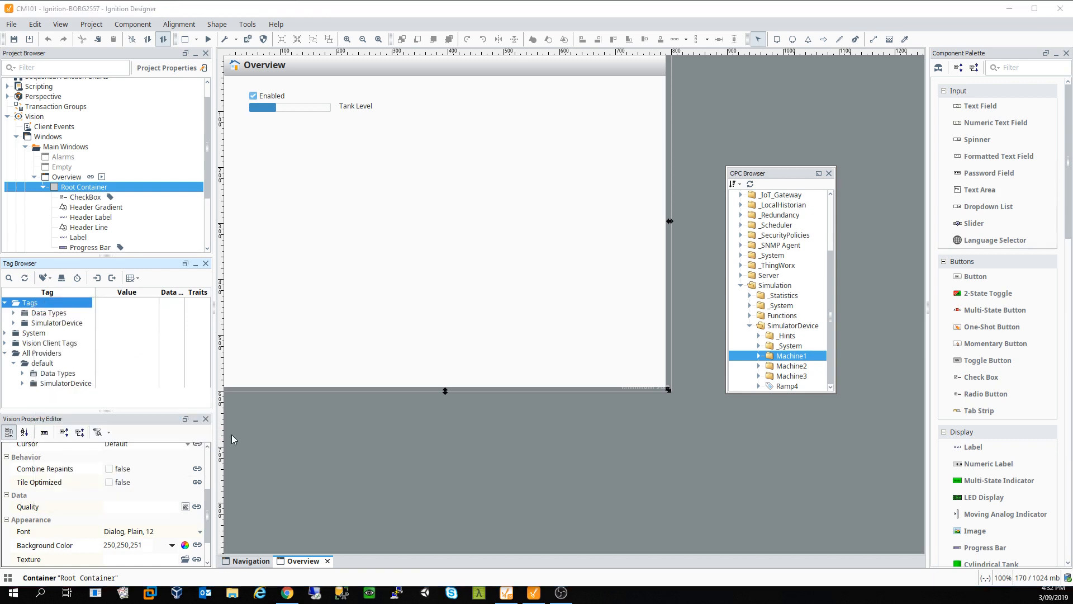
left_click(39, 323)
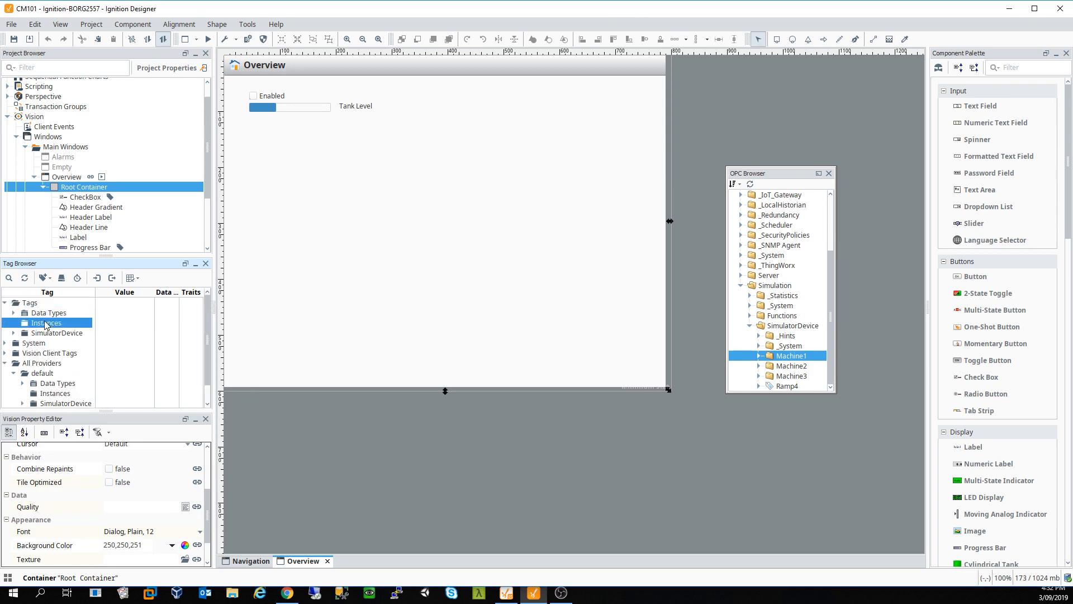
right_click(46, 323)
mouse_move(157, 447)
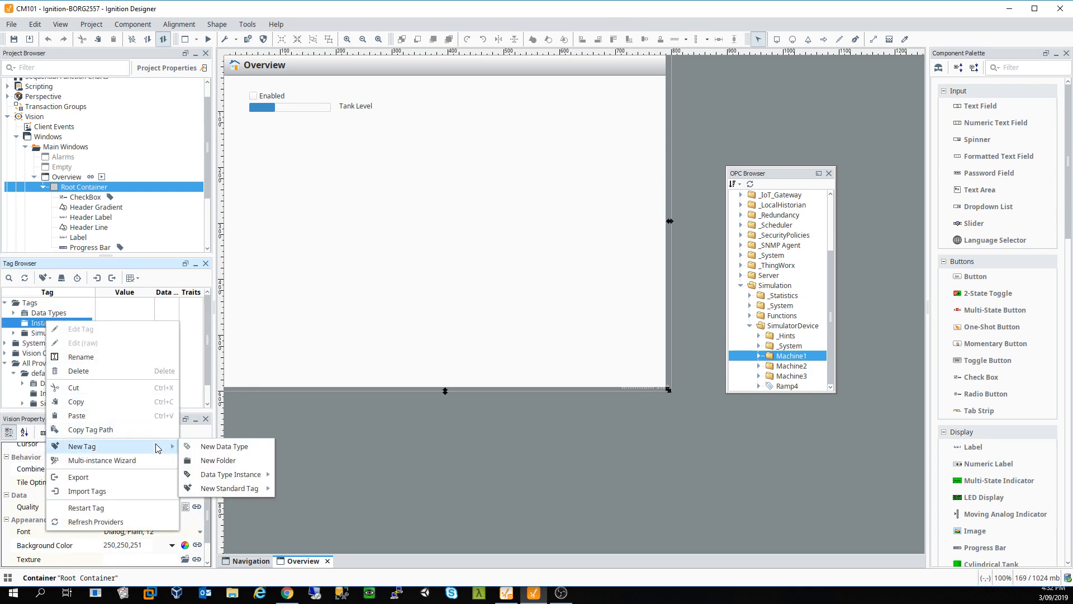
mouse_move(253, 478)
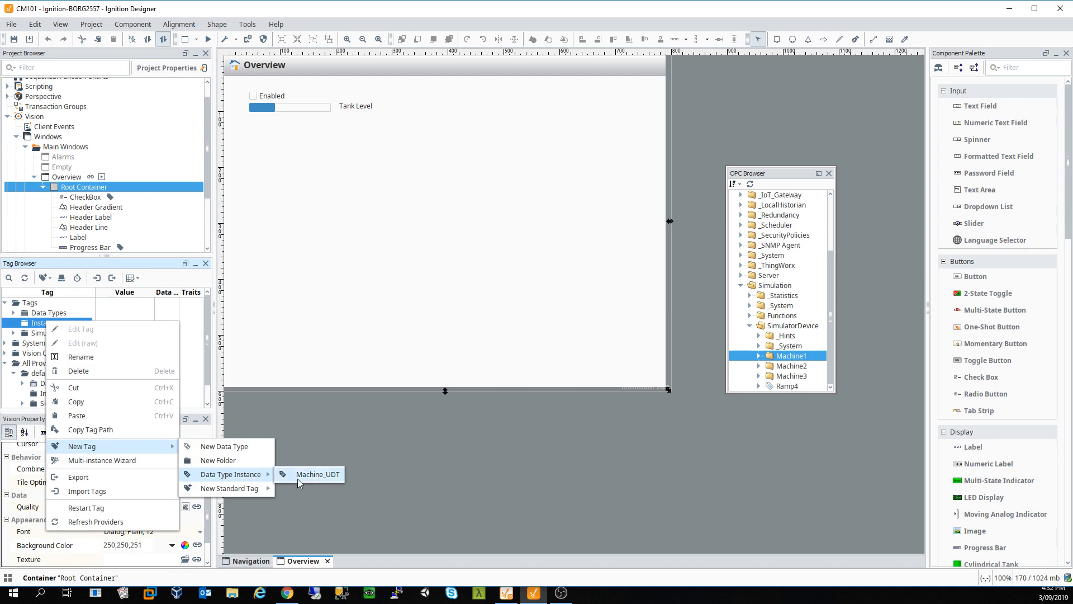
left_click(317, 475)
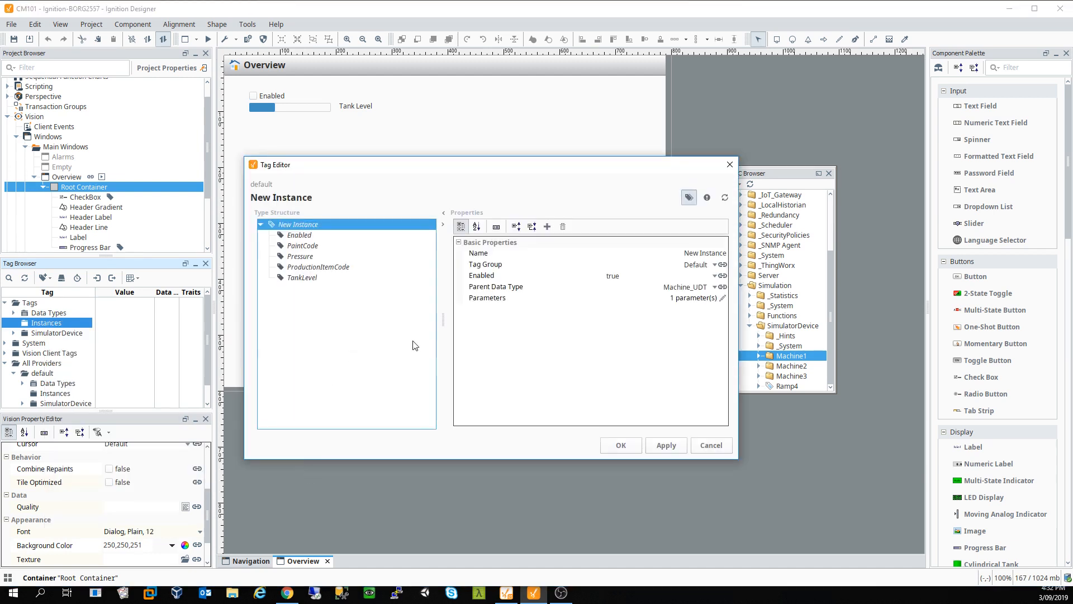
left_click(687, 253)
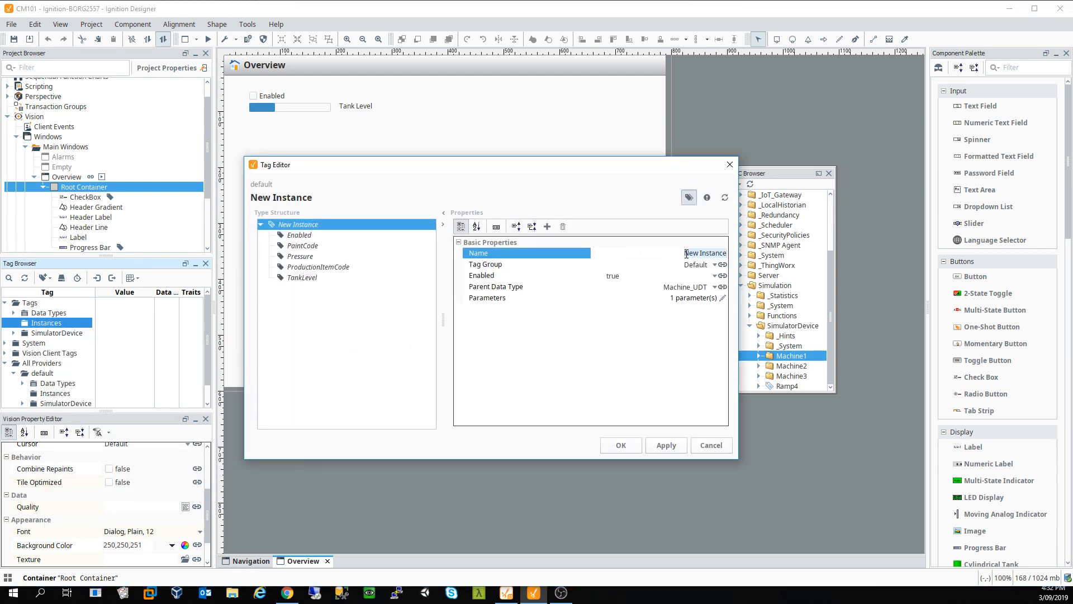
type("Machine1")
left_click(722, 298)
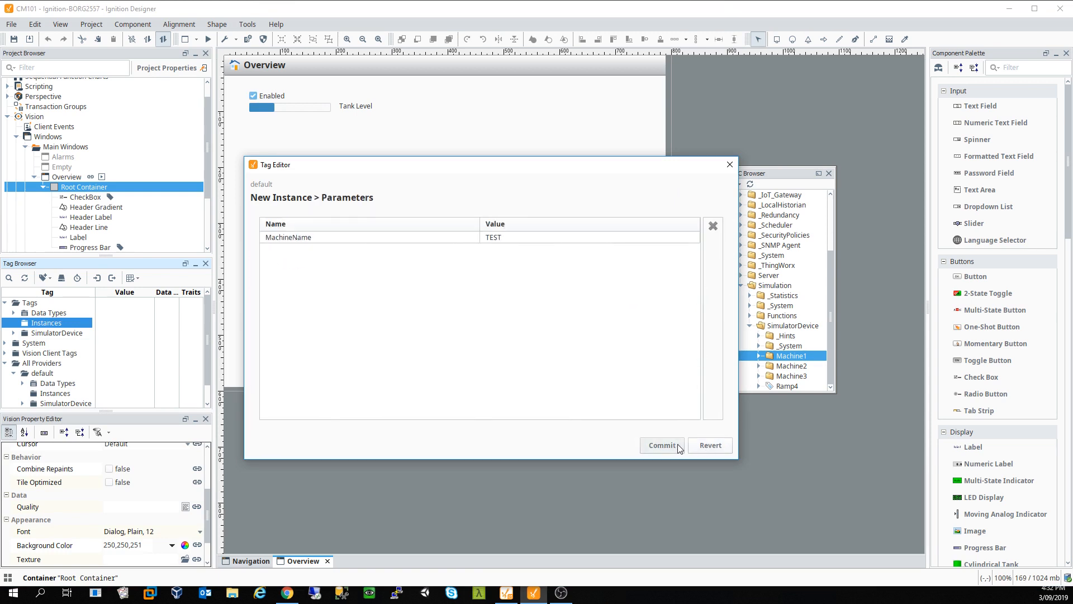
left_click(445, 237)
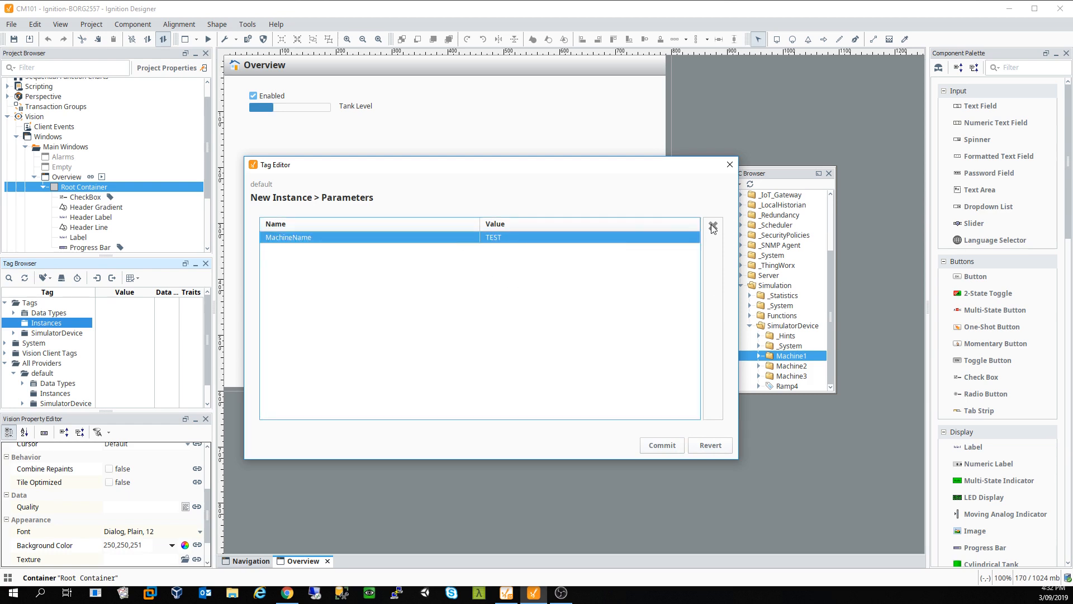
double_click(643, 238)
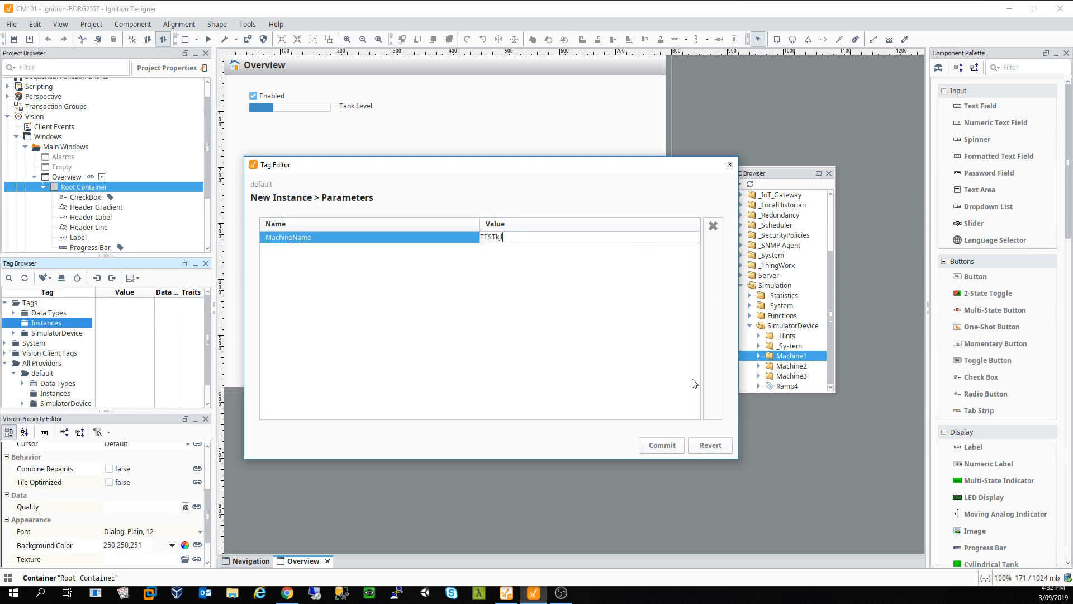
left_click(661, 445)
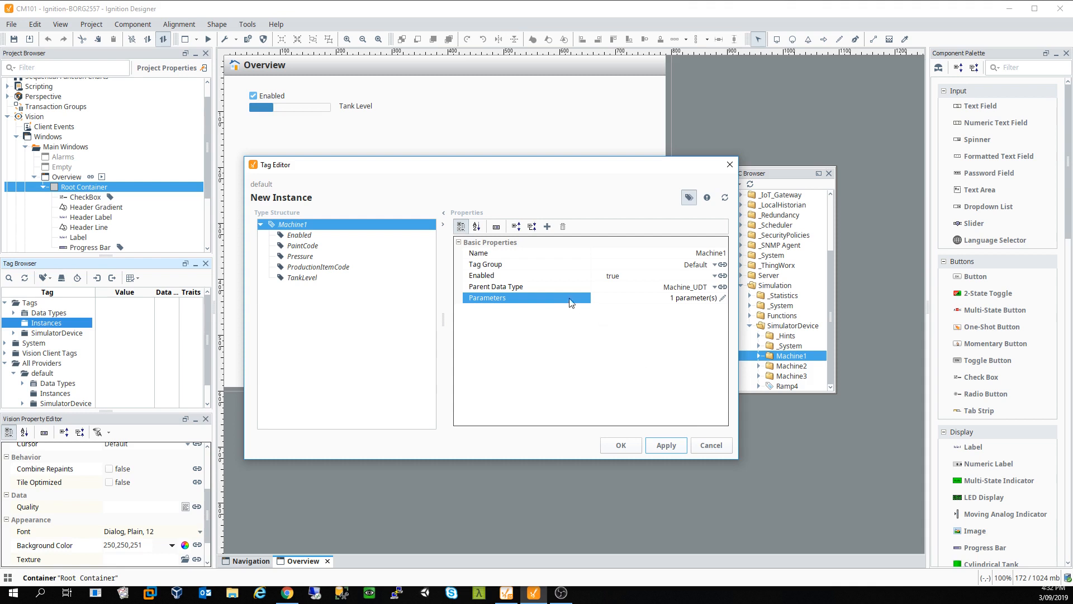
left_click(723, 298)
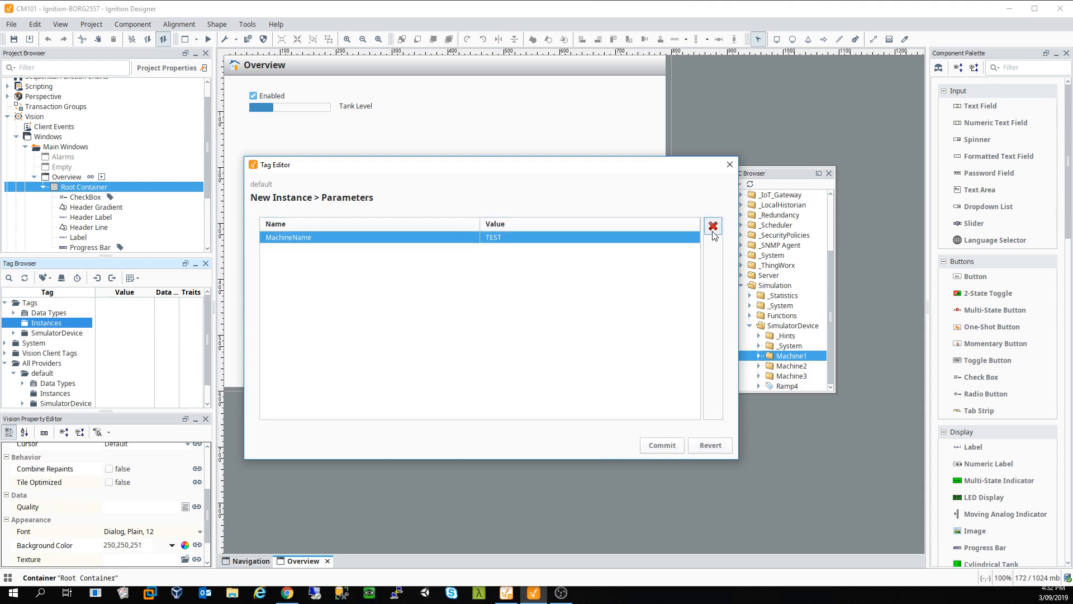
double_click(544, 237)
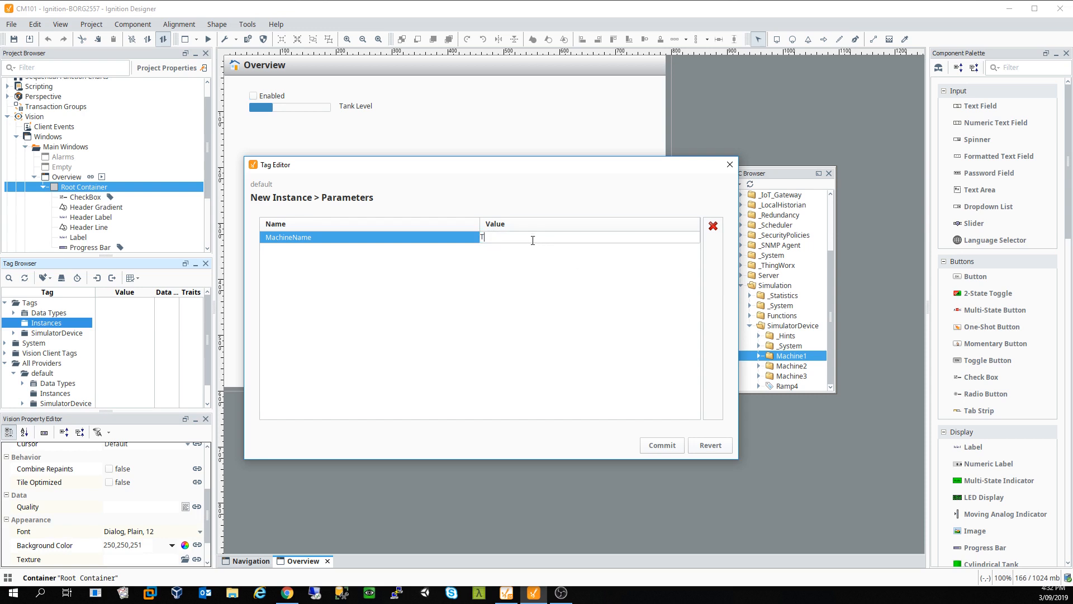
key("BackSpace")
left_click(452, 242)
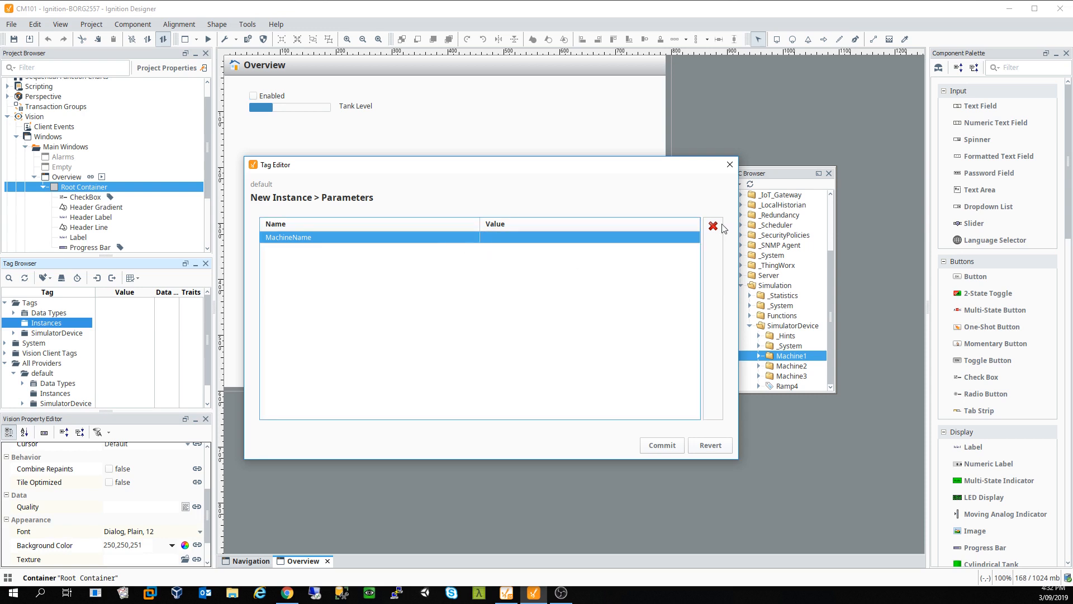
left_click(711, 445)
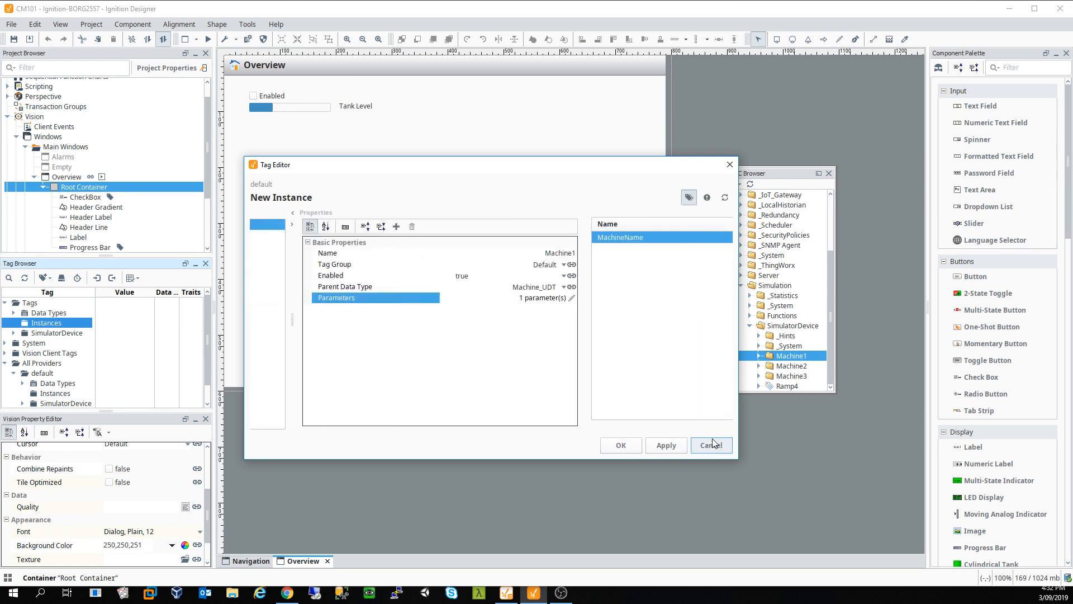
left_click(725, 298)
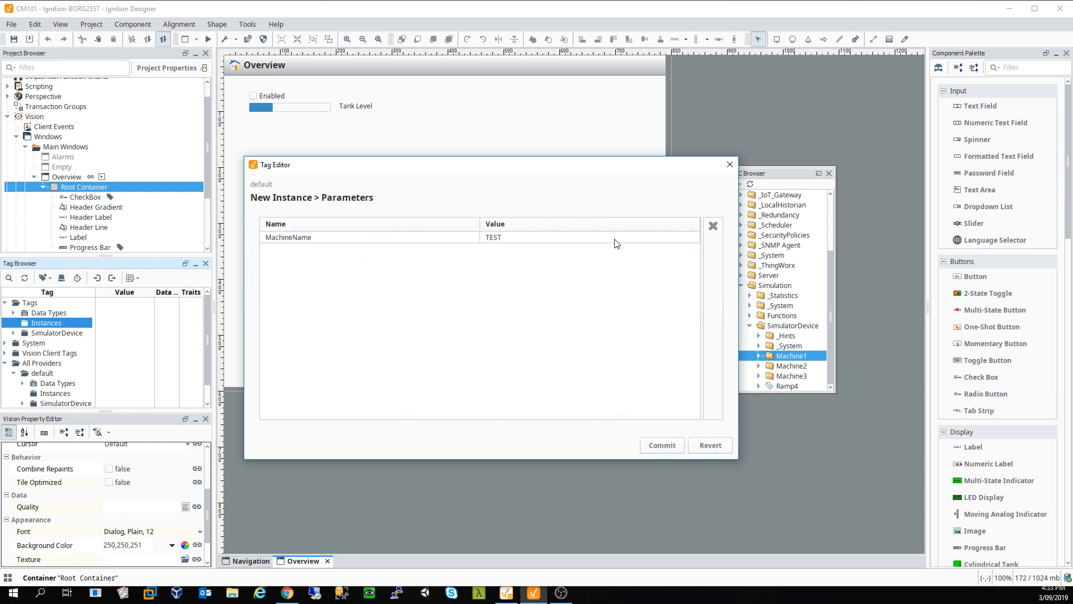
left_click(431, 241)
left_click(693, 447)
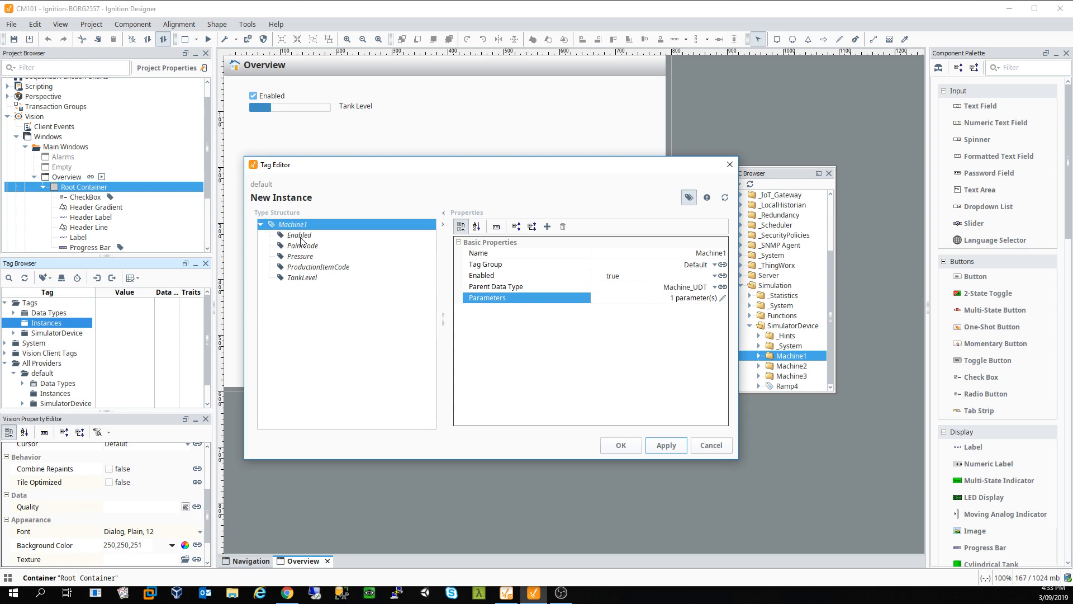
left_click(307, 235)
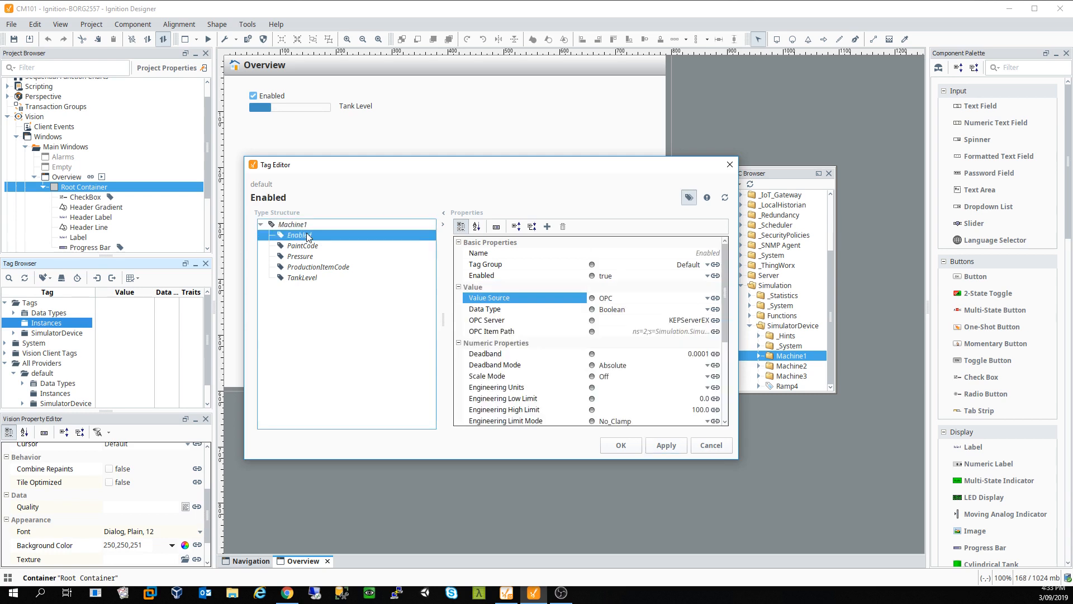
left_click(715, 332)
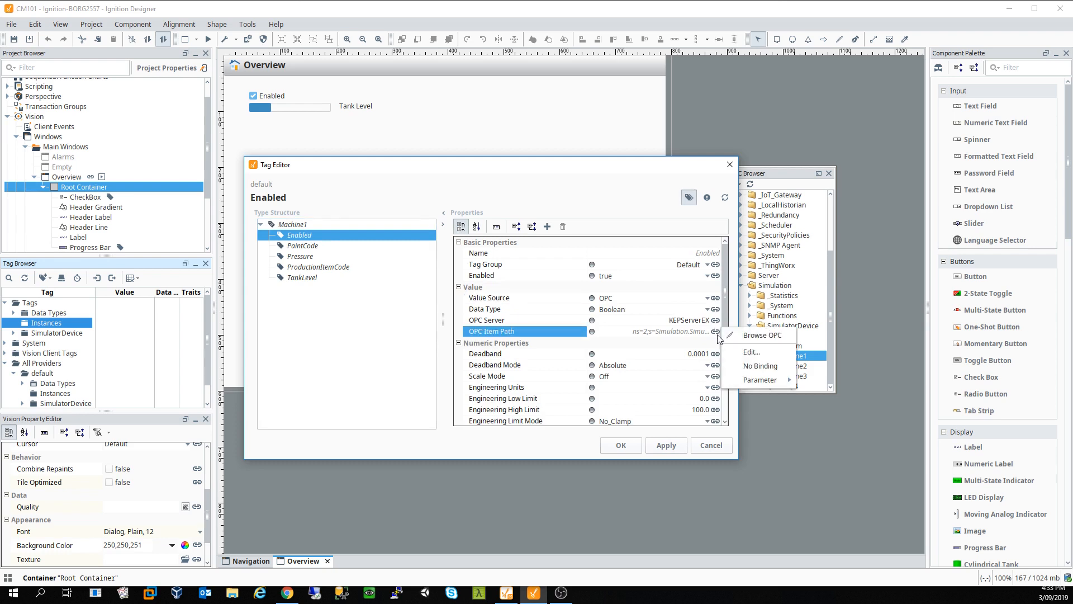
left_click(764, 352)
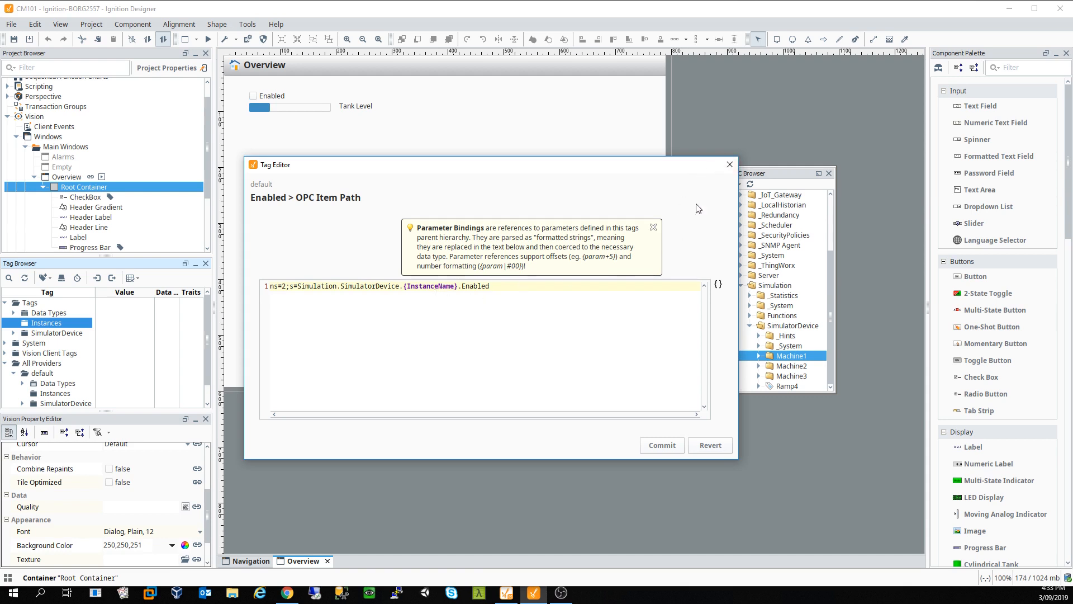
left_click(735, 165)
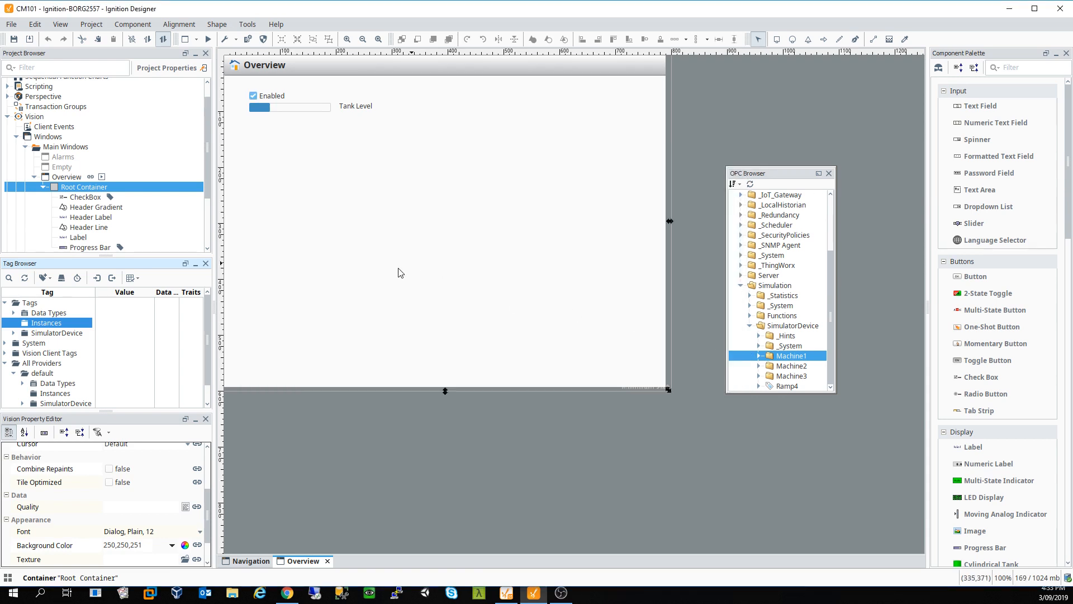
double_click(47, 314)
Step: Edit the Machine_UDT data type and remove its MachineName parameter
left_click(58, 322)
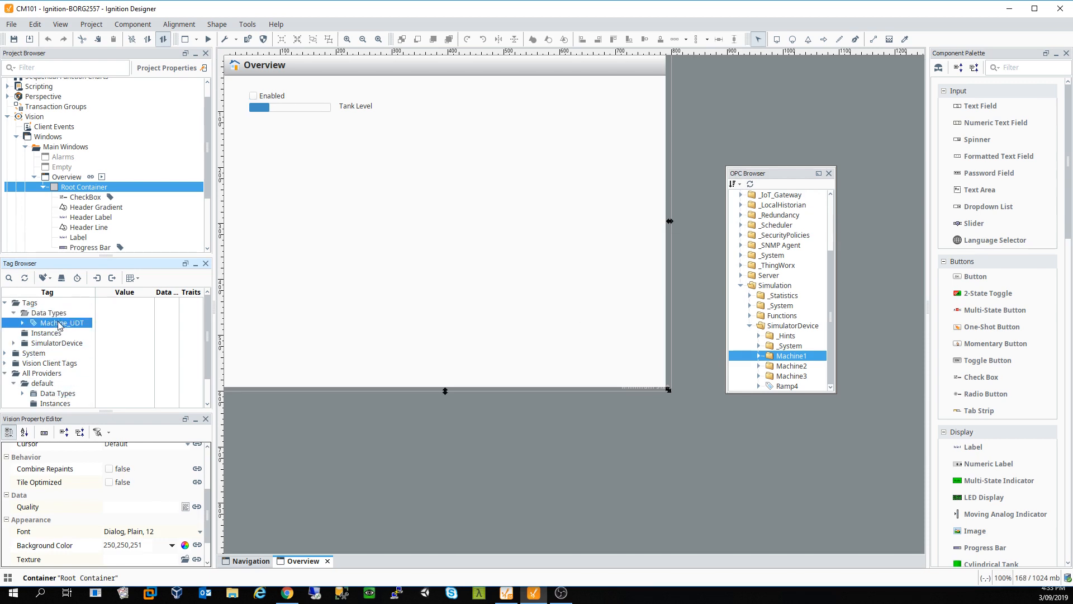
right_click(58, 322)
left_click(77, 328)
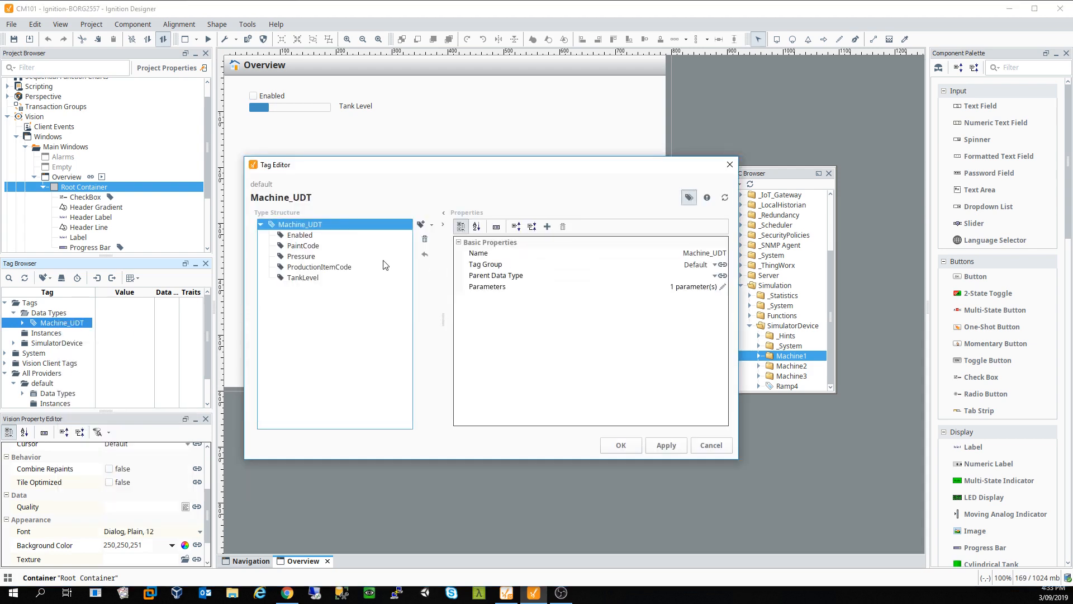
left_click(722, 286)
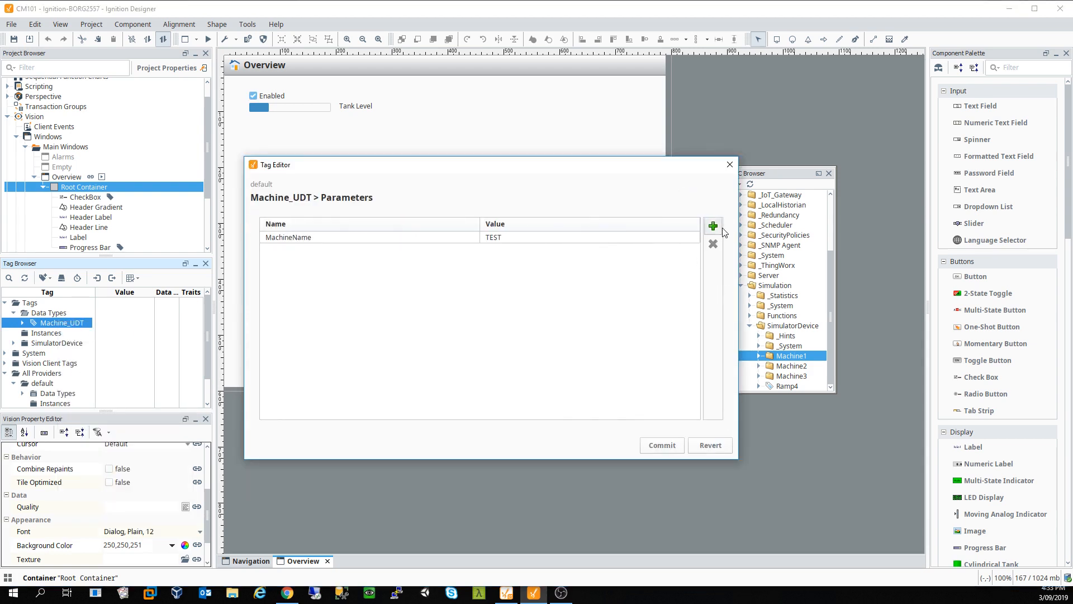
left_click(654, 238)
left_click(712, 243)
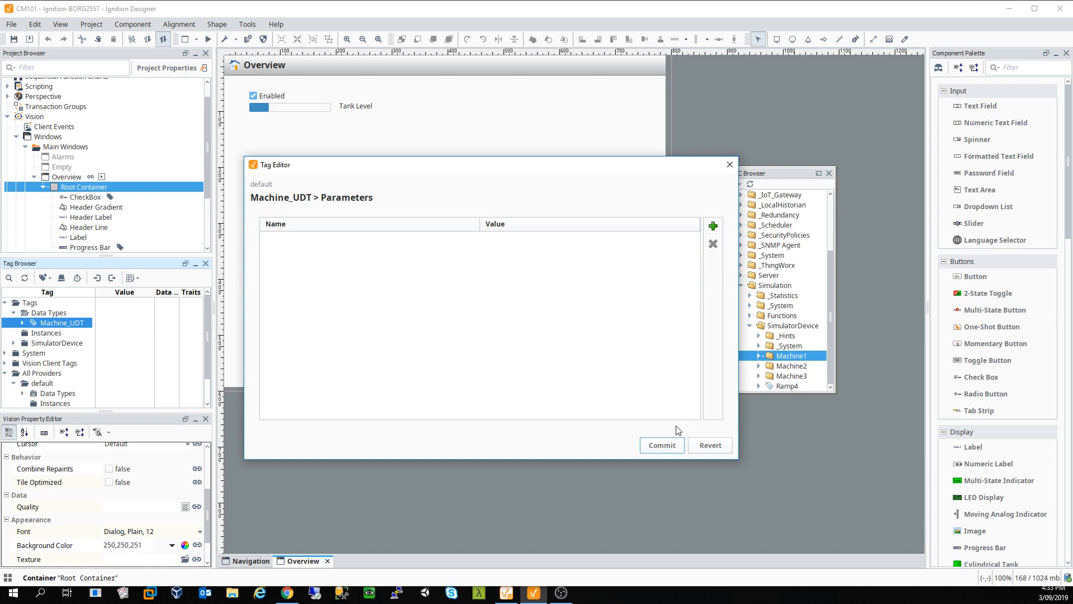
left_click(678, 446)
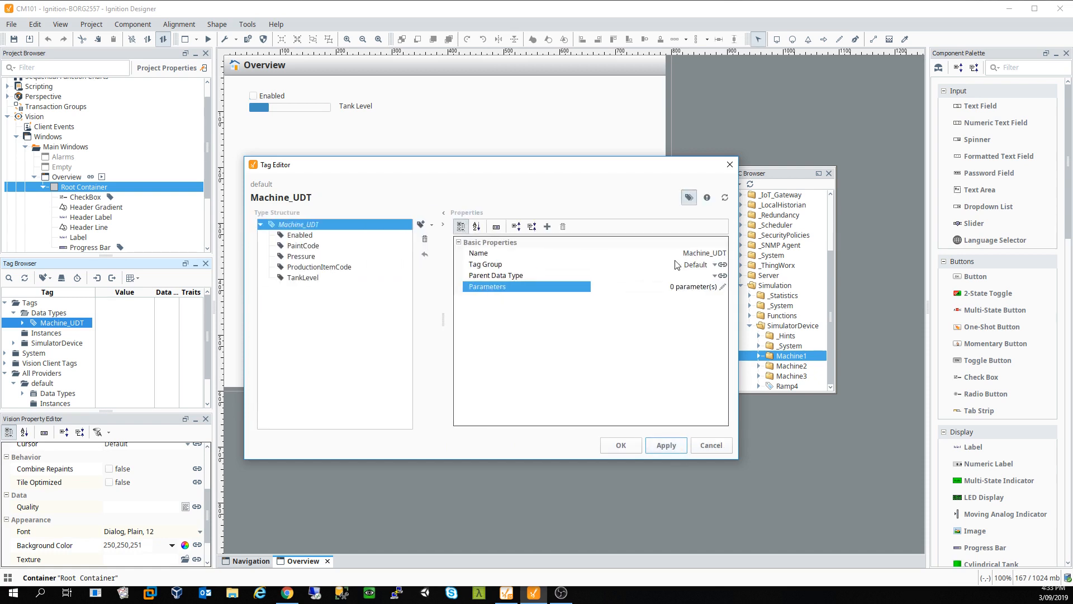
Step: Replace the machine name in the Enabled member's OPC item path with {InstanceName}
left_click(299, 236)
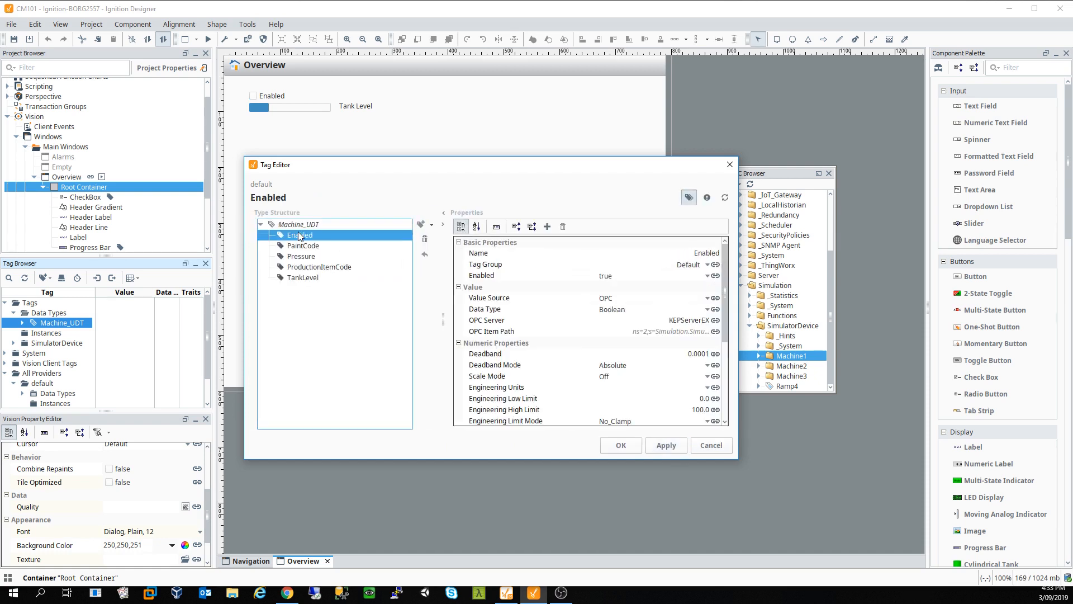
left_click(715, 331)
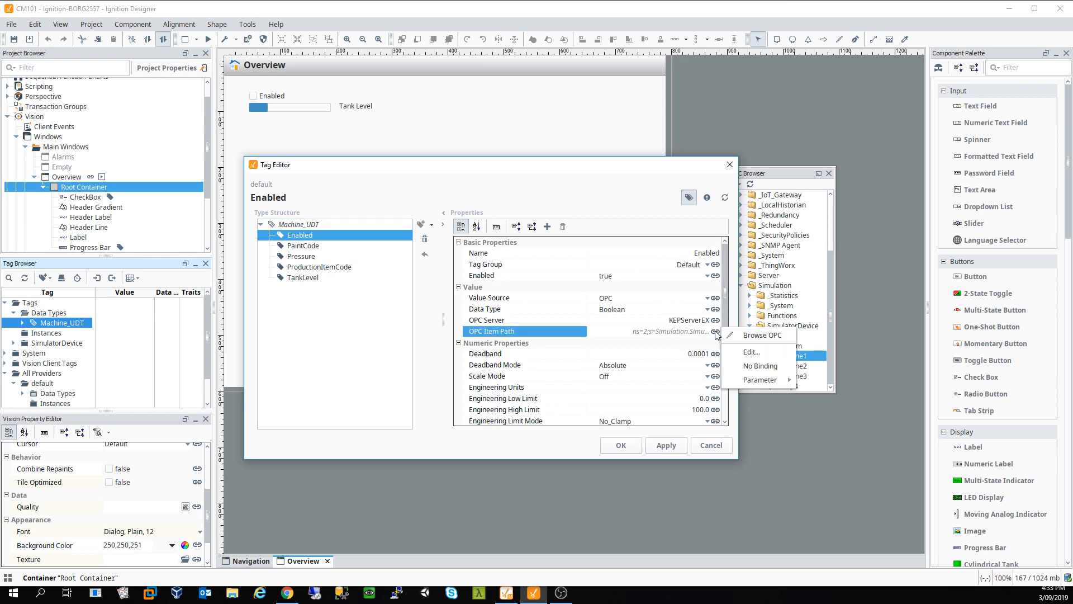
left_click(762, 351)
left_click_drag(459, 286, 403, 285)
key("ctrl+c")
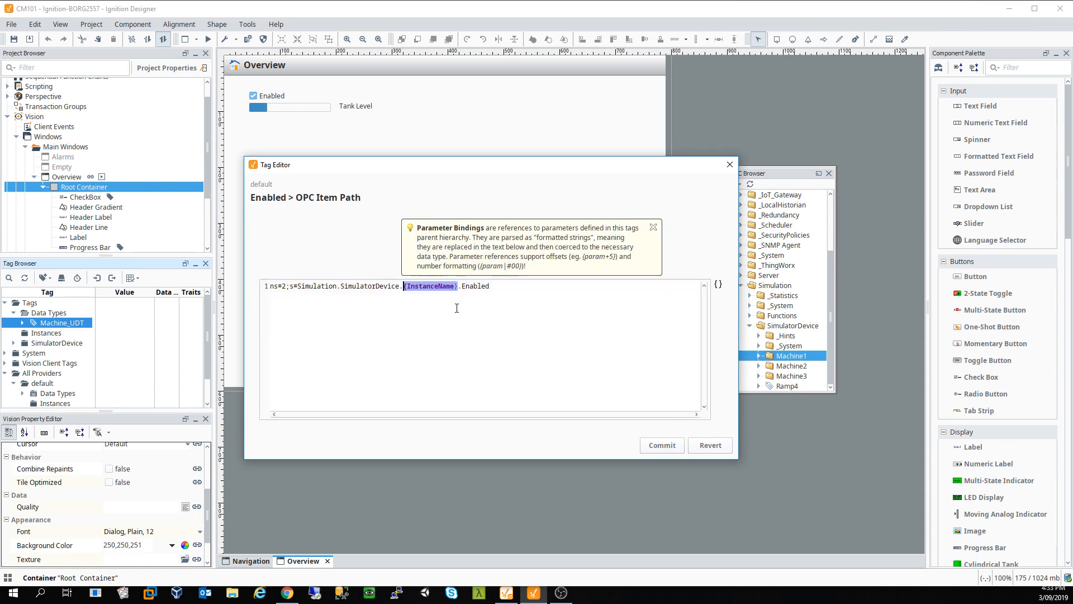
left_click(670, 448)
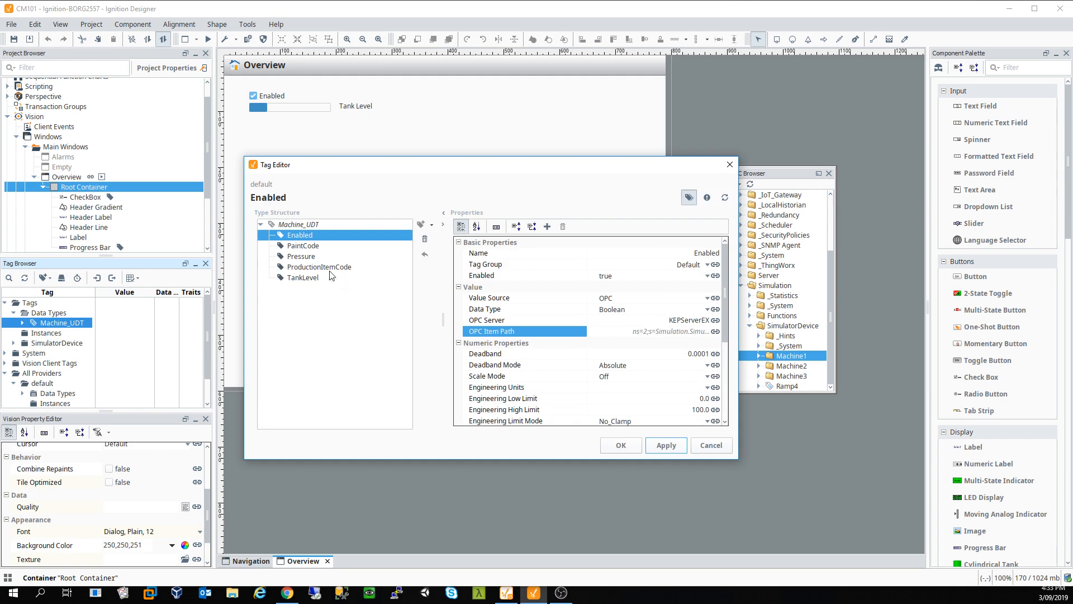
Step: Swap Machine1 for {InstanceName} in PaintCode's OPC item path
left_click(313, 245)
left_click(715, 331)
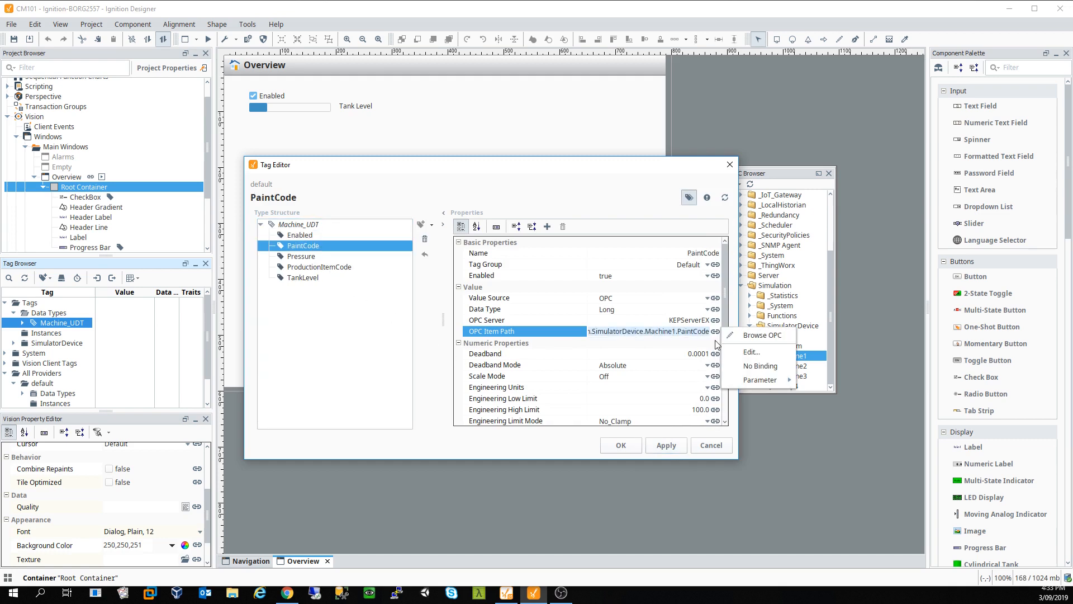
left_click(751, 351)
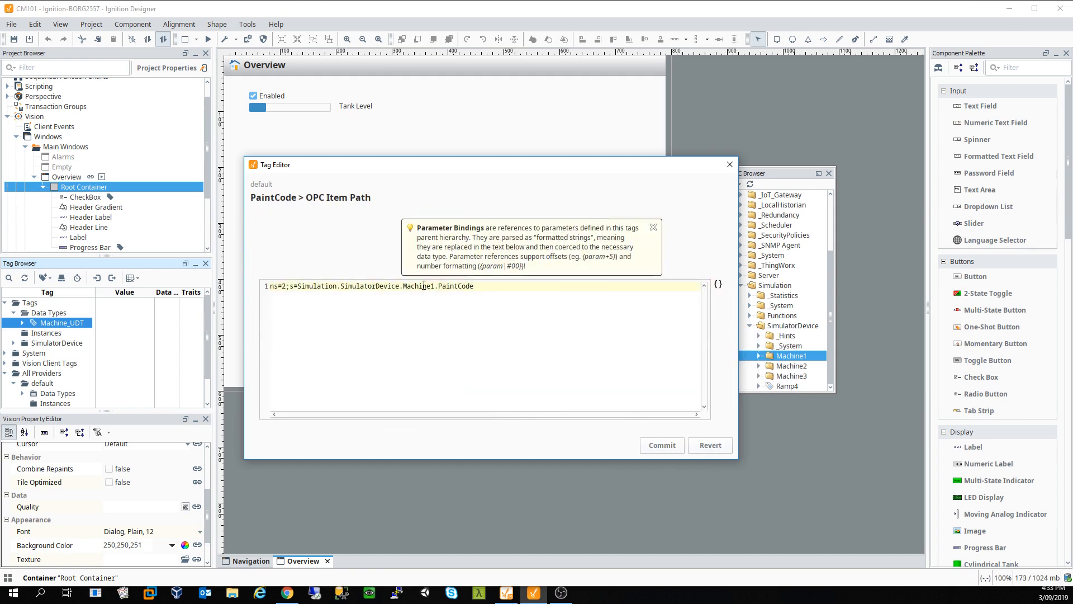
double_click(424, 286)
key("ctrl+v")
left_click(662, 445)
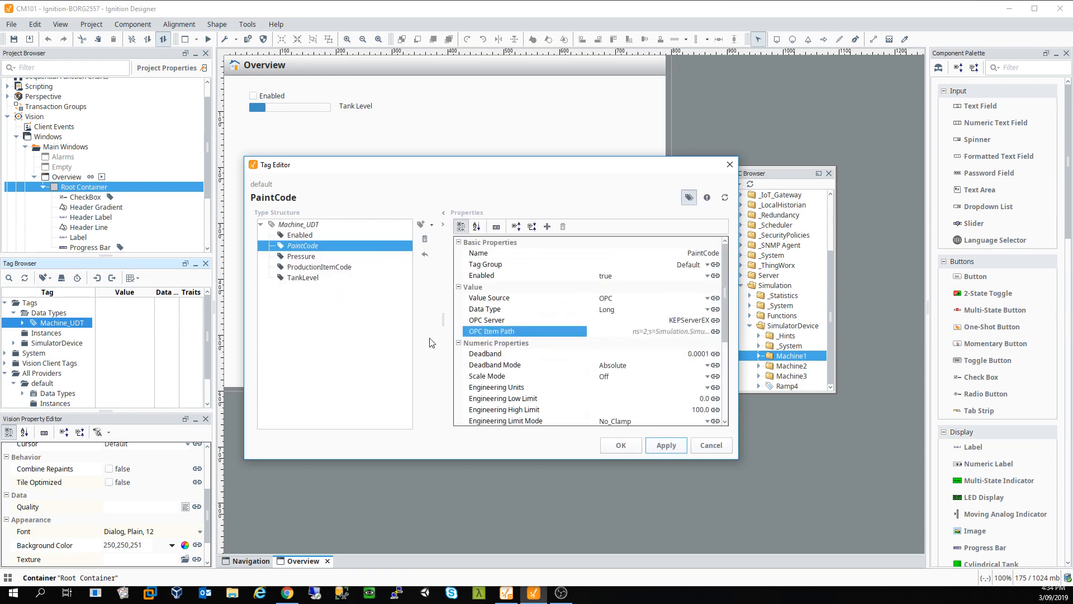
Step: Swap Machine1 for {InstanceName} in Pressure's OPC item path
left_click(313, 256)
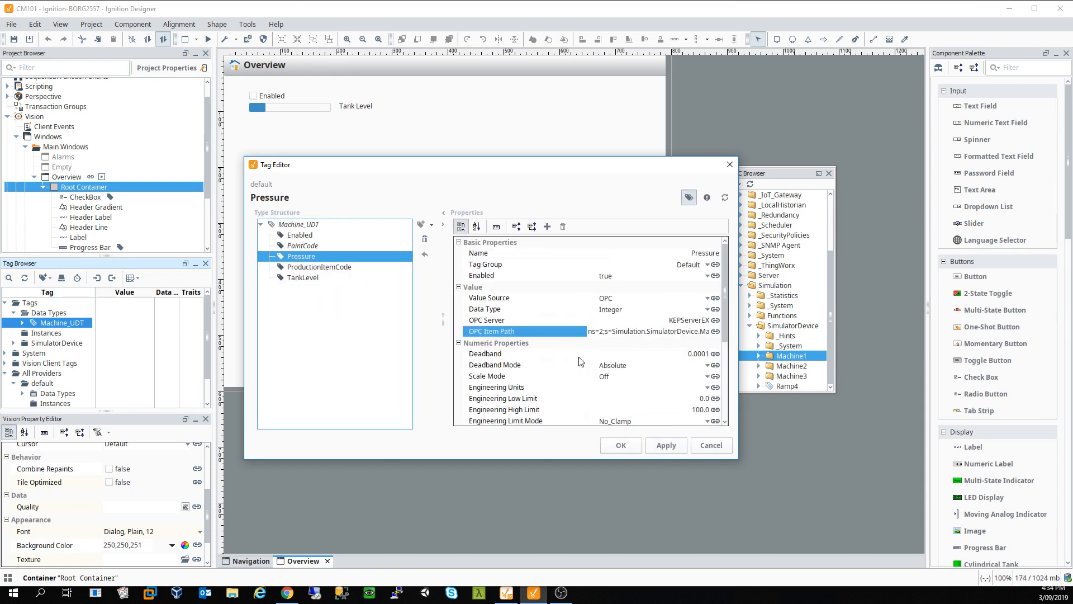
left_click(716, 331)
left_click(783, 354)
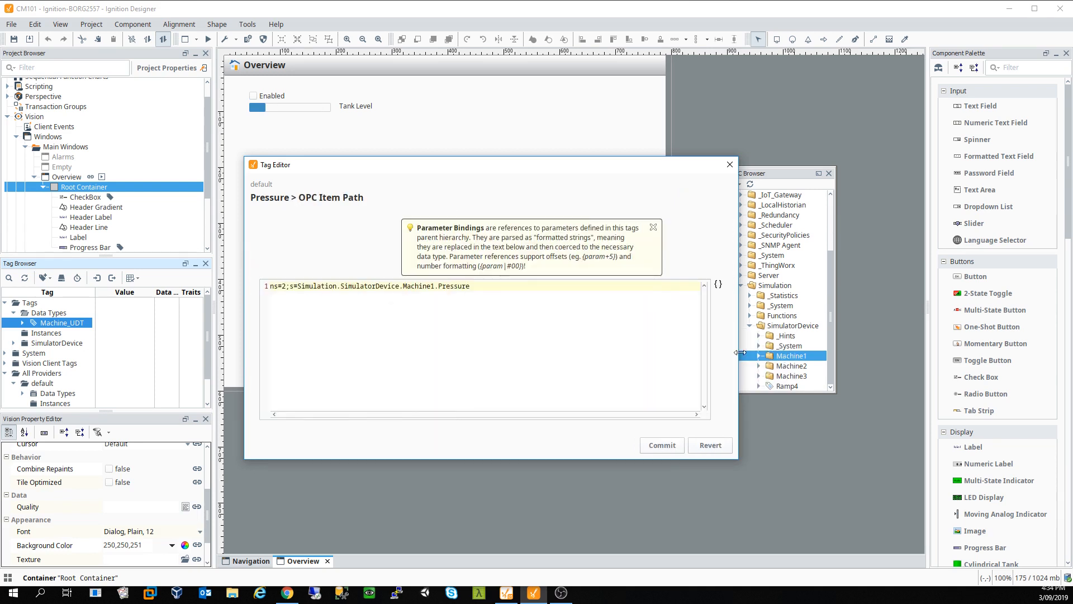
left_click_drag(403, 285, 411, 286)
double_click(426, 286)
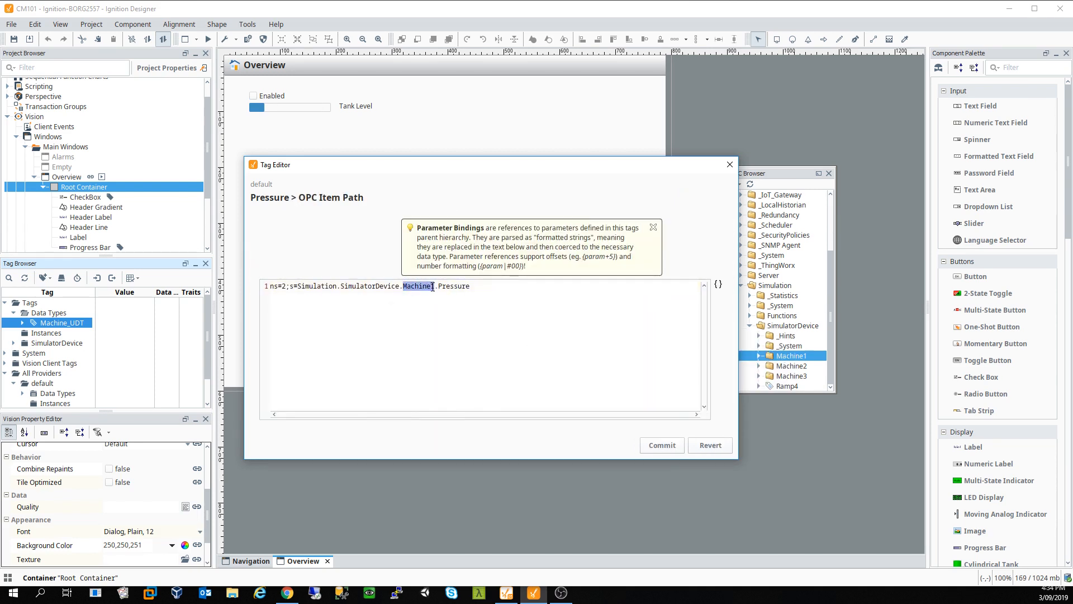
key("ctrl+v")
left_click(662, 445)
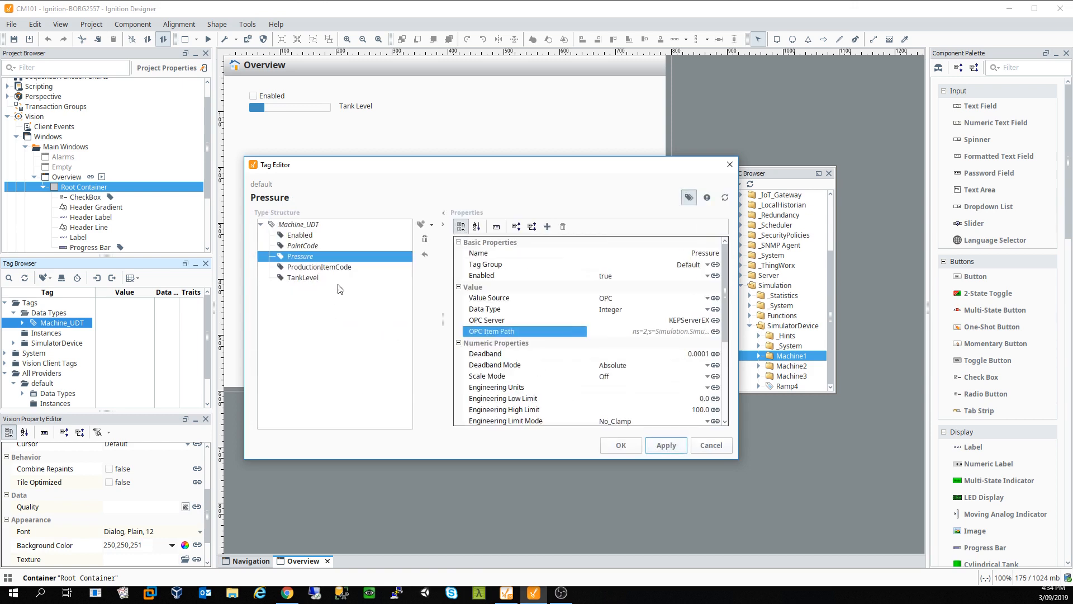
Step: Swap Machine1 for {InstanceName} in ProductionItemCode's OPC item path
left_click(331, 268)
left_click(716, 332)
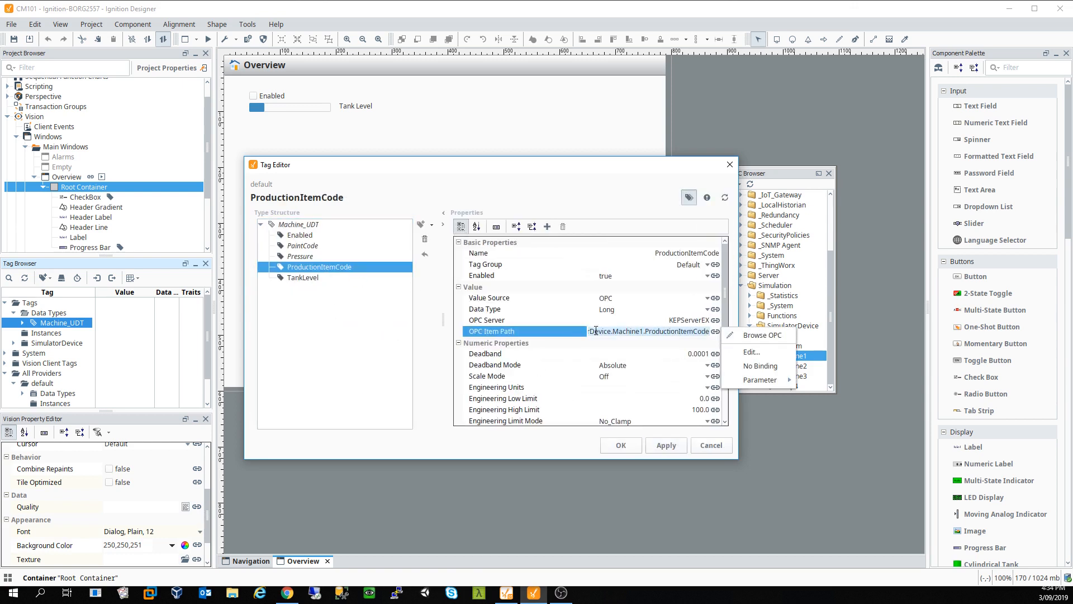
left_click(738, 352)
double_click(418, 285)
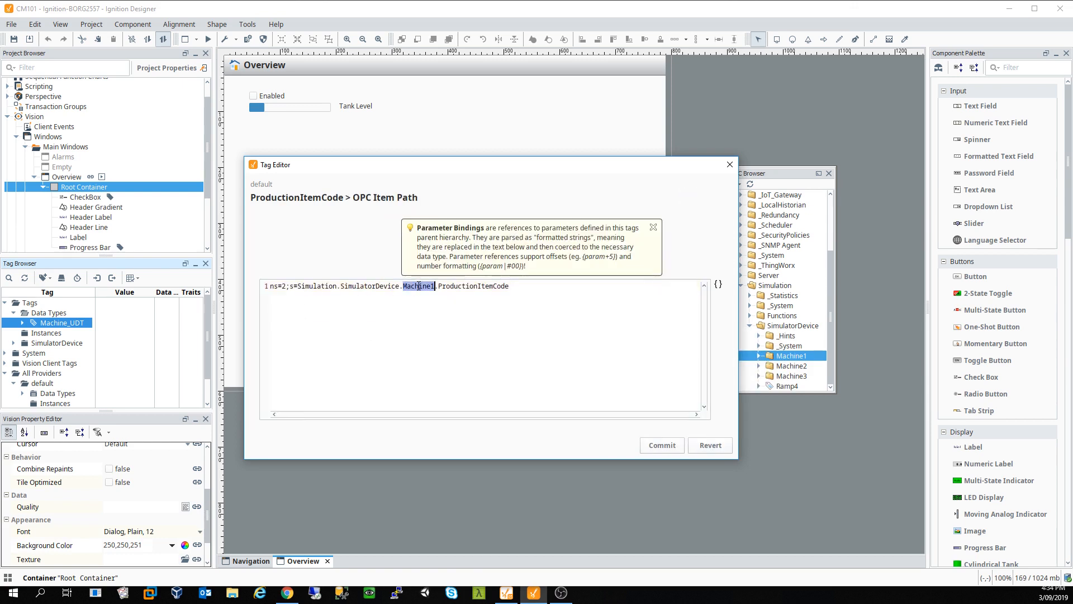
key("ctrl+v")
left_click(662, 445)
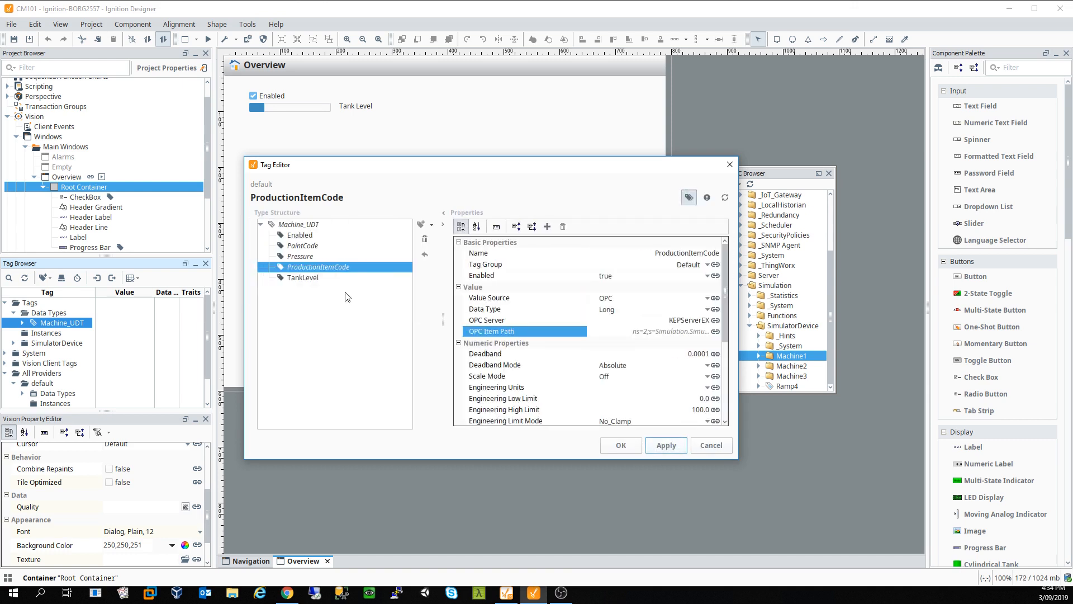
Step: Swap Machine1 for {InstanceName} in TankLevel's OPC path, then apply and close the Tag Editor
left_click(296, 277)
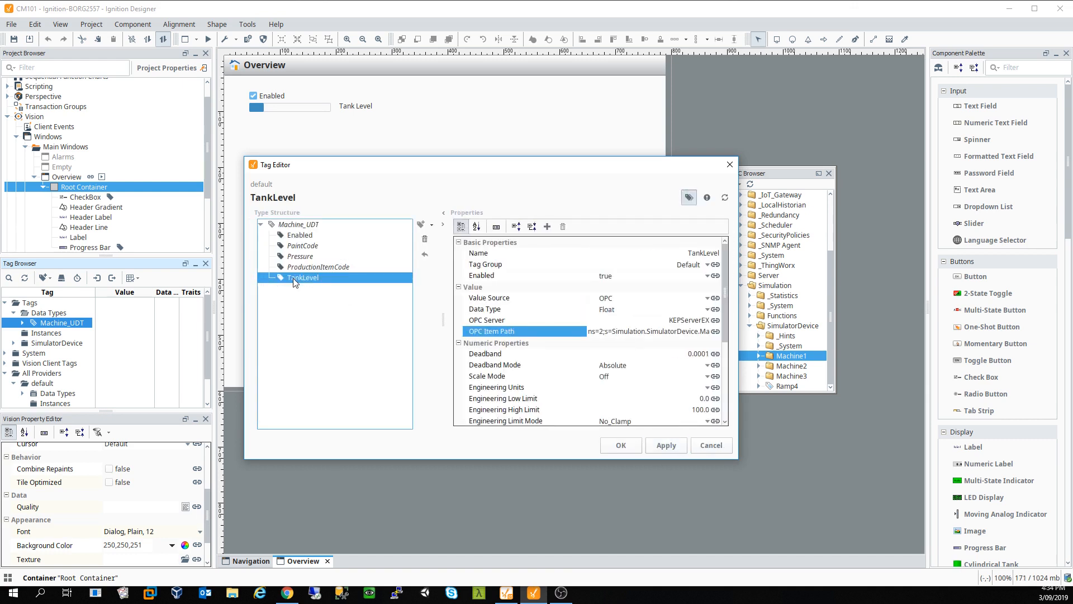
left_click(715, 332)
left_click(727, 351)
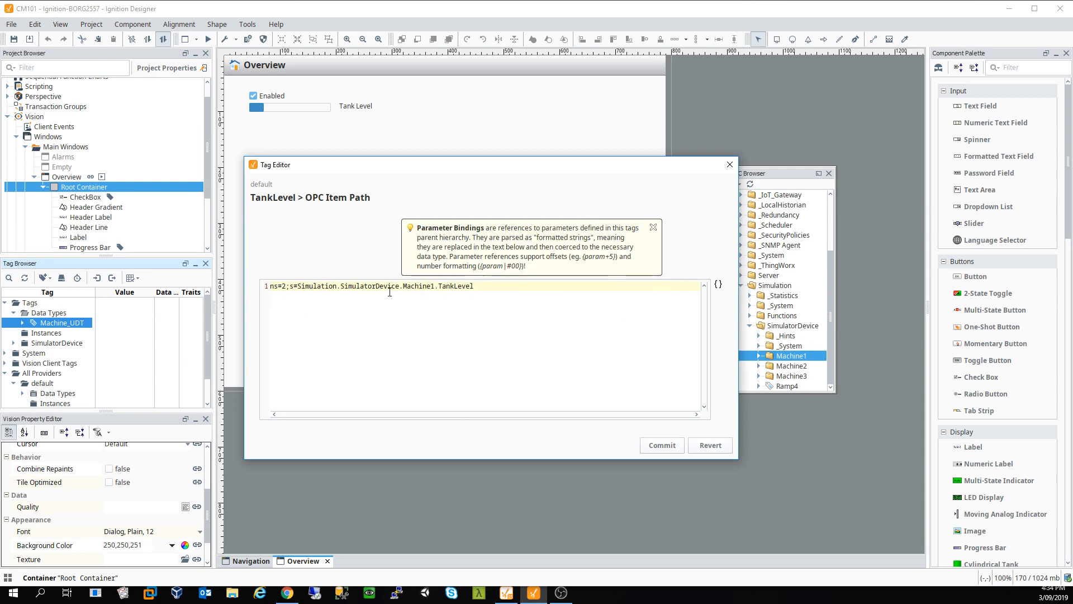
double_click(418, 289)
key("ctrl+v")
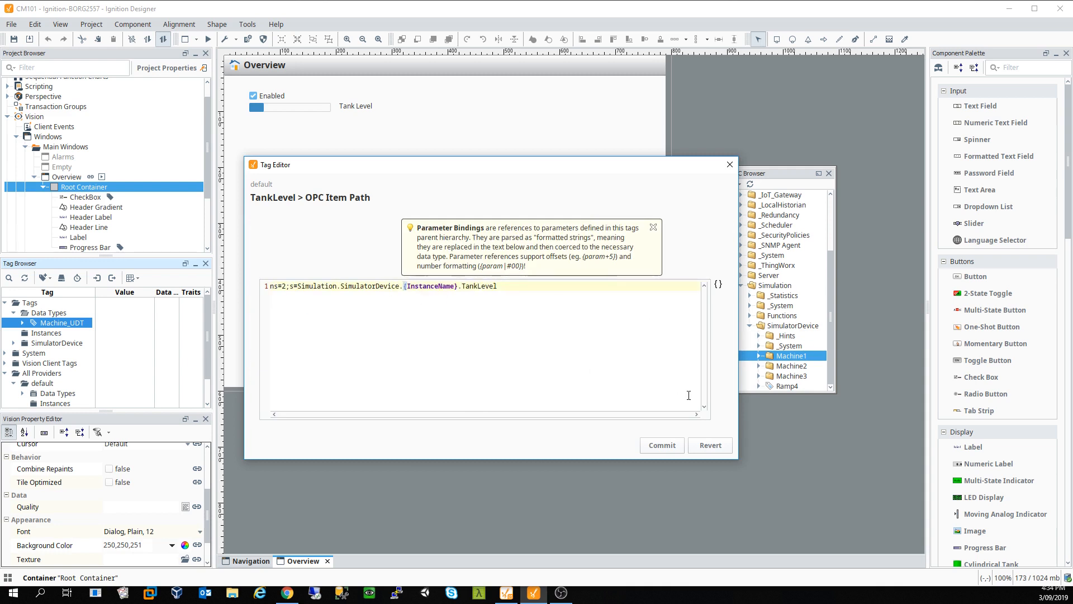
left_click(719, 284)
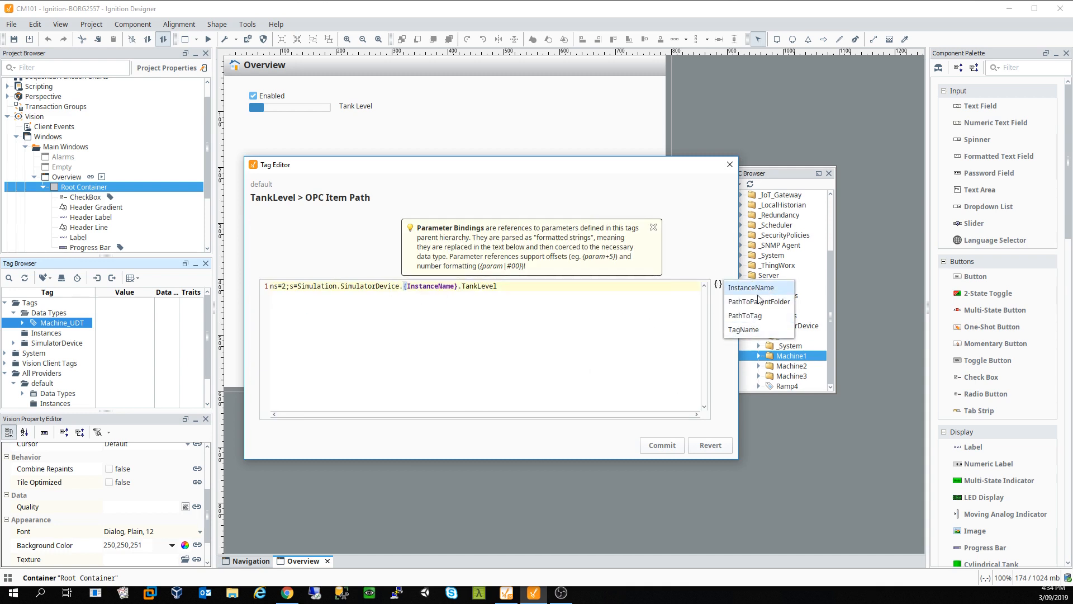
left_click(603, 342)
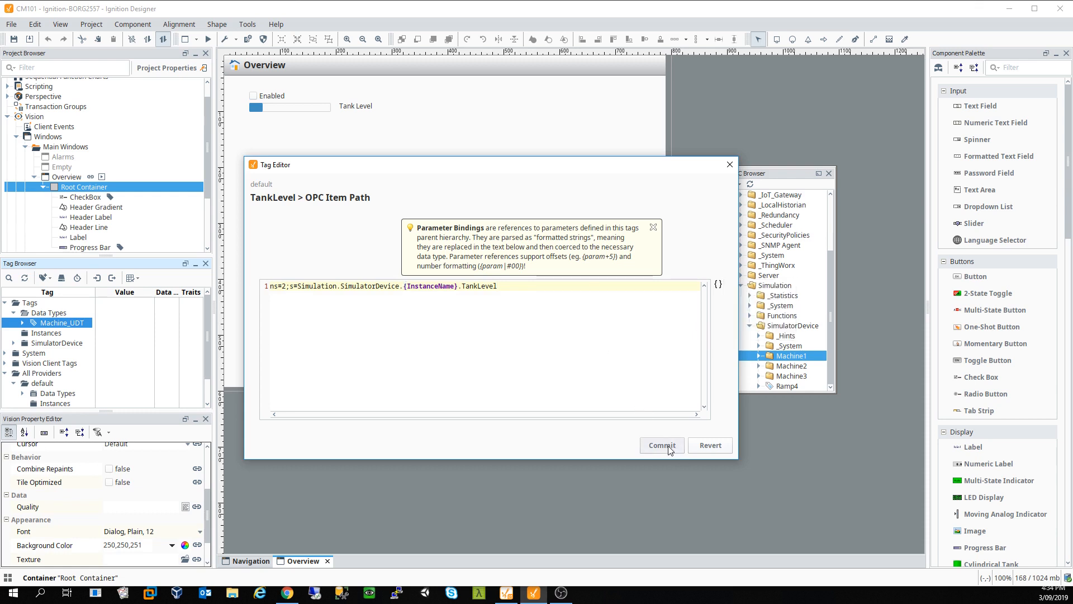
left_click(672, 447)
left_click(666, 446)
left_click(621, 445)
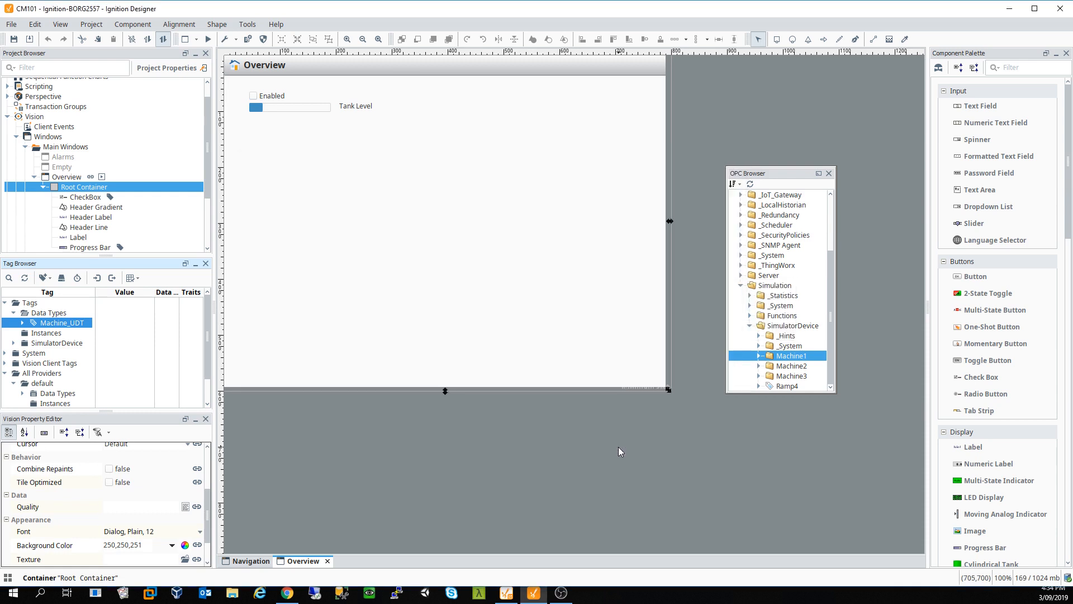
Step: Add a new Machine_UDT data type instance inside the Instances folder
left_click(44, 334)
right_click(44, 336)
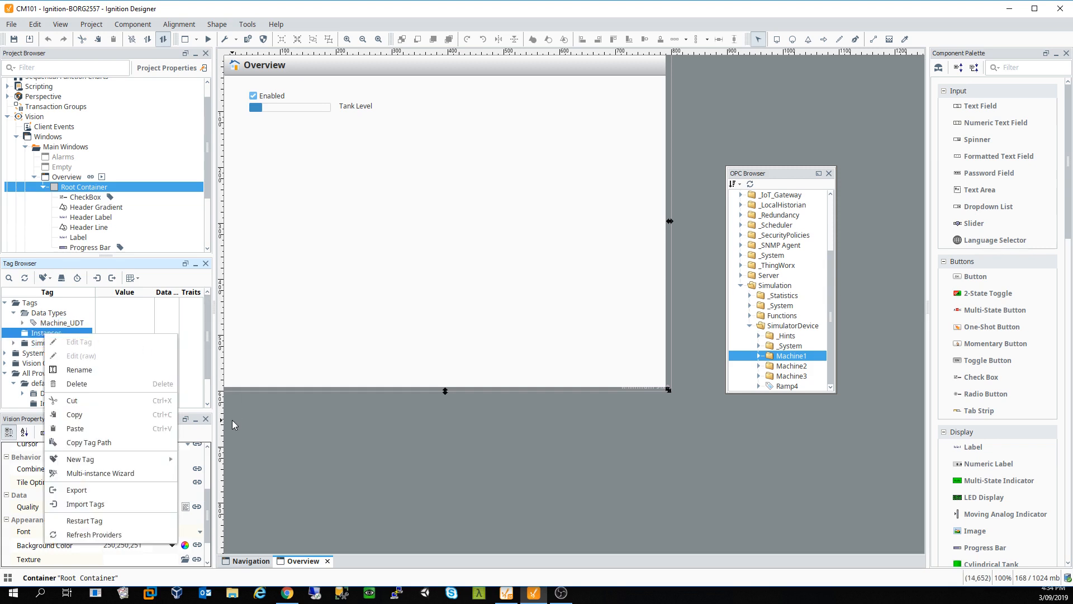
mouse_move(148, 456)
mouse_move(260, 487)
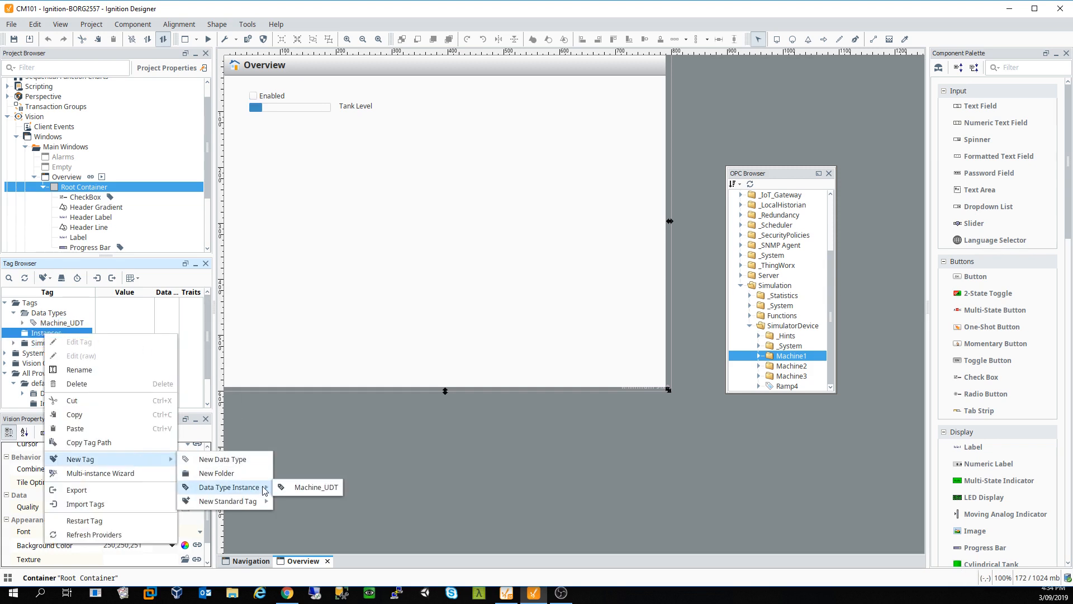
left_click(302, 485)
Step: Name the instance Machine1, apply it and close the Tag Editor
left_click(708, 253)
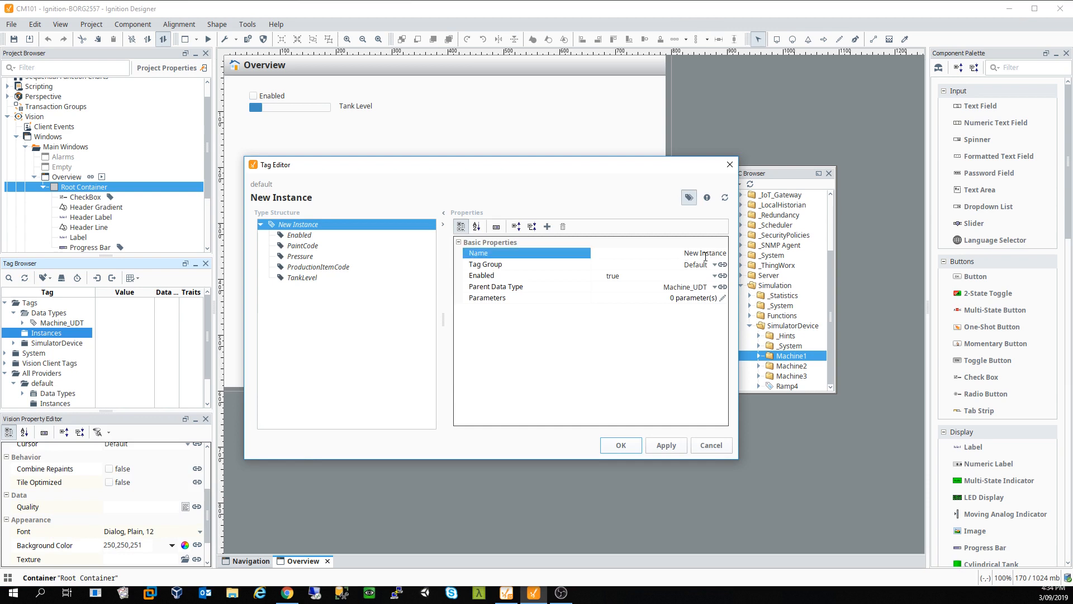
left_click(706, 253)
type("Machine1")
key("Return")
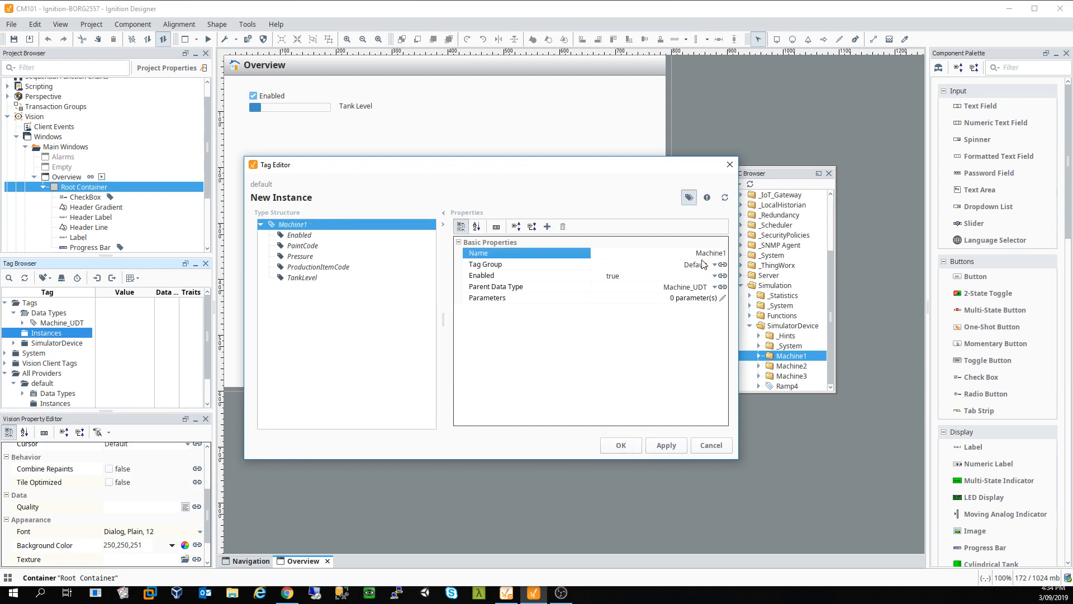
left_click(665, 449)
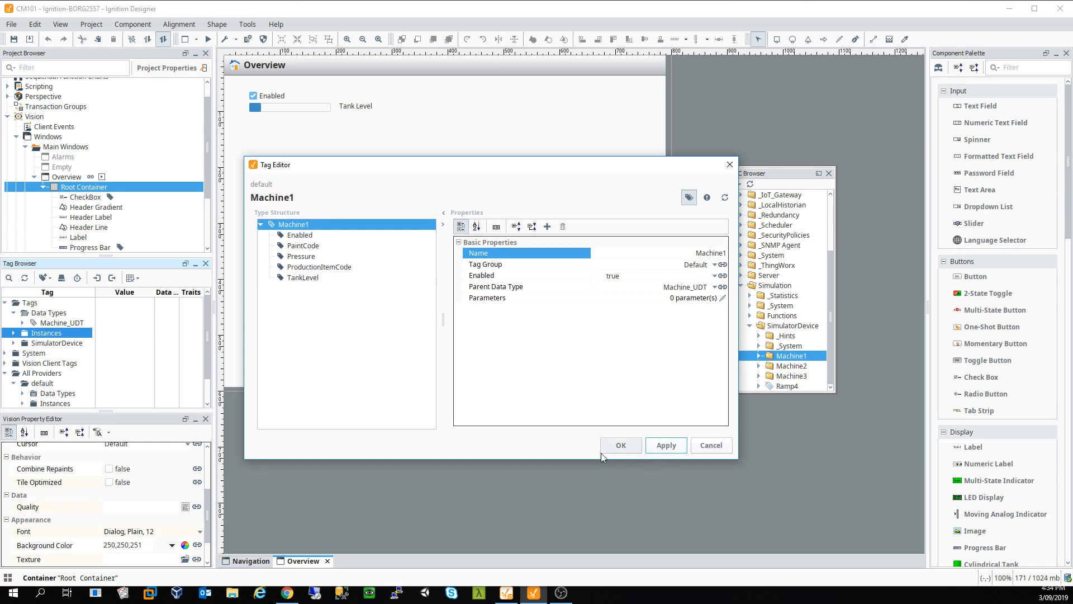
left_click(622, 450)
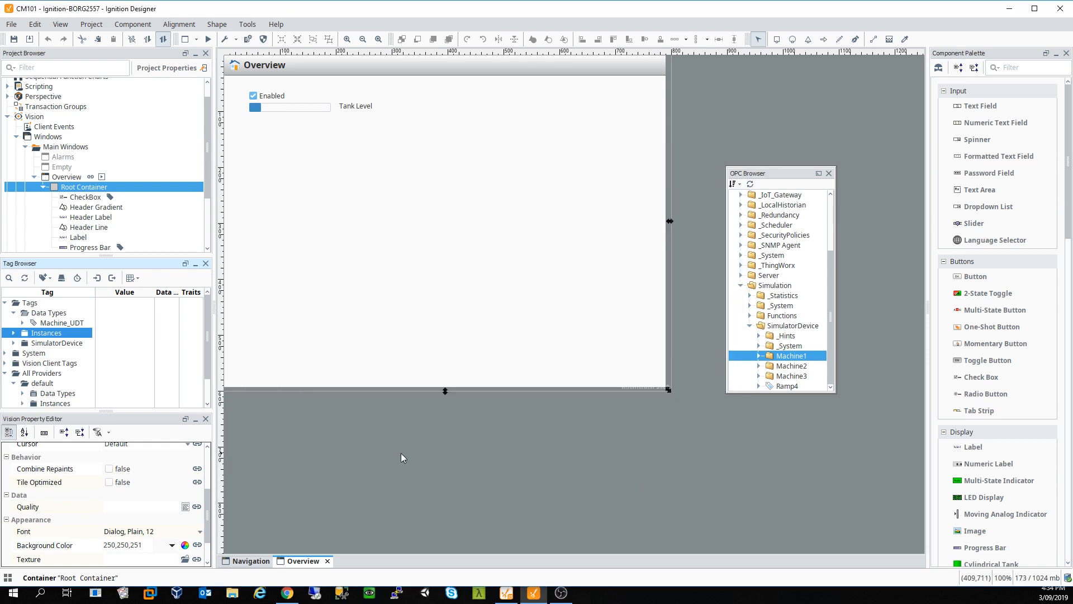
Step: Expand the Machine1 instance and the simulator's Machine1 folder to compare their tag values
left_click(14, 333)
left_click(22, 343)
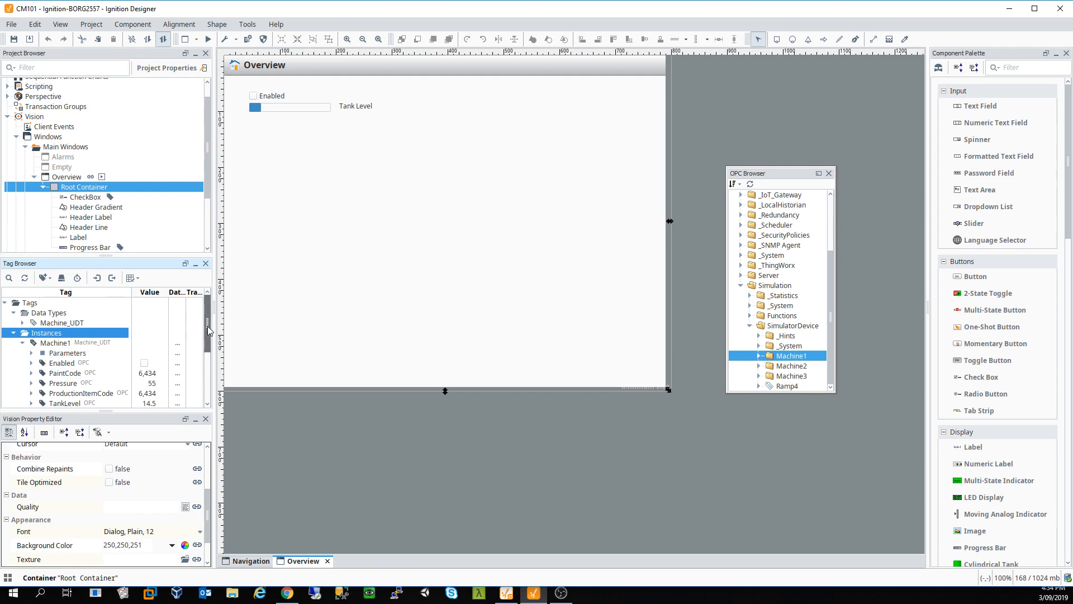
left_click_drag(207, 326, 215, 368)
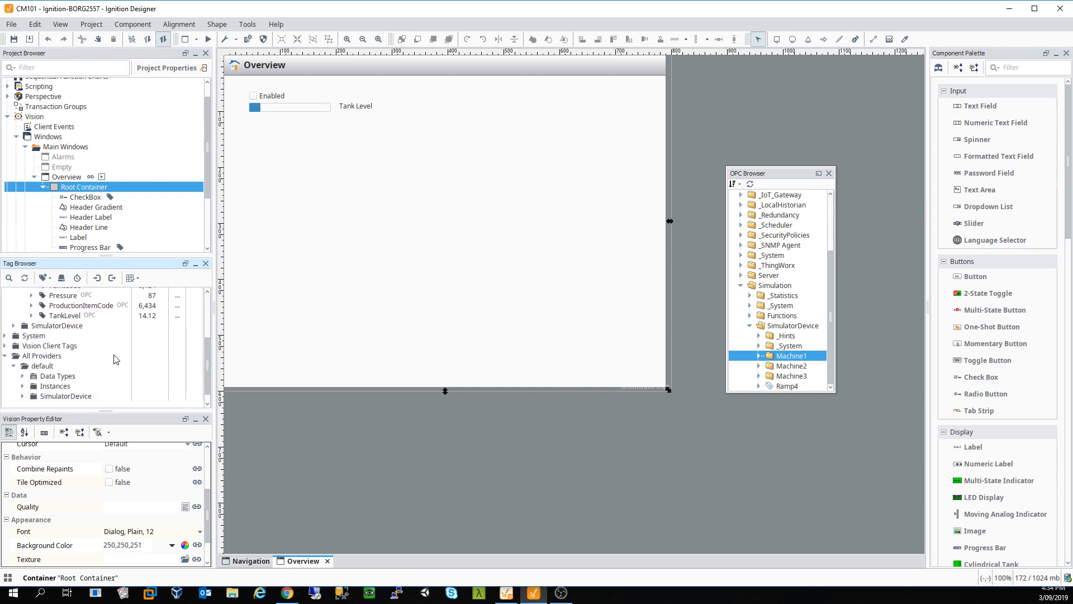
left_click(14, 326)
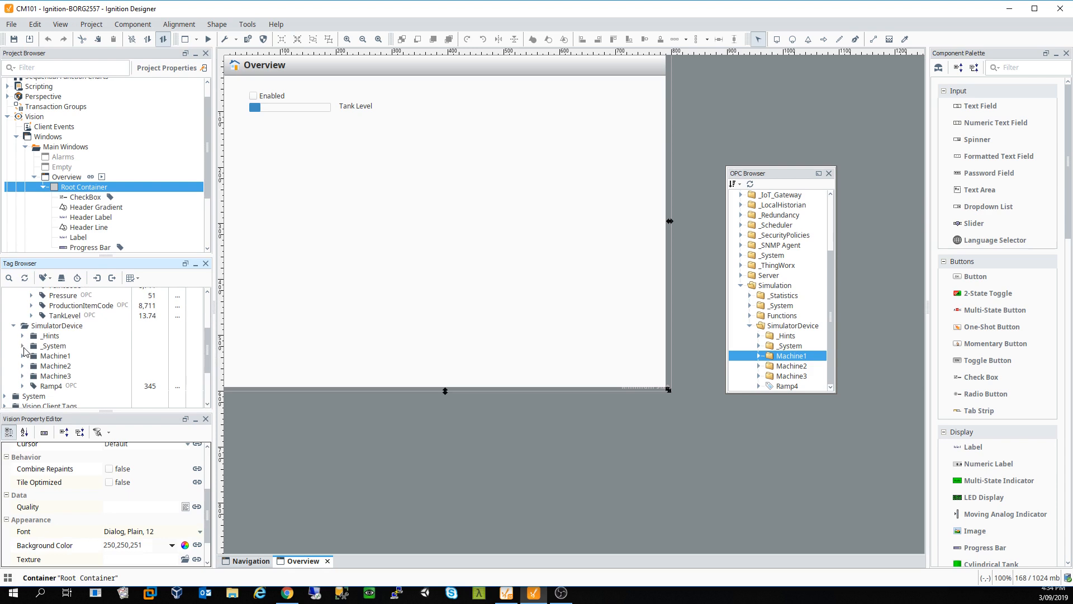
left_click(23, 357)
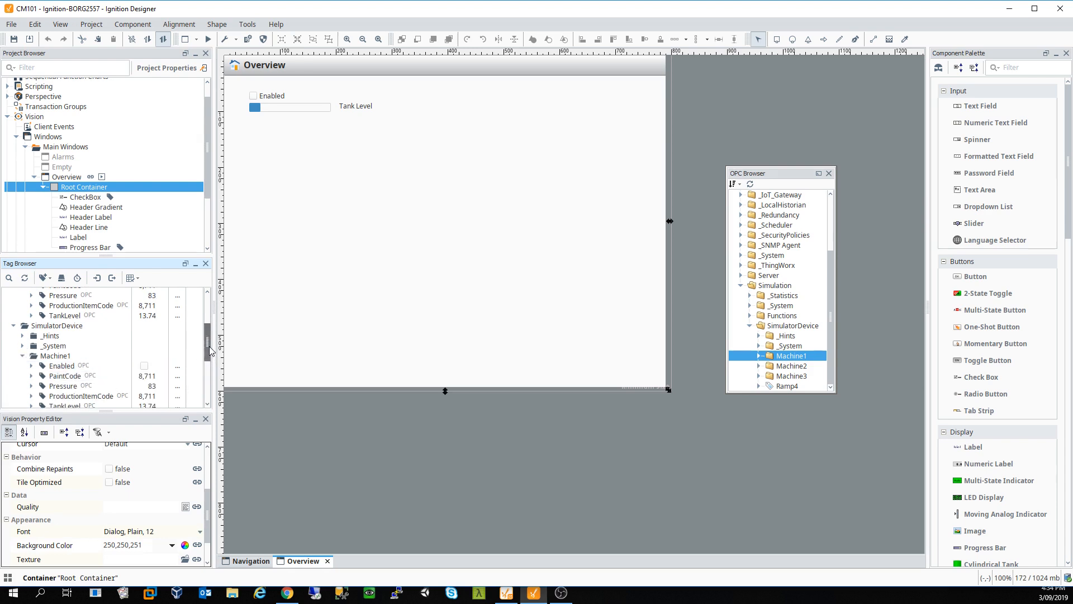
mouse_move(209, 347)
left_mouse_down()
mouse_move(207, 331)
mouse_move(206, 344)
left_mouse_up()
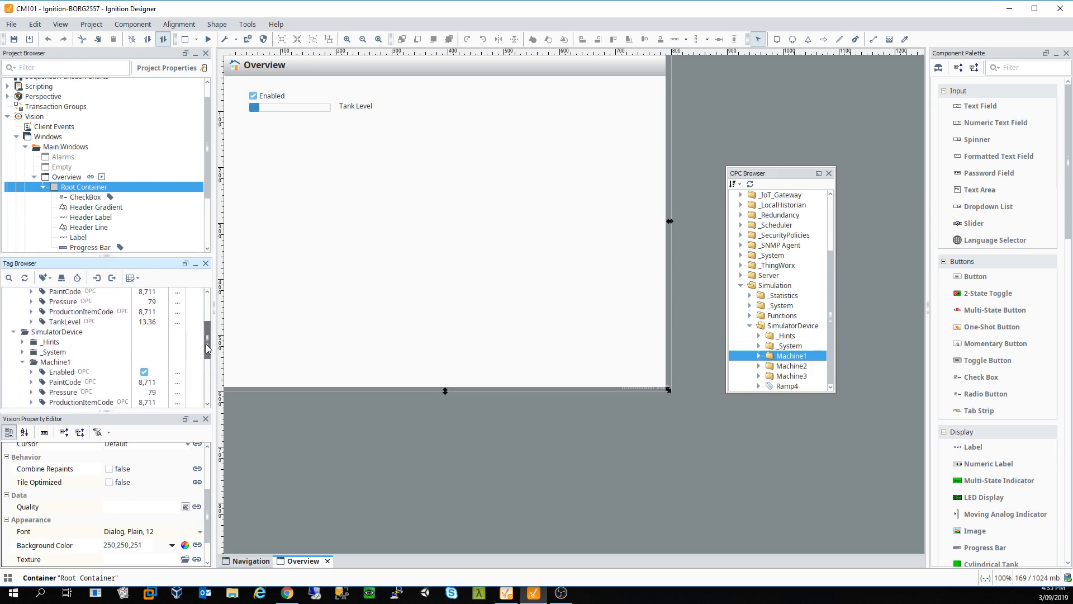
left_click(22, 361)
scroll(180, 368, "up", 3)
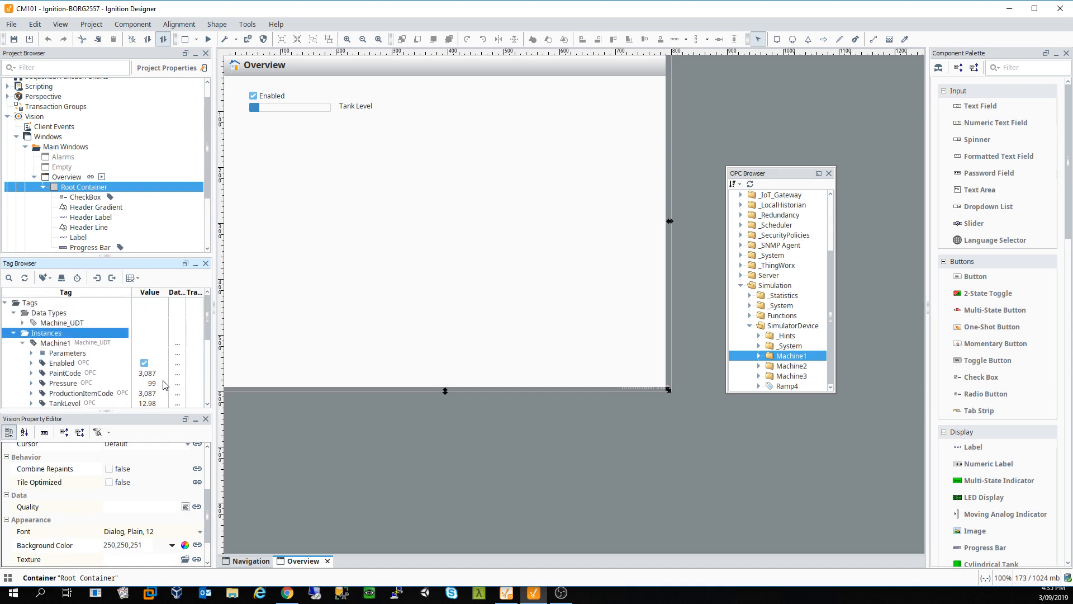
left_click(23, 343)
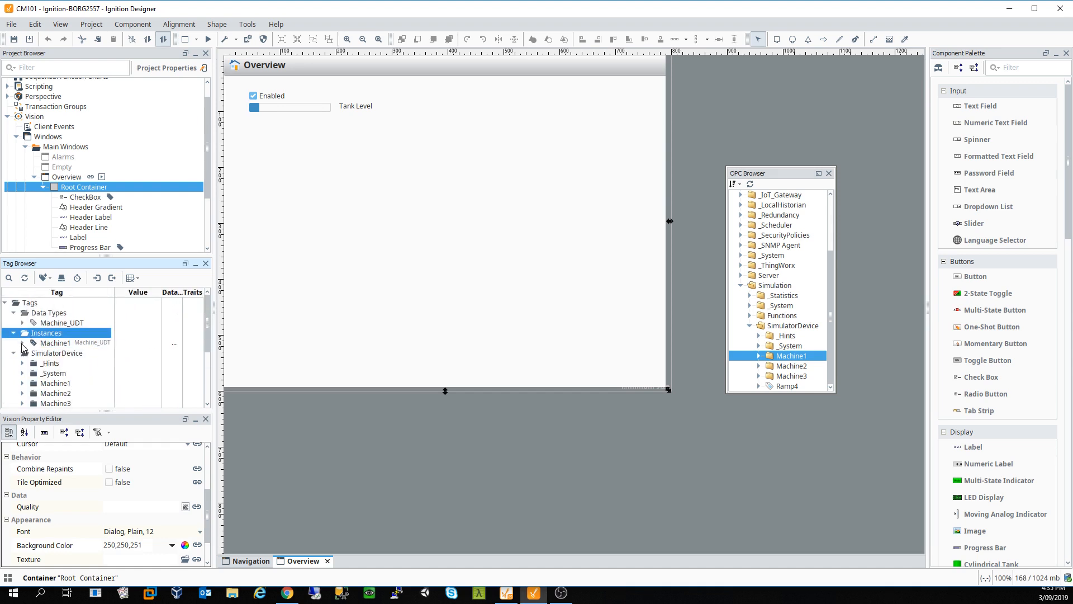
Step: Delete the Machine1 instance tag and confirm the removal
right_click(48, 345)
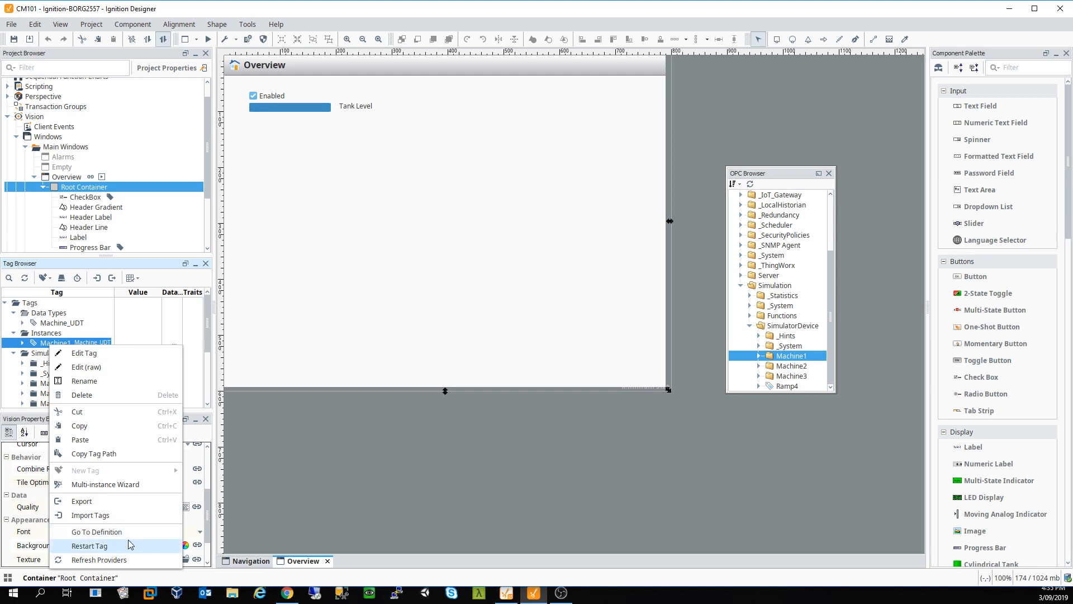
left_click(98, 397)
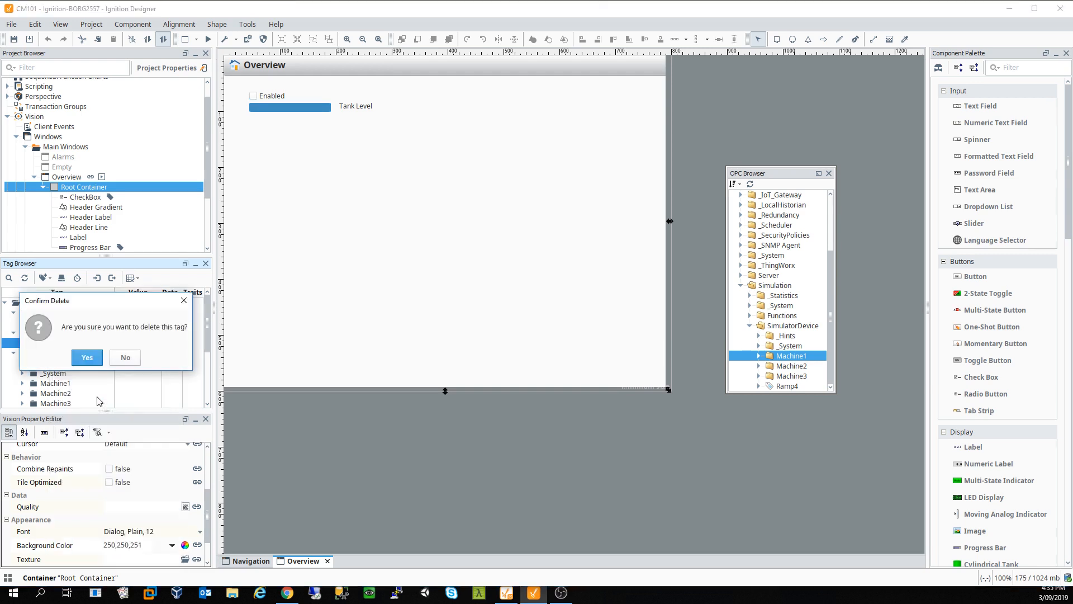
left_click(89, 359)
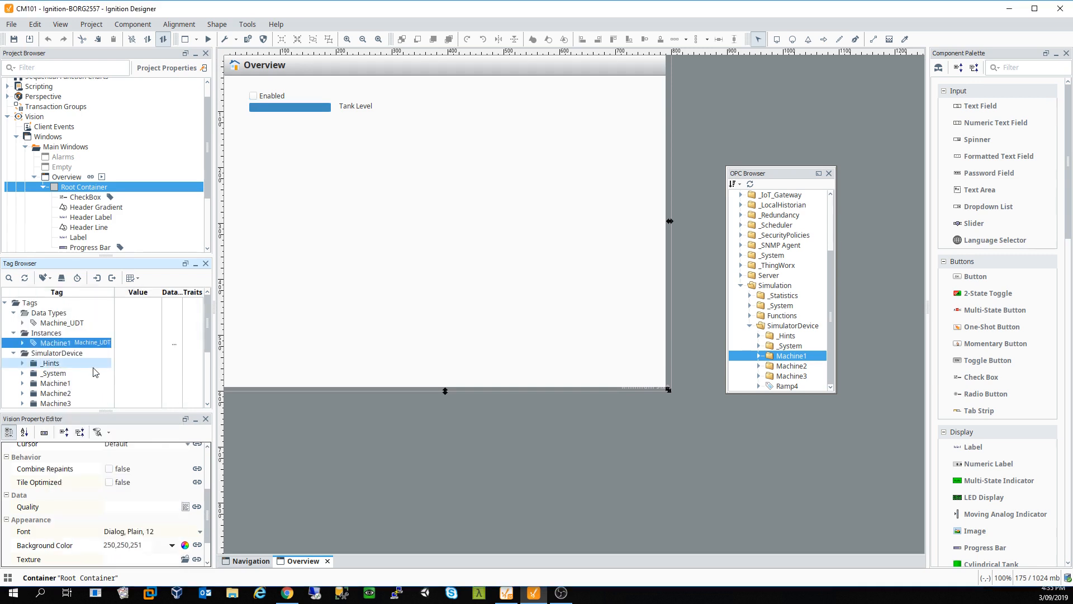
Step: Start the Multi-instance Wizard on Instances with Machine_UDT and base name Machine
right_click(53, 332)
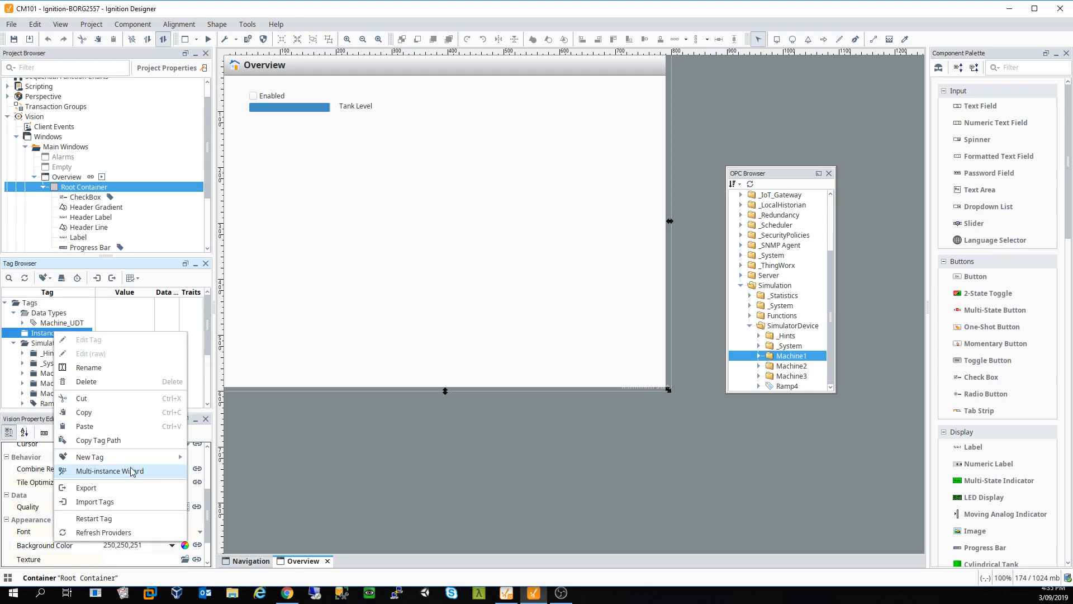
left_click(132, 471)
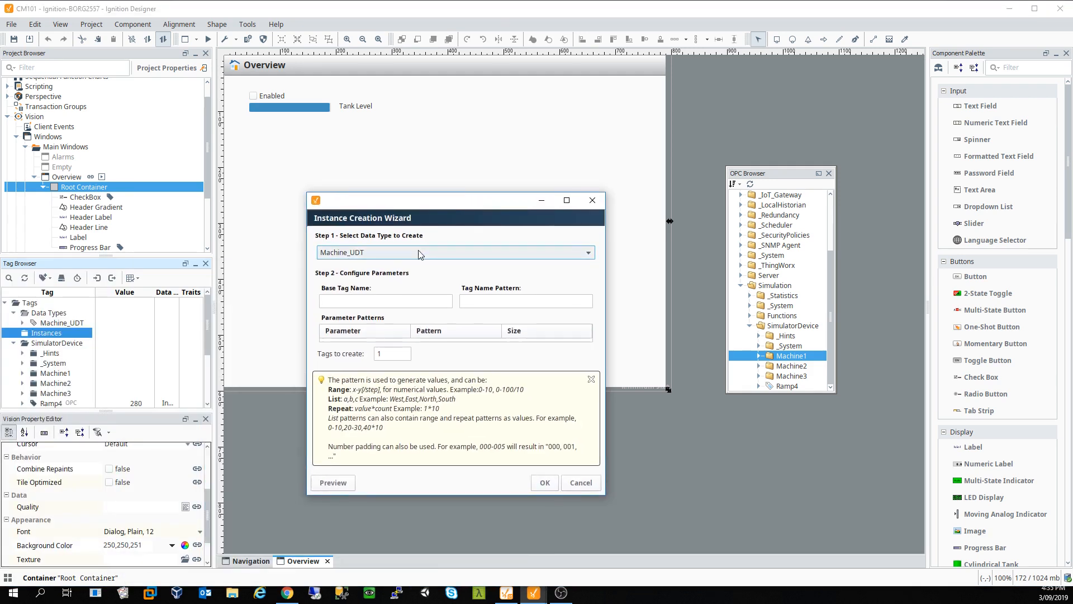
left_click(418, 253)
left_click(417, 251)
left_click(396, 302)
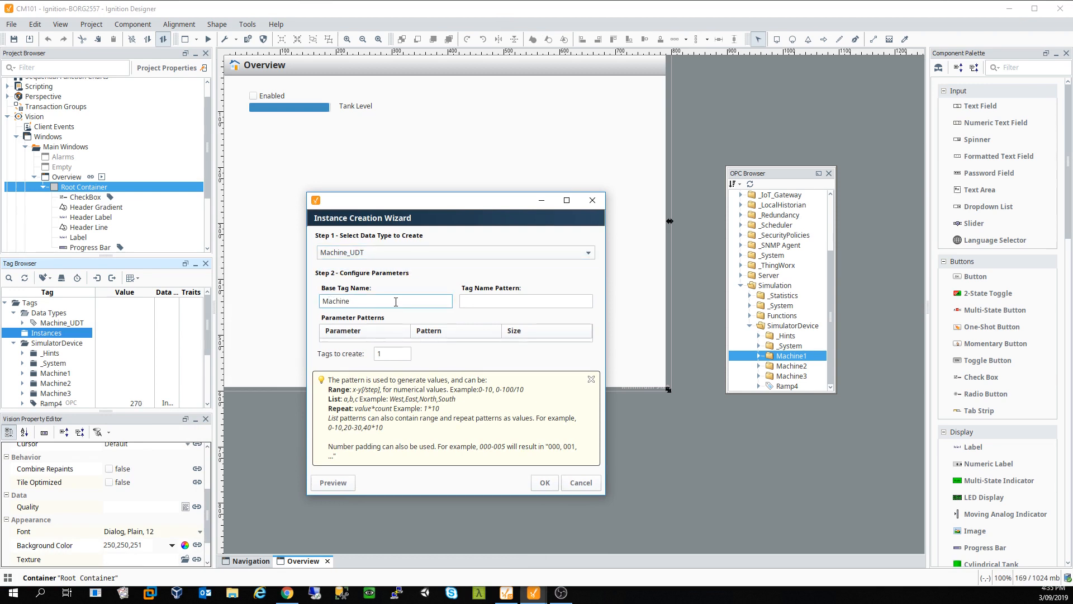
key("Tab")
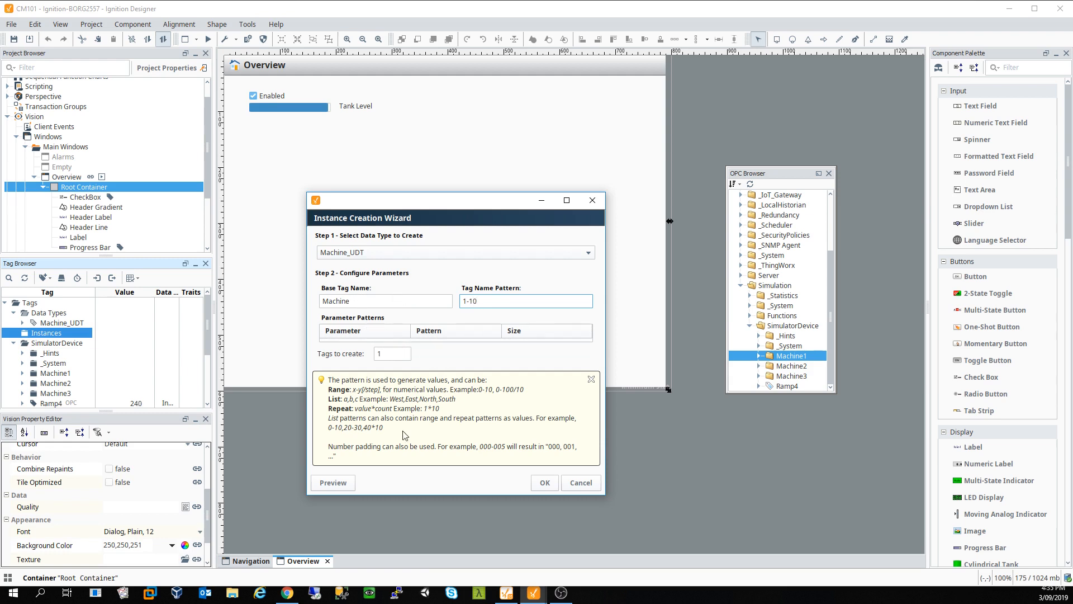
left_click(337, 483)
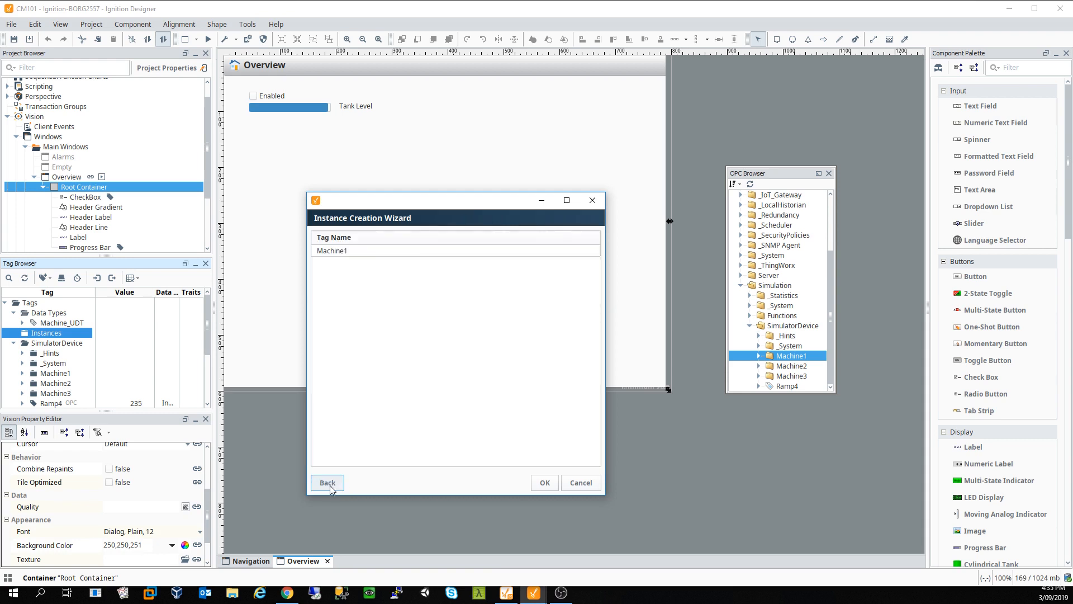
left_click(331, 486)
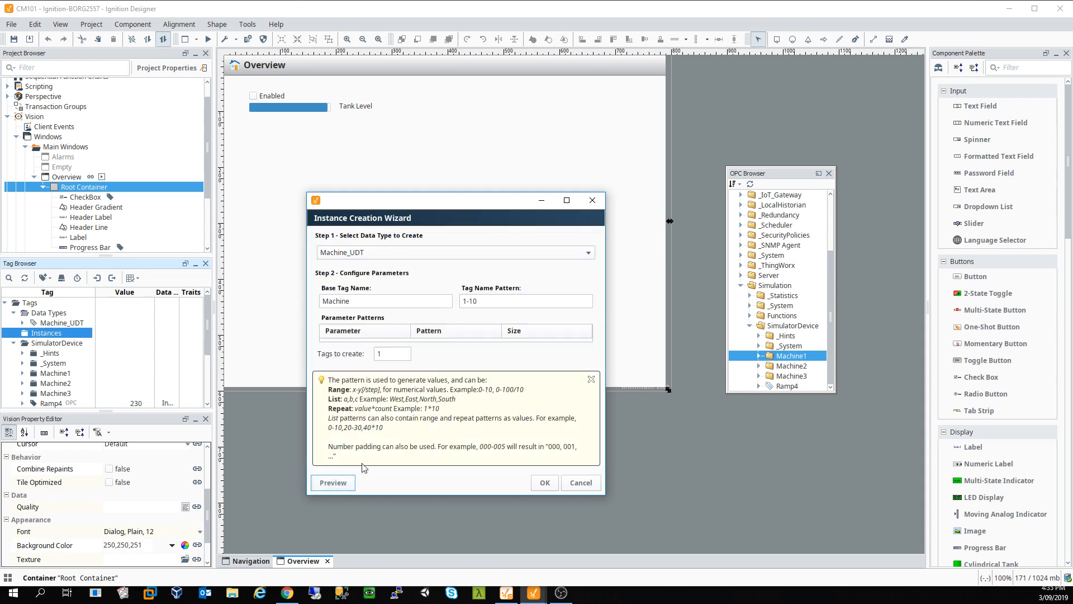
Step: Set the pattern to 1-10, preview Machine1–Machine10 and create the tags
left_click(496, 301)
left_click(394, 356)
left_click(345, 479)
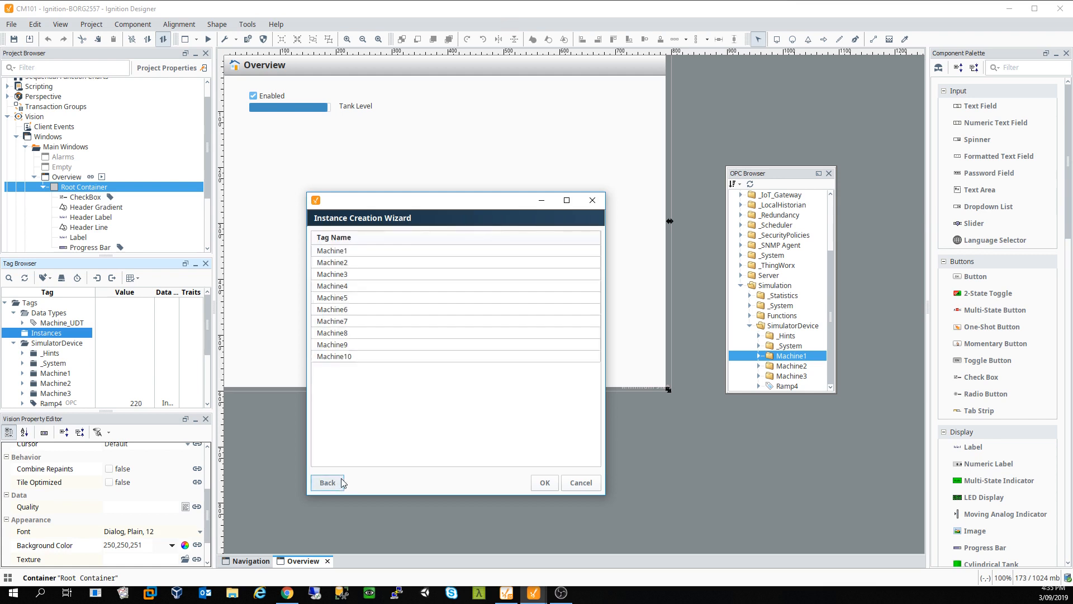
left_click(544, 483)
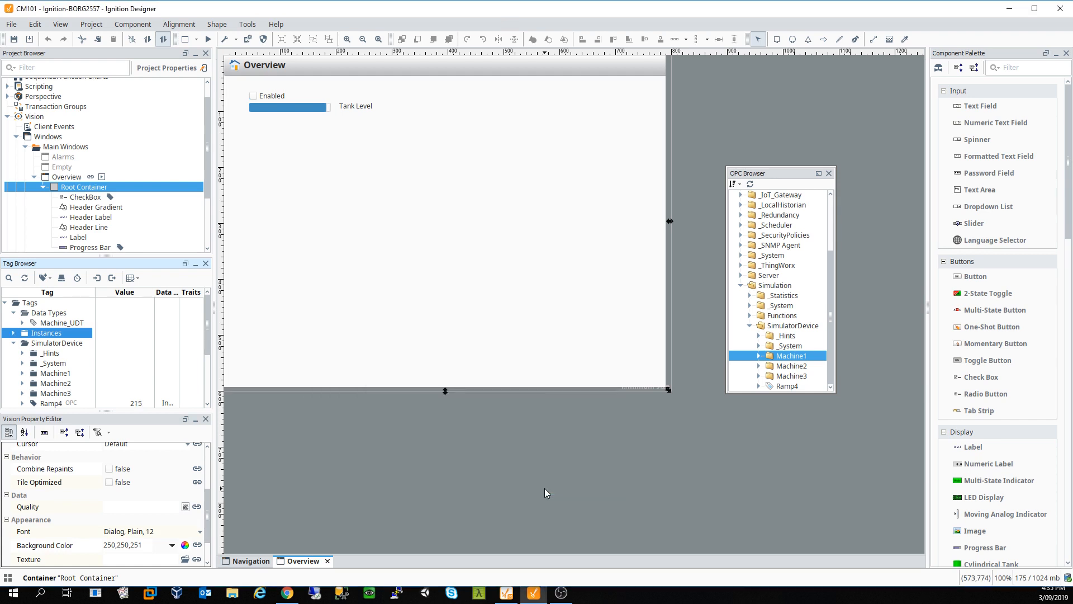
Step: Expand Machine3 and Machine4 to inspect the member tags of the new instances
scroll(128, 358, "down", 2)
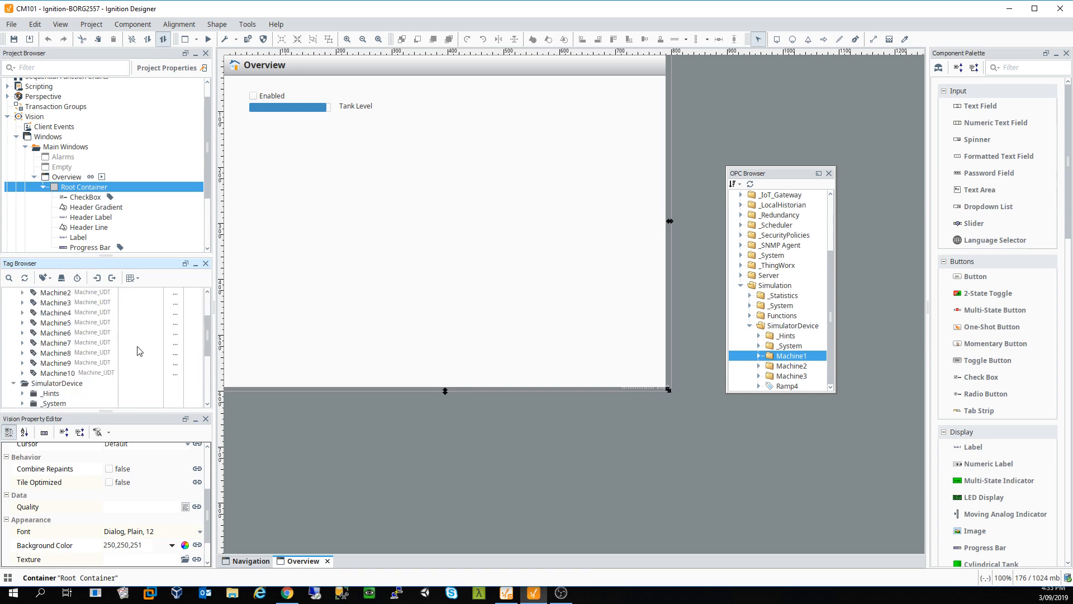
scroll(131, 364, "down", 1)
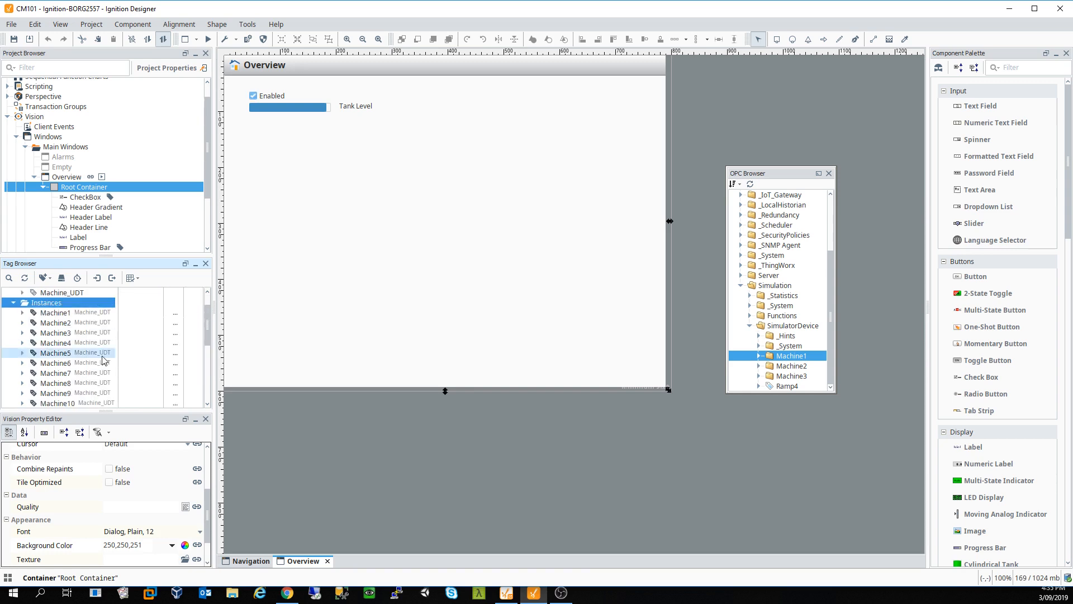
left_click(22, 333)
scroll(65, 345, "down", 1)
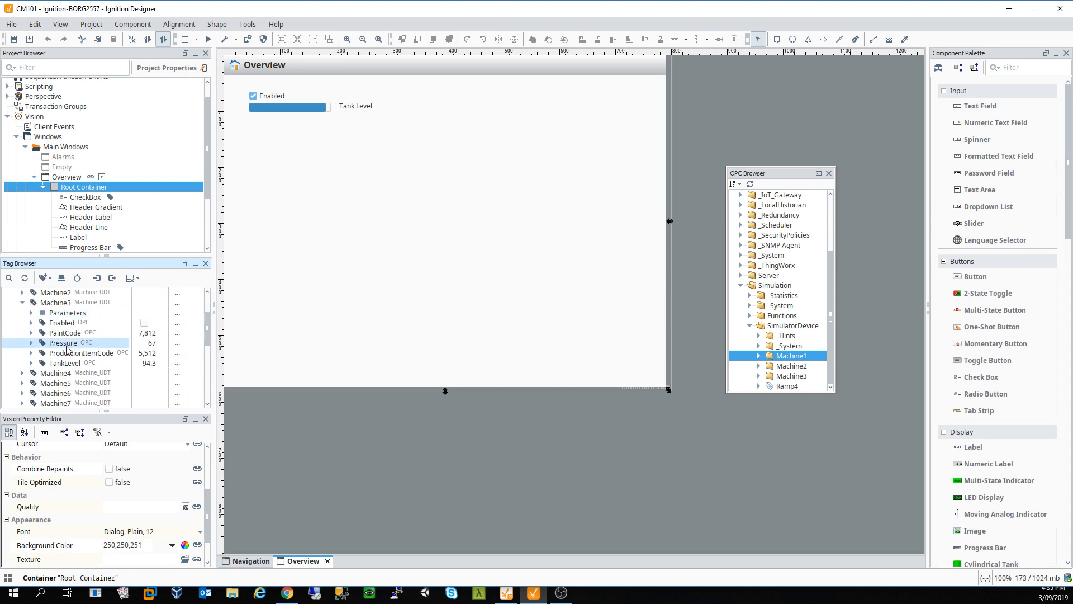
left_click(22, 373)
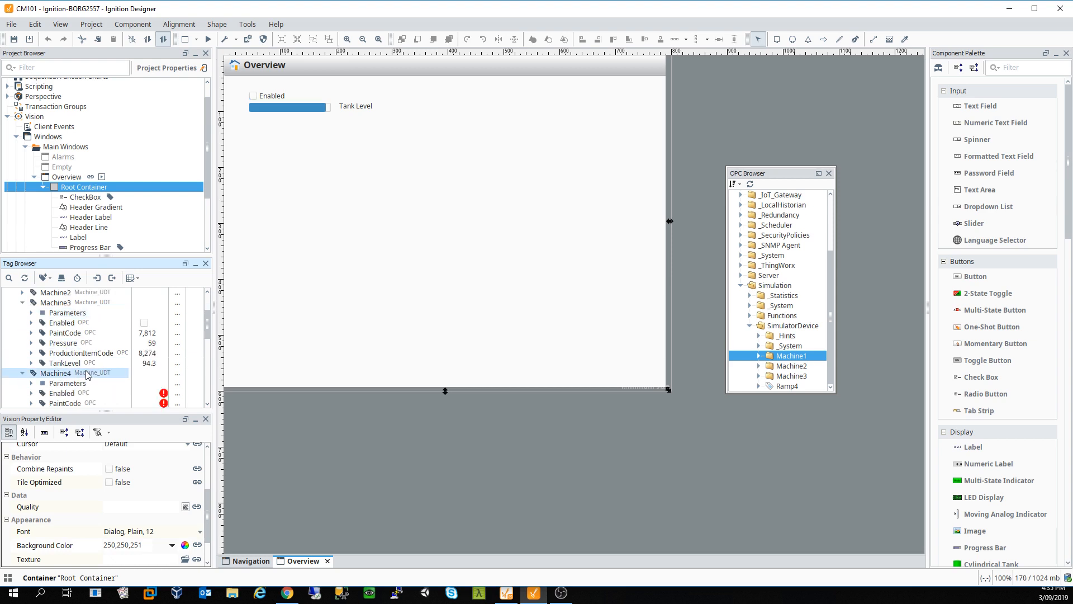
scroll(86, 370, "down", 3)
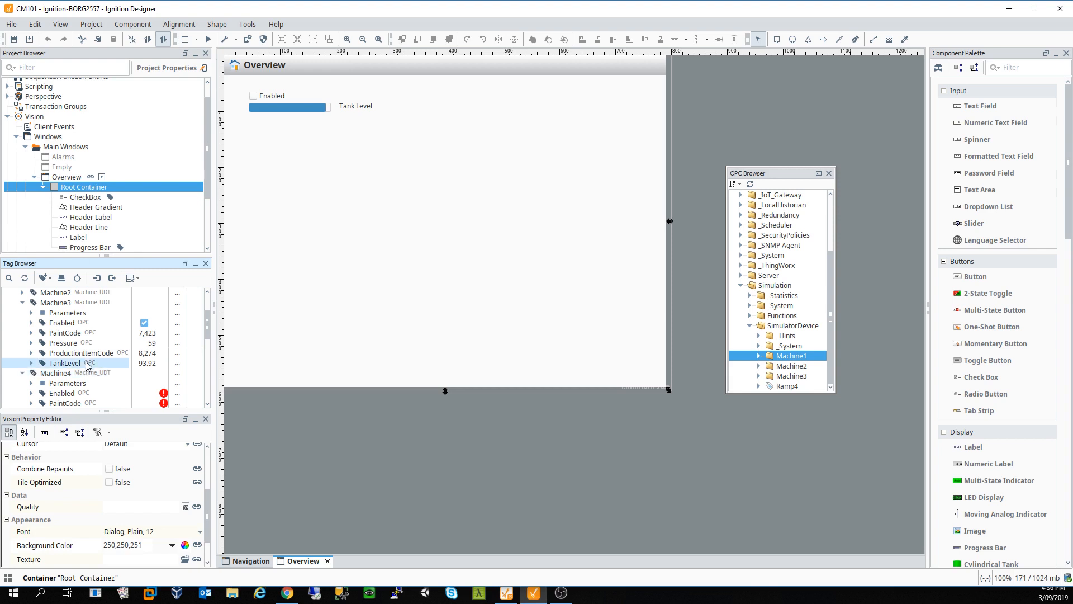
scroll(87, 363, "down", 3)
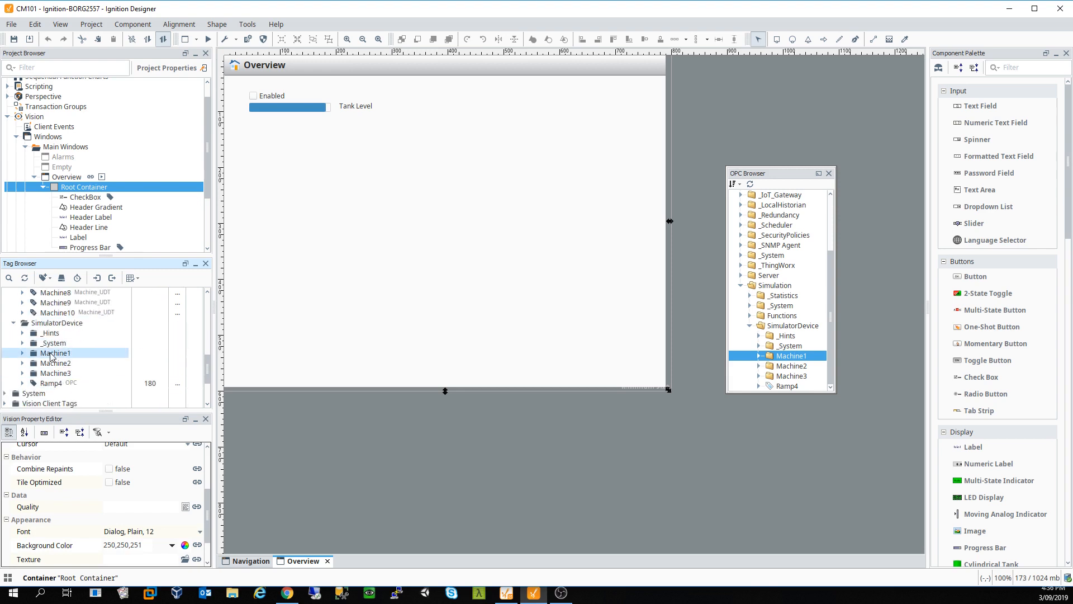
scroll(56, 367, "up", 4)
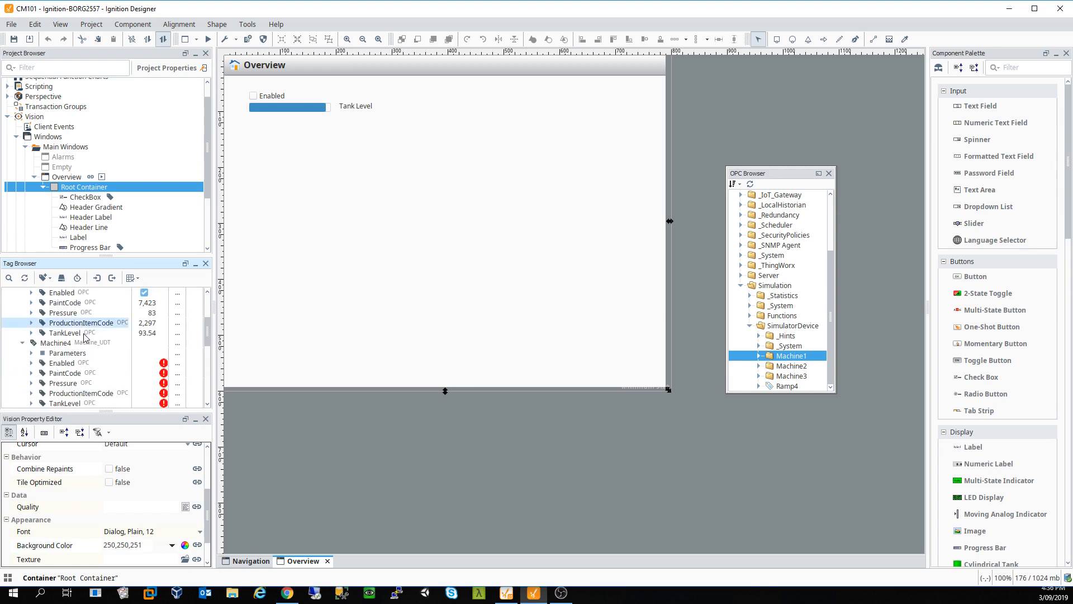
scroll(86, 347, "up", 1)
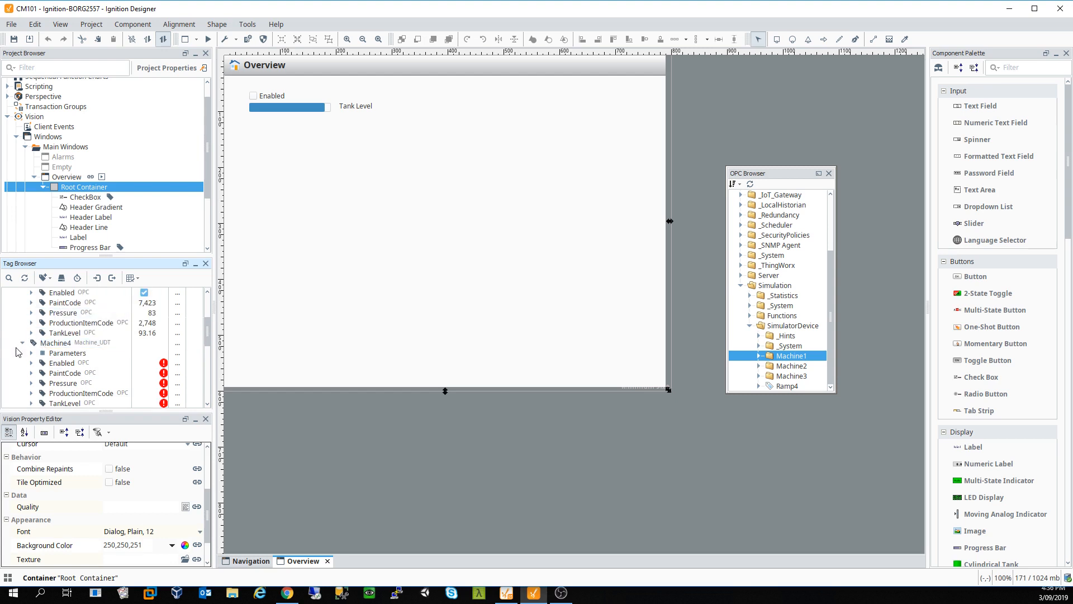
Step: Select Machine4 through Machine10, delete them and confirm
left_click(22, 343)
scroll(61, 364, "down", 1)
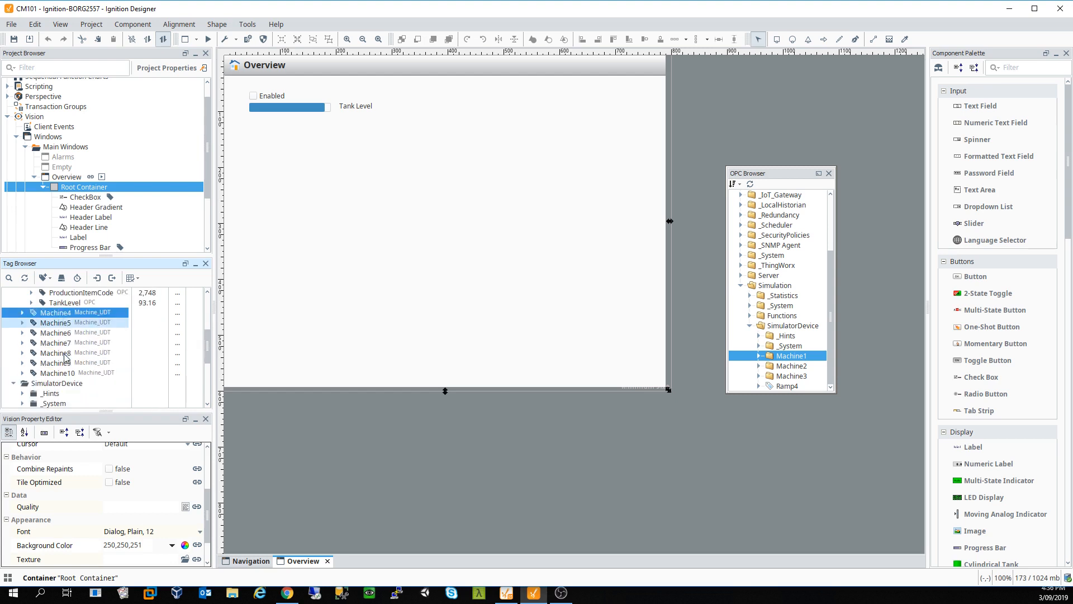
left_click(65, 372, "shift")
key("Delete")
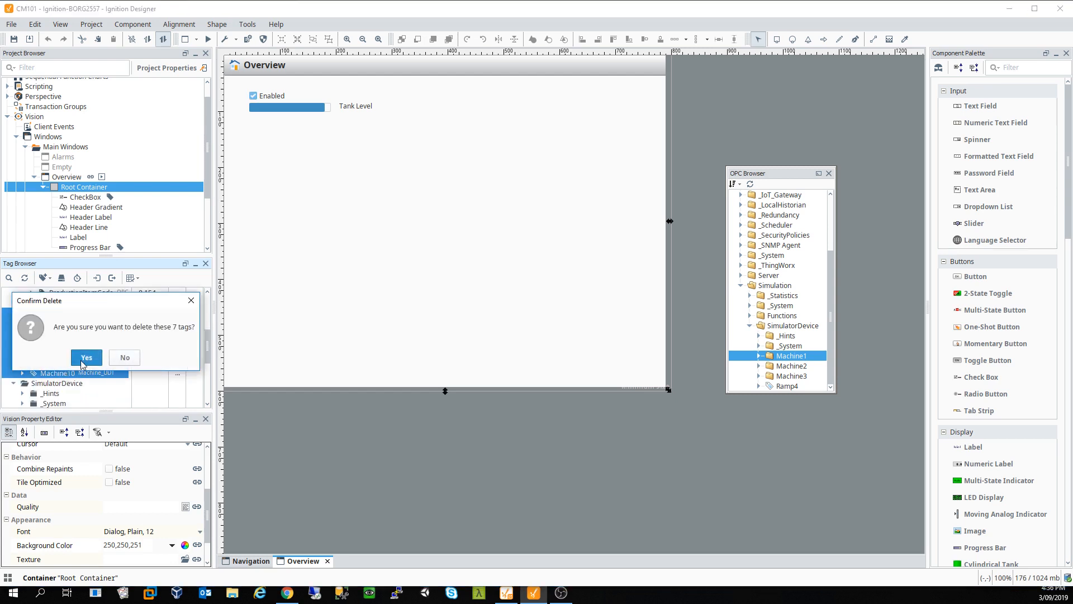
left_click(82, 364)
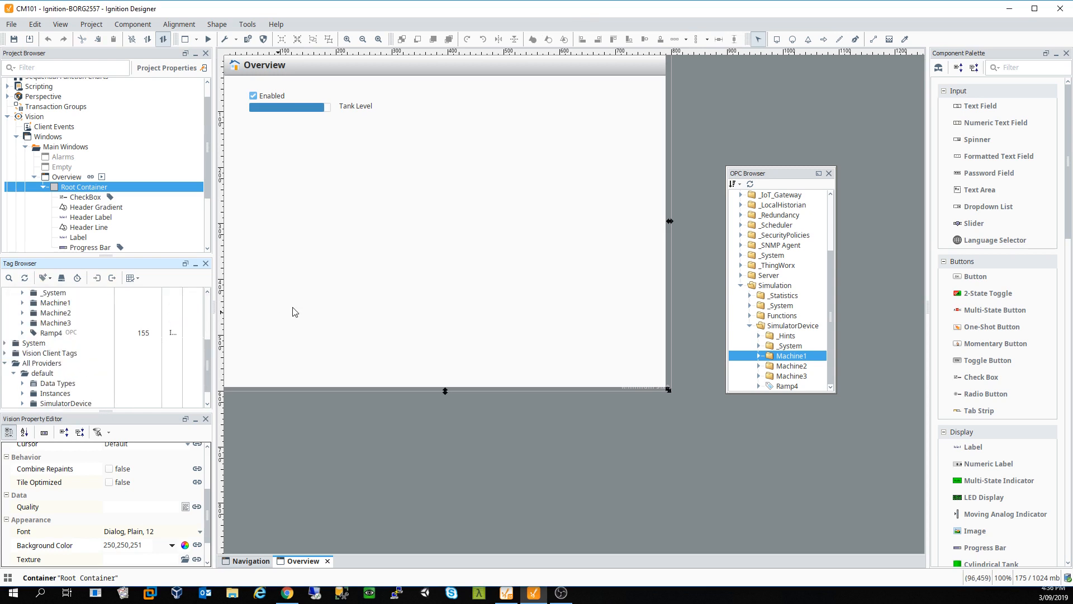
Step: Delete only the Enabled checkbox, progress bar and Tank Level label from the Overview canvas
left_click_drag(395, 149, 206, 84)
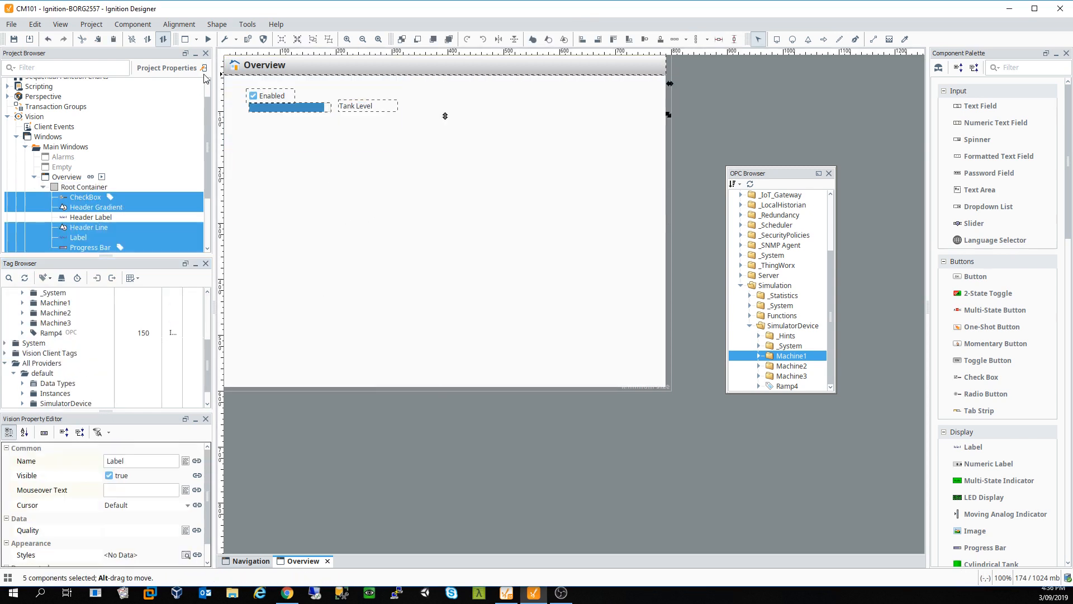
key("Delete")
key("Escape")
left_click_drag(433, 230, 254, 97)
key("Delete")
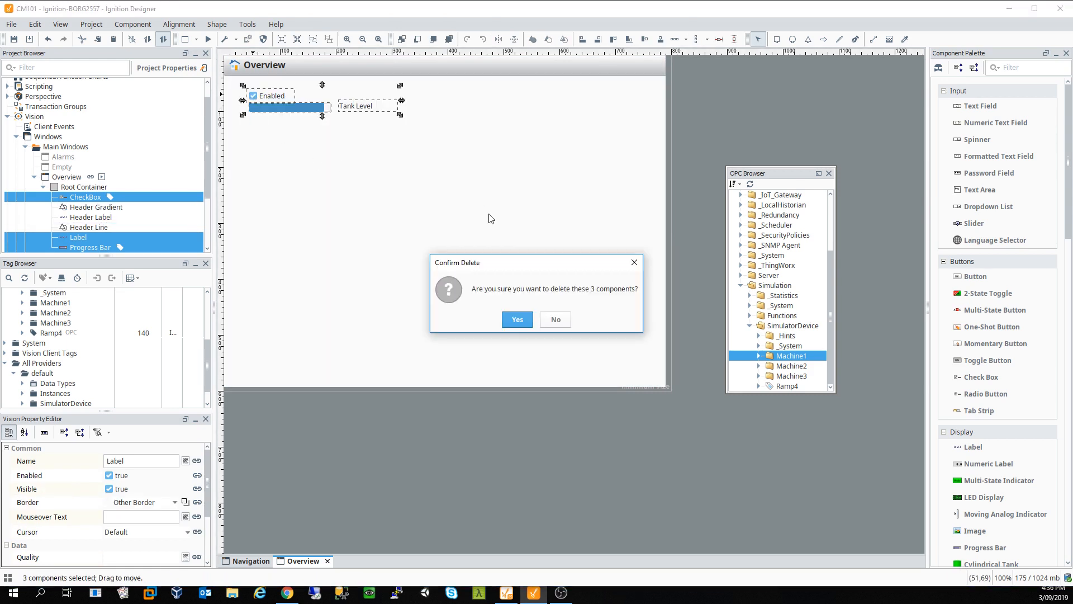
left_click(530, 326)
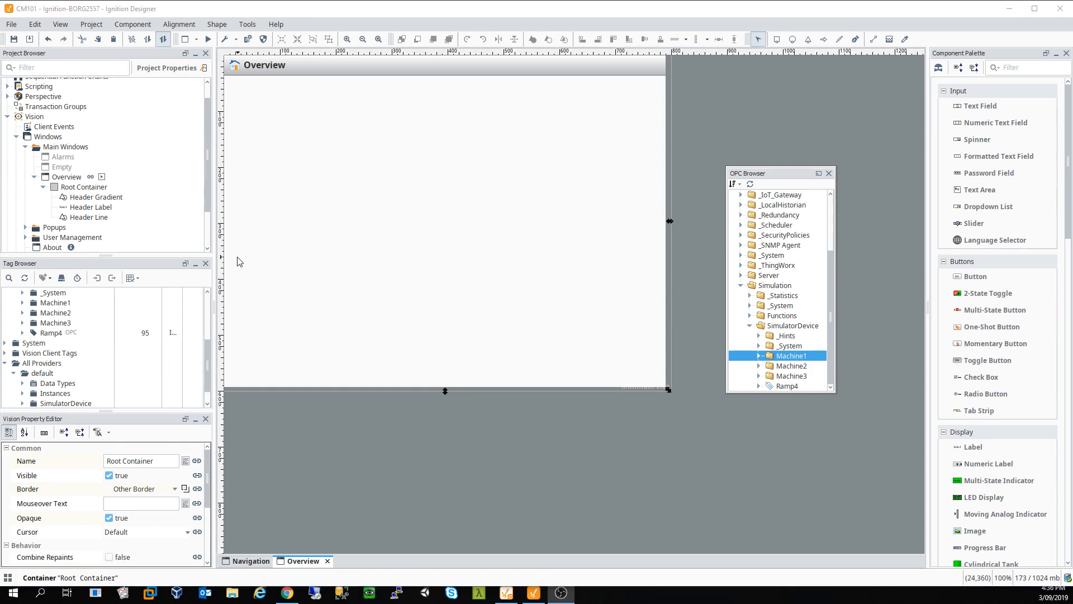
Step: Place Machine1's Enabled tag on the Overview window as a multi-state indicator near the top left
scroll(146, 308, "up", 1)
scroll(58, 337, "up", 2)
scroll(58, 341, "up", 1)
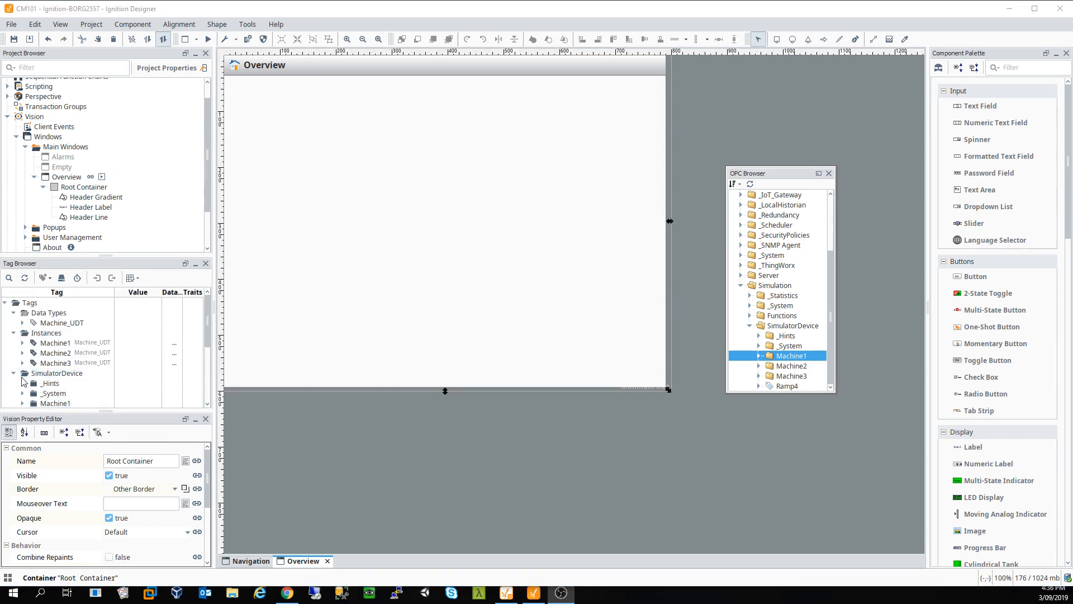
left_click(11, 379)
left_click(22, 343)
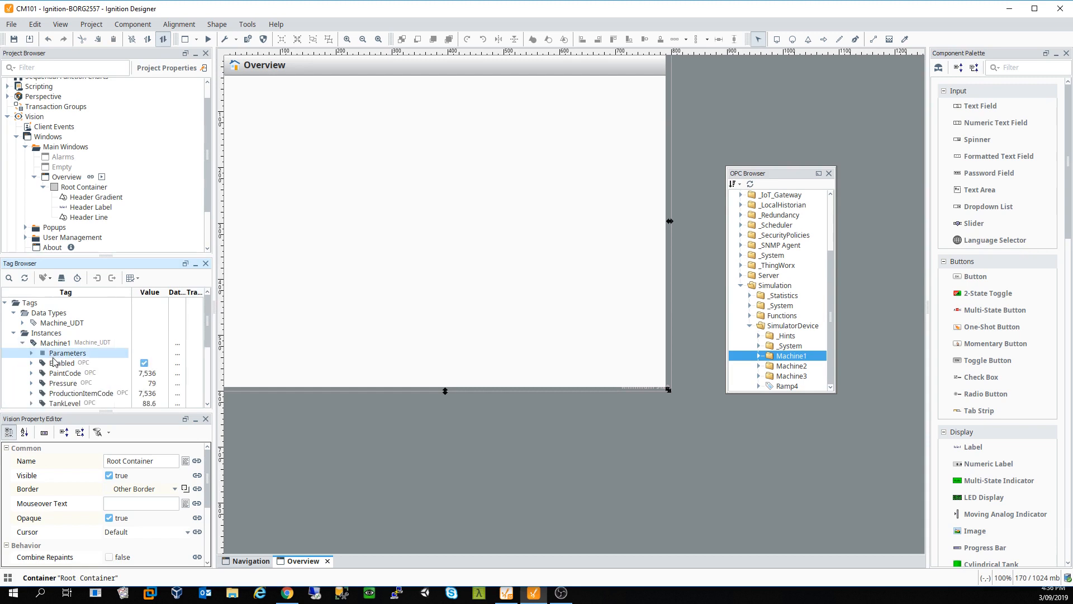
left_click(58, 367)
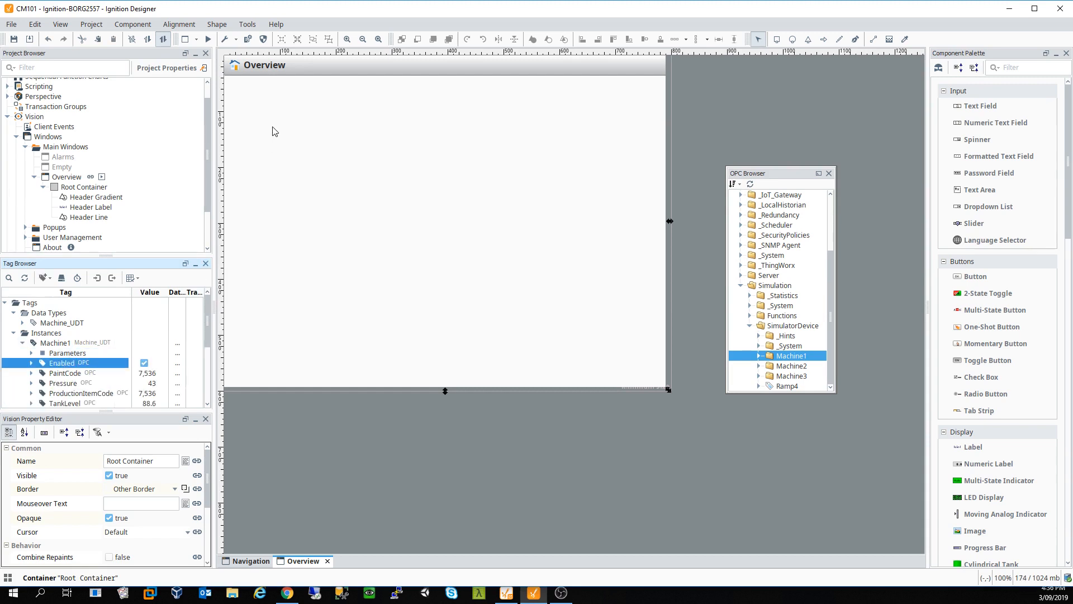
left_click_drag(78, 363, 311, 137)
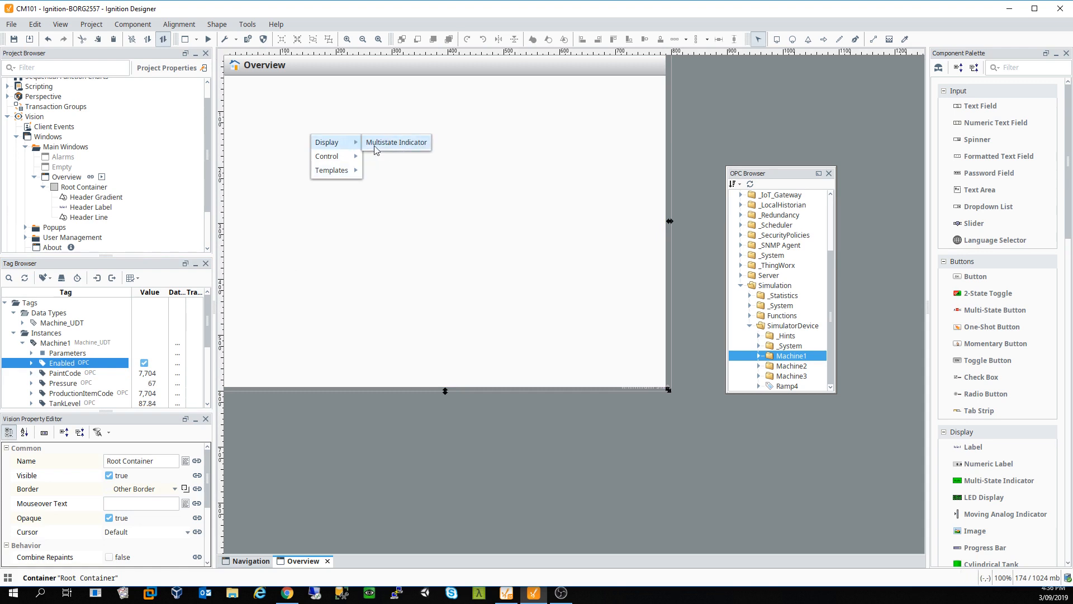
mouse_move(355, 150)
left_click(395, 143)
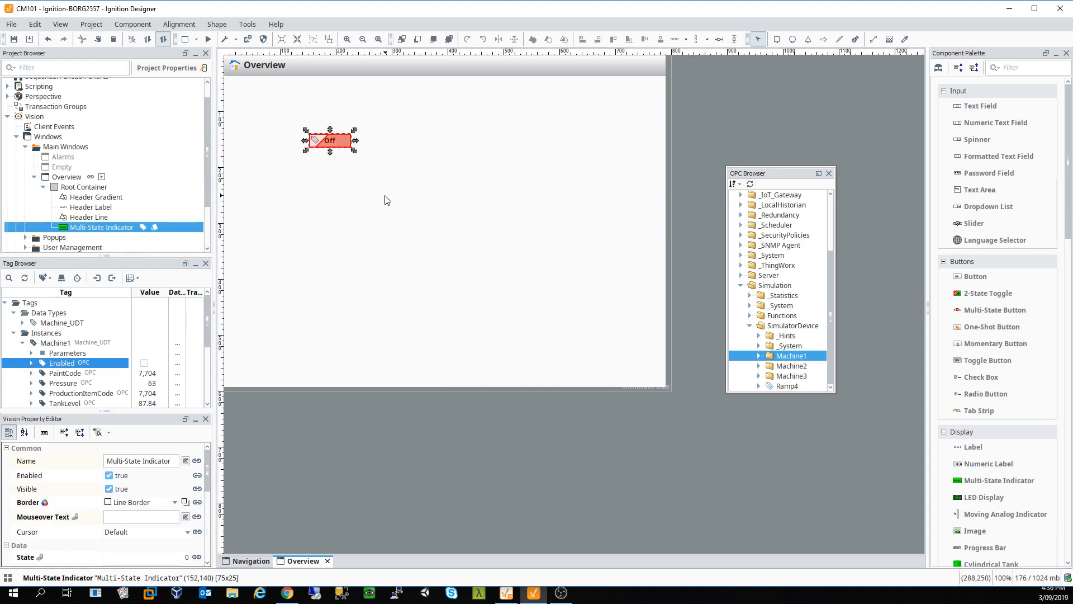
left_click(384, 196)
left_click_drag(337, 148, 289, 125)
left_click(337, 158)
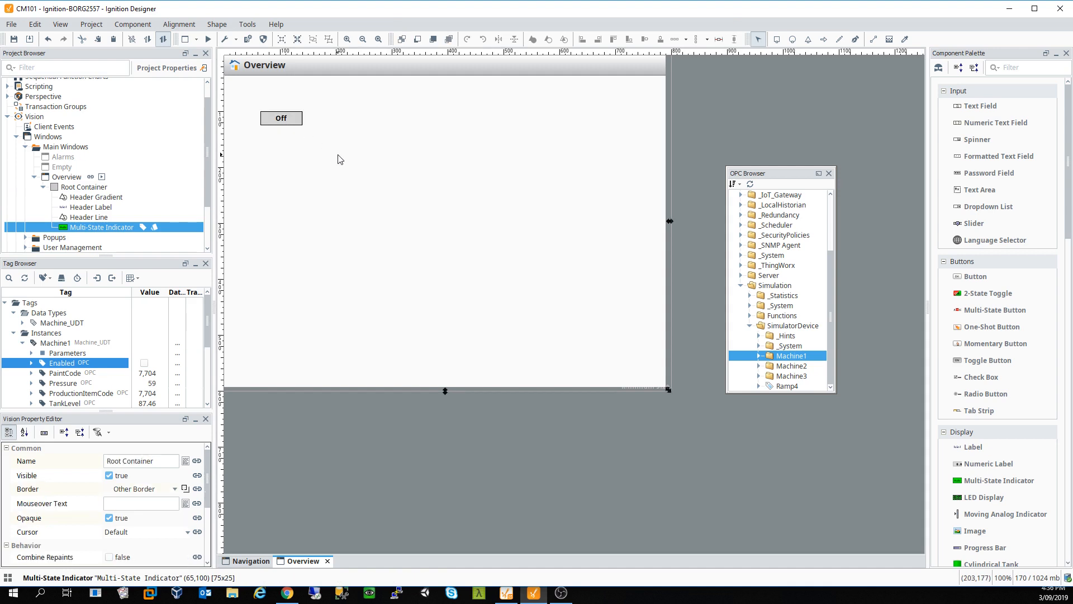
Step: Turn on Machine1's Enabled tag, then delete the multi-state indicator from the window
left_click(144, 363)
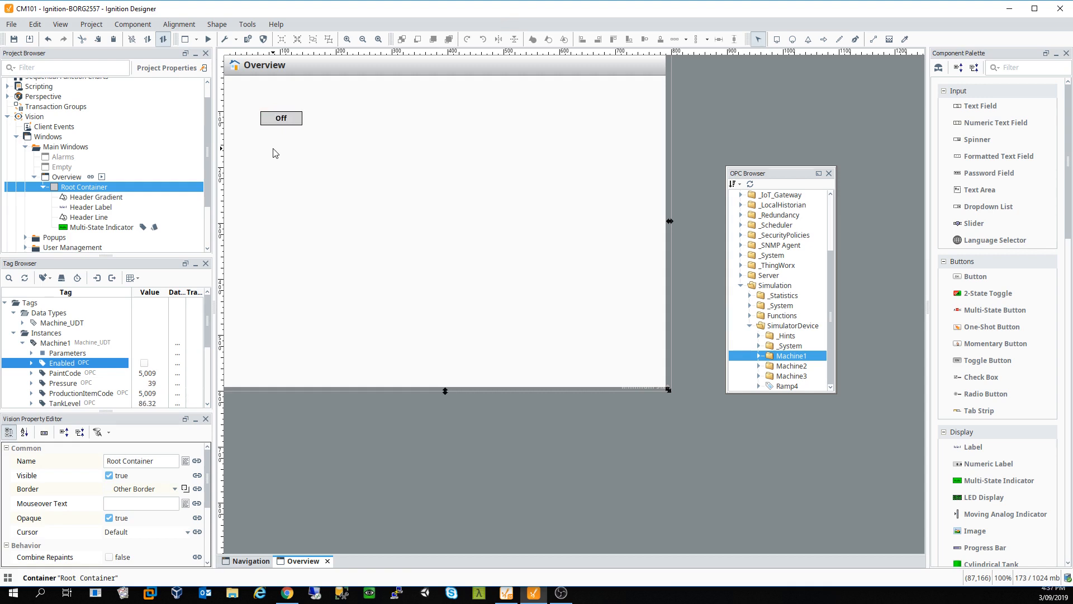
left_click(43, 188)
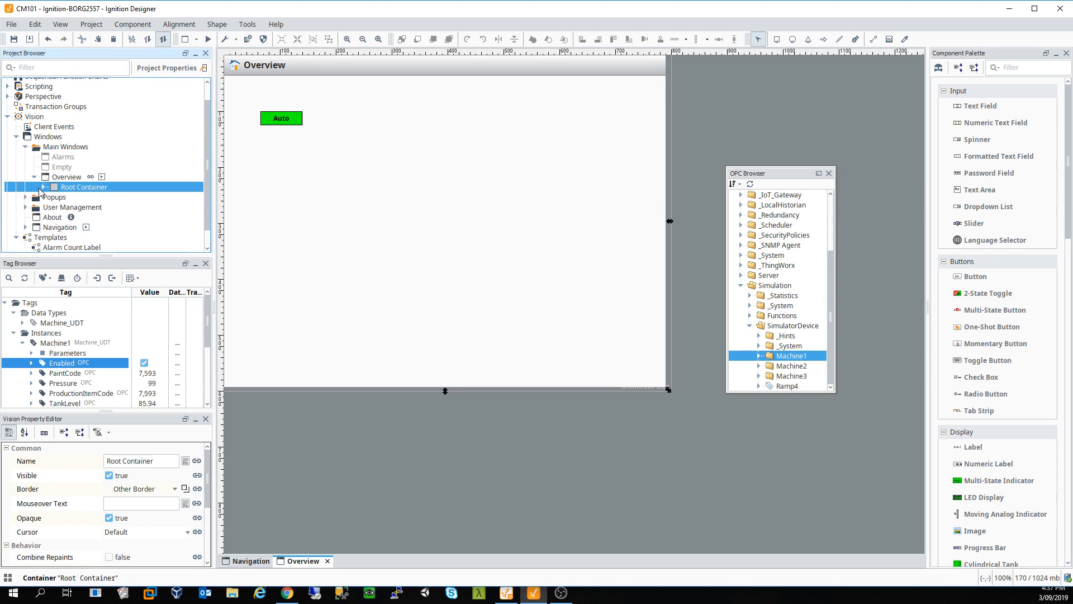
left_click(291, 124)
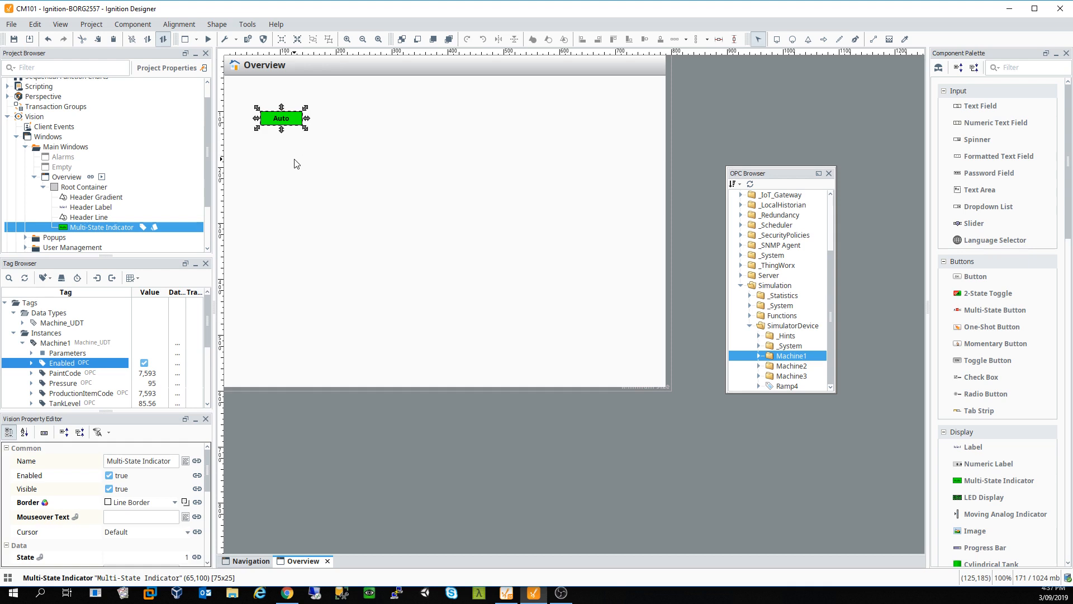
key("Delete")
left_click(515, 319)
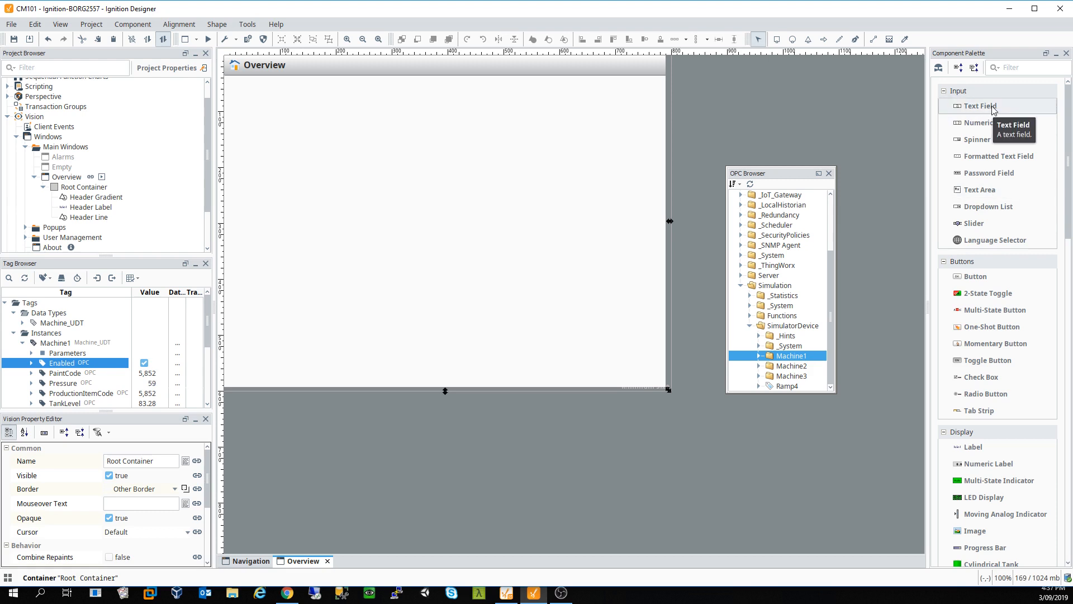
left_click_drag(992, 110, 588, 228)
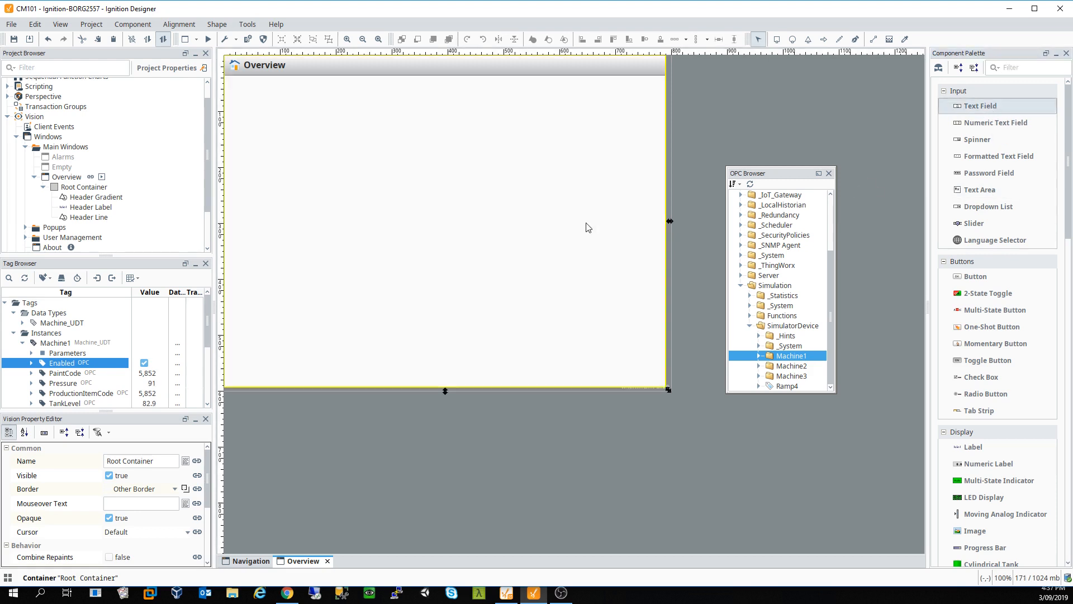
left_click_drag(320, 173, 320, 173)
left_click(403, 223)
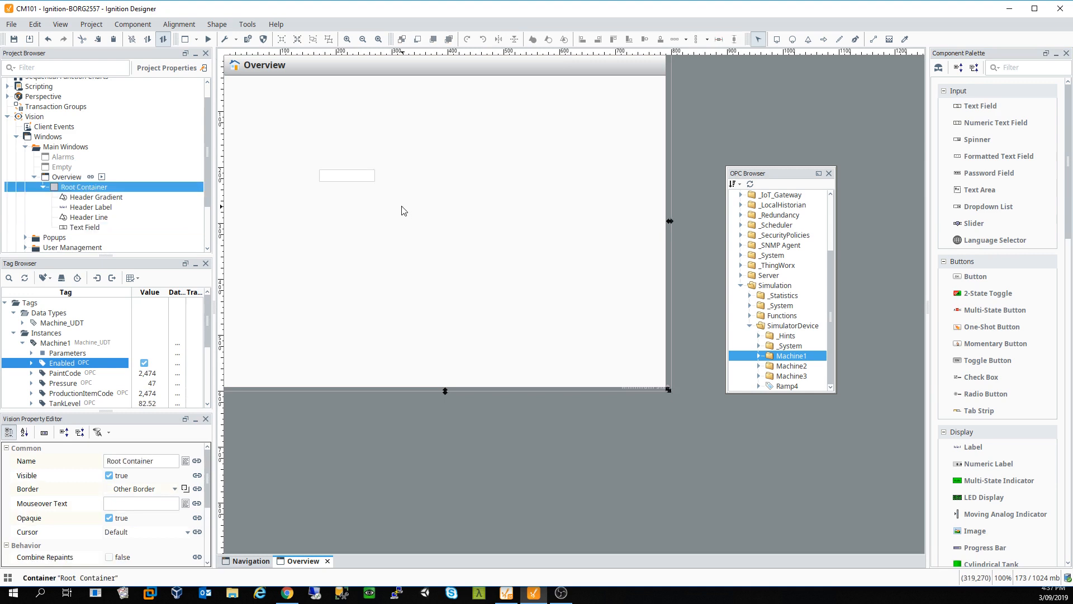
left_click(31, 363)
scroll(85, 377, "down", 2)
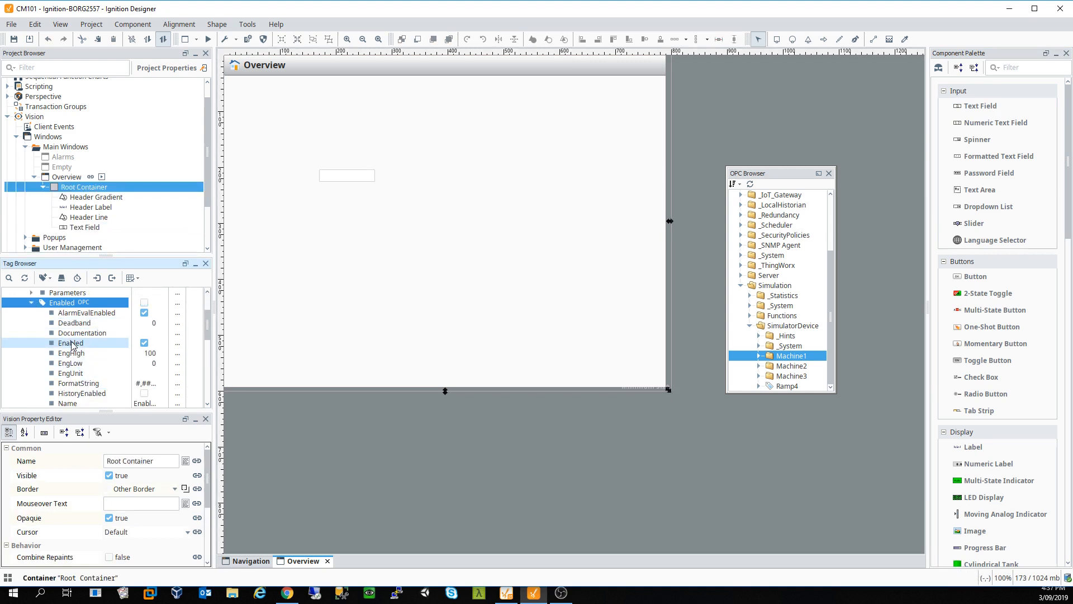
left_click_drag(71, 342, 337, 179)
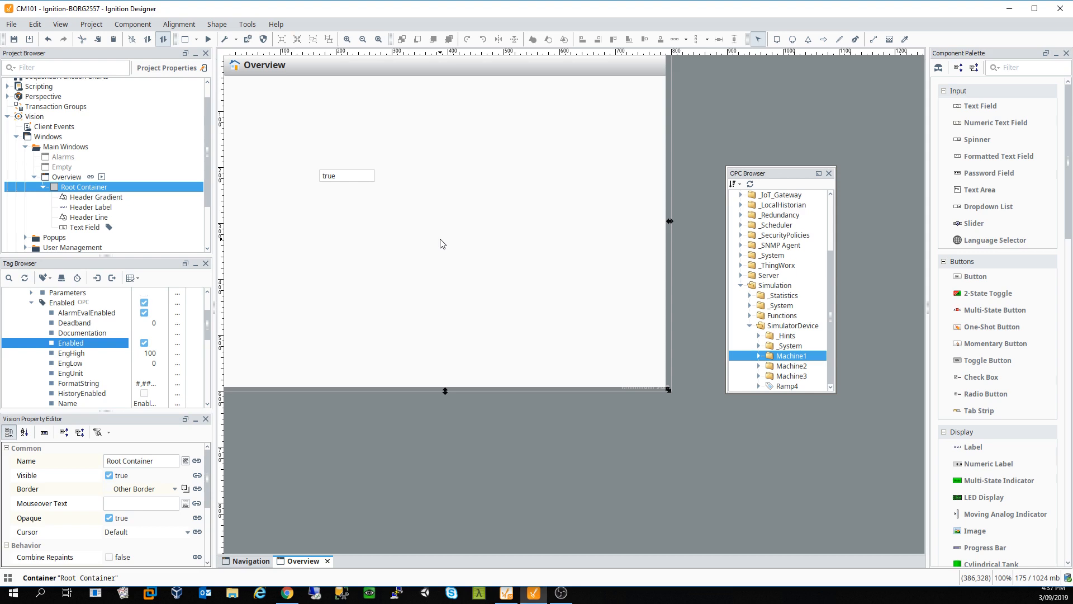
left_click(352, 180)
key("Delete")
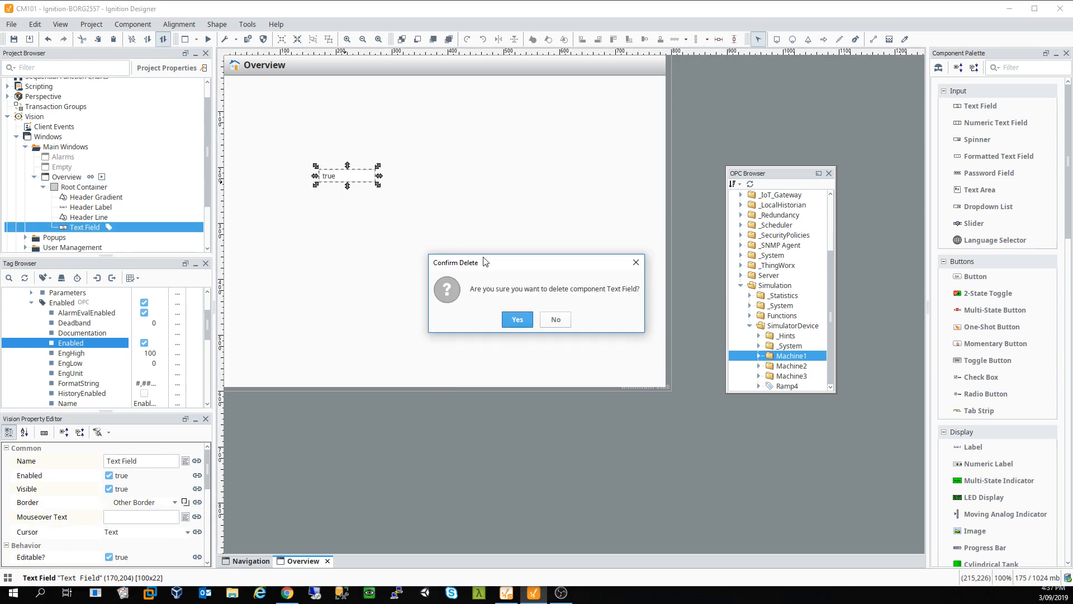
left_click(518, 320)
scroll(77, 221, "down", 2)
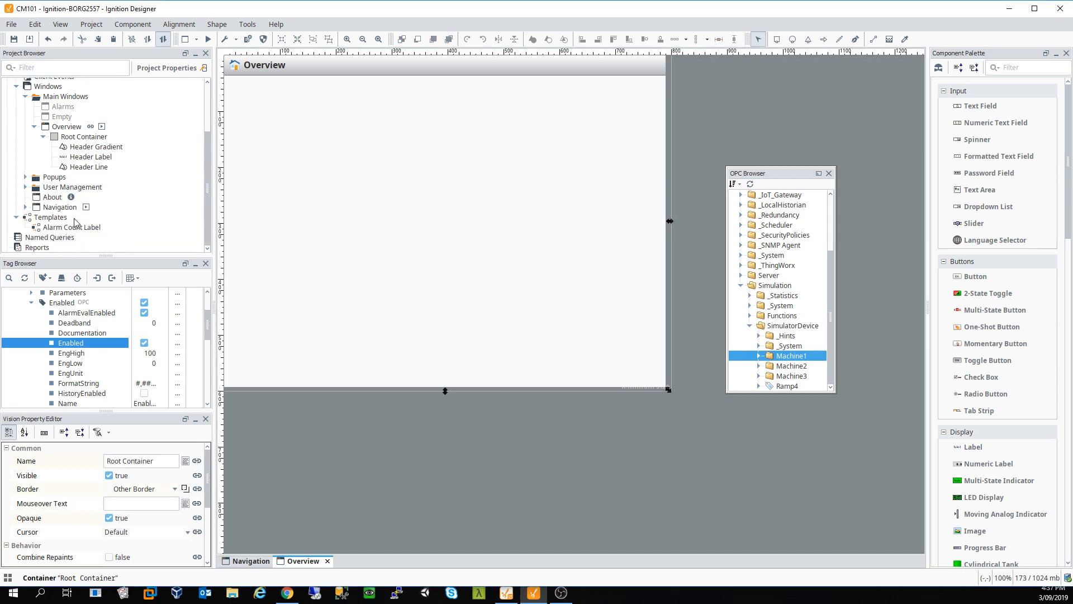
Step: Create a new template named Machine_Template under Templates
right_click(50, 217)
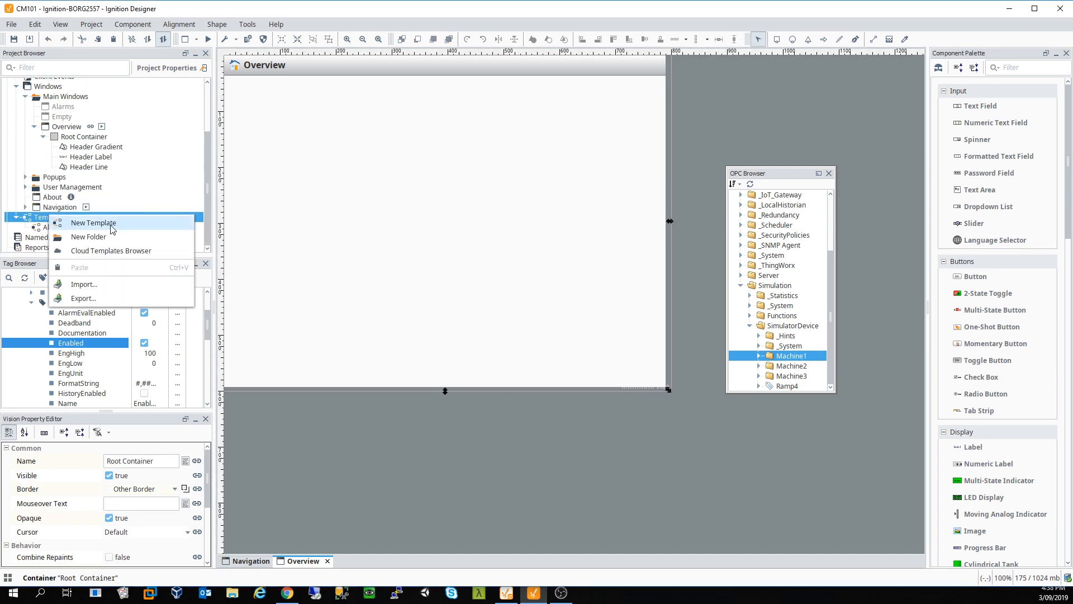
left_click(112, 227)
type("Mac")
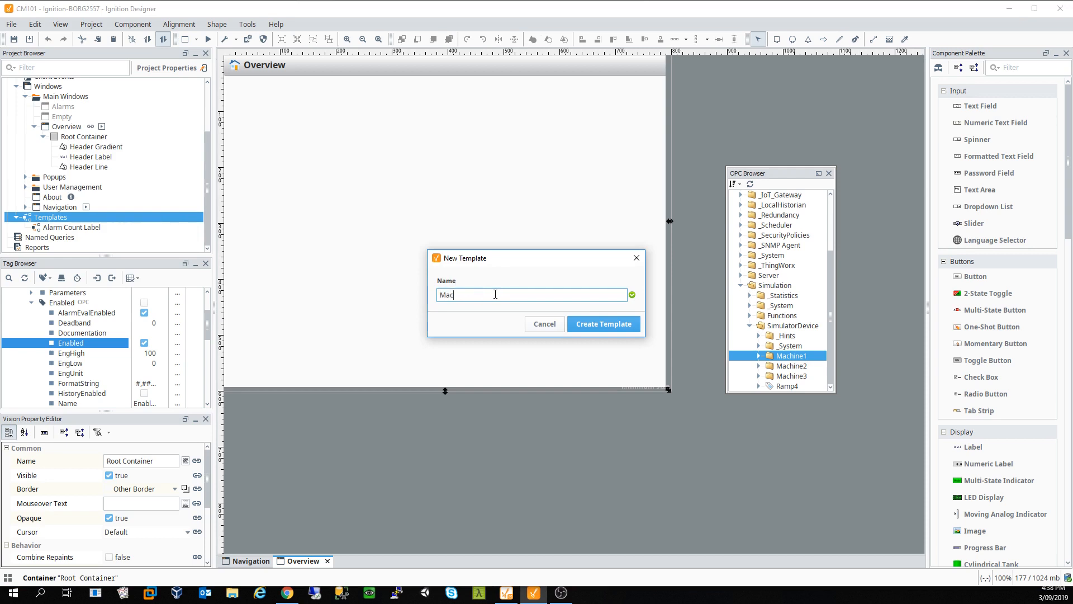
type("hine_Template")
key("Return")
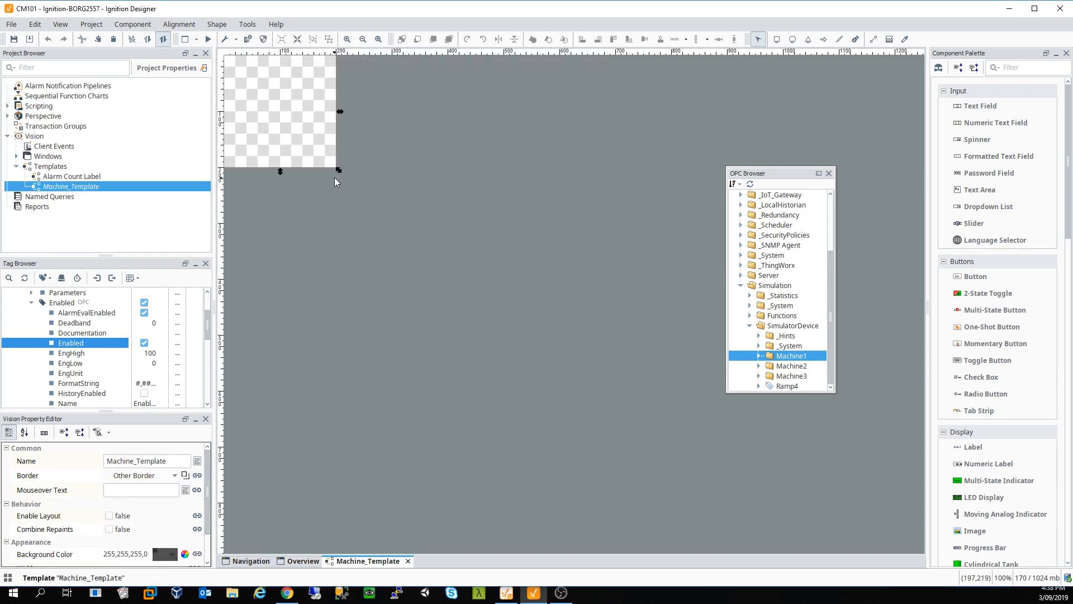
scroll(73, 363, "up", 2)
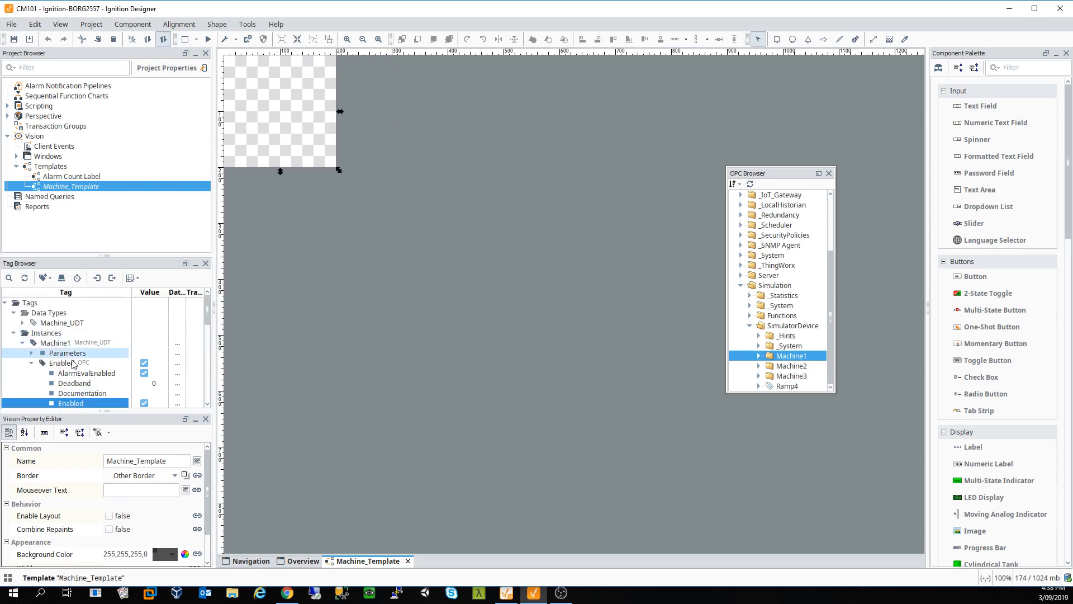
double_click(71, 363)
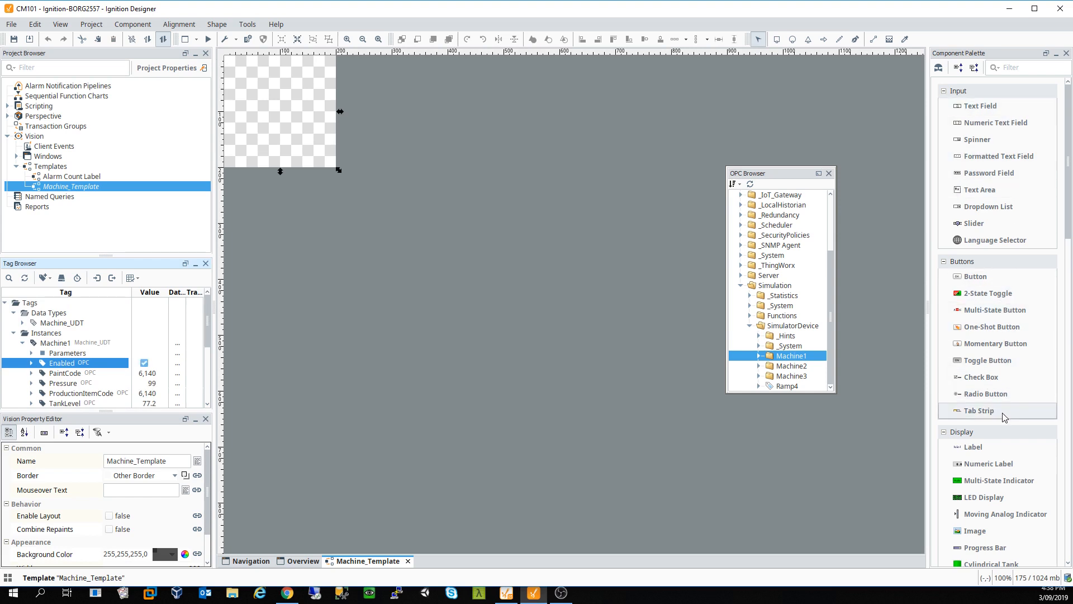
Step: Add a check box at the top-left, trying and discarding an analog indicator and a level indicator
left_click_drag(981, 377, 256, 70)
left_click(273, 108)
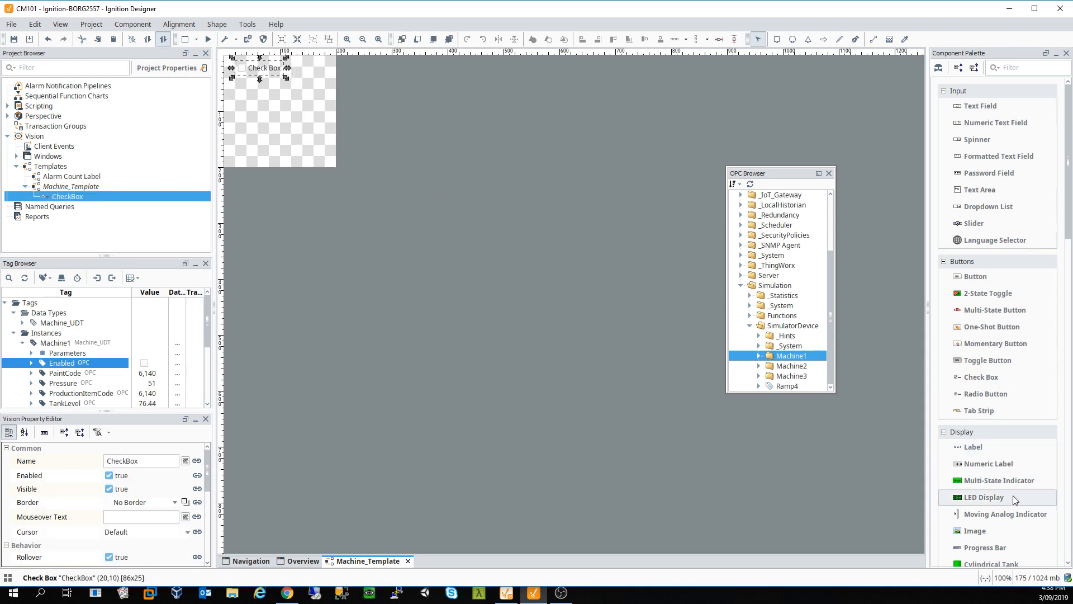
scroll(1013, 495, "down", 1)
left_click_drag(1009, 499, 657, 466)
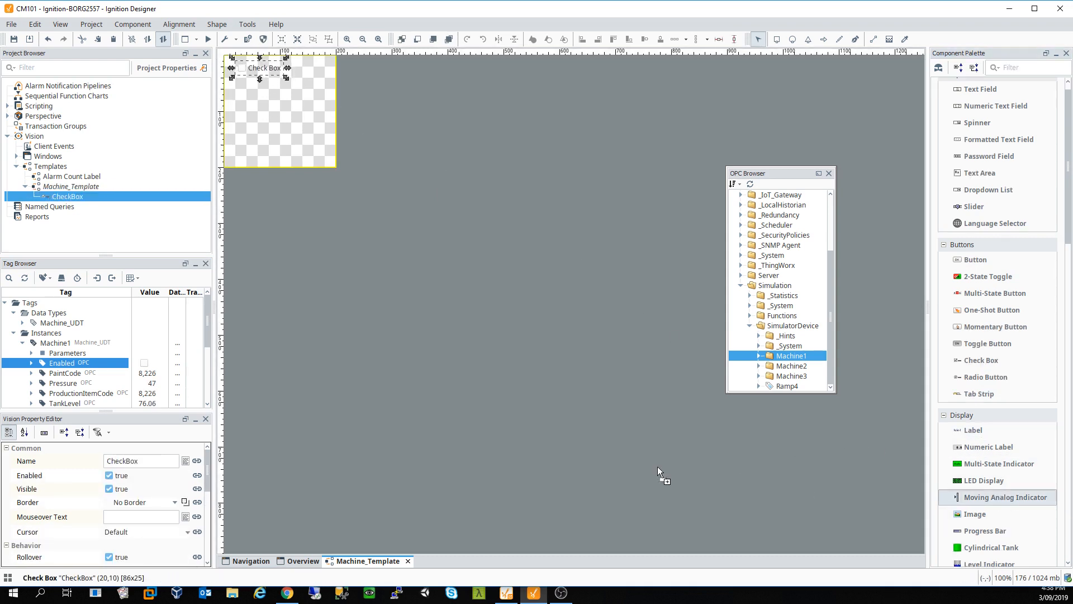
left_click_drag(260, 112, 260, 112)
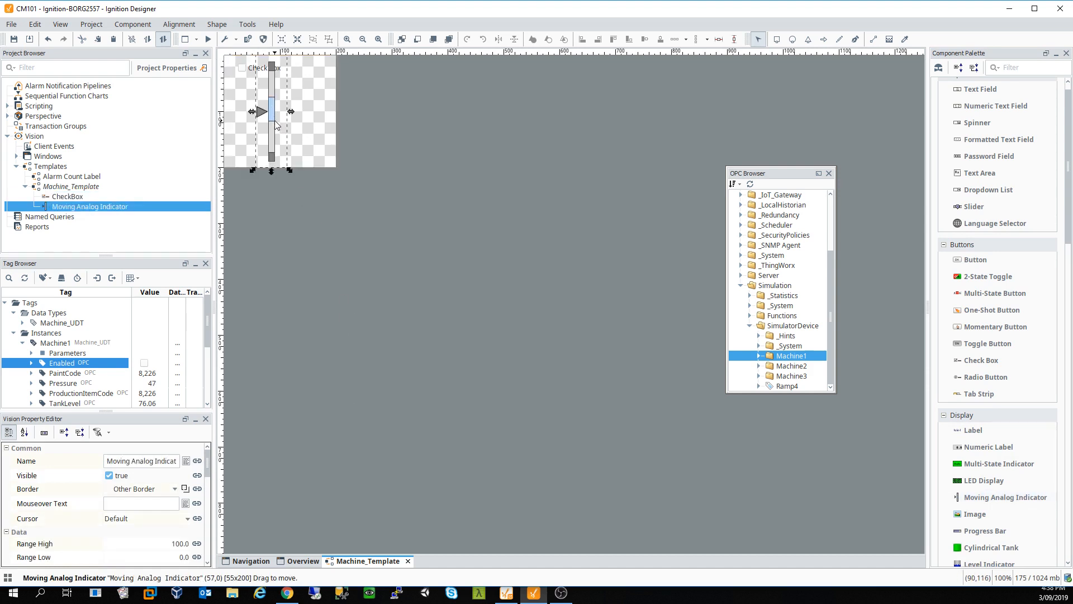
key("Delete")
left_click(516, 319)
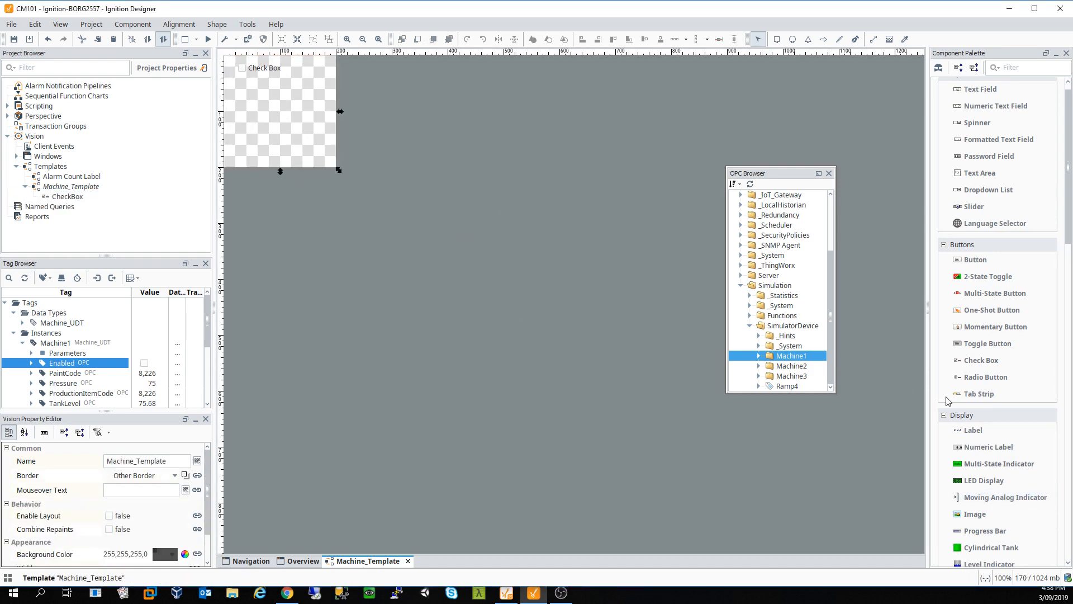
scroll(998, 358, "down", 2)
left_click_drag(1011, 521, 369, 269)
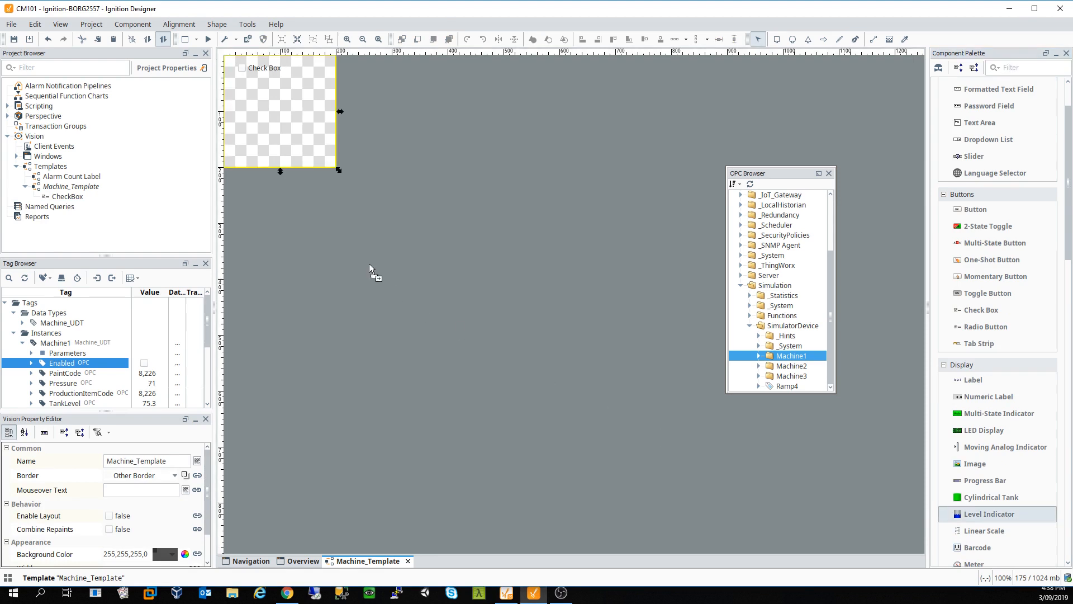
left_click_drag(272, 120, 268, 126)
key("Delete")
left_click(518, 327)
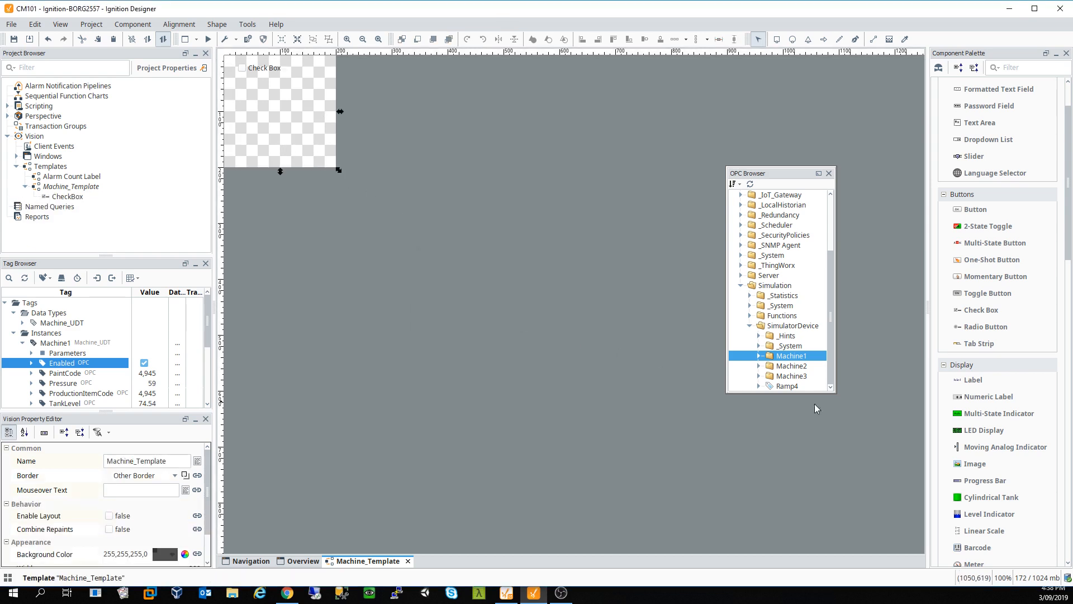
Step: Add a cylindrical tank below the check box and nudge both into position
left_click_drag(1006, 498, 353, 250)
mouse_move(260, 114)
left_mouse_down()
mouse_move(290, 119)
mouse_move(270, 116)
left_mouse_up()
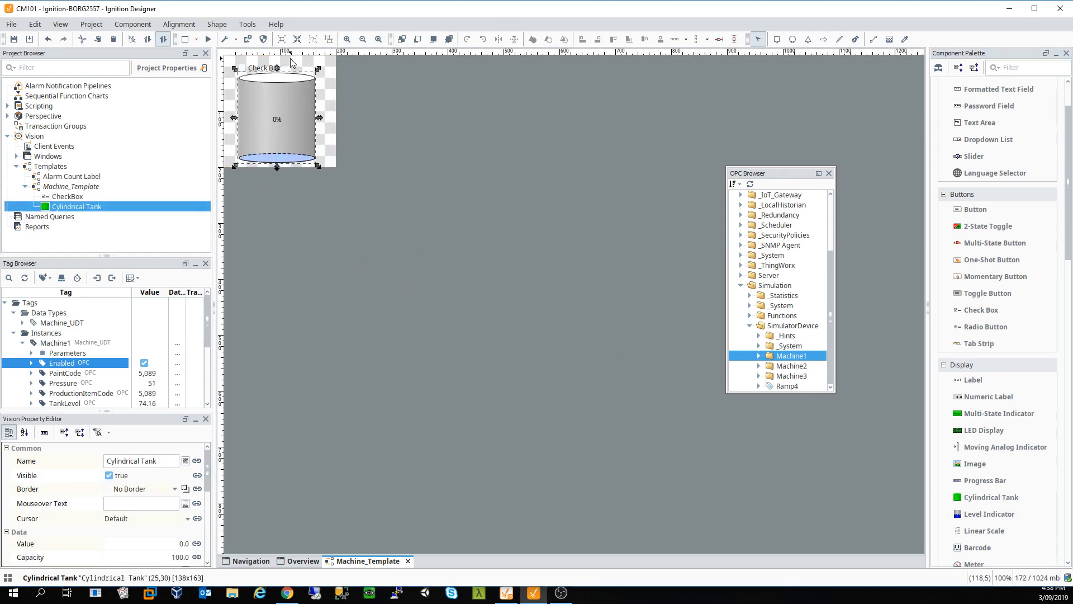
left_click(290, 66)
left_click_drag(259, 68, 264, 66)
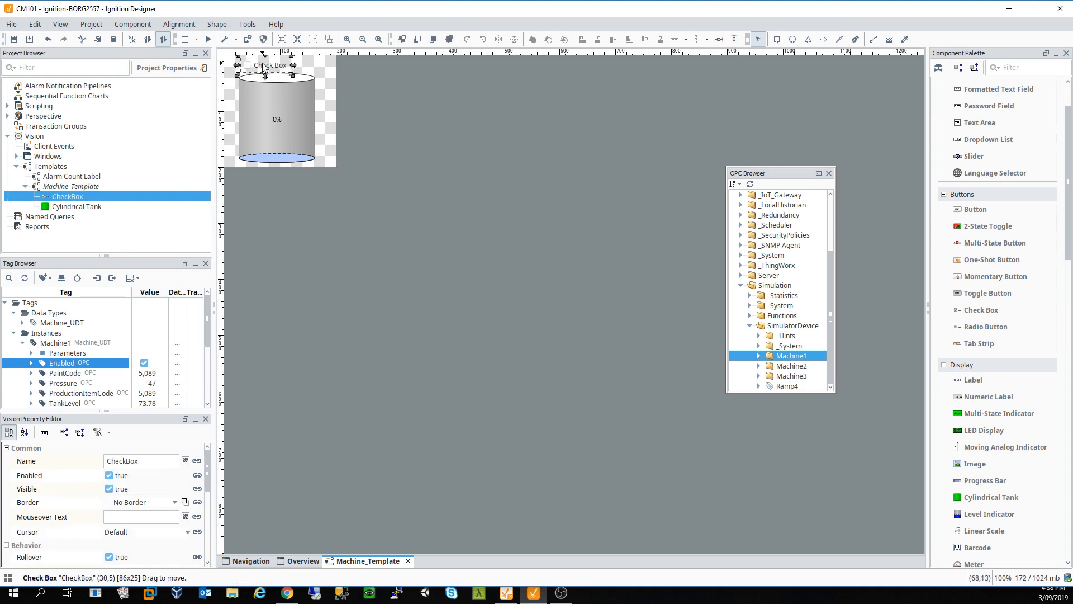
Step: Label the template check box 'Machine Enabled' and widen it so the text fits
double_click(151, 464)
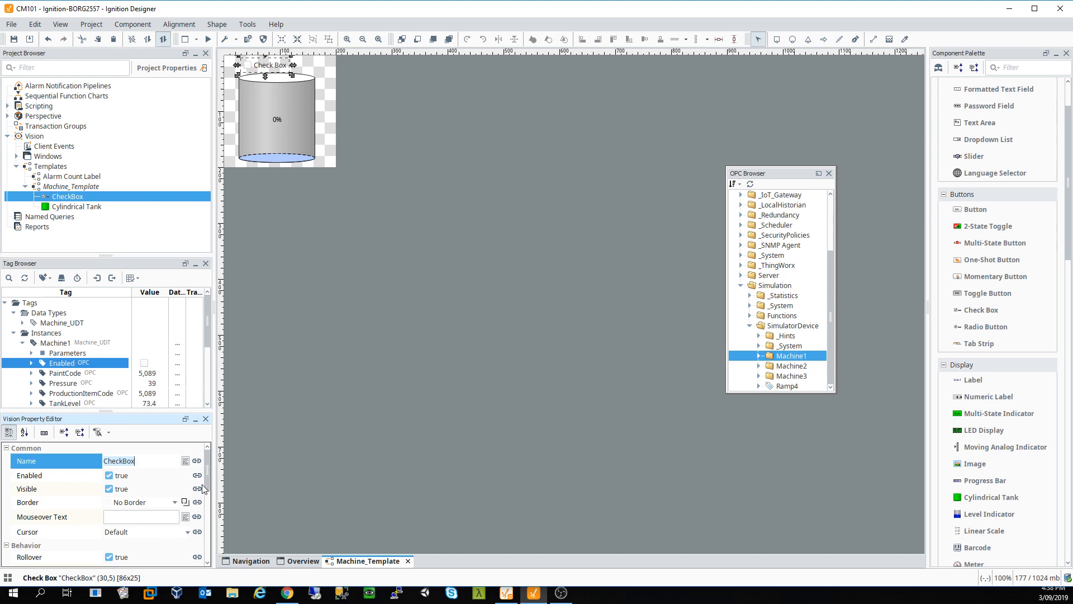
left_click_drag(206, 478, 202, 535)
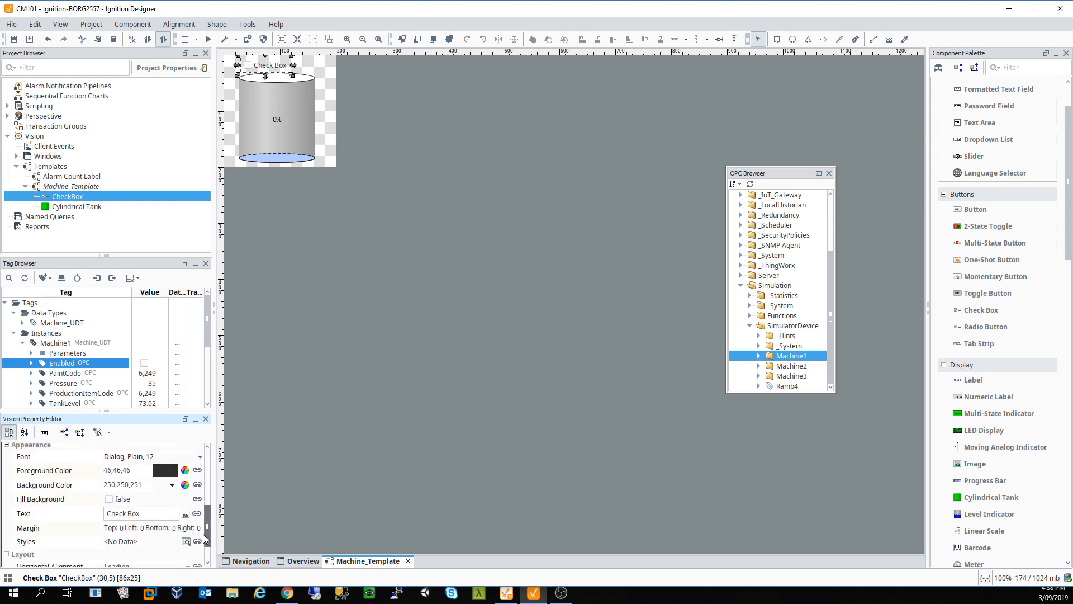
double_click(158, 508)
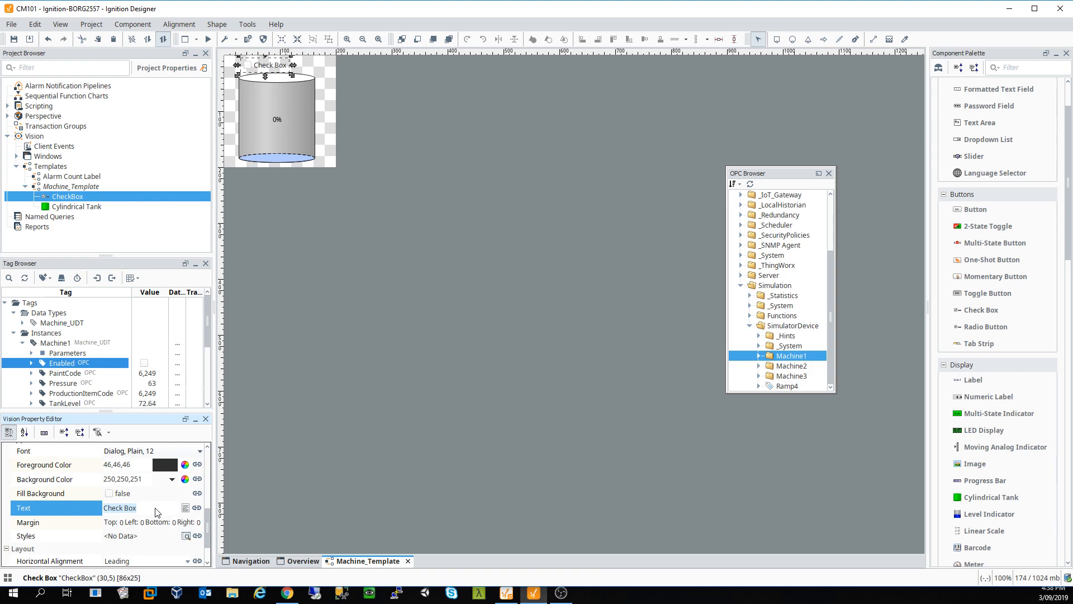
type("Machine Enablede")
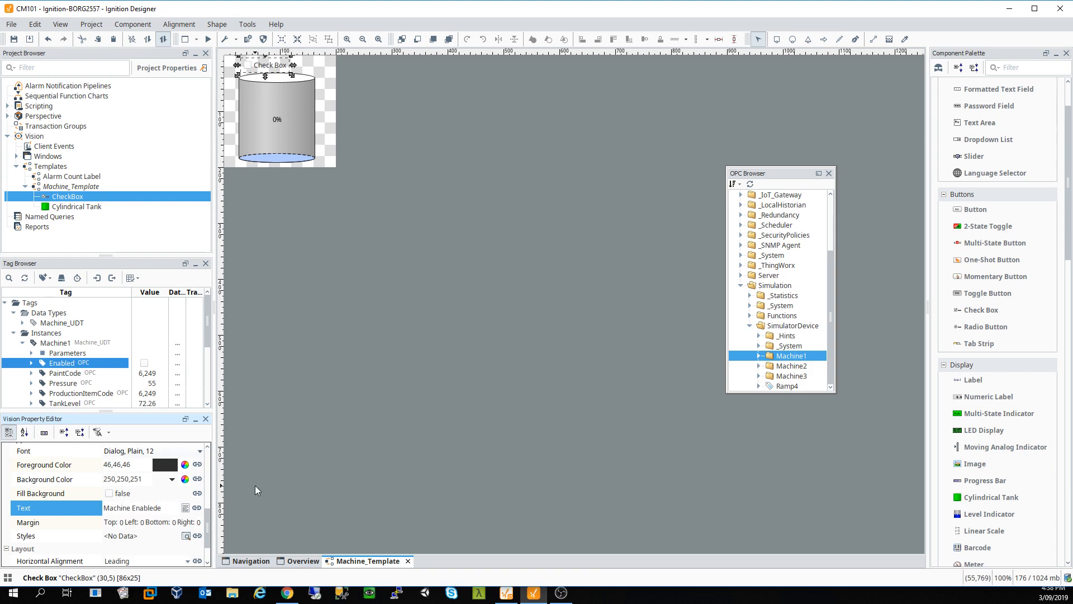
left_click(350, 460)
left_click(279, 65)
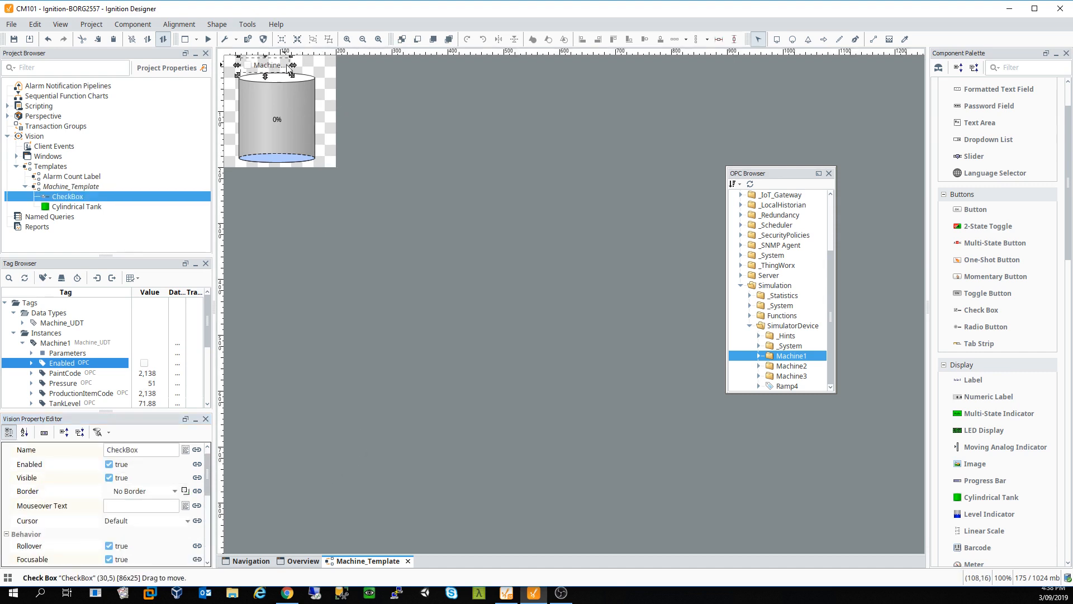
left_click_drag(292, 66, 318, 66)
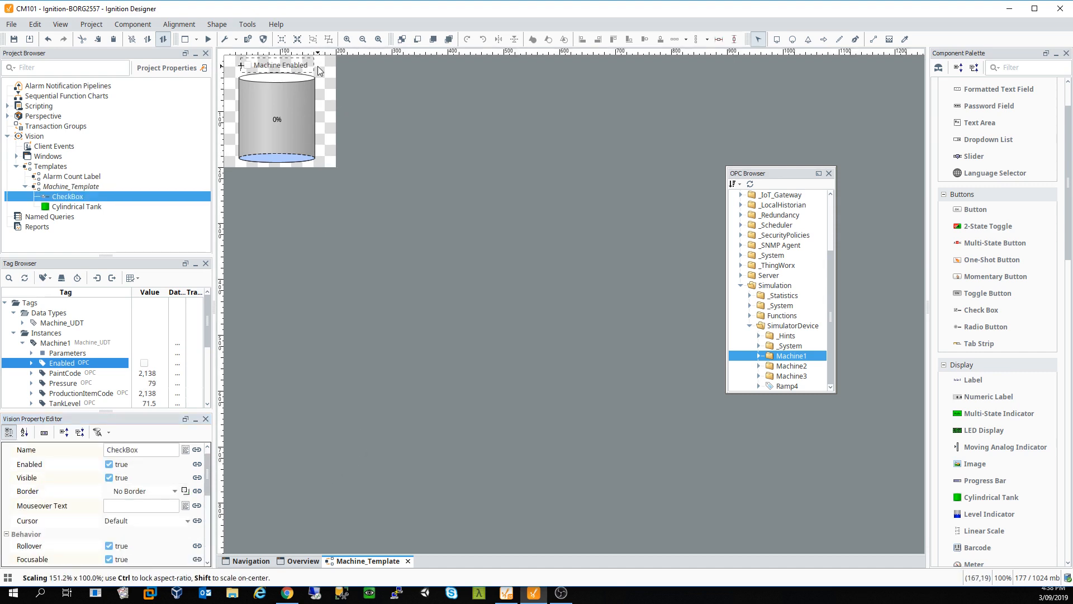
Step: Collapse Instances and drag the SimulatorDevice Machine1 Enabled tag onto the tank template
left_click(286, 108)
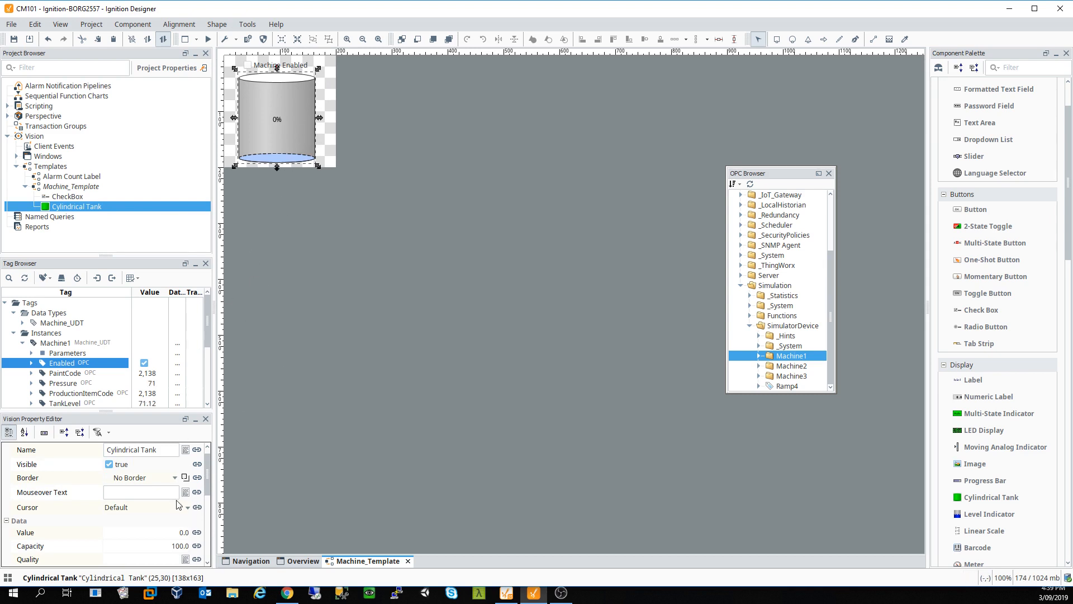
scroll(167, 503, "down", 3)
scroll(123, 481, "up", 3)
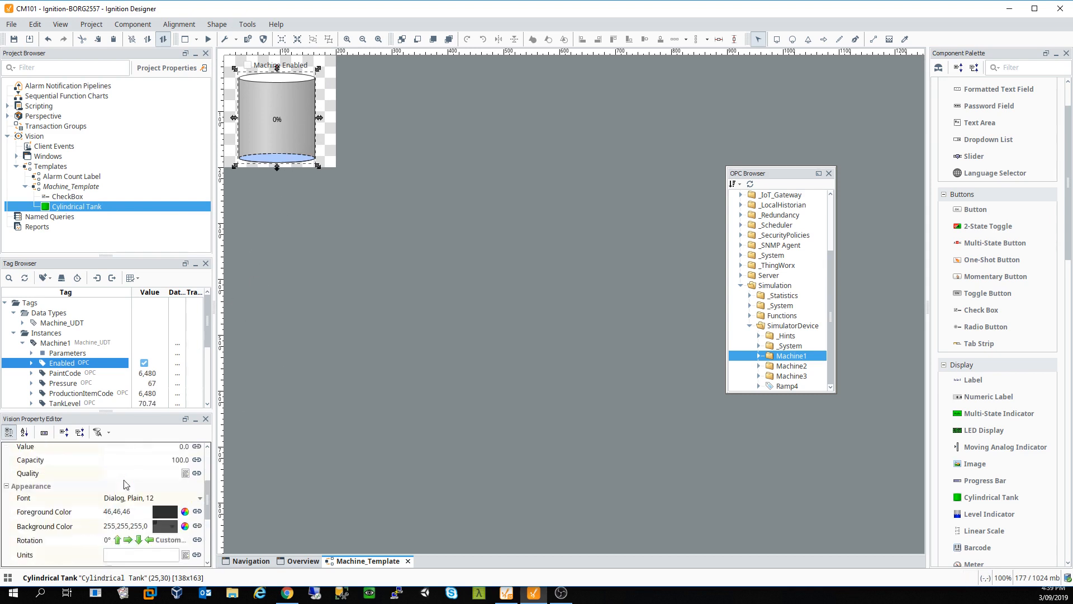
scroll(119, 473, "up", 1)
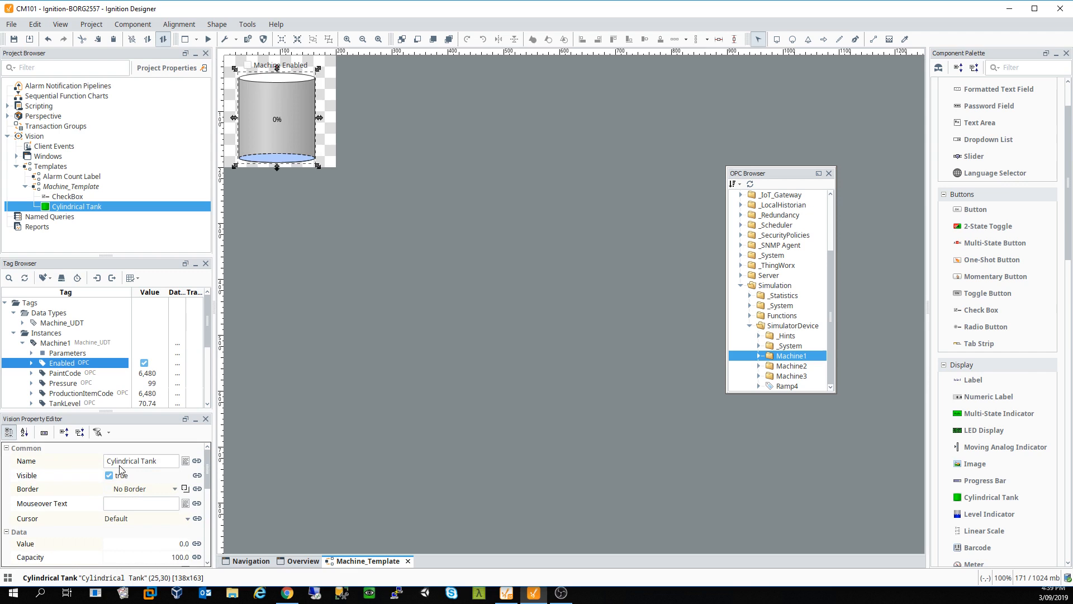
left_click(13, 333)
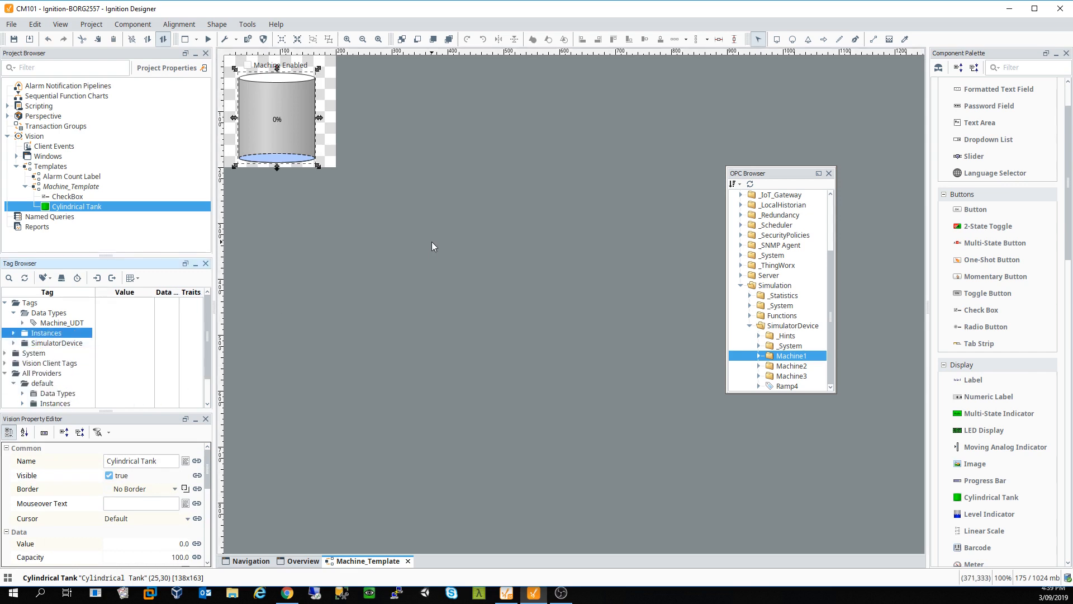
left_click(13, 344)
left_click(23, 373)
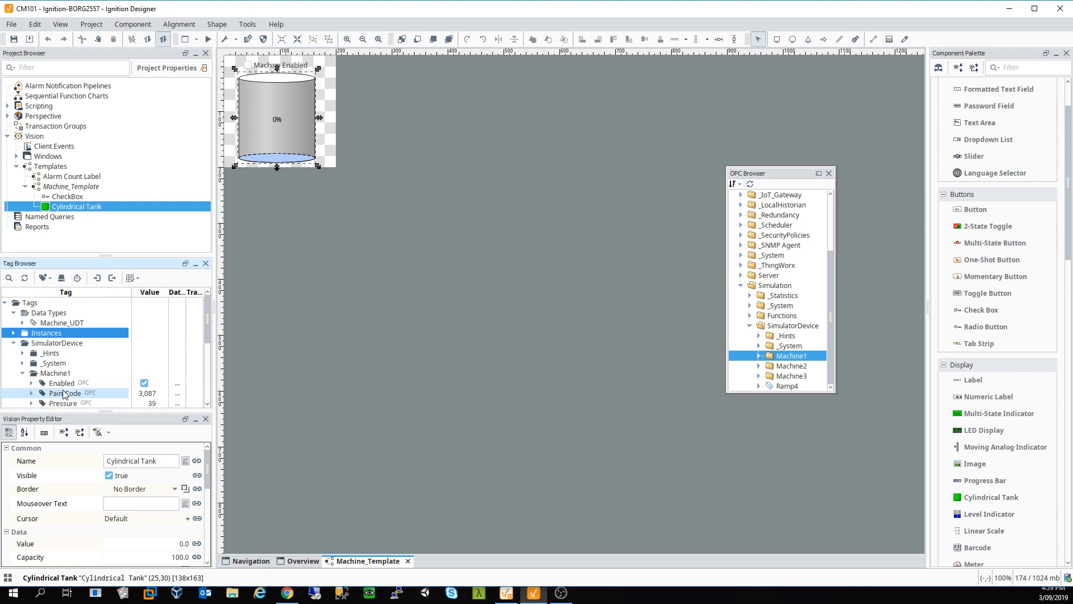
left_click(95, 382)
mouse_move(95, 383)
left_mouse_down()
mouse_move(274, 79)
mouse_move(269, 66)
mouse_move(295, 272)
mouse_move(125, 377)
mouse_move(91, 381)
left_mouse_up()
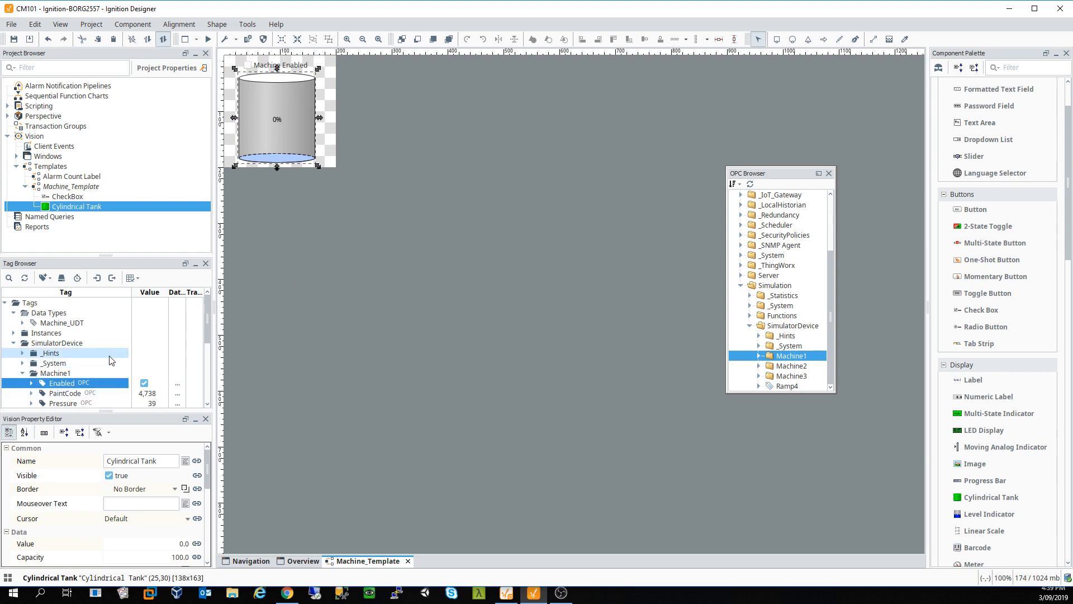
Step: Open Custom Properties for the whole Machine_Template via its Customizers menu
right_click(264, 65)
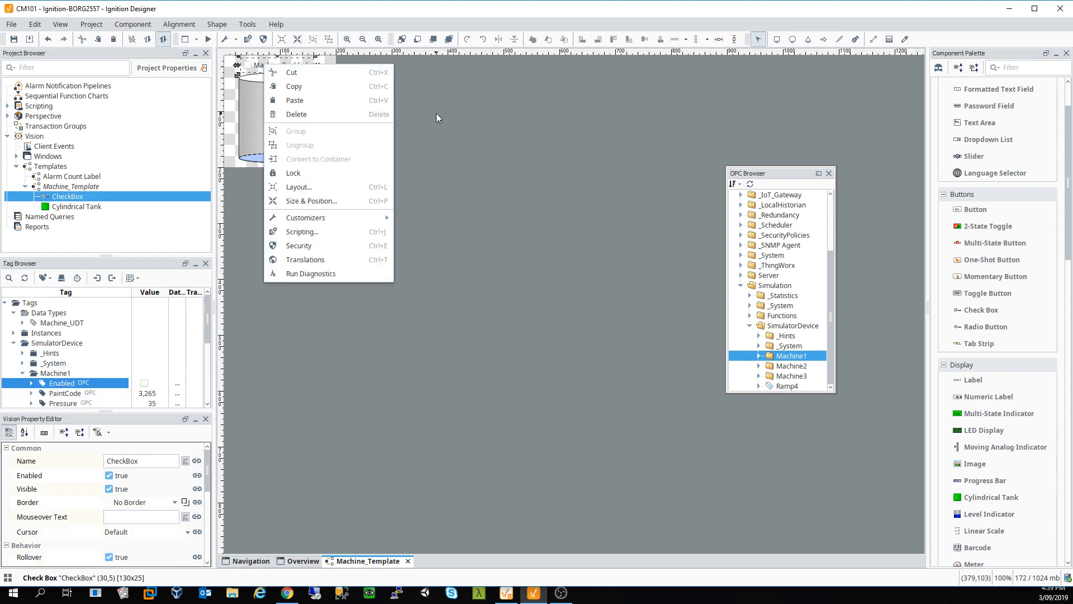
left_click(441, 177)
right_click(335, 138)
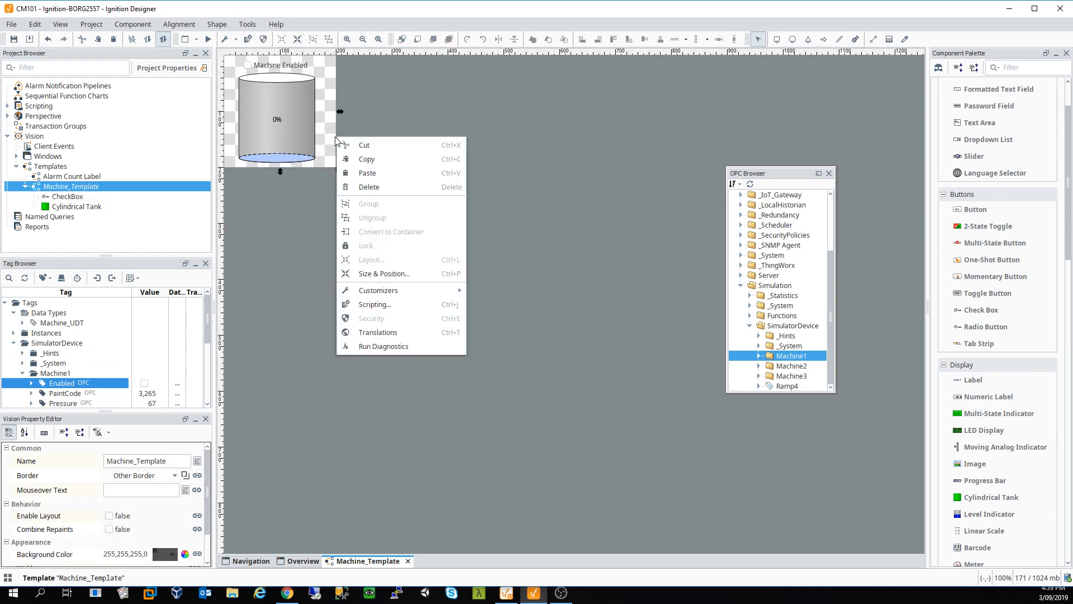
left_click(330, 140)
right_click(330, 141)
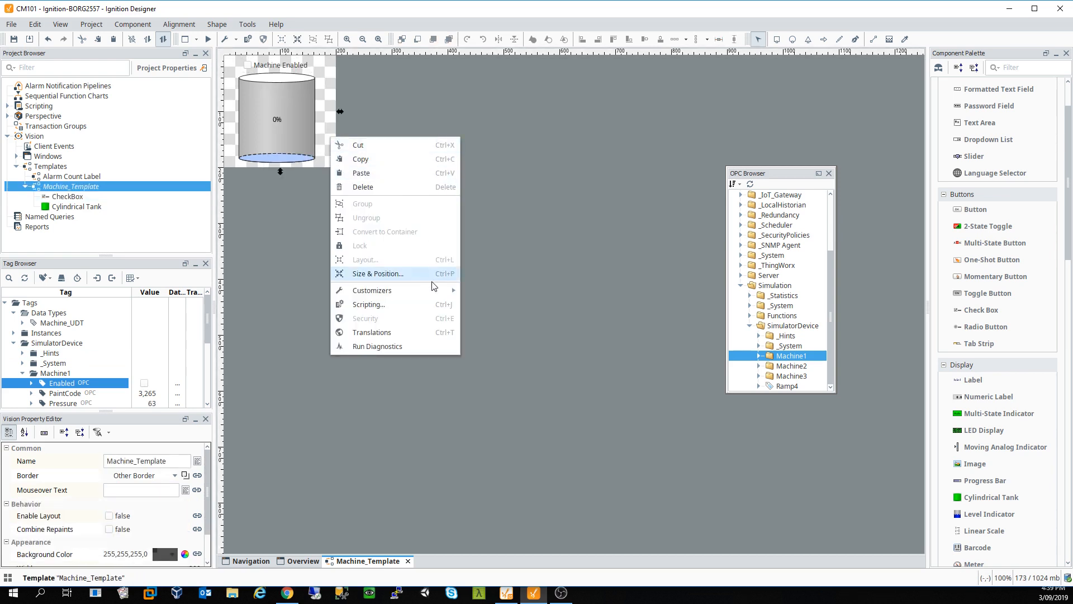
mouse_move(434, 290)
left_click(527, 291)
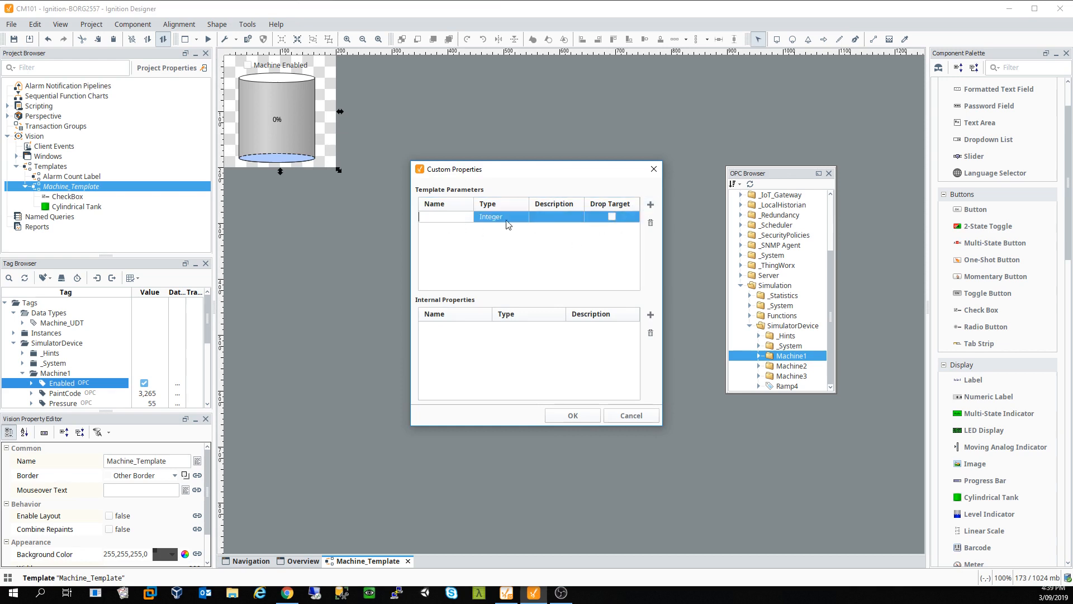
Step: Add a drop-target parameter named Machine of type Machine_UDT and confirm
left_click(651, 205)
type("M")
left_click(613, 217)
left_click(651, 205)
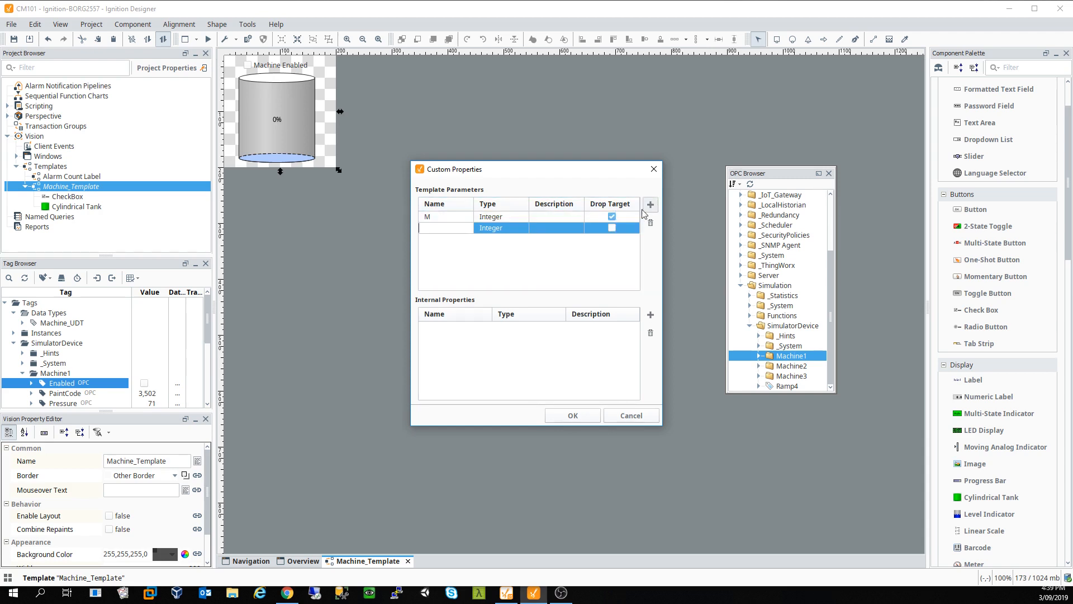
left_click(511, 217)
left_click(511, 217)
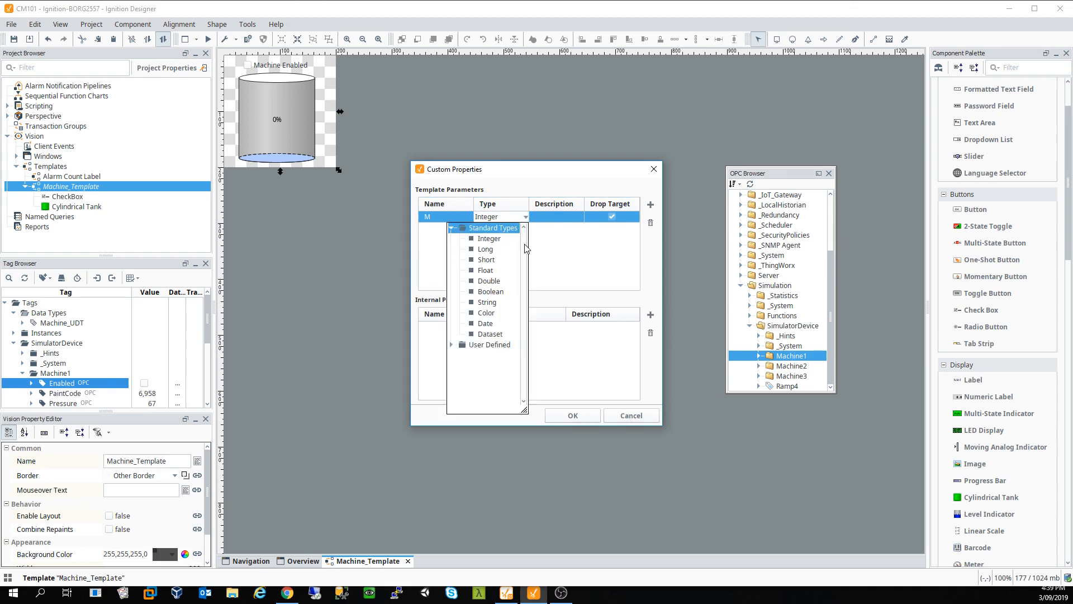
left_click(451, 345)
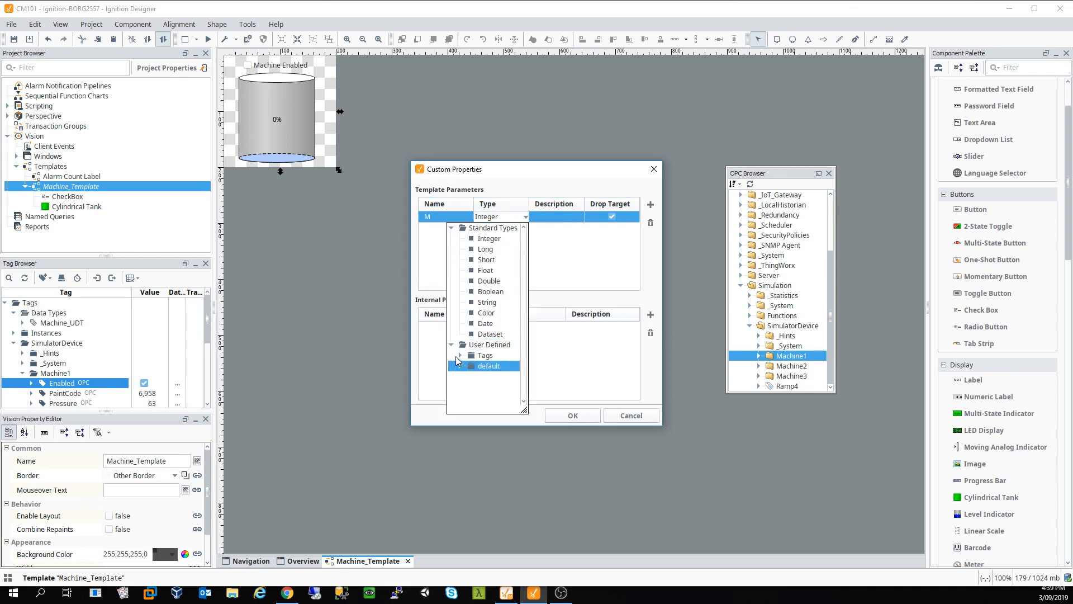
left_click(461, 357)
left_click(489, 367)
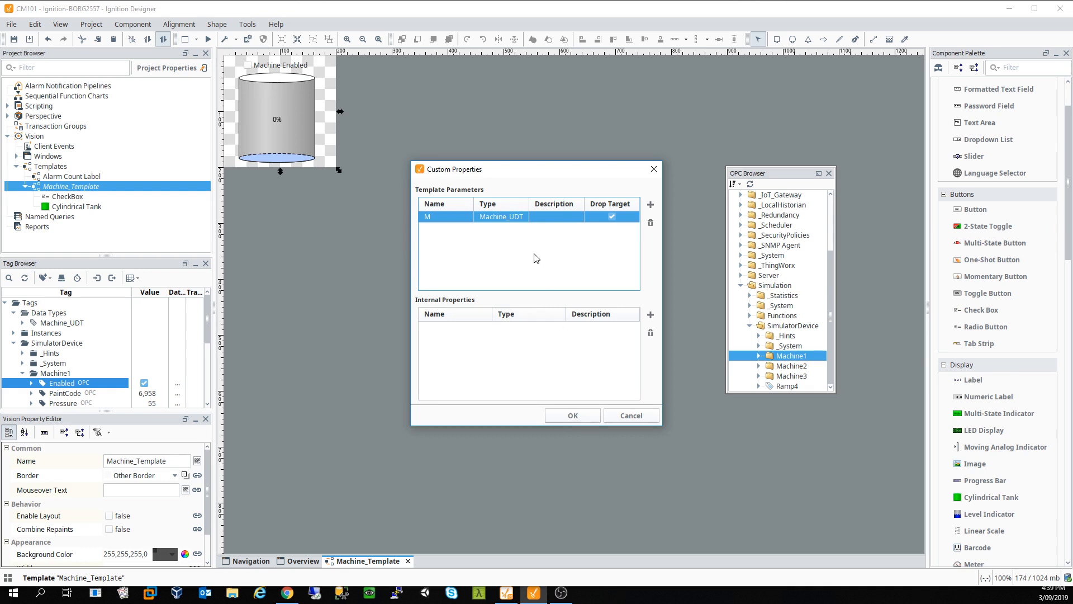
double_click(437, 217)
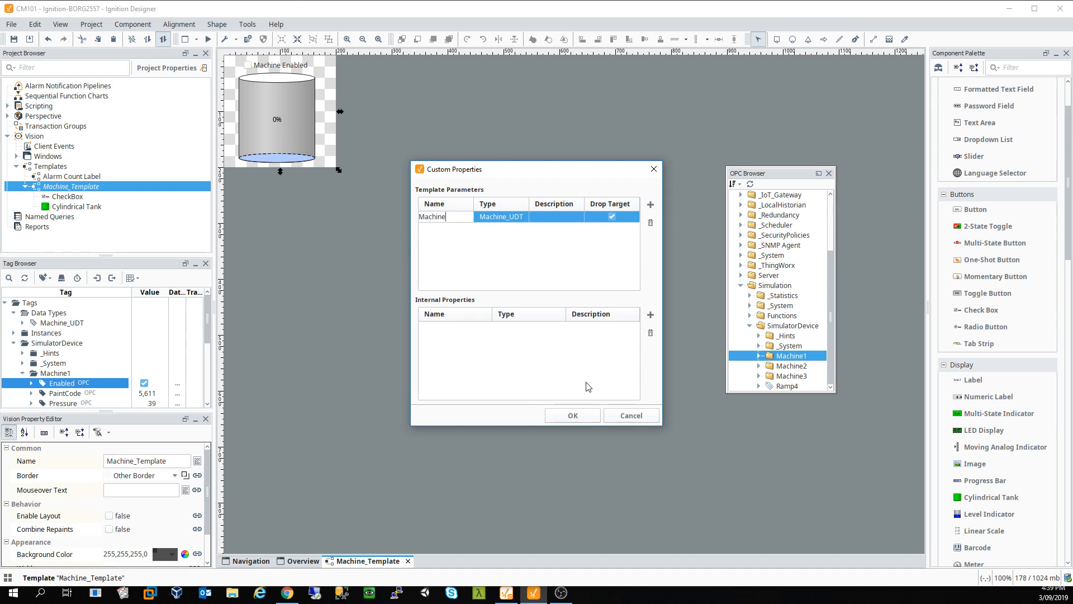
left_click(582, 417)
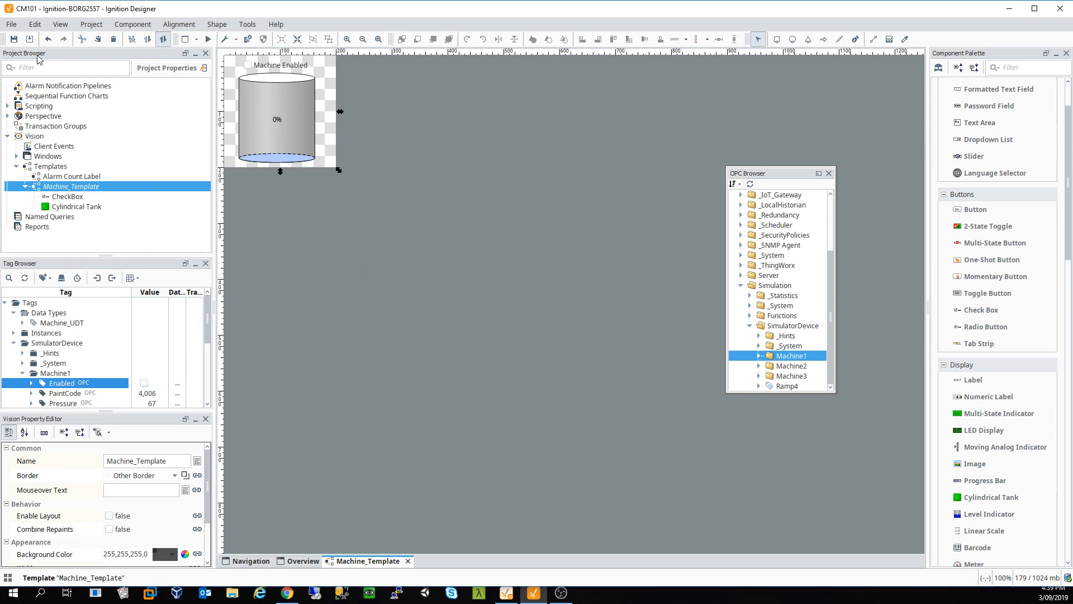
Step: Save the project and switch to Overview, re-expanding UDT Instances in the Tag Browser
left_click(14, 39)
left_click(319, 561)
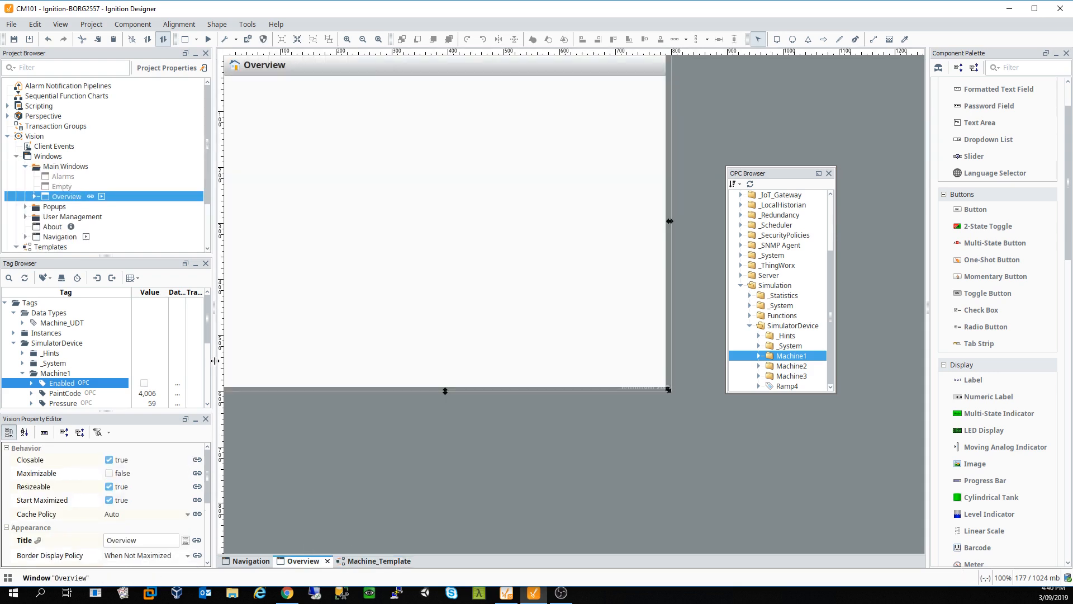
left_click(23, 373)
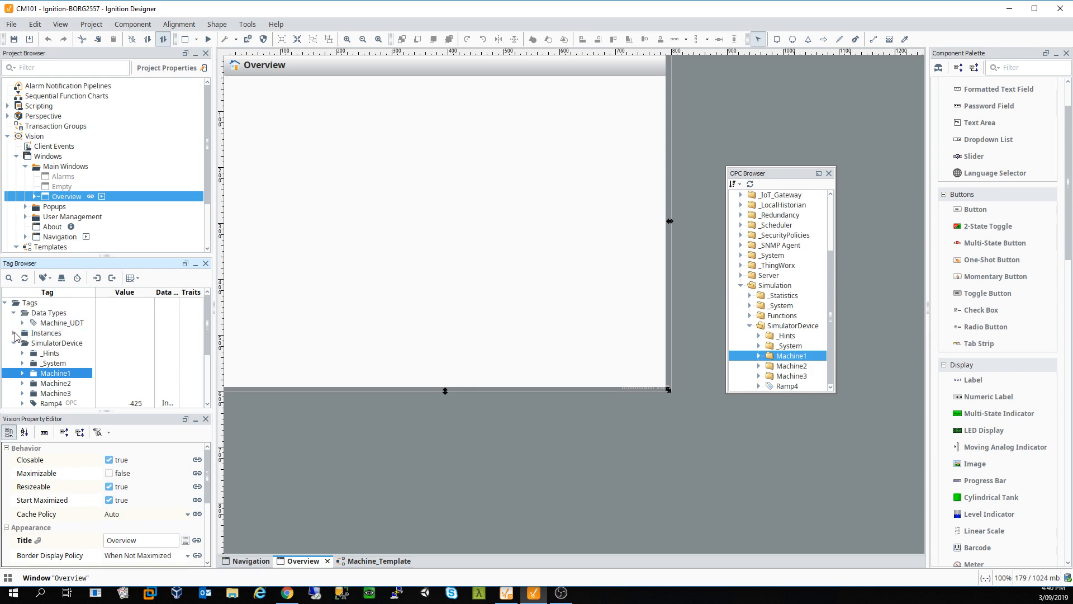
left_click(14, 333)
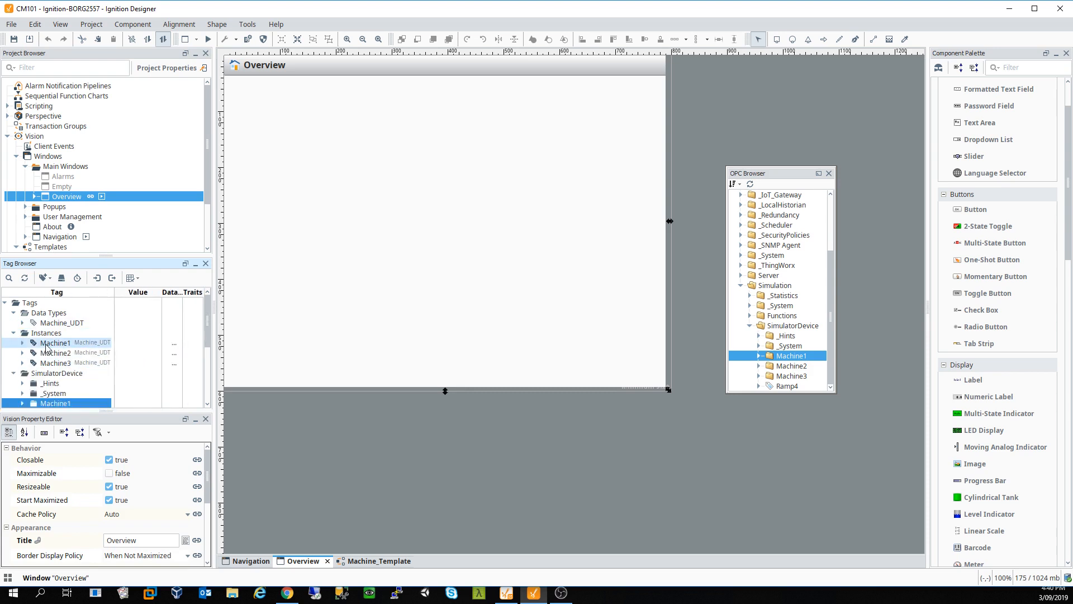
Step: Drop Machine1 and Machine2 tank instances onto Overview and move them to the top
left_click_drag(46, 344, 360, 204)
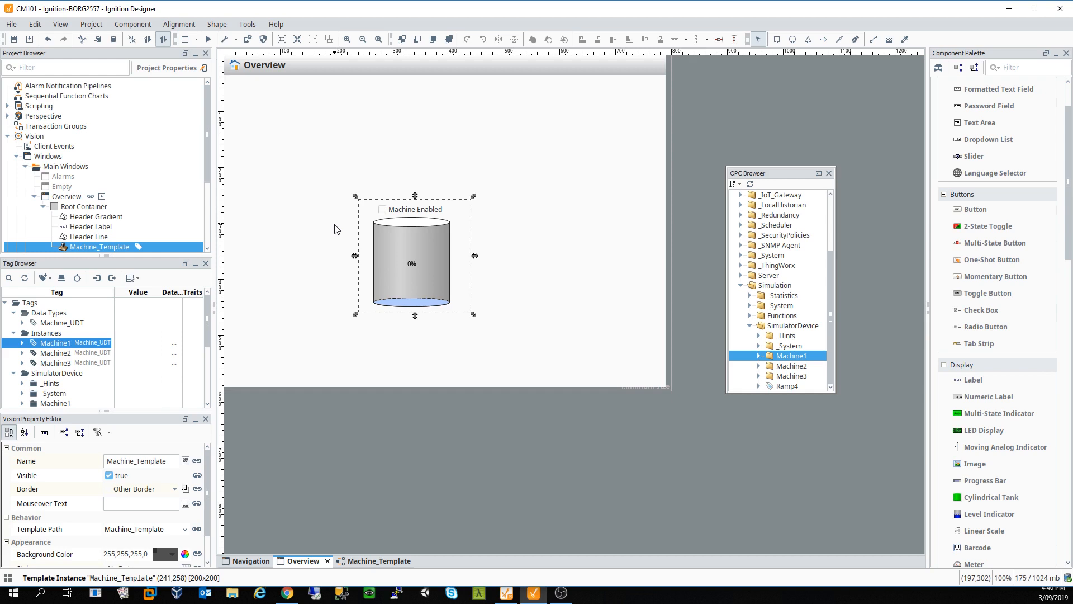
left_click_drag(56, 353, 551, 251)
left_click_drag(404, 271, 303, 165)
left_click_drag(604, 310, 425, 163)
left_click(566, 186)
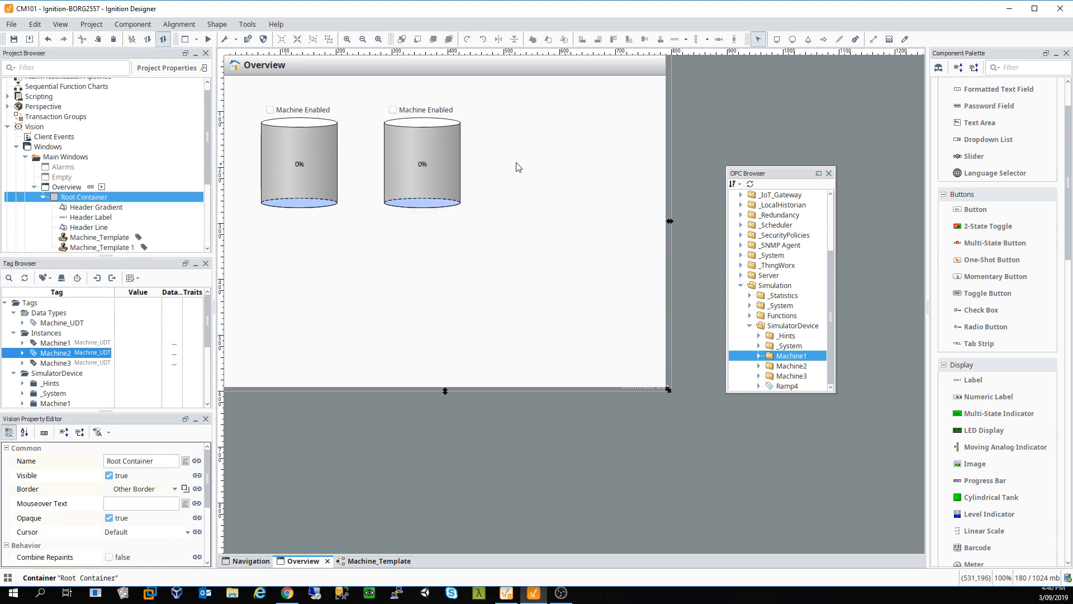
Step: Delete both trial tank instances, confirming each deletion
left_click(453, 161)
left_click(310, 173)
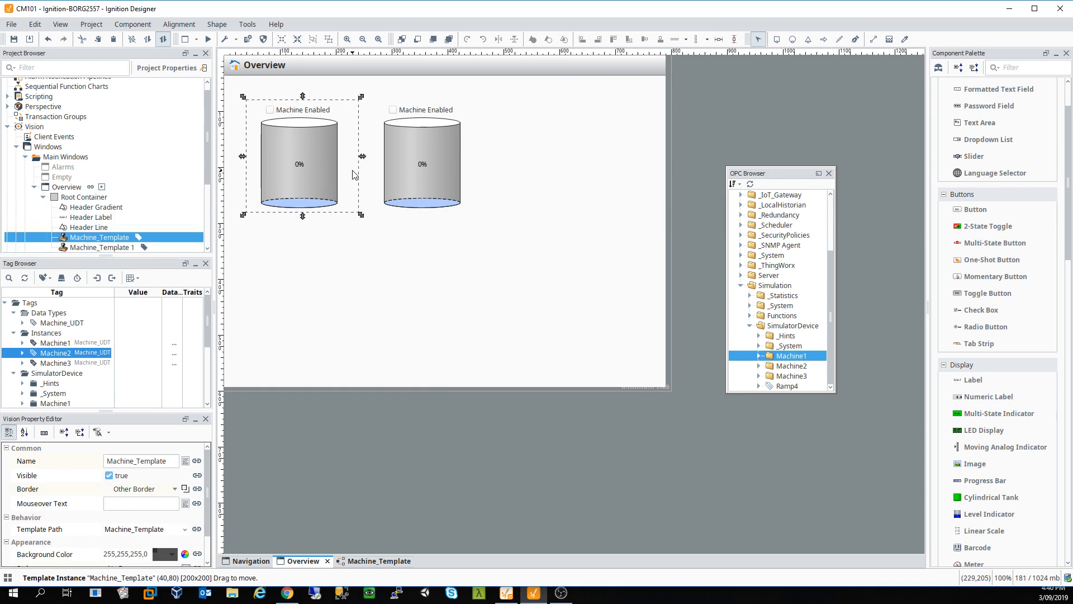
key("Delete")
left_click(525, 320)
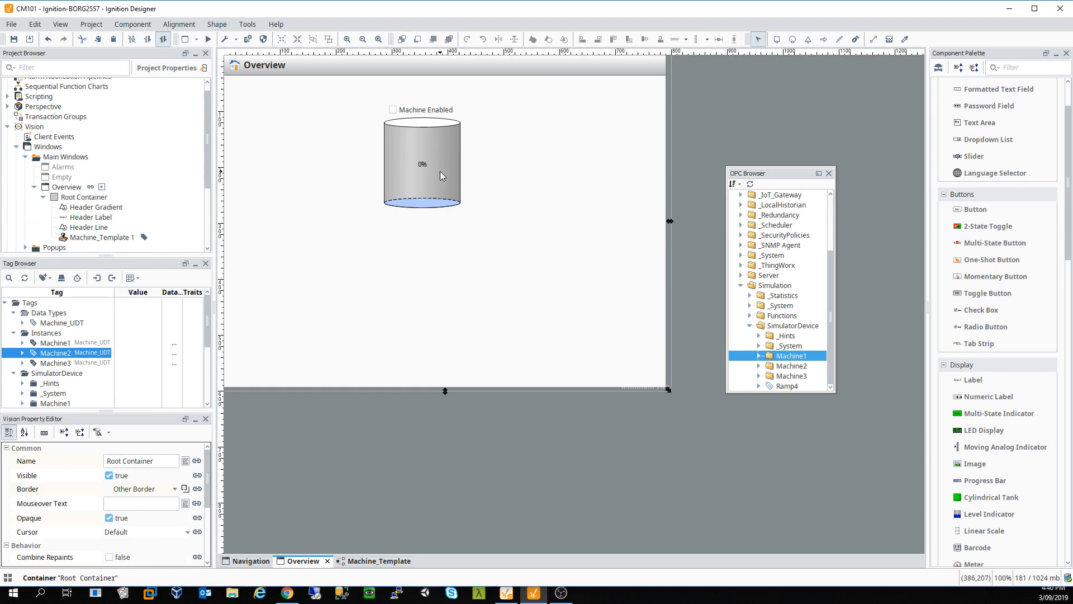
left_click(439, 169)
key("Delete")
left_click(517, 320)
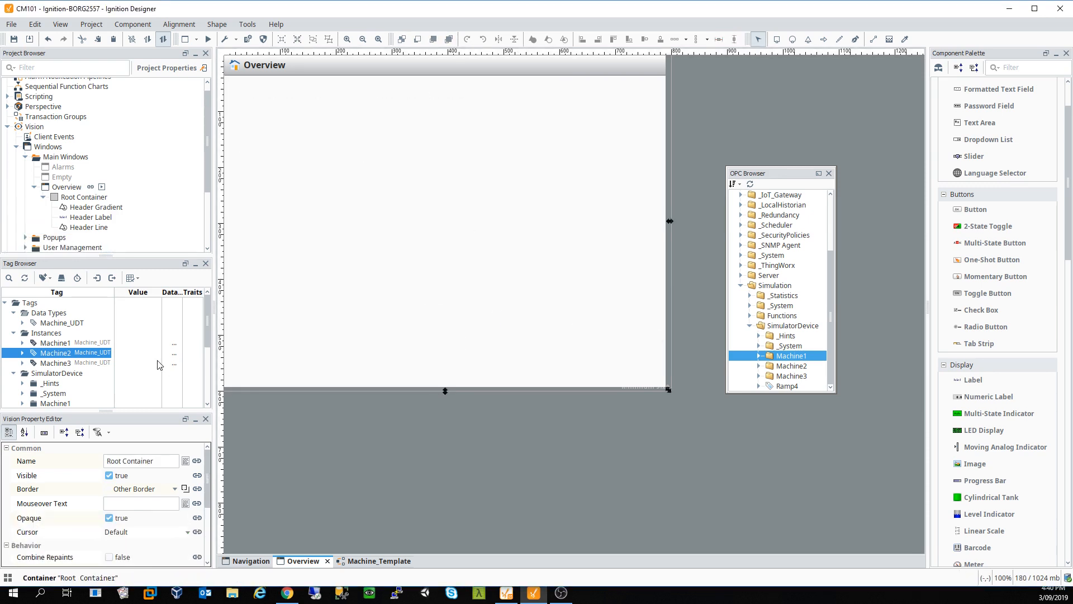
Step: Bind the Machine Enabled check box's Enabled property bidirectionally to Machine::Enabled
left_click(377, 561)
left_click(286, 126)
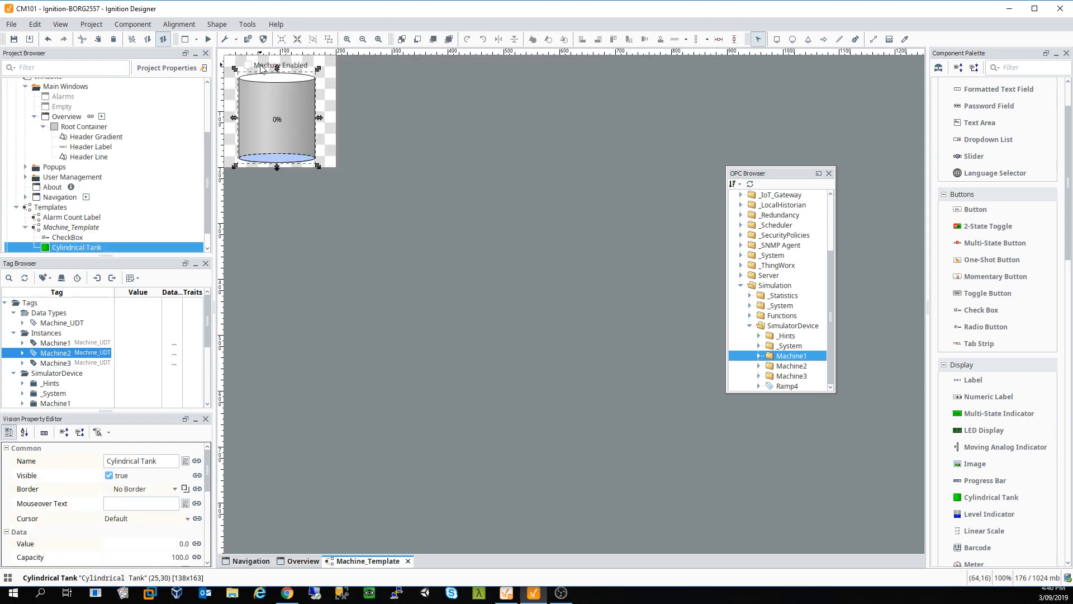
left_click(267, 66)
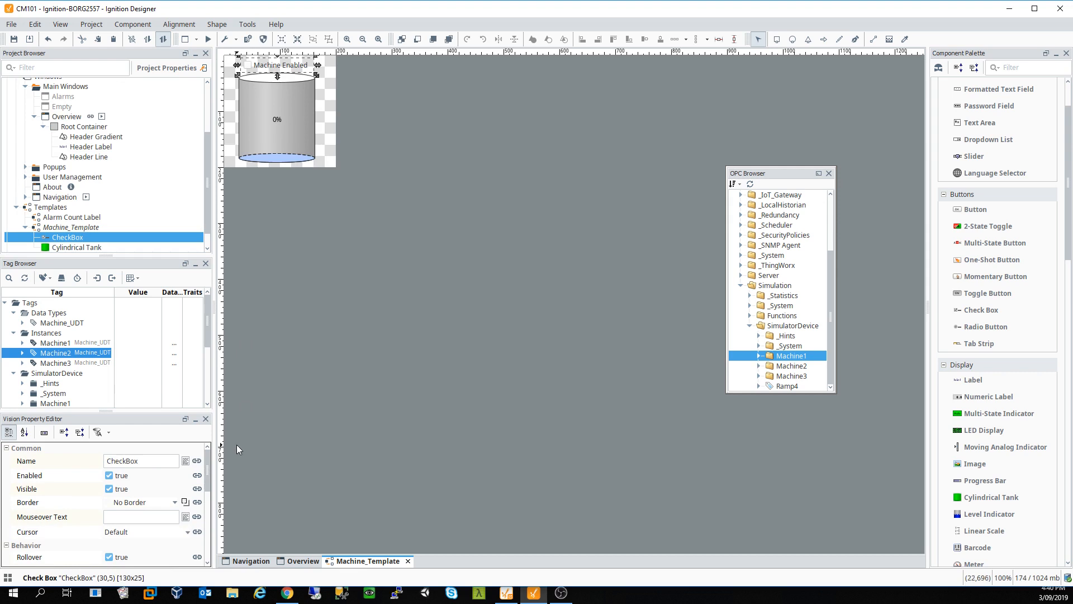
left_click(197, 475)
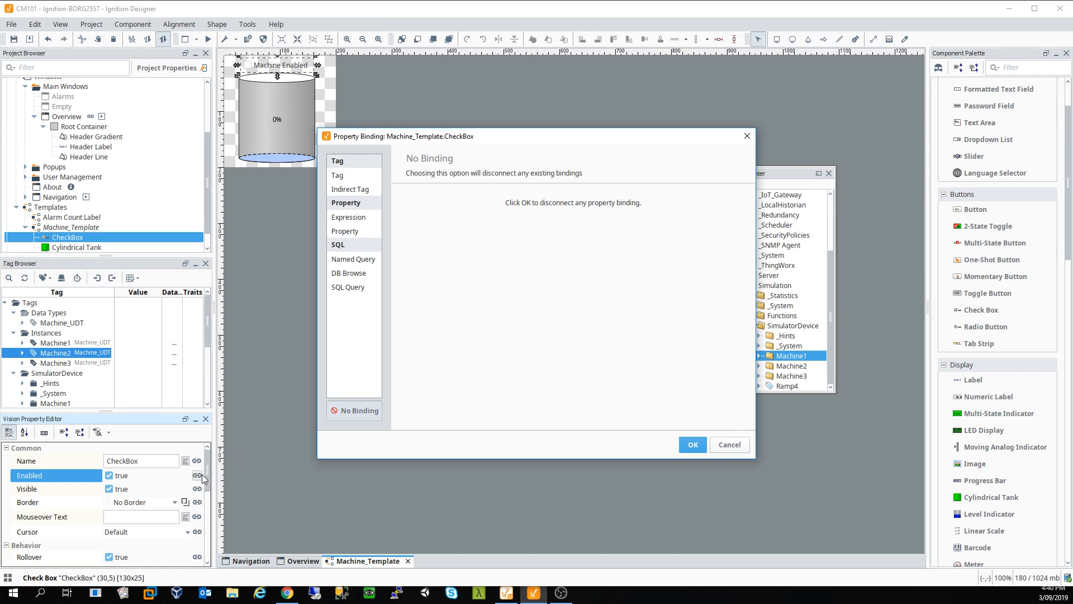
left_click(353, 232)
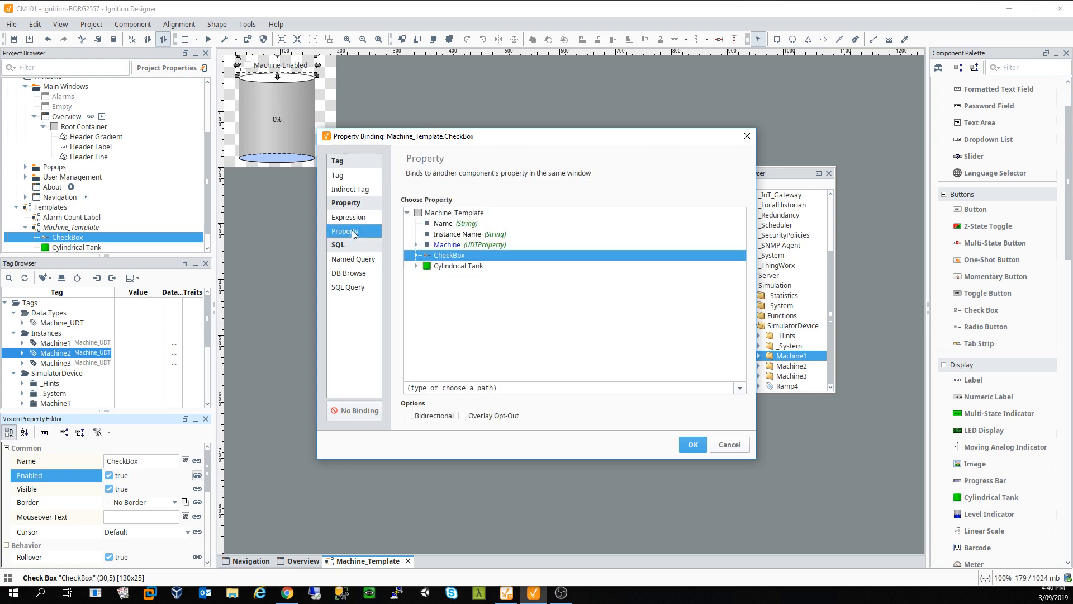
left_click(451, 246)
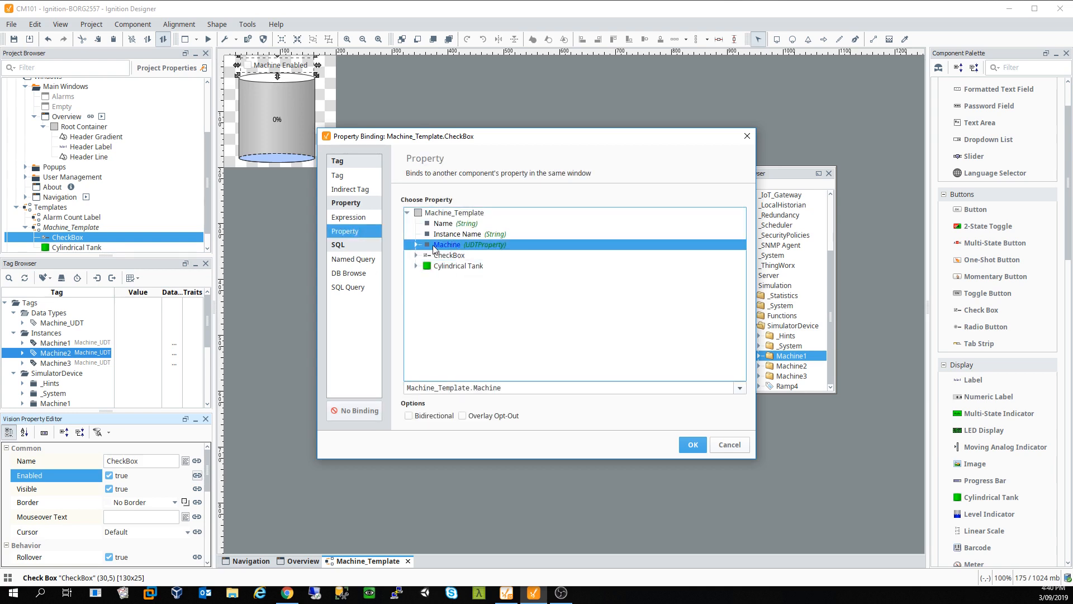
left_click(415, 244)
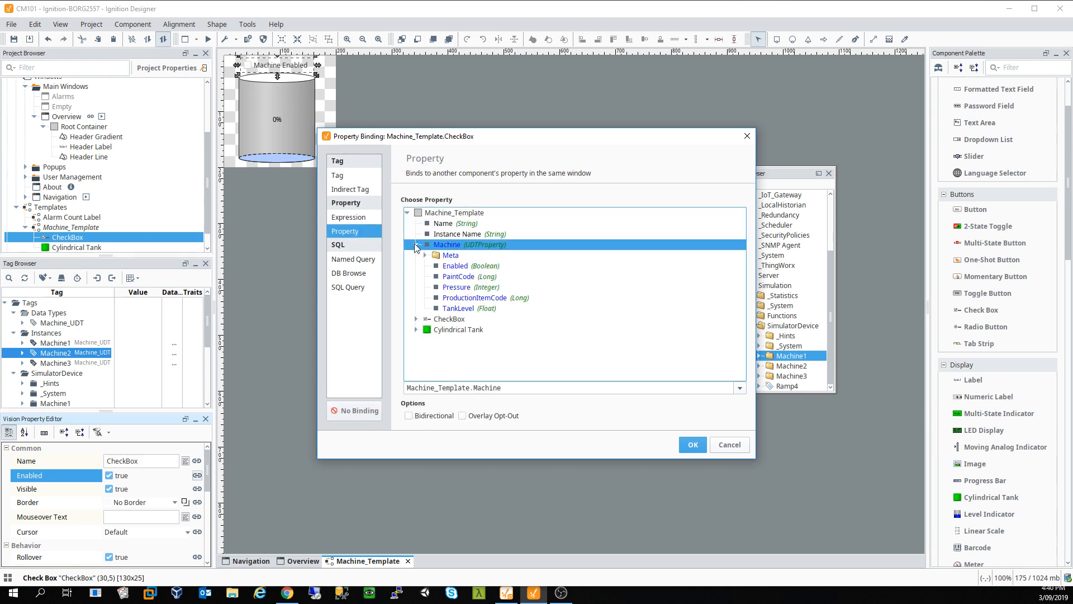
left_click(459, 268)
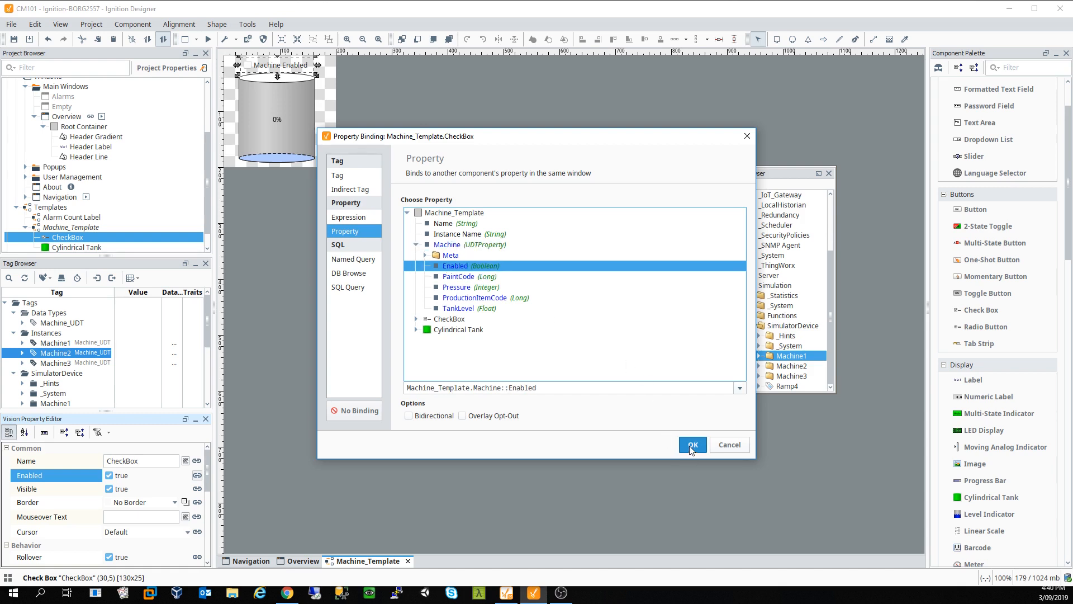
left_click(436, 416)
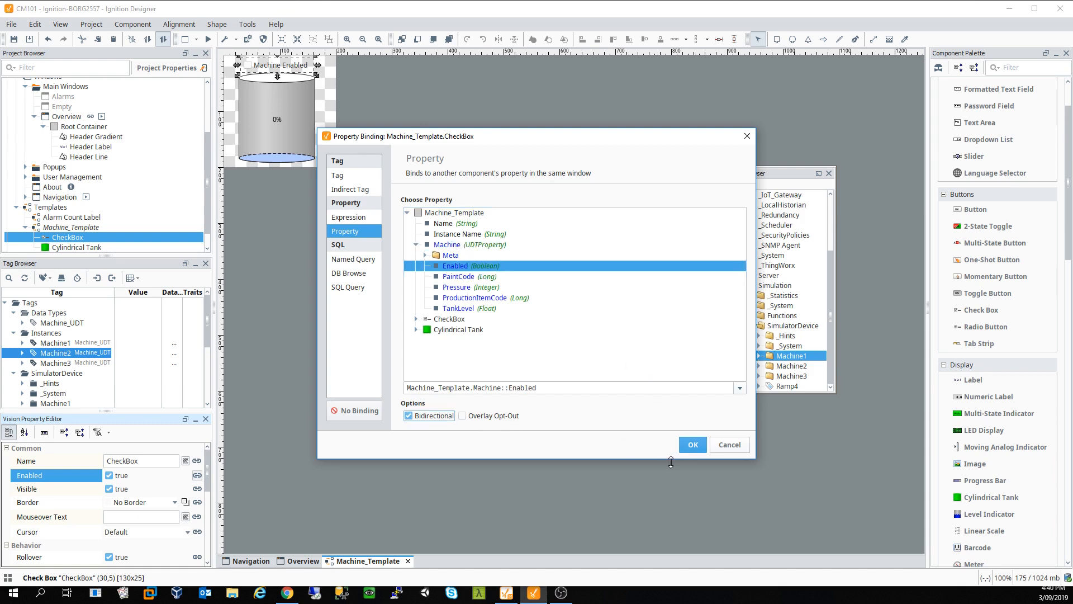
left_click(693, 446)
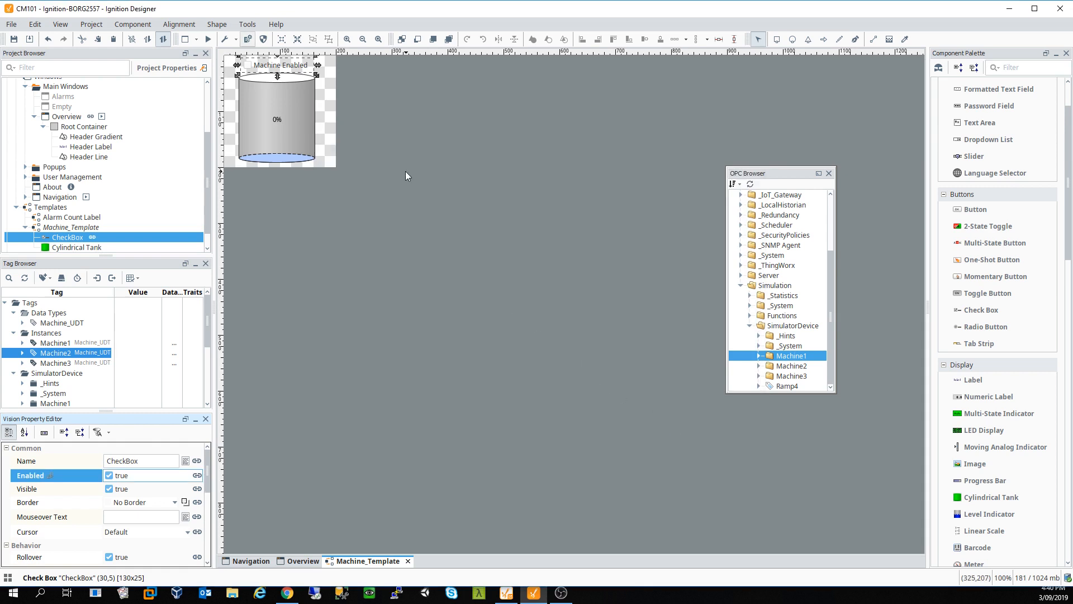
left_click(305, 133)
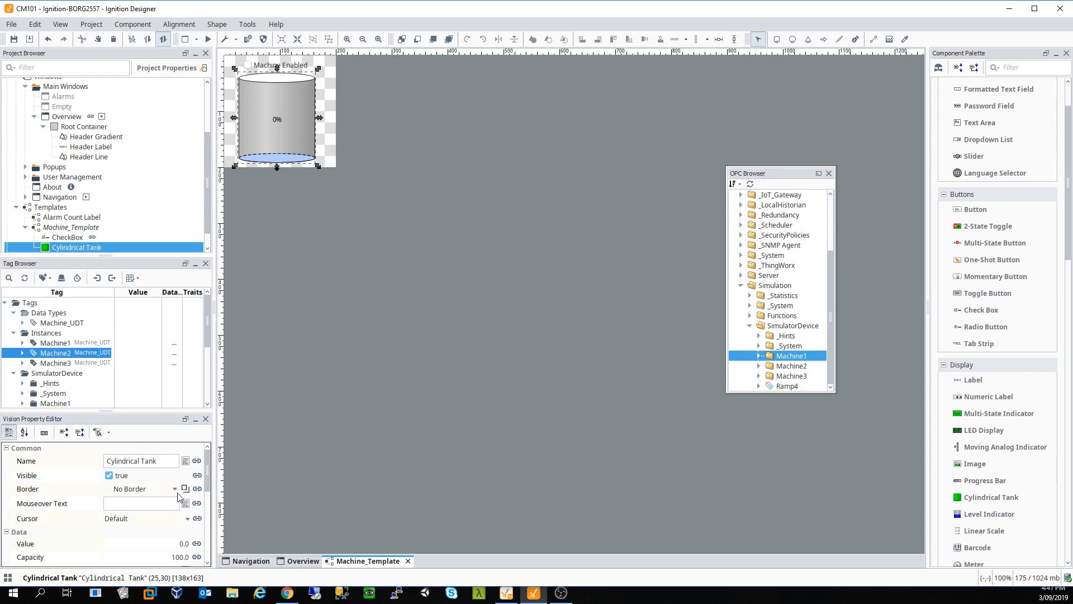
Step: Bind the Cylindrical Tank's Value to Machine::TankLevel with Bidirectional unticked, then save
left_click(197, 544)
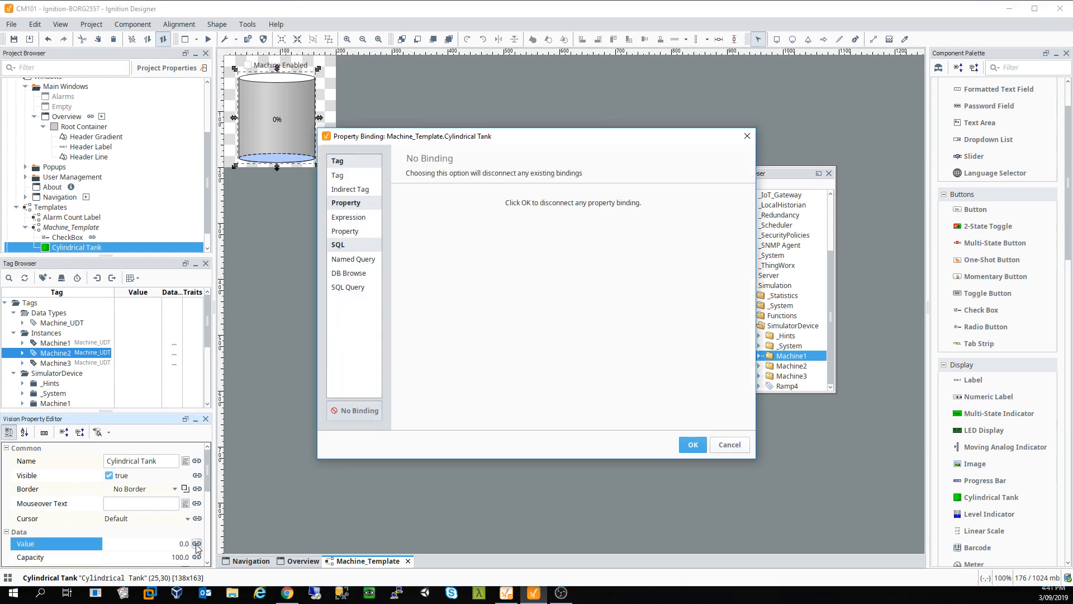
left_click(356, 217)
left_click(353, 231)
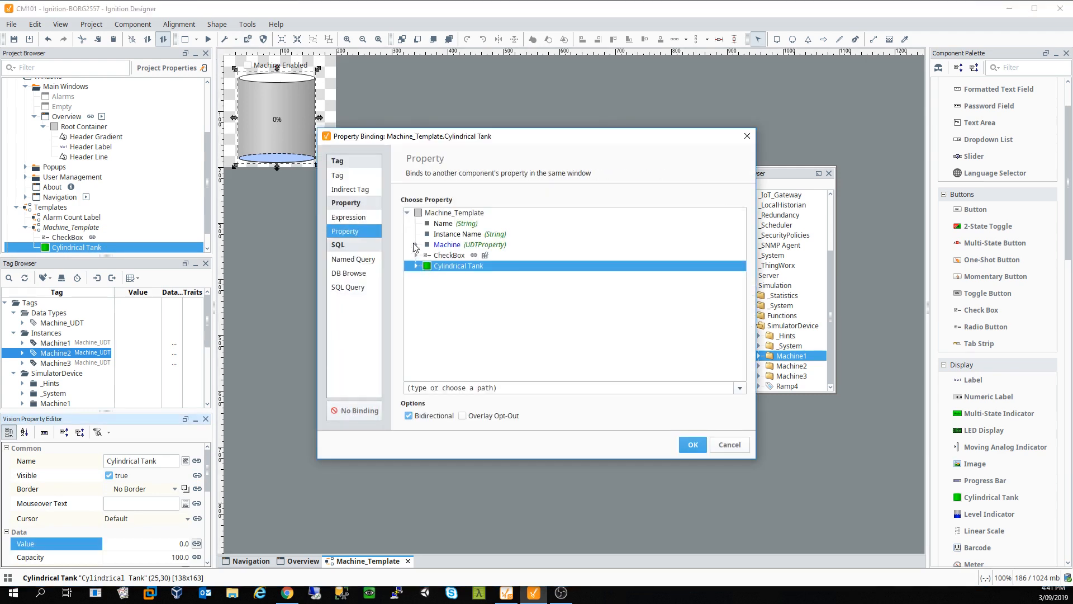
left_click(415, 244)
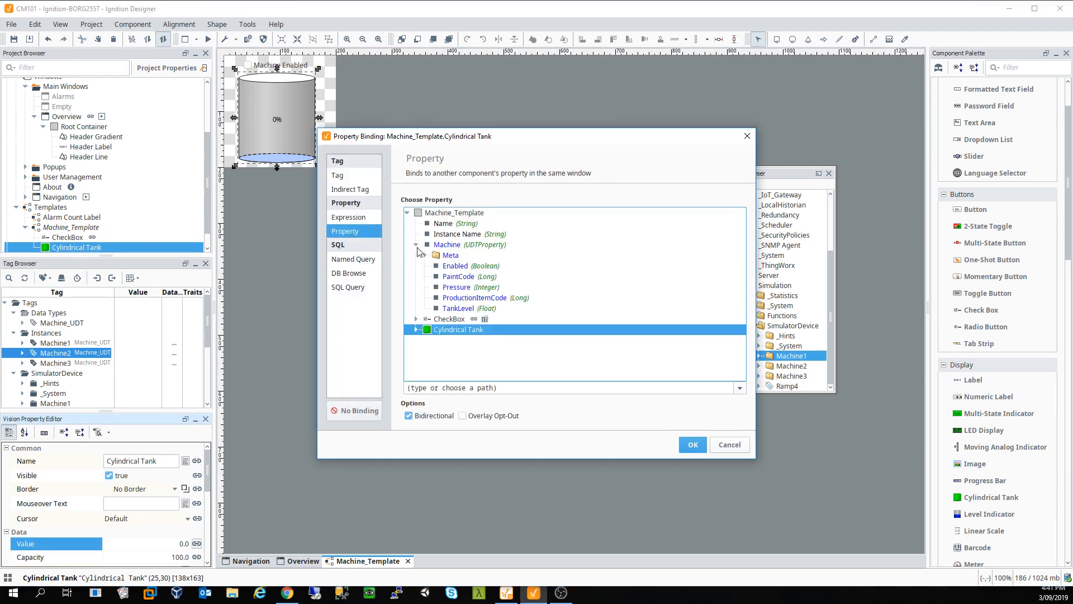
left_click(458, 309)
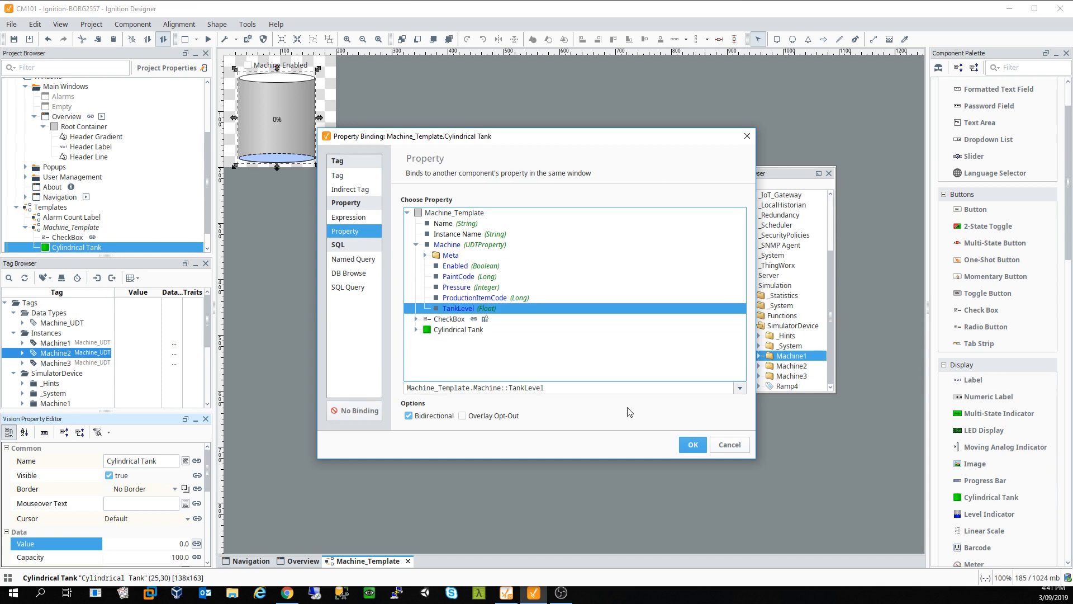
left_click(438, 417)
left_click(693, 445)
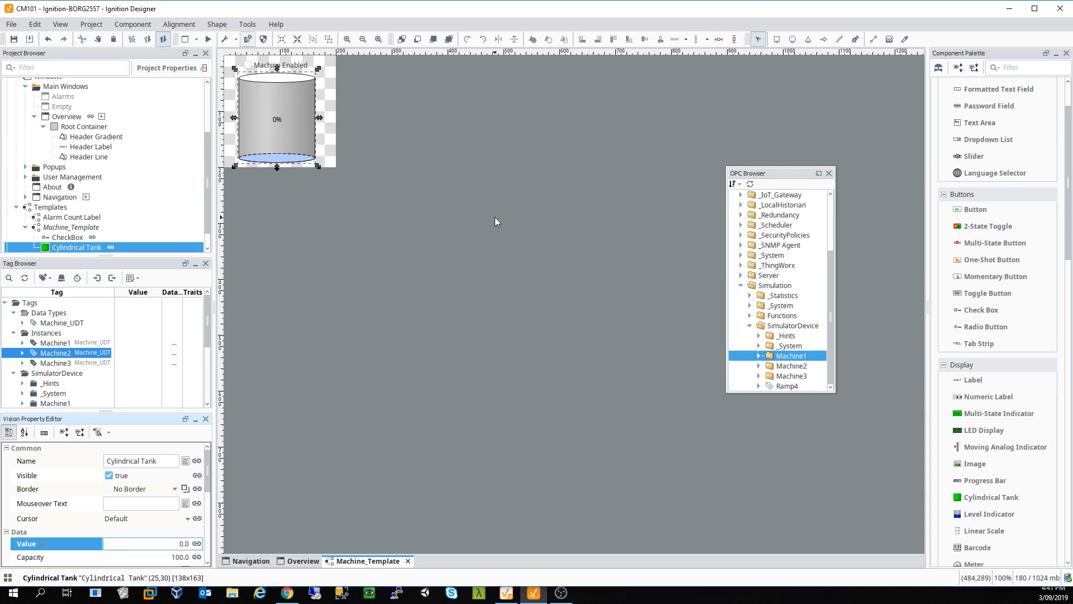
left_click(14, 39)
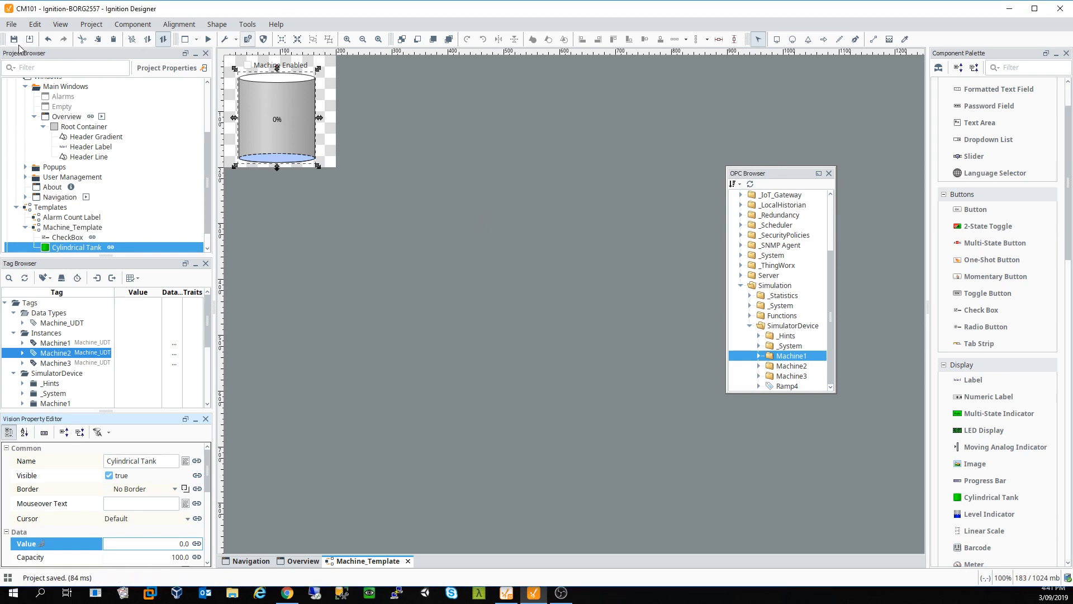
Step: Place Machine1, Machine2 and Machine3 tank instances side by side on Overview
left_click(303, 561)
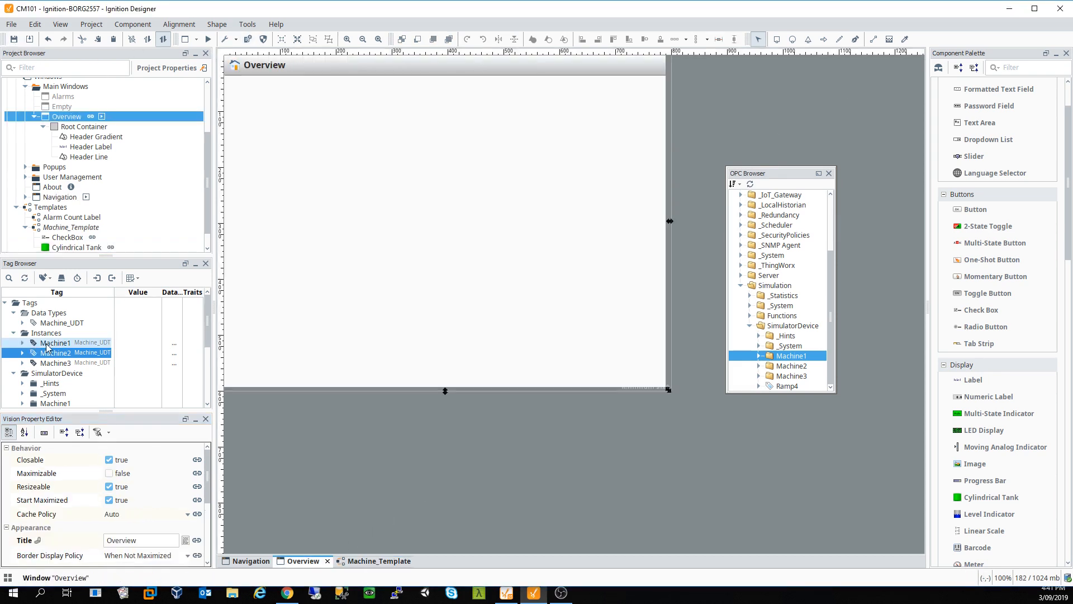
left_click_drag(47, 348, 291, 167)
key("Escape")
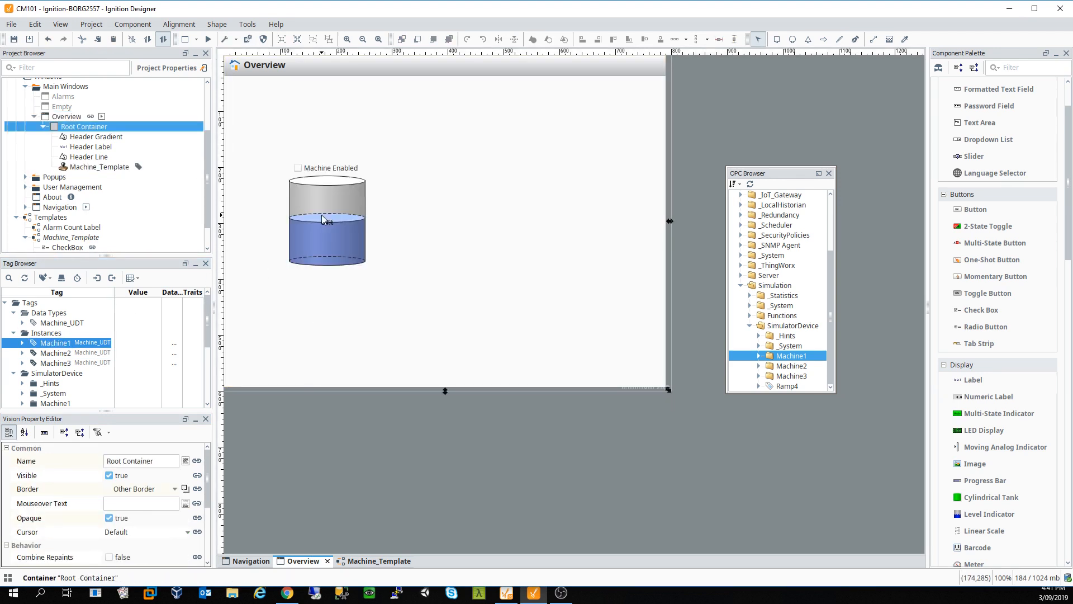
left_click_drag(322, 218, 289, 162)
left_click_drag(56, 353, 417, 157)
left_click_drag(55, 363, 546, 158)
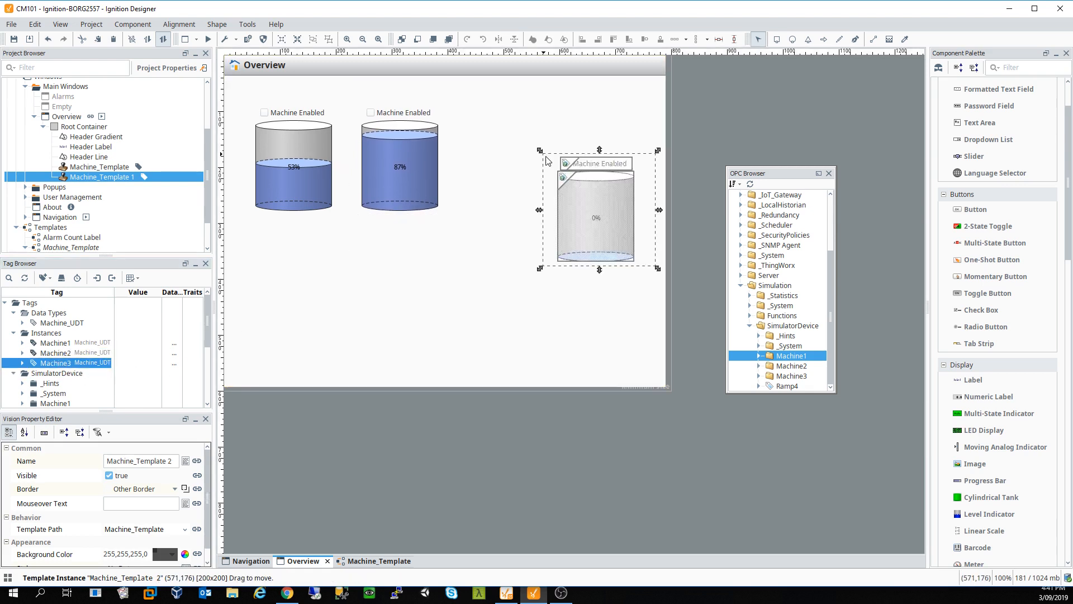
left_click_drag(594, 215, 519, 172)
Step: Marquee-select all three tank instances and delete them, confirming
left_click(517, 303)
left_click(500, 288)
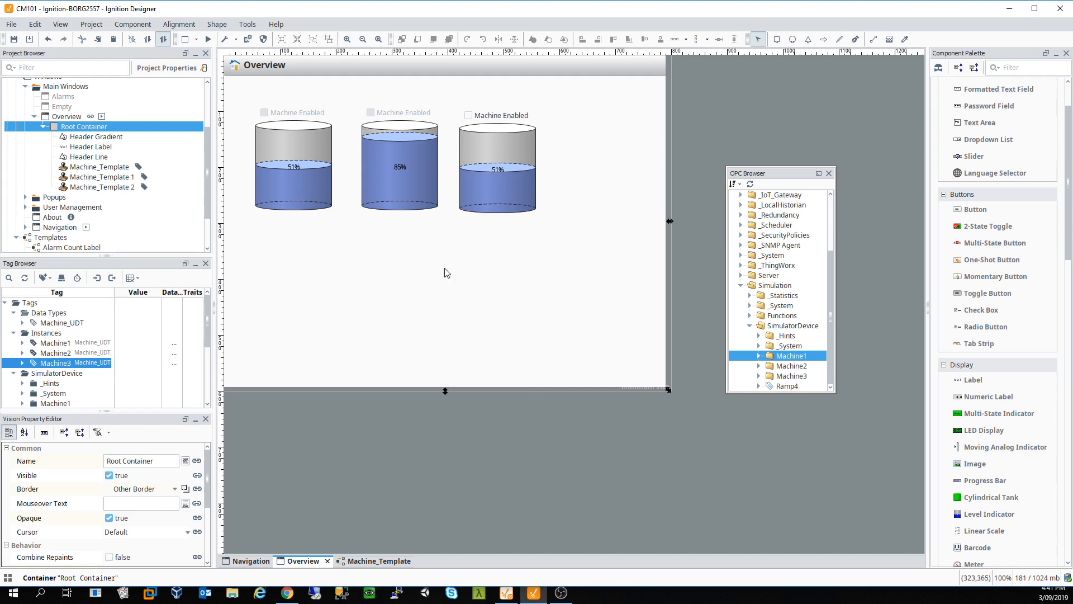
left_click_drag(584, 232, 251, 106)
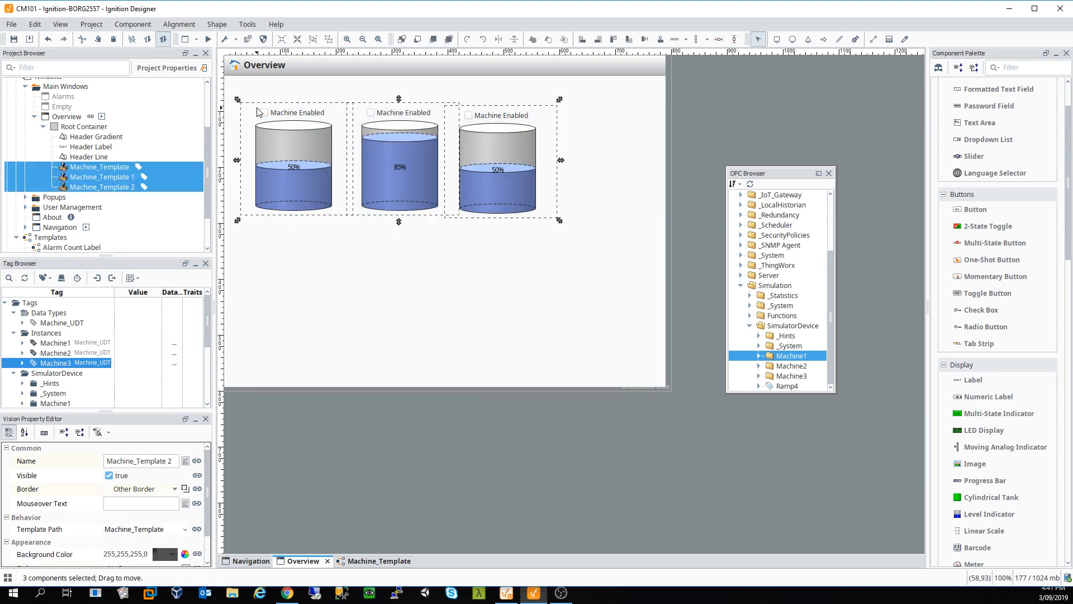
key("Delete")
left_click(517, 319)
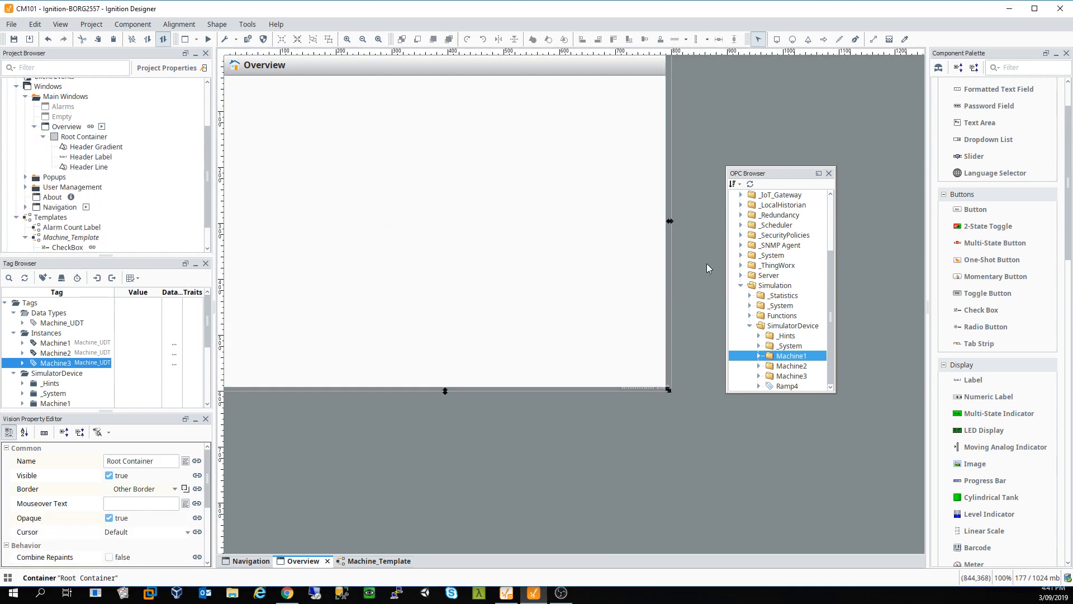
Step: Drop a Template Repeater from the Component Palette onto the Overview window
scroll(981, 289, "down", 3)
scroll(984, 296, "down", 12)
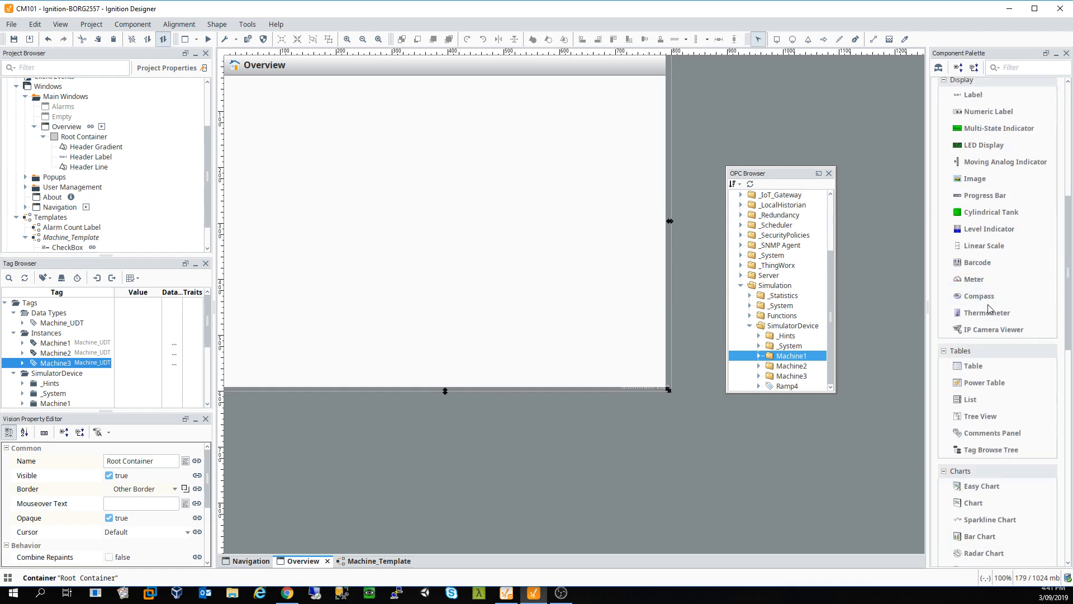
scroll(989, 306, "down", 9)
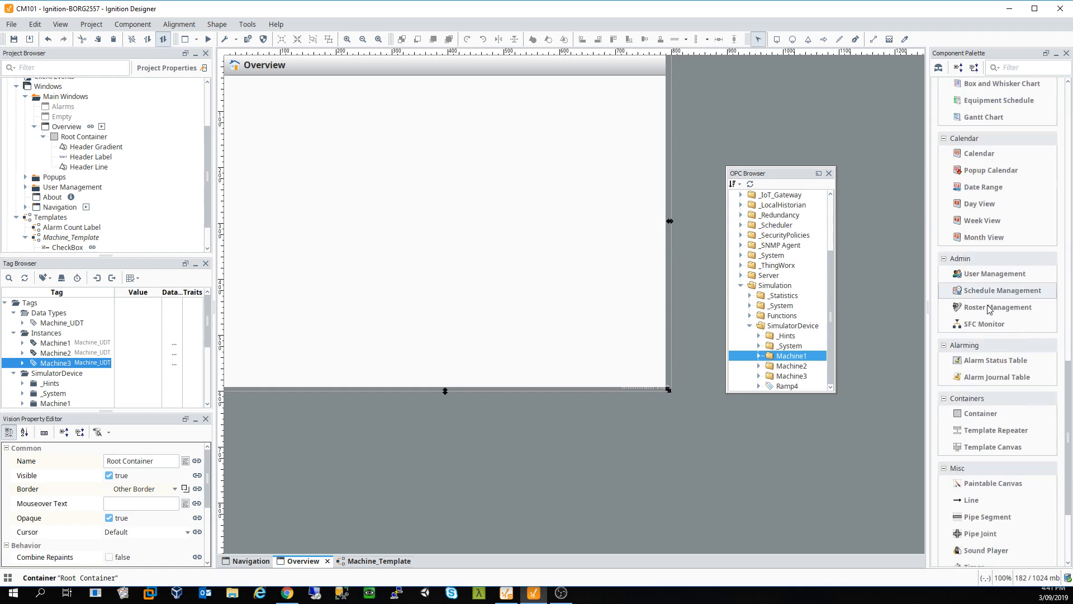
scroll(989, 309, "down", 2)
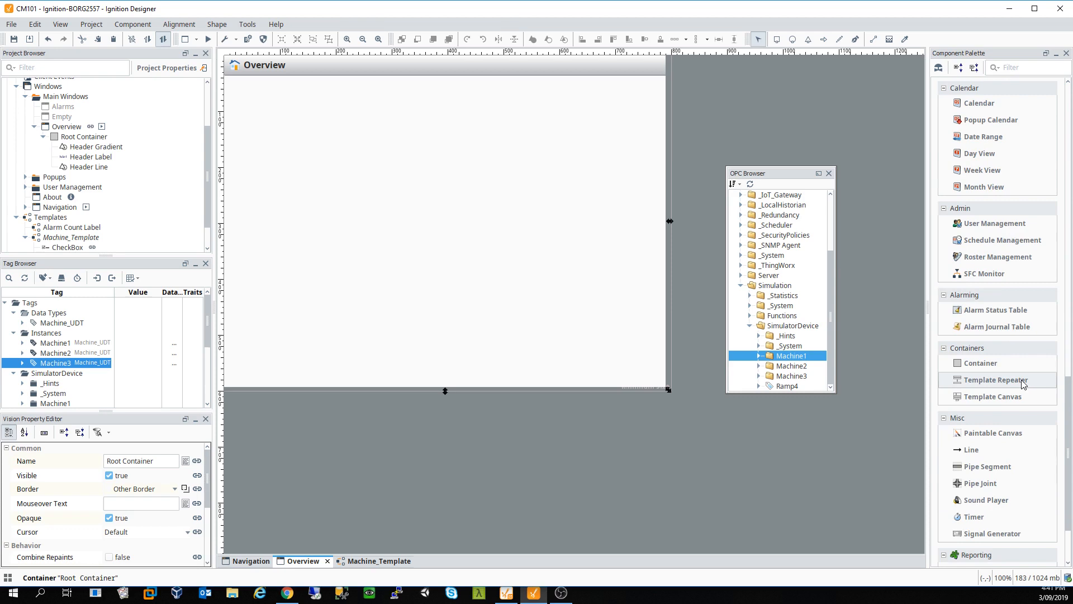
left_click_drag(1023, 384, 647, 334)
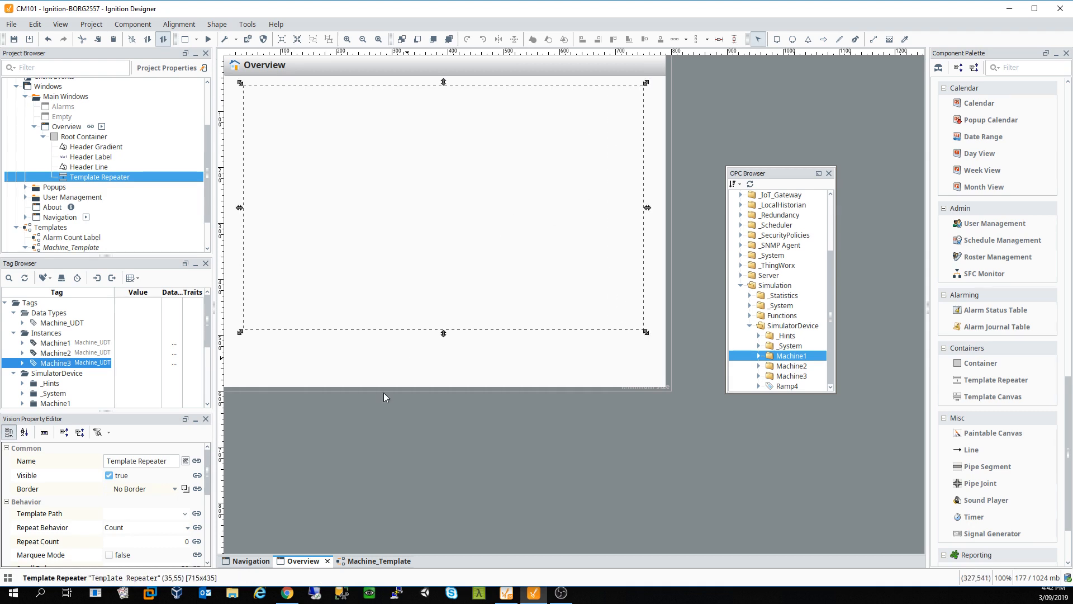
Step: Set the repeater's Template Path to Machine_Template, Repeat Behavior Count, Repeat Count 25
left_click(185, 515)
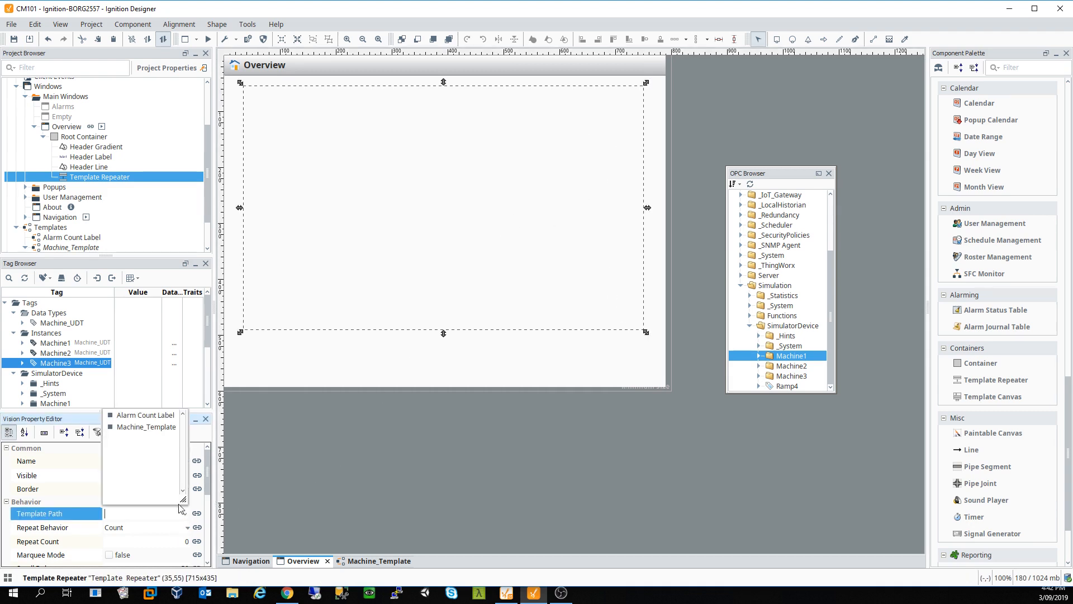
left_click(145, 427)
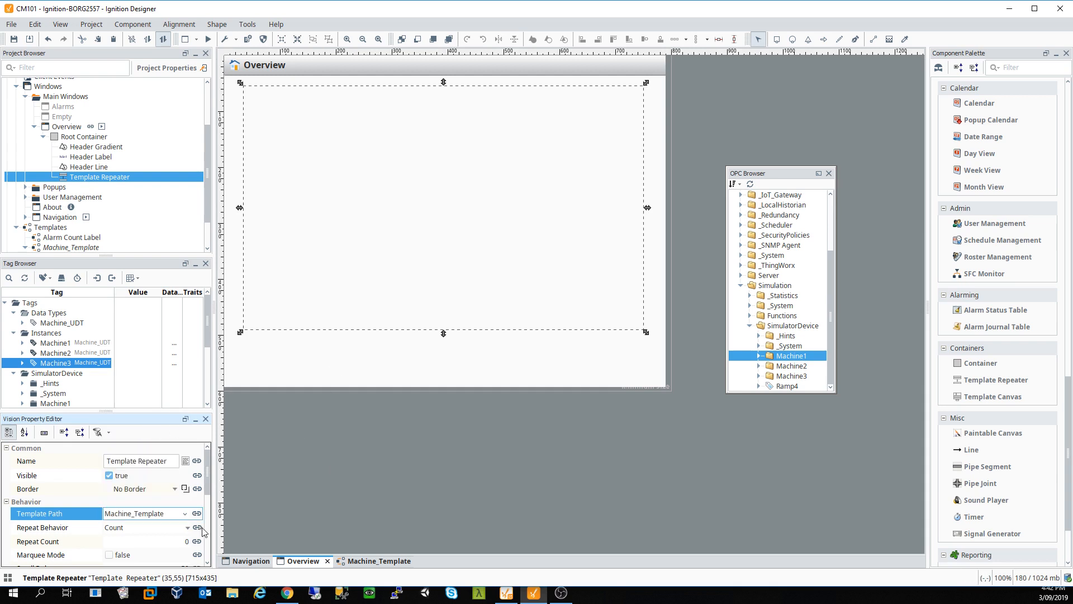
left_click(170, 529)
left_click(161, 529)
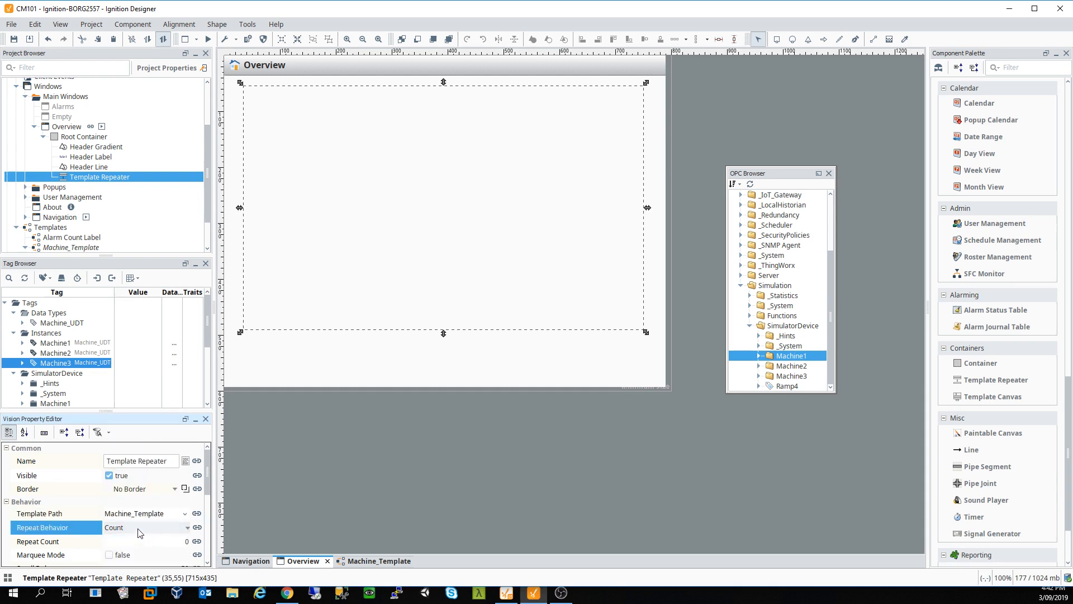
left_click(137, 528)
left_click(137, 528)
left_click(125, 545)
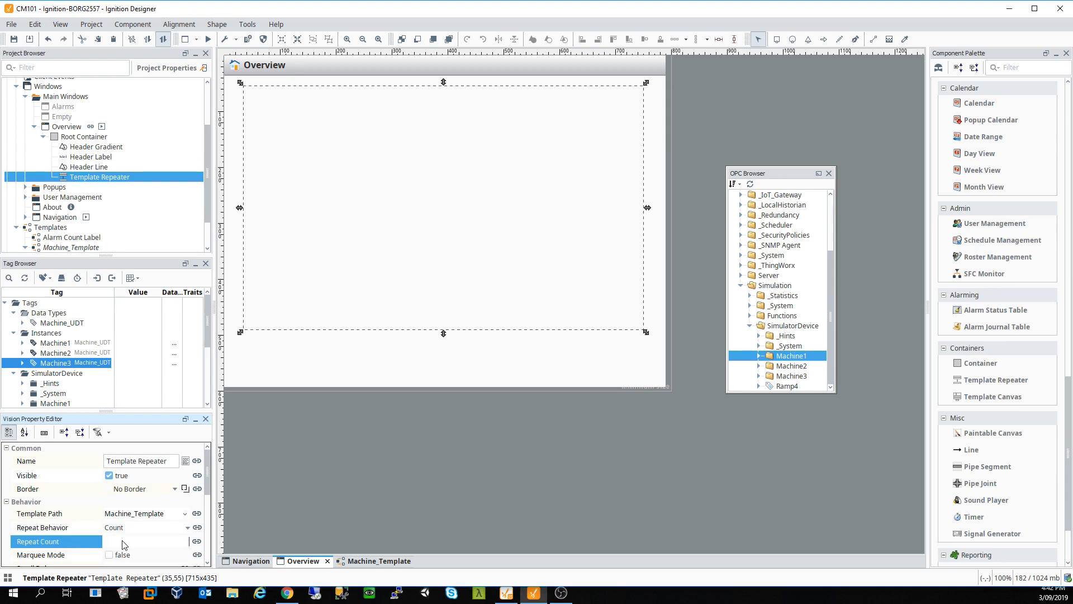
left_click(346, 372)
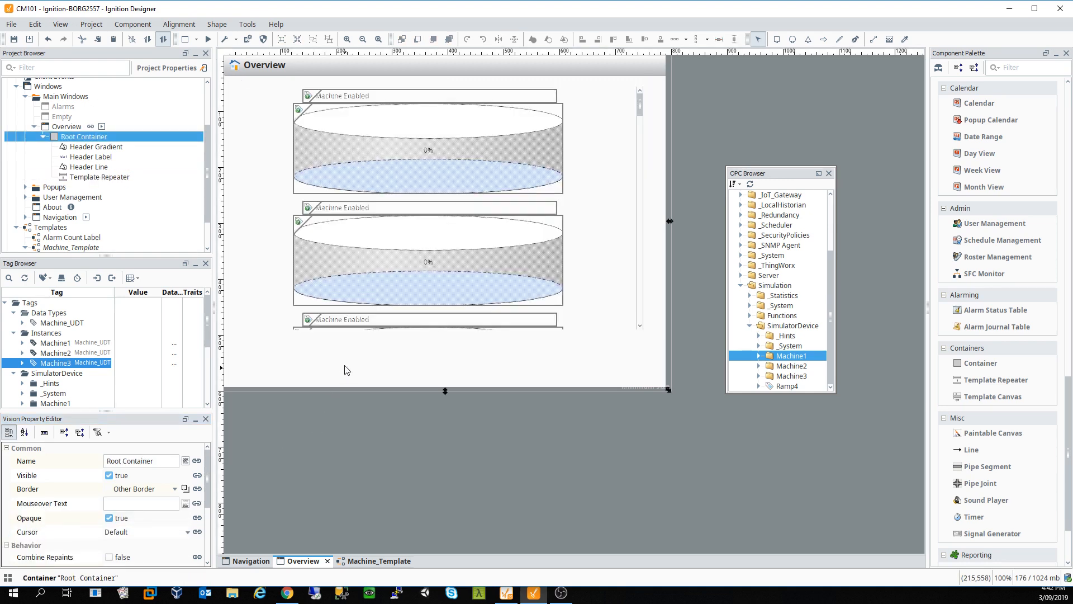
Step: Resize the repeater into a narrow tall column, view Template Parameters, and nudge it into place
left_click(640, 109)
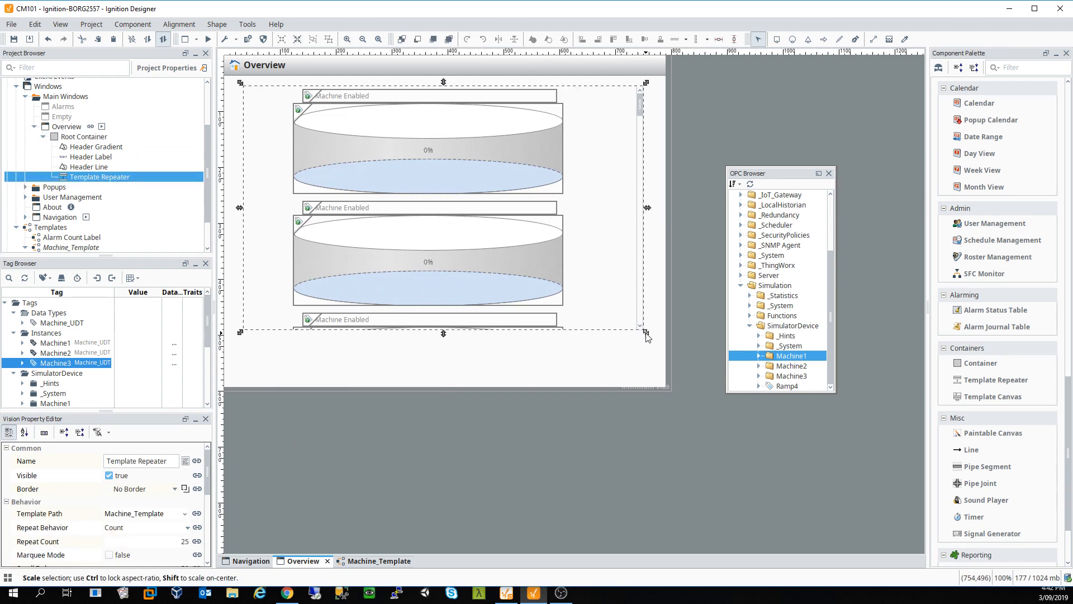
left_click_drag(646, 332, 390, 362)
left_click(470, 280)
left_click(373, 197)
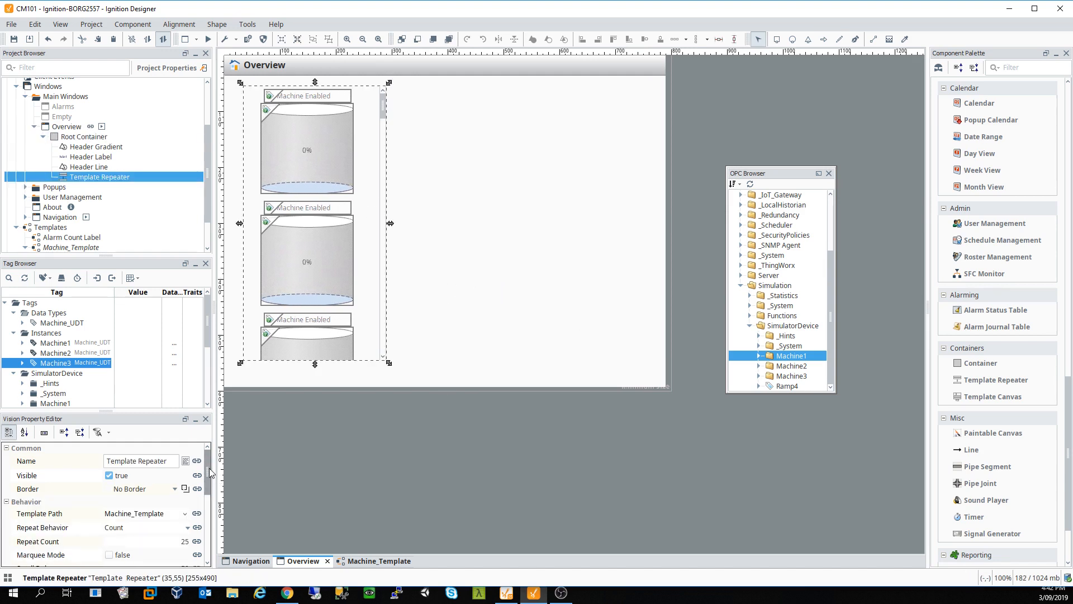
left_click_drag(207, 474, 207, 507)
left_click(136, 497)
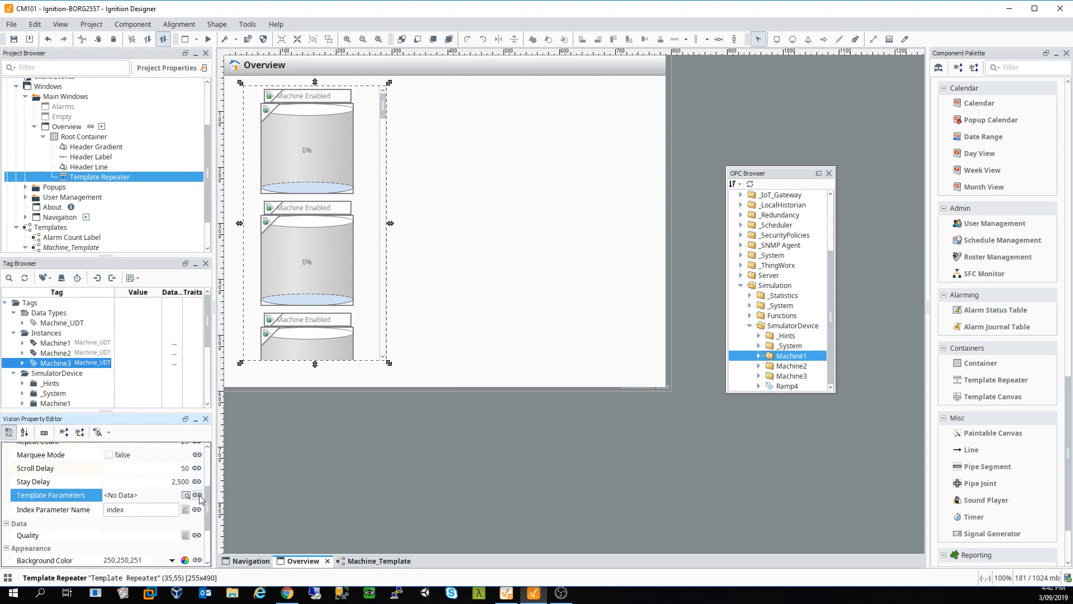
left_click(186, 496)
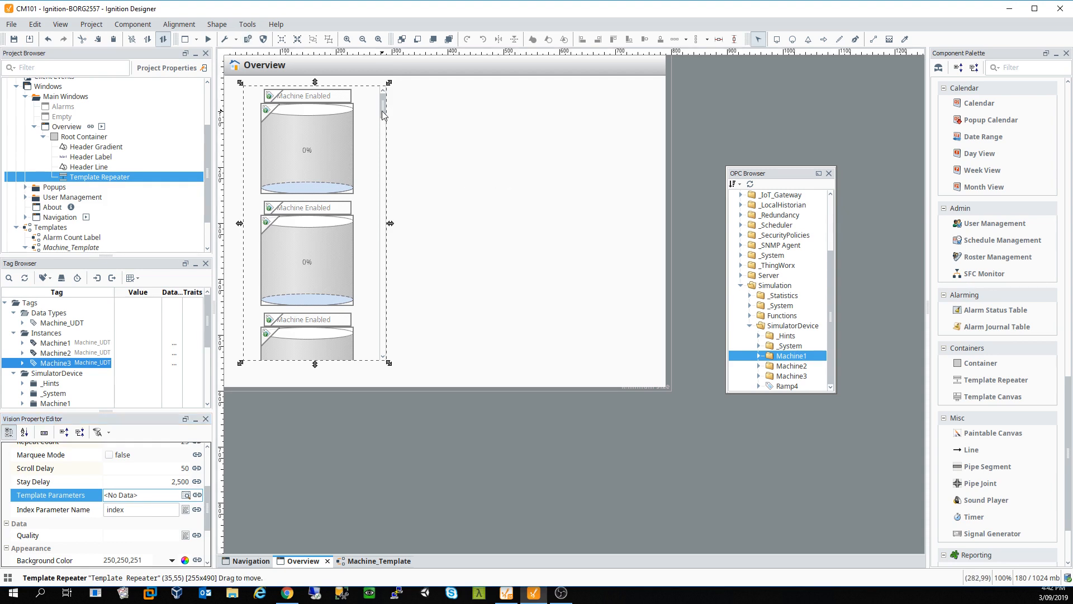
left_click_drag(383, 115, 391, 120)
Step: Select the Template Repeater on Overview and delete it, confirming with Yes
left_click(453, 193)
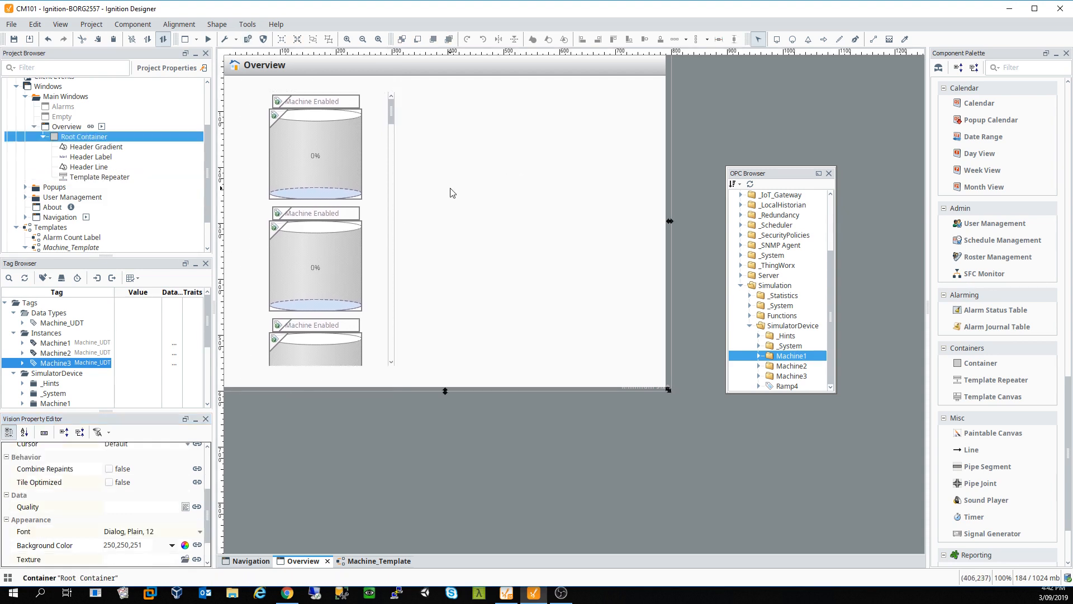
left_click(327, 189)
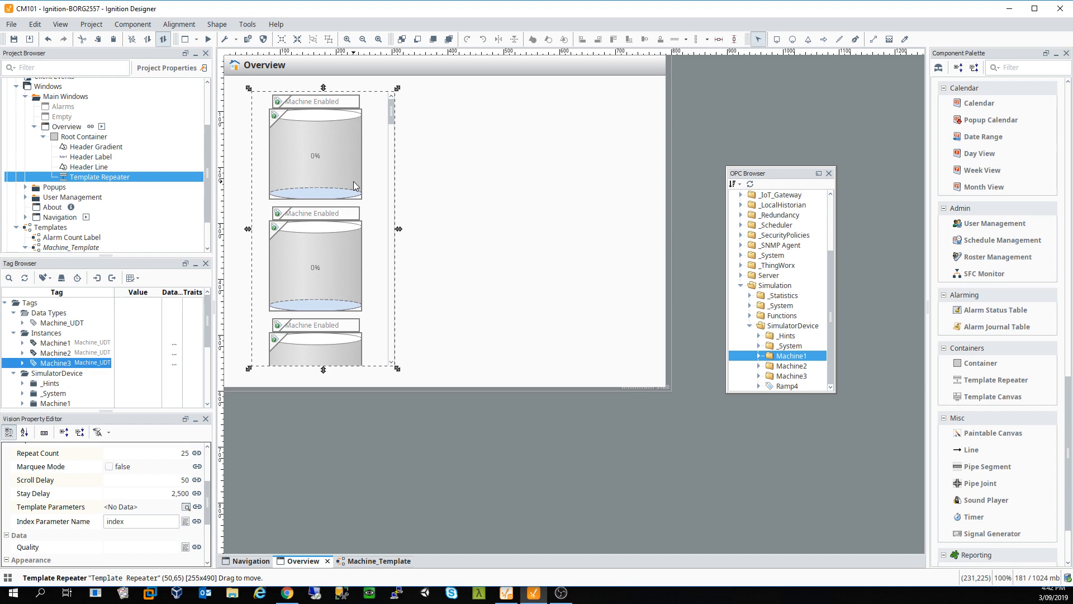
key("Delete")
left_click(517, 319)
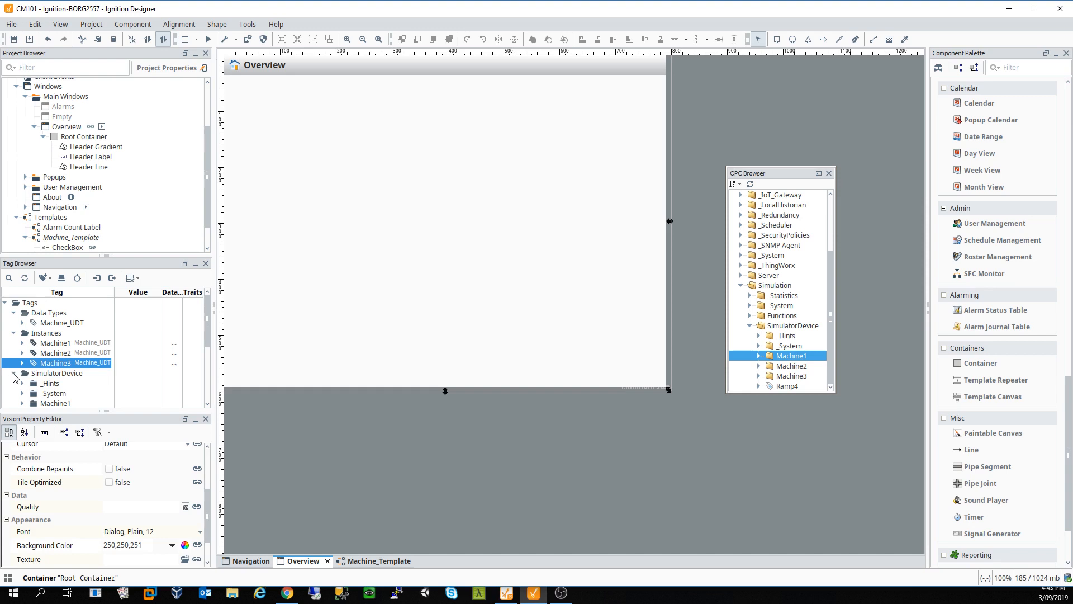
Step: Collapse the Instances, Data Types and default tag folders in the Tag Browser
left_click(12, 333)
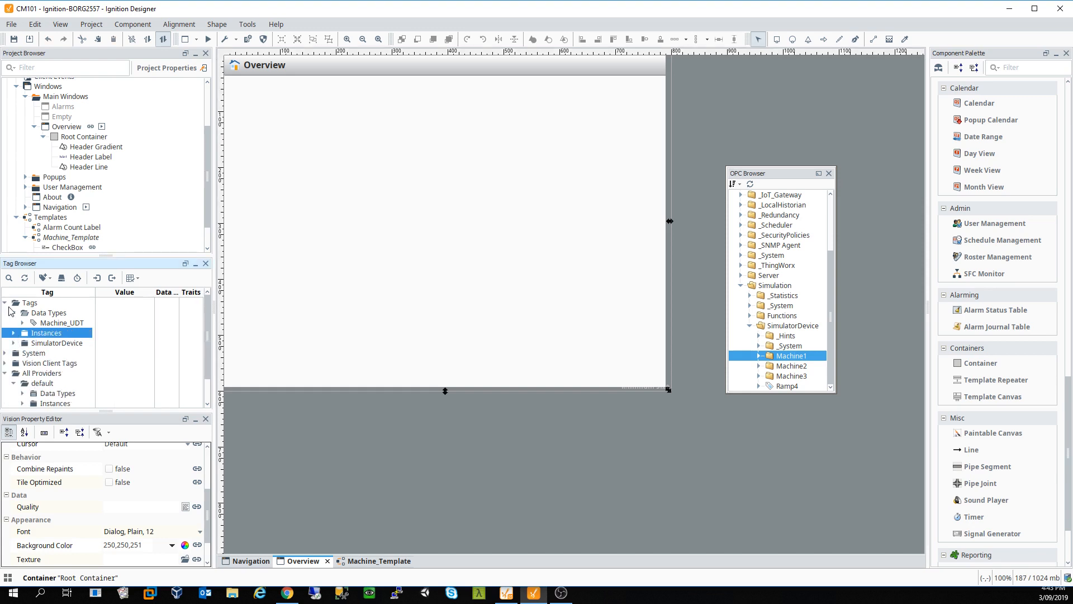
left_click(13, 312)
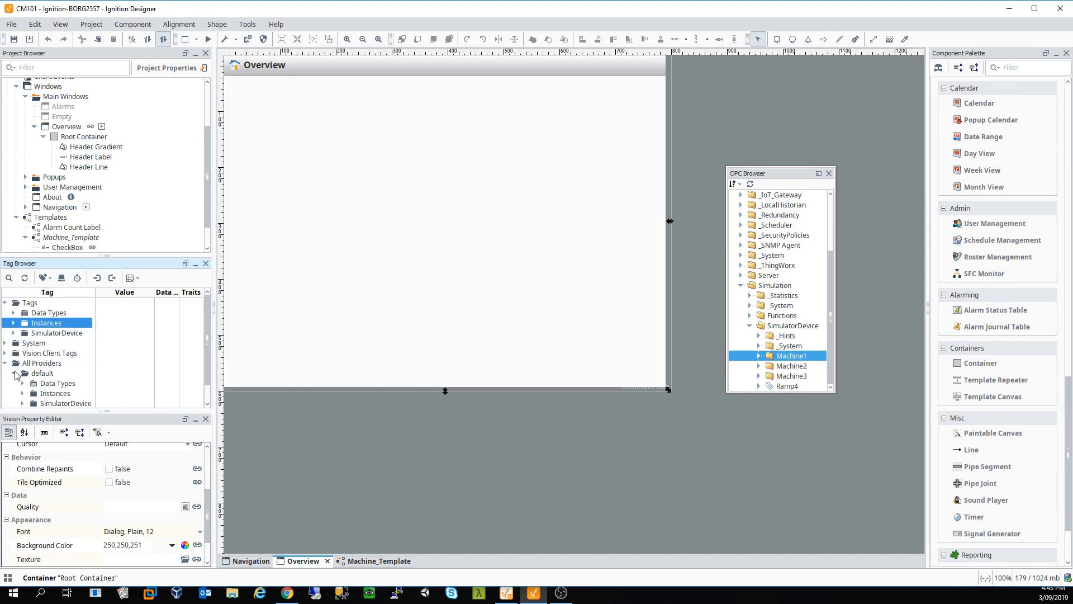
left_click(14, 373)
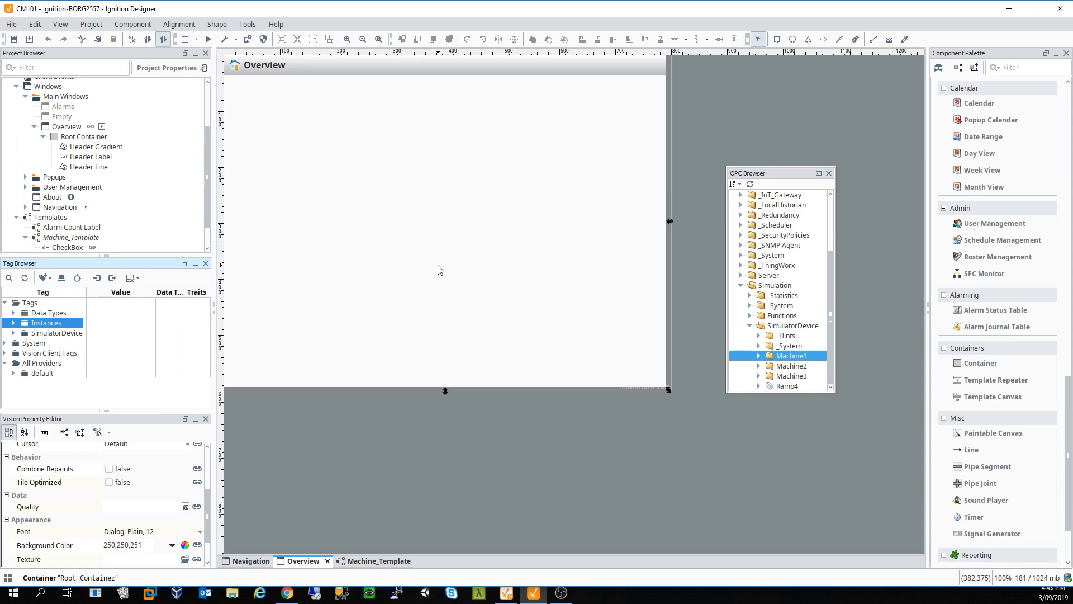
Step: Scroll through the Component Palette and launch the Symbol Factory
scroll(988, 464, "down", 2)
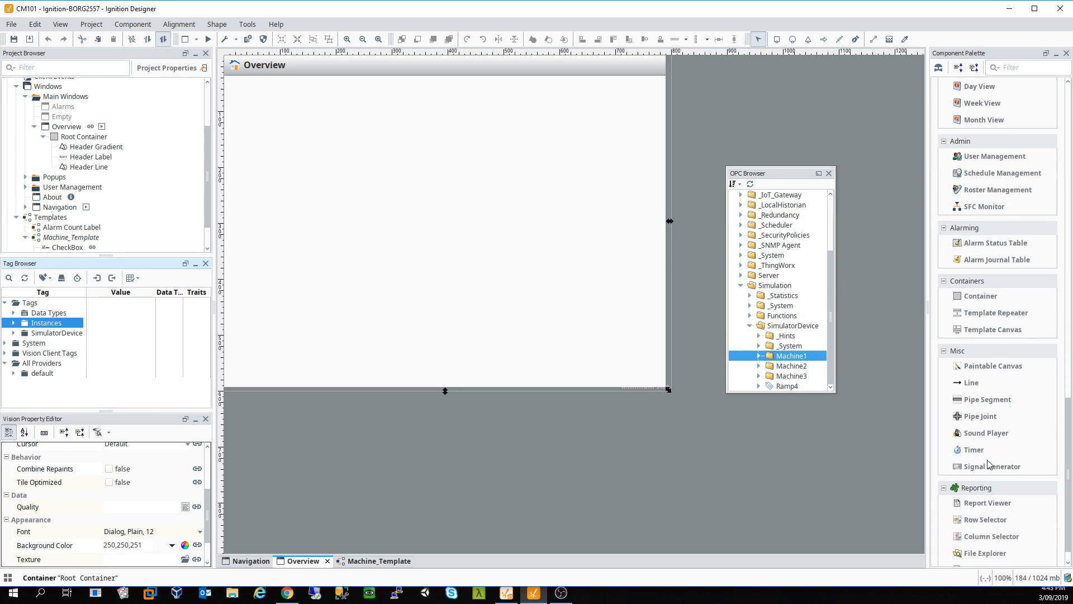
scroll(989, 464, "down", 1)
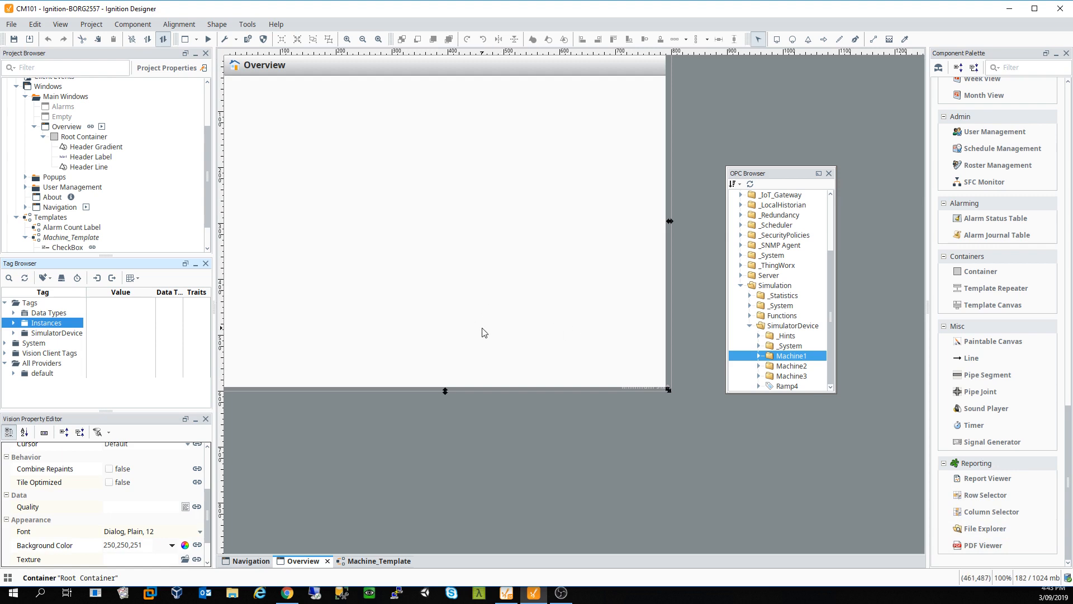
scroll(1001, 297, "up", 1)
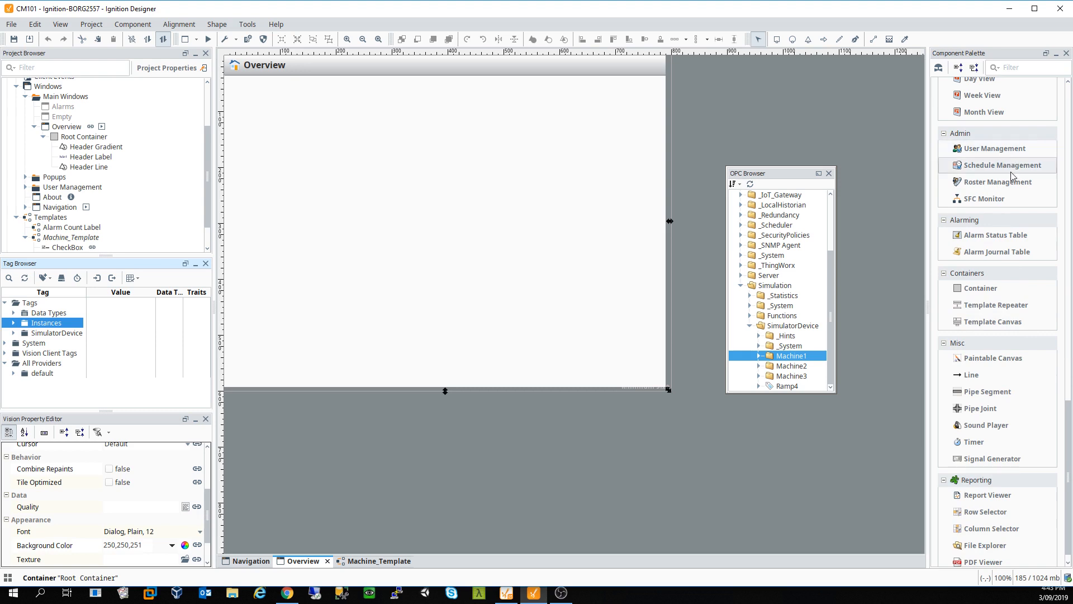
scroll(1000, 262, "up", 10)
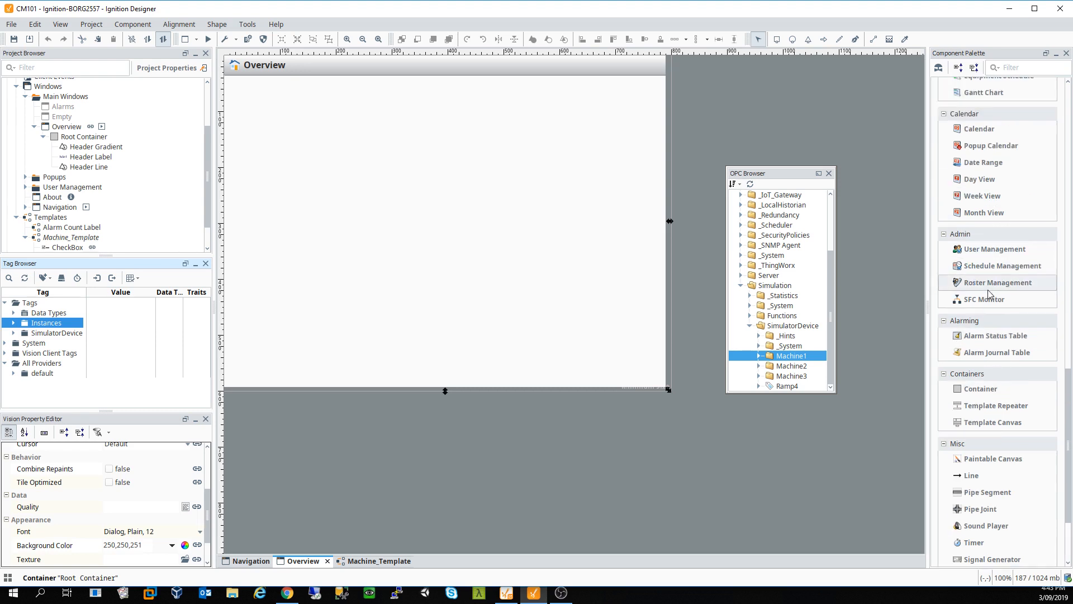
scroll(1011, 274, "up", 9)
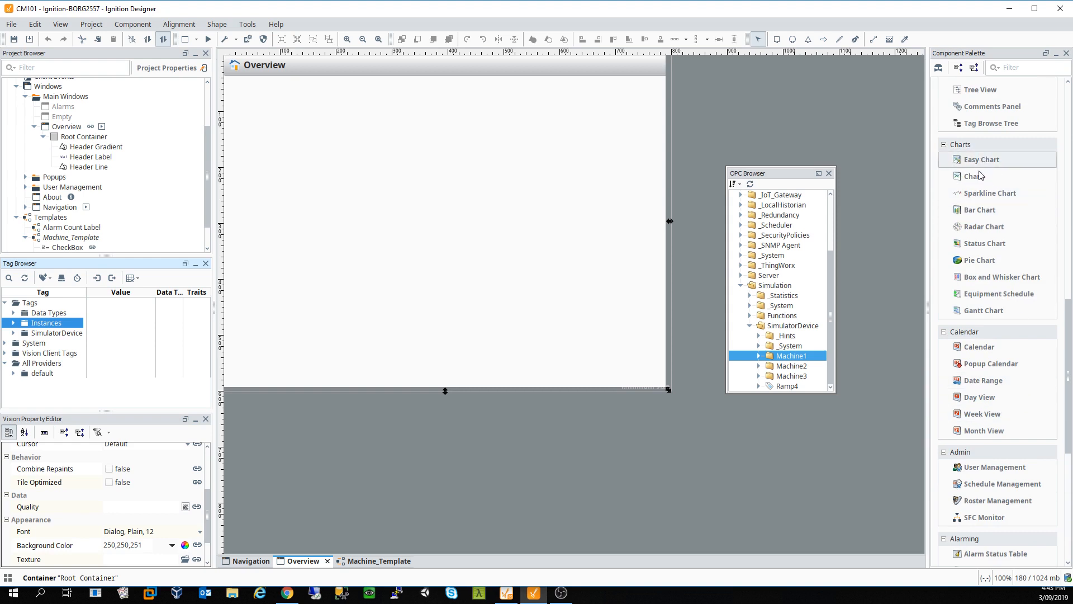
scroll(986, 280, "up", 7)
scroll(987, 286, "up", 1)
left_click(939, 67)
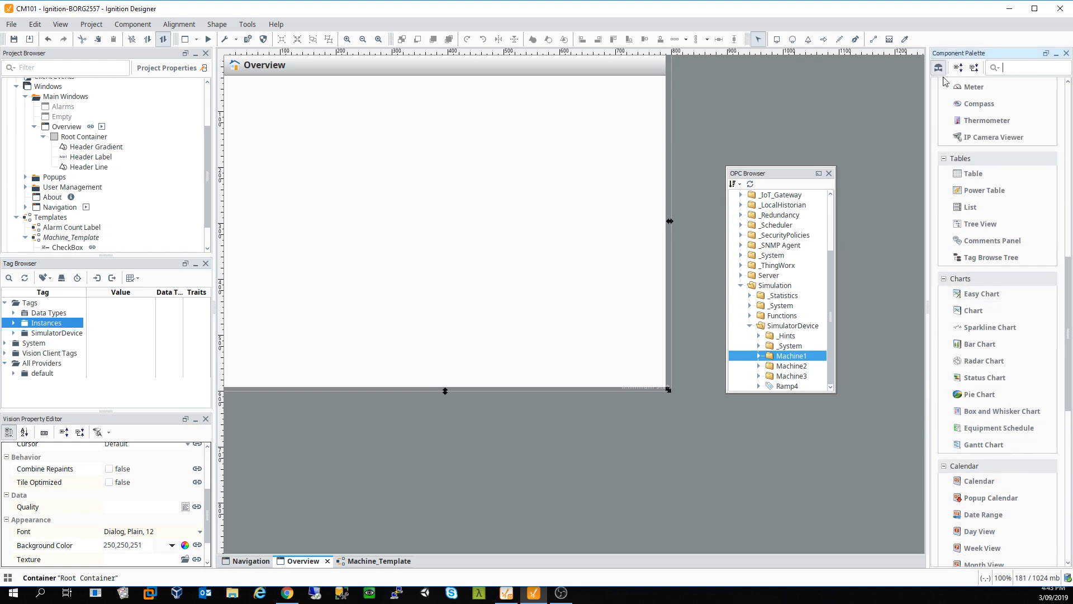
Step: Browse the Chemical, Motors and Pipes symbol categories in Symbol Factory
left_click(381, 311)
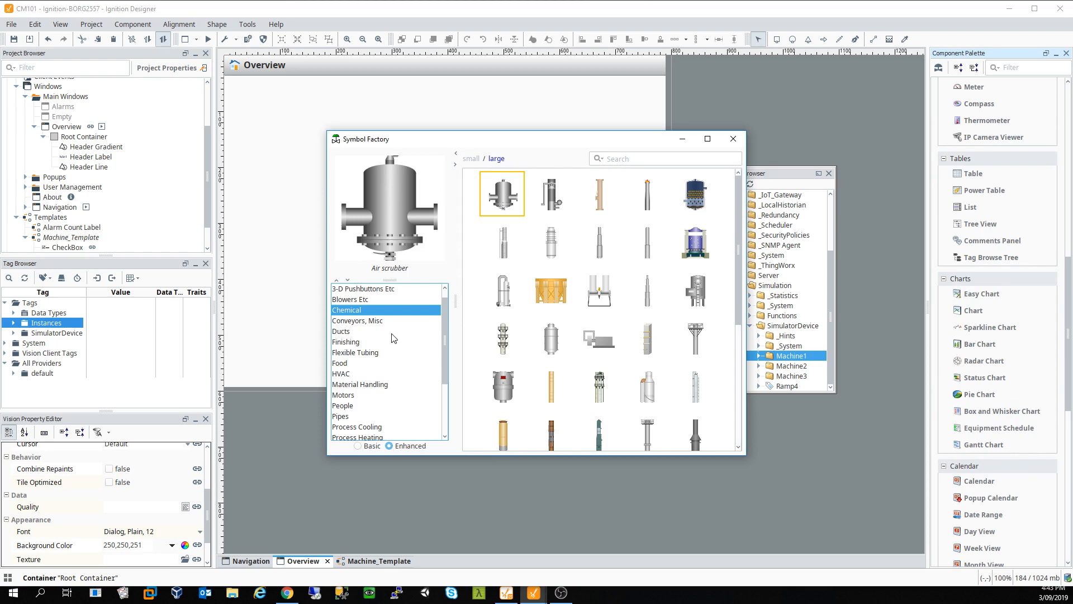
left_click(389, 353)
left_click(361, 363)
left_click(360, 396)
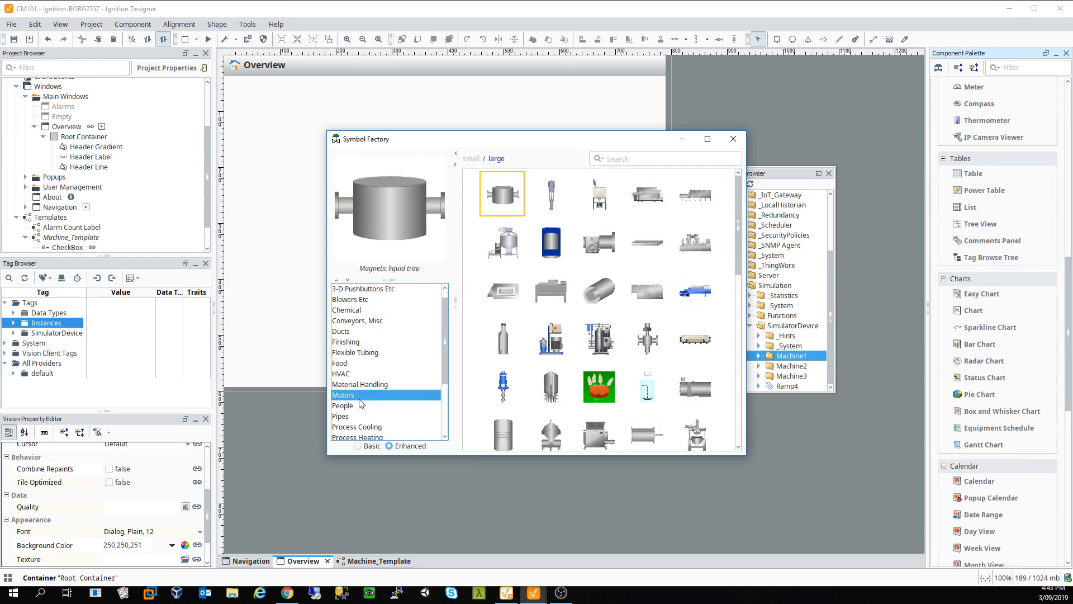
left_click(358, 416)
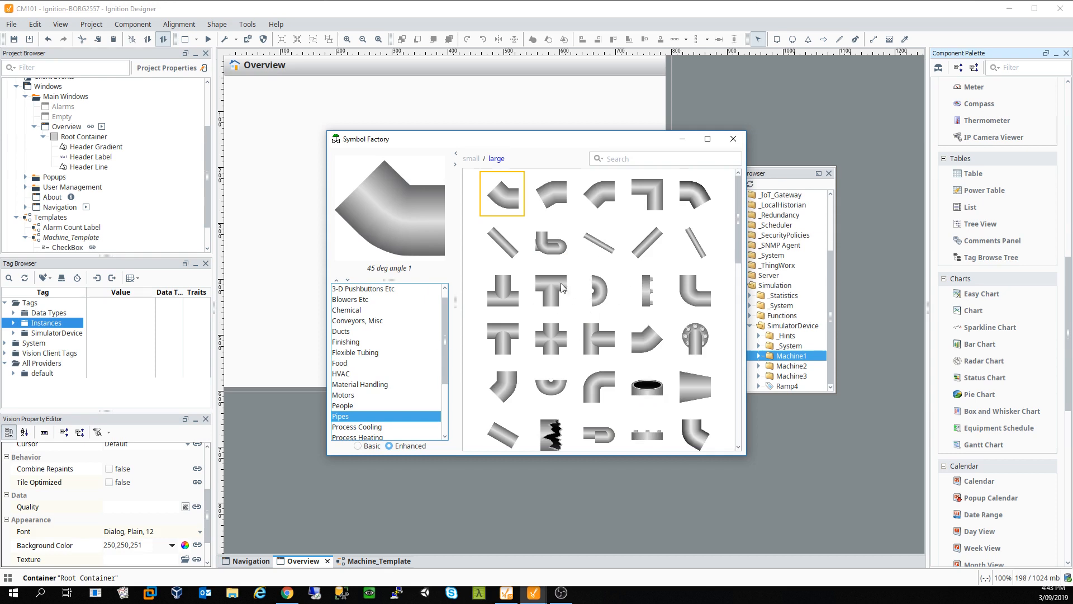
Step: Select the 30 deg angle 3 pipe, close Symbol Factory without adding it, and switch to Navigation
left_click(554, 199)
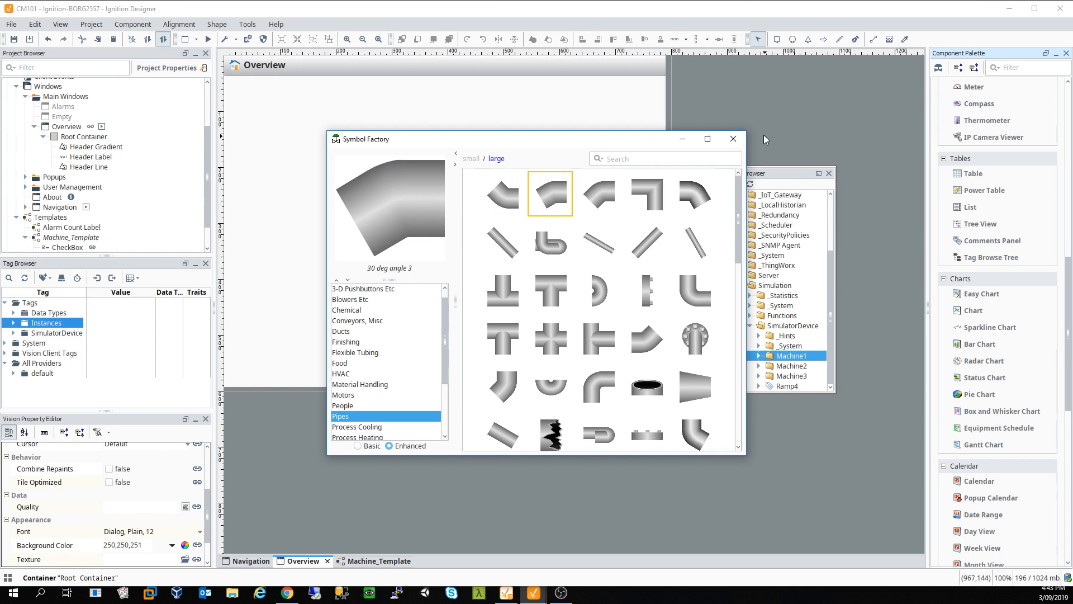
left_click(732, 140)
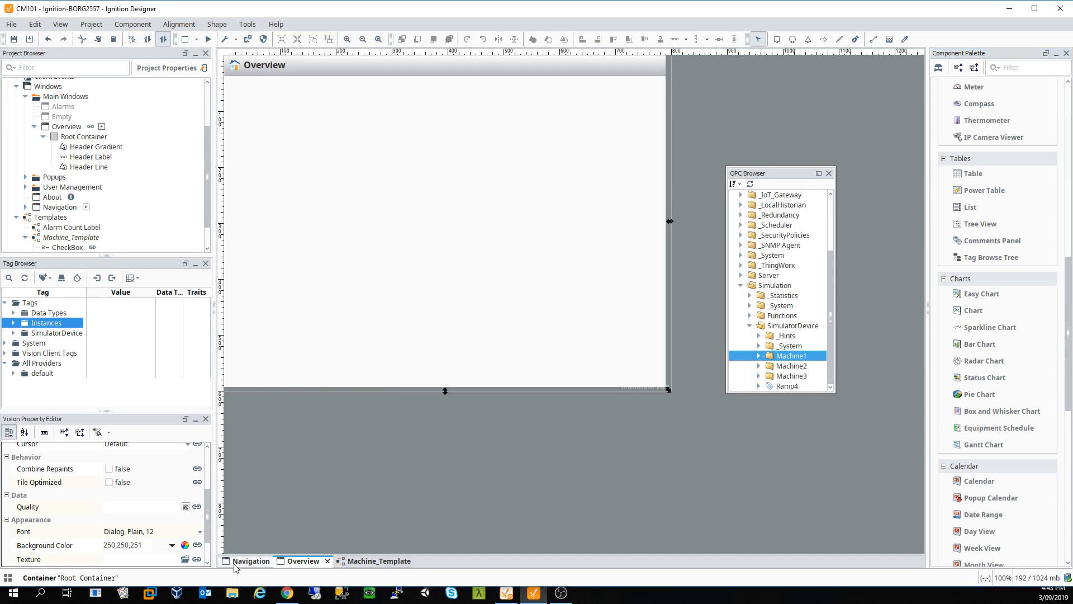
left_click(250, 561)
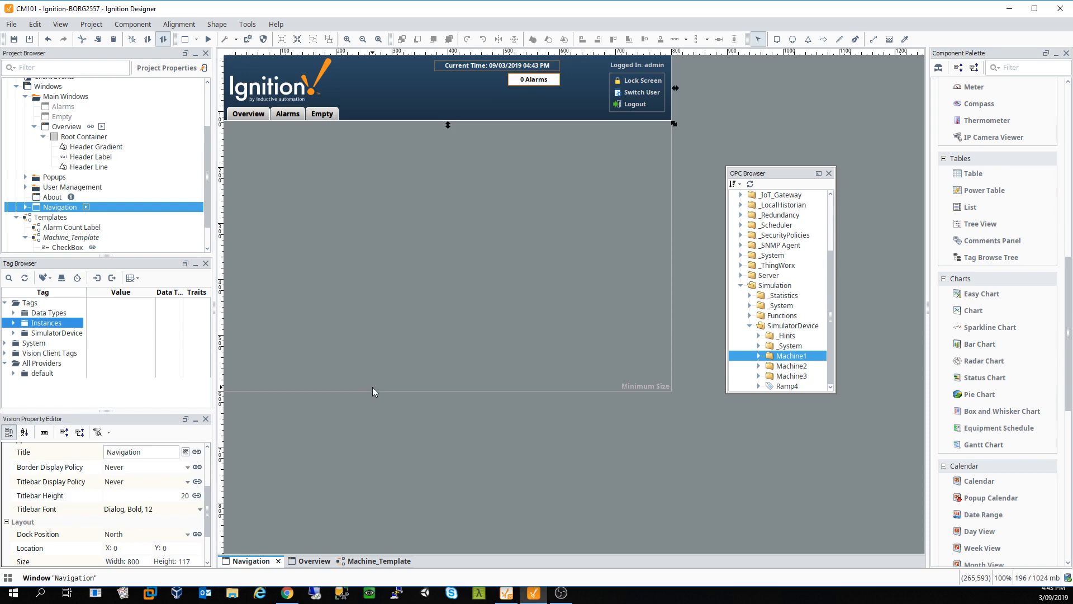
Step: Select the Navigation window's Root Container, then go back to the empty Overview window
left_click(378, 228)
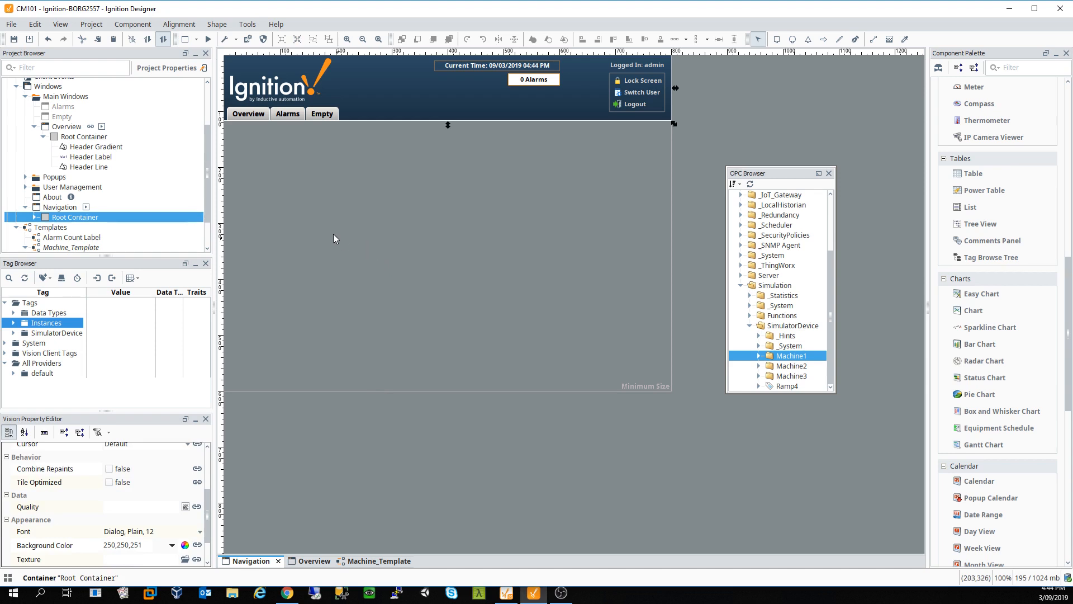
left_click(313, 561)
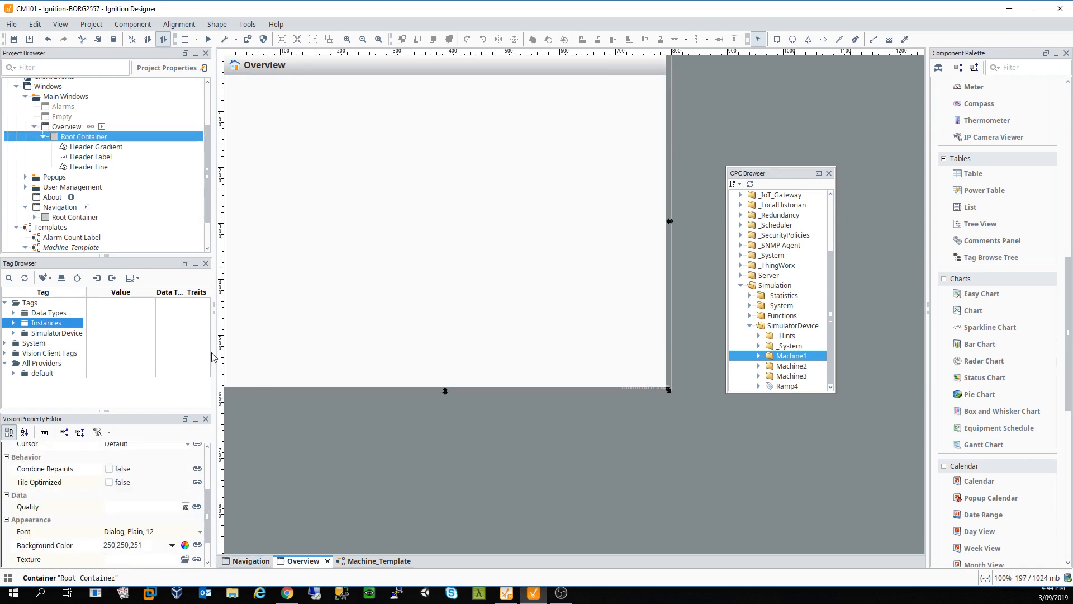
Step: Expand Instances and try dropping Machine1–Machine3 together onto Overview, dismissing the drop error
left_click(13, 323)
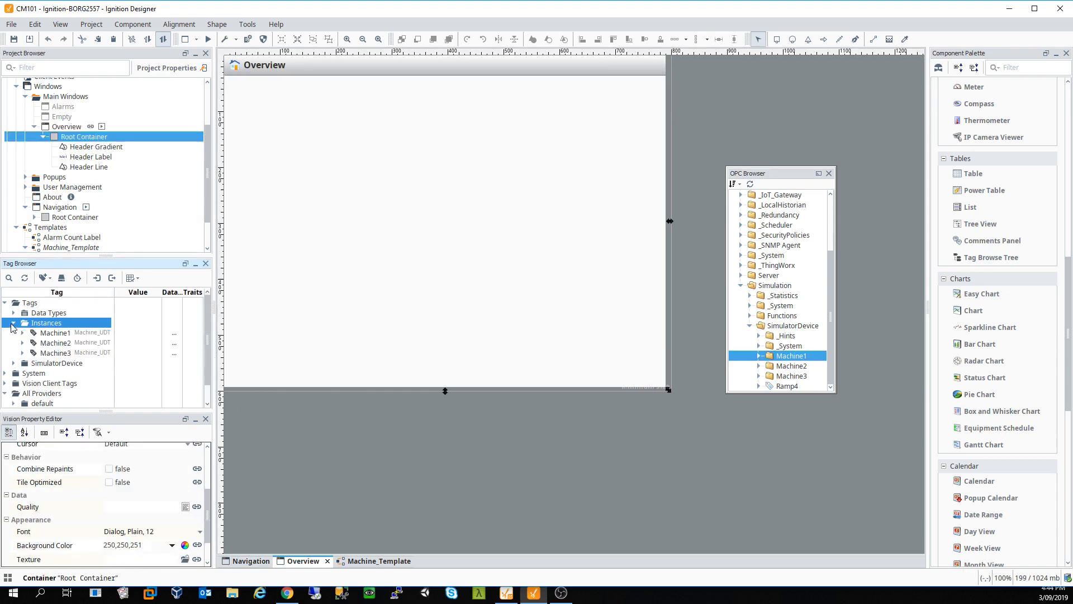
left_click(47, 332)
left_click(61, 353, "shift")
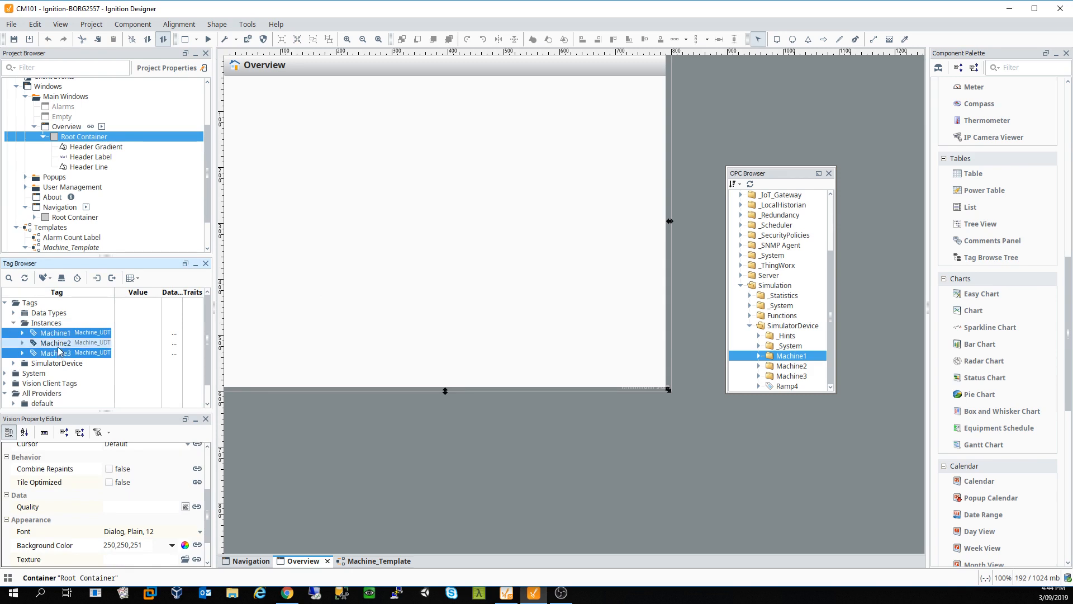
left_click_drag(57, 337, 358, 218)
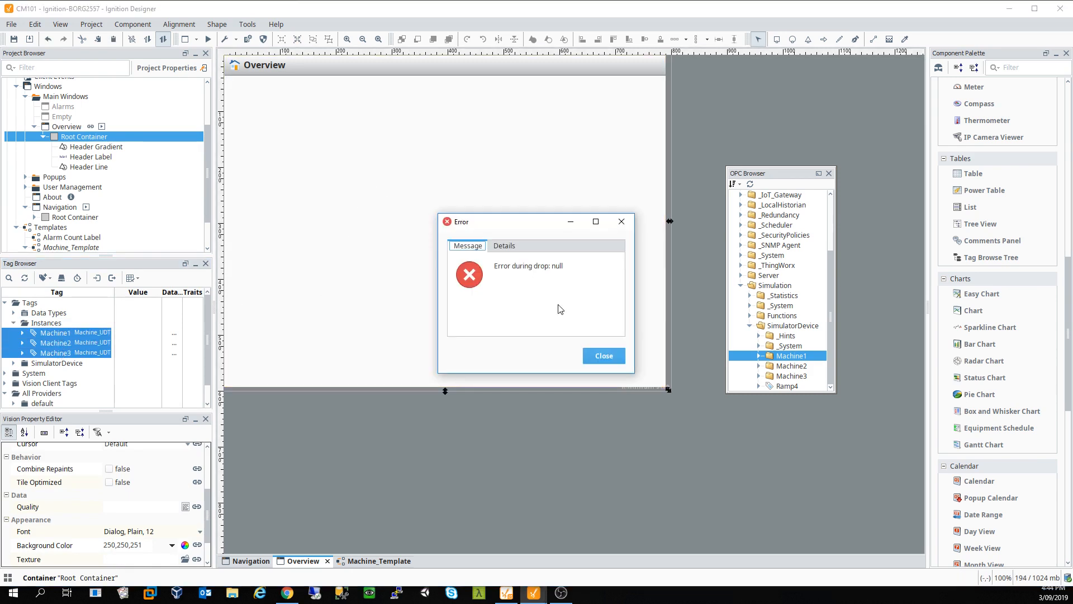
left_click(604, 356)
Step: Drag Machine1–Machine3 individually onto Overview as tanks and line them up along the top
left_click(95, 335)
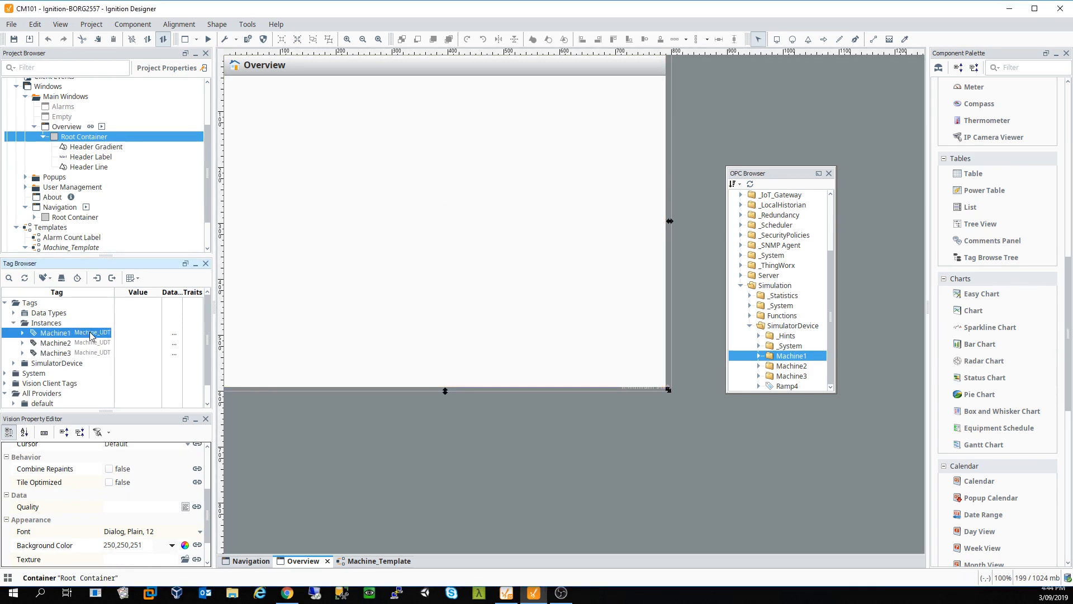
left_click_drag(91, 336, 538, 216)
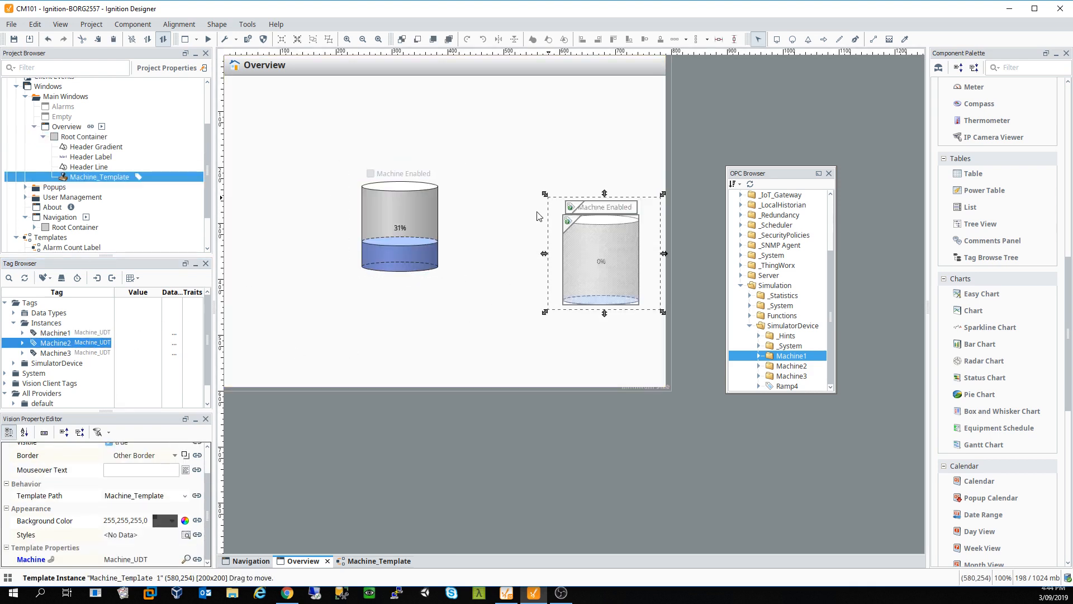
left_click_drag(55, 352, 484, 331)
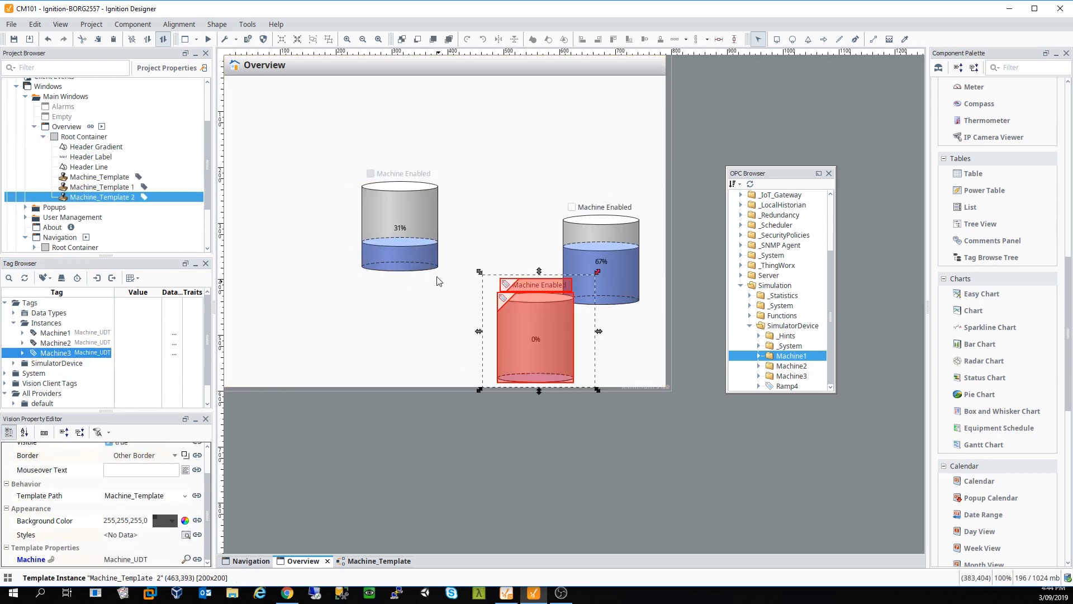
left_click_drag(425, 257, 305, 202)
left_click_drag(590, 251, 400, 169)
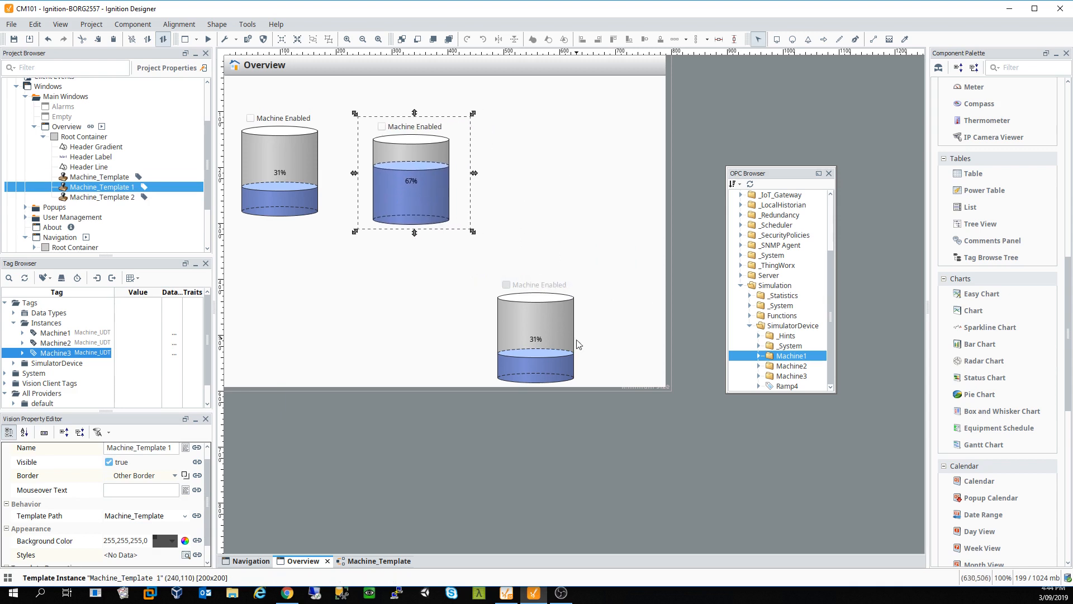
left_click_drag(578, 343, 583, 192)
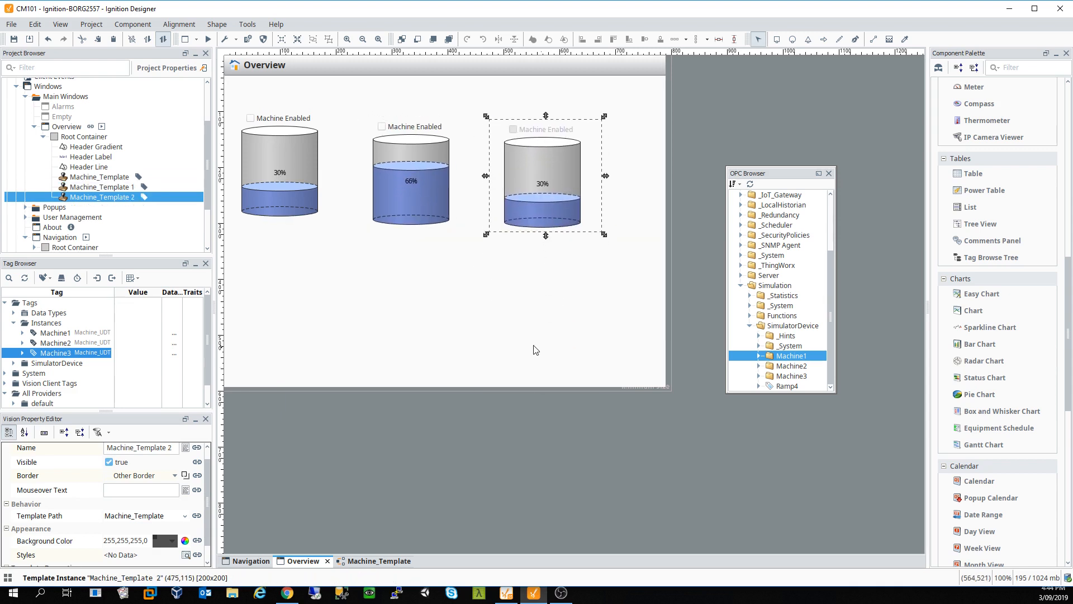
Step: In the Machine_Template editor, shift the tank slightly down and enlarge the template canvas
left_click(370, 560)
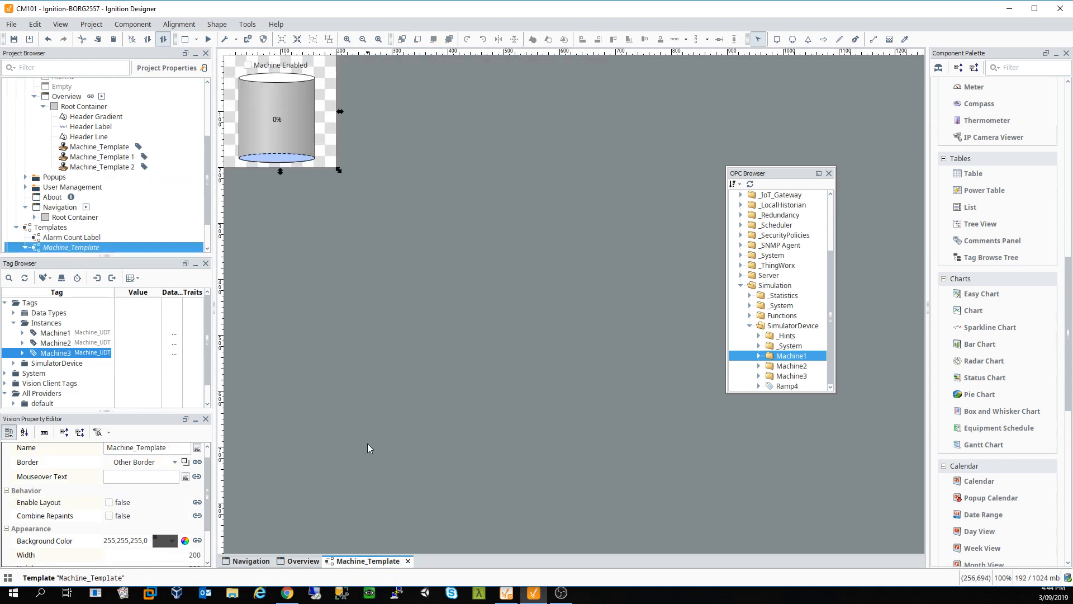
left_click(294, 113)
left_click_drag(294, 112, 296, 115)
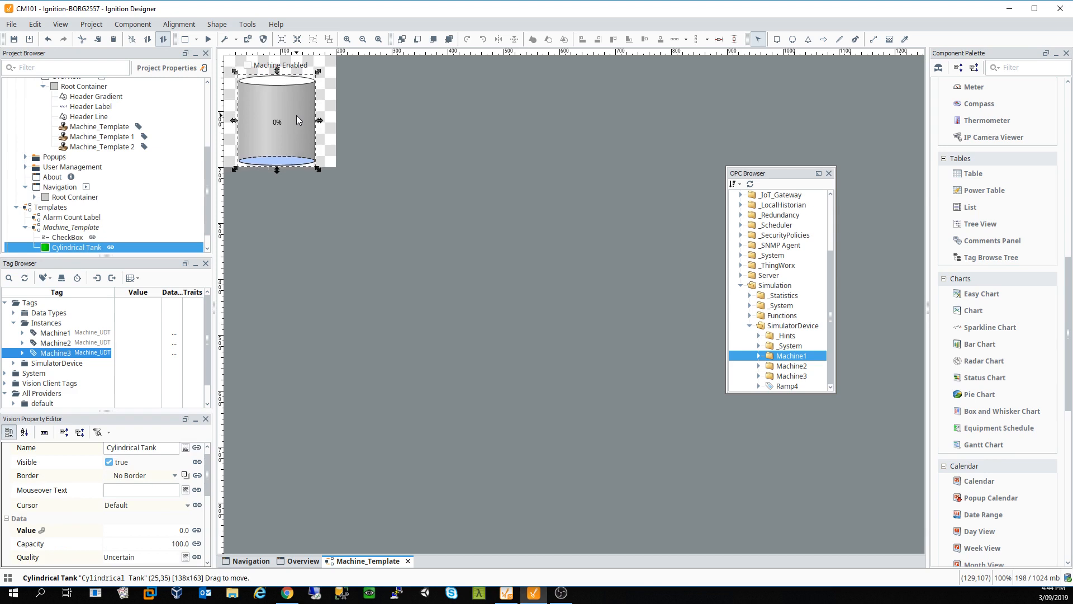
left_click(327, 148)
left_click_drag(339, 170, 346, 200)
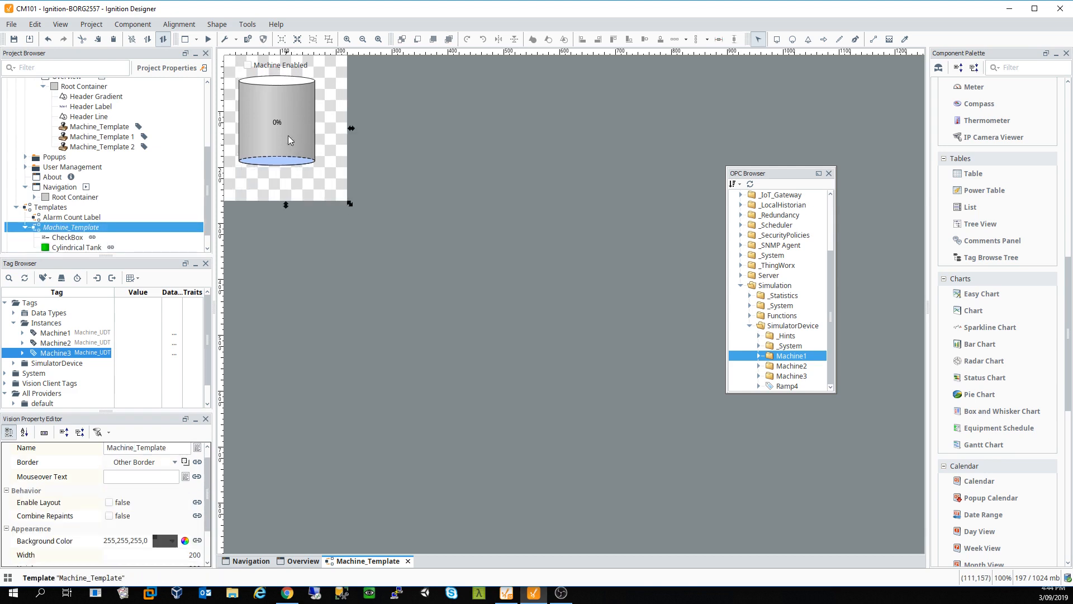
Step: Nudge the tank and the Machine Enabled checkbox down and to the right
left_click(290, 92)
key("Down")
key("Down")
key("Down")
key("Down")
key("Down")
key("Down")
key("Down")
key("Down")
key("Down")
key("Down")
key("Down")
key("Down")
key("Down")
key("Down")
key("Down")
key("Down")
key("Down")
key("Down")
key("Down")
key("Down")
key("Right")
key("Right")
key("Right")
key("Right")
key("Right")
key("Right")
key("Right")
key("Right")
key("Right")
key("Right")
key("Right")
key("Right")
key("Right")
key("Right")
key("Right")
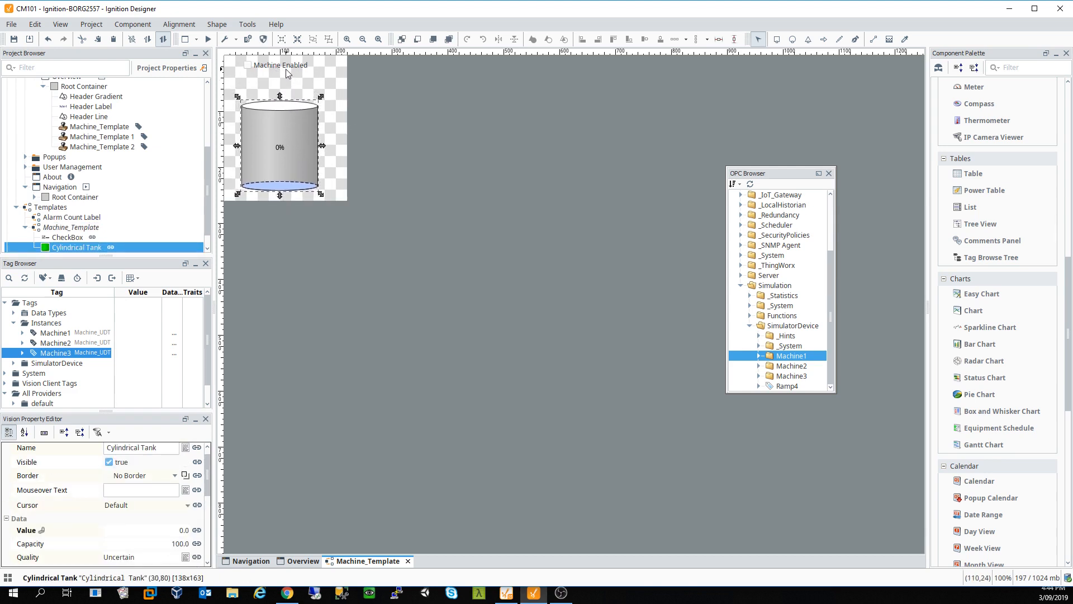
left_click(282, 69)
key("Down")
key("Down")
key("Down")
key("Down")
key("Down")
key("Down")
key("Down")
key("Down")
key("Down")
key("Down")
key("Down")
key("Down")
key("Down")
key("Down")
key("Down")
key("Down")
key("Down")
key("Down")
key("Down")
key("Down")
key("Right")
key("Right")
key("Right")
key("Right")
key("Right")
key("Right")
key("Right")
key("Right")
key("Right")
key("Right")
key("Right")
key("Right")
key("Right")
key("Right")
key("Right")
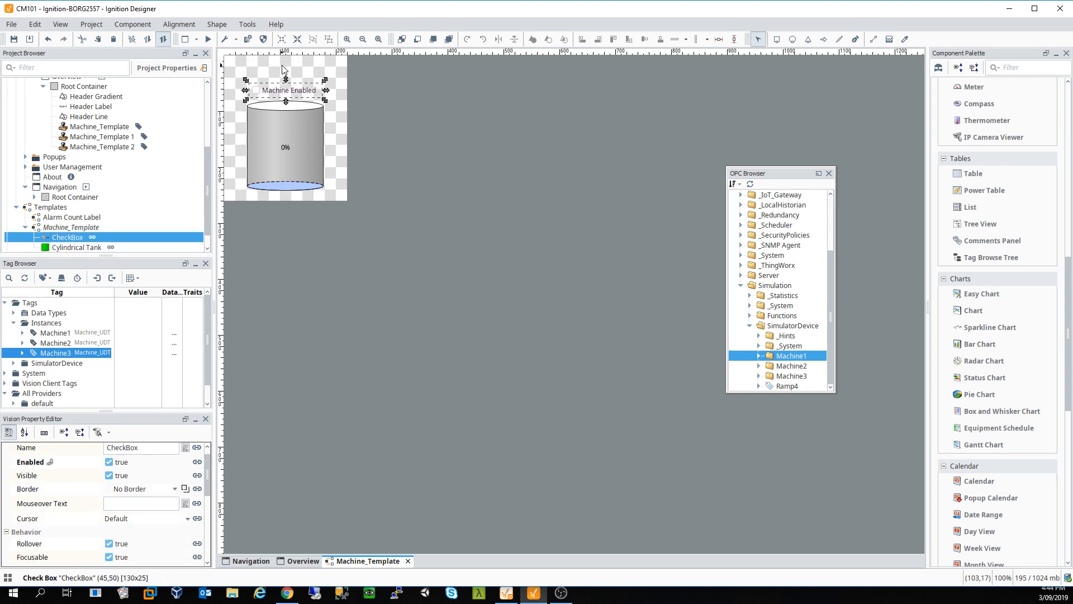
left_click(281, 66)
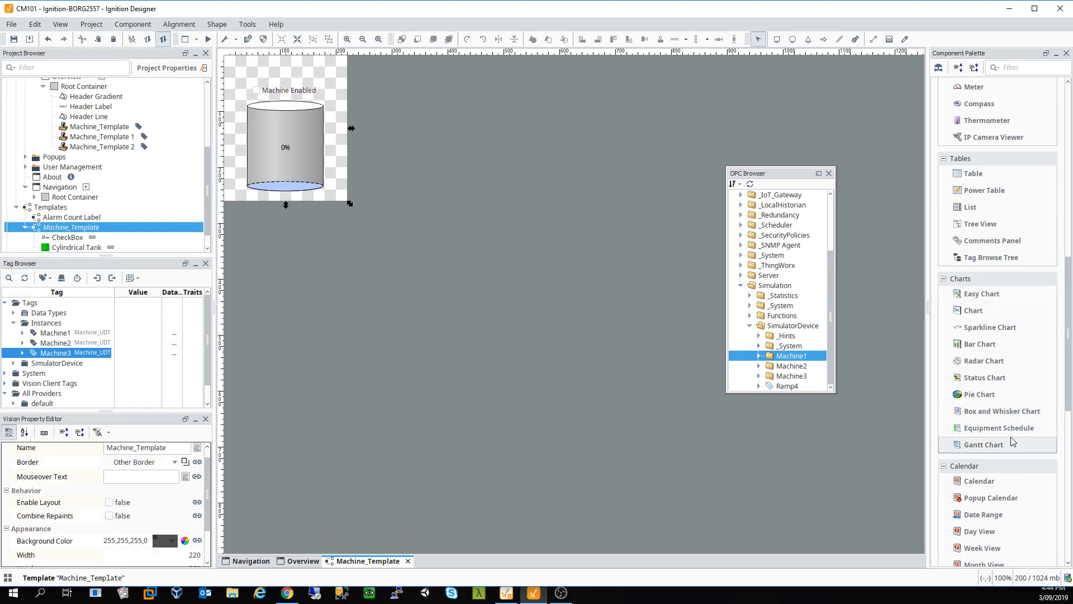
Step: Drag a Label from the Component Palette onto the top of the template
scroll(1000, 185, "up", 3)
scroll(1000, 184, "up", 10)
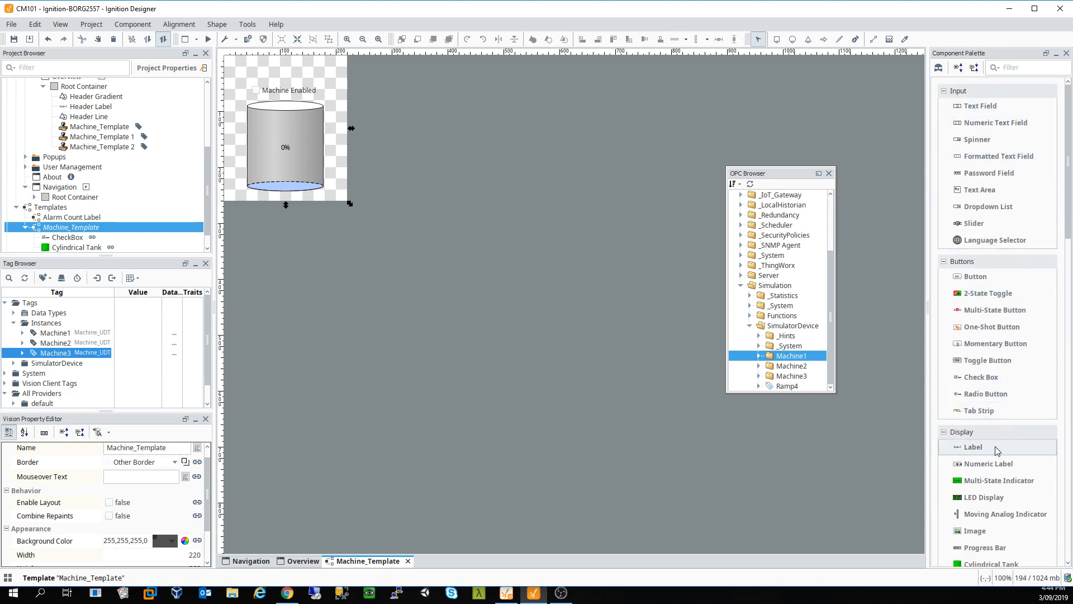
left_click_drag(995, 447, 314, 67)
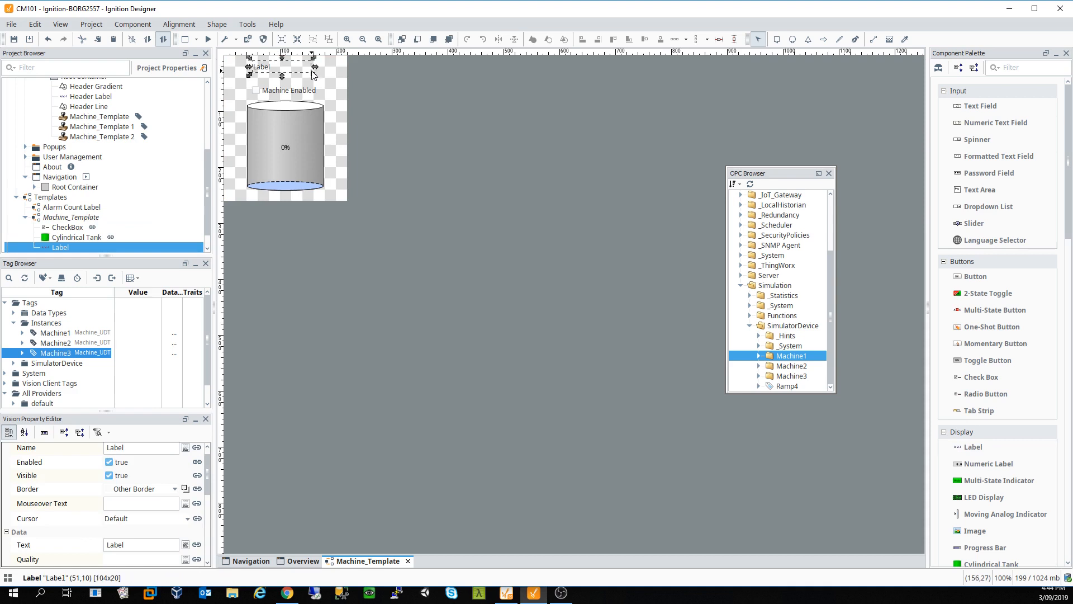
scroll(184, 500, "up", 1)
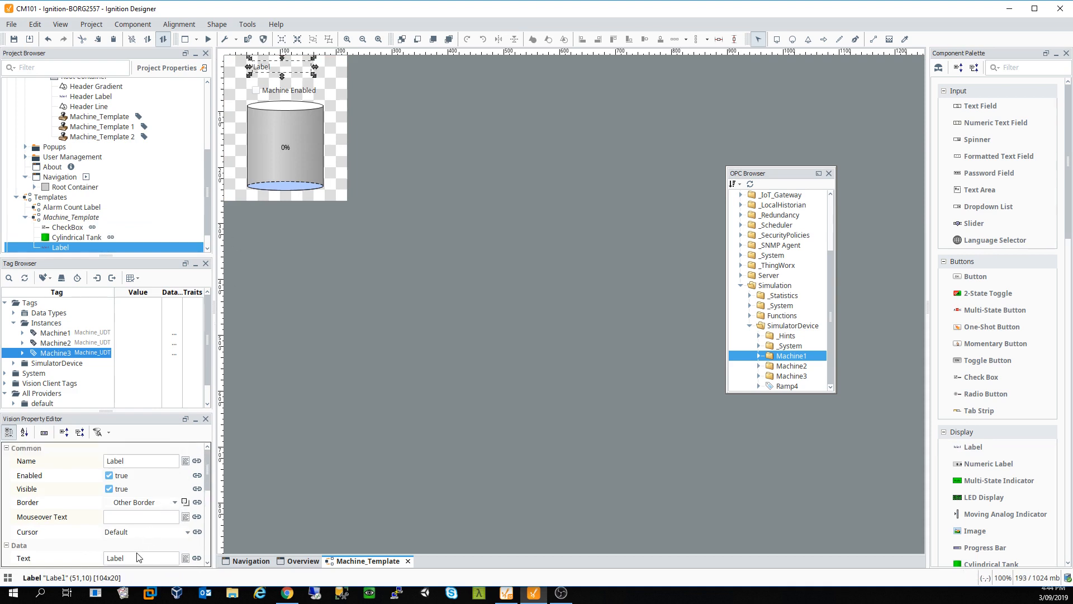
Step: Bind the label's Text property to the template's Machine property
left_click(197, 558)
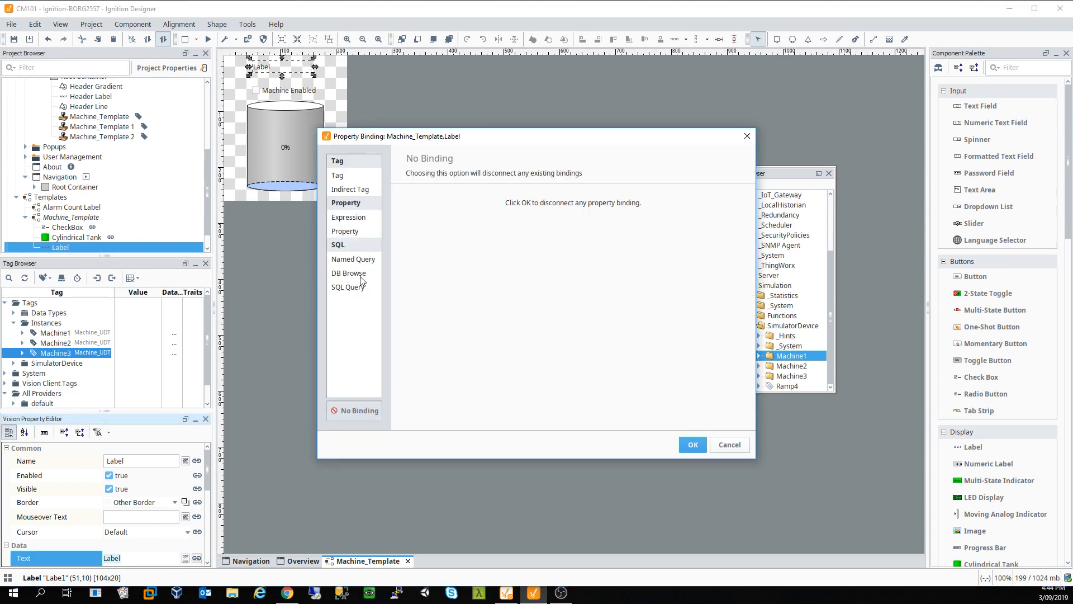
left_click(344, 232)
double_click(451, 246)
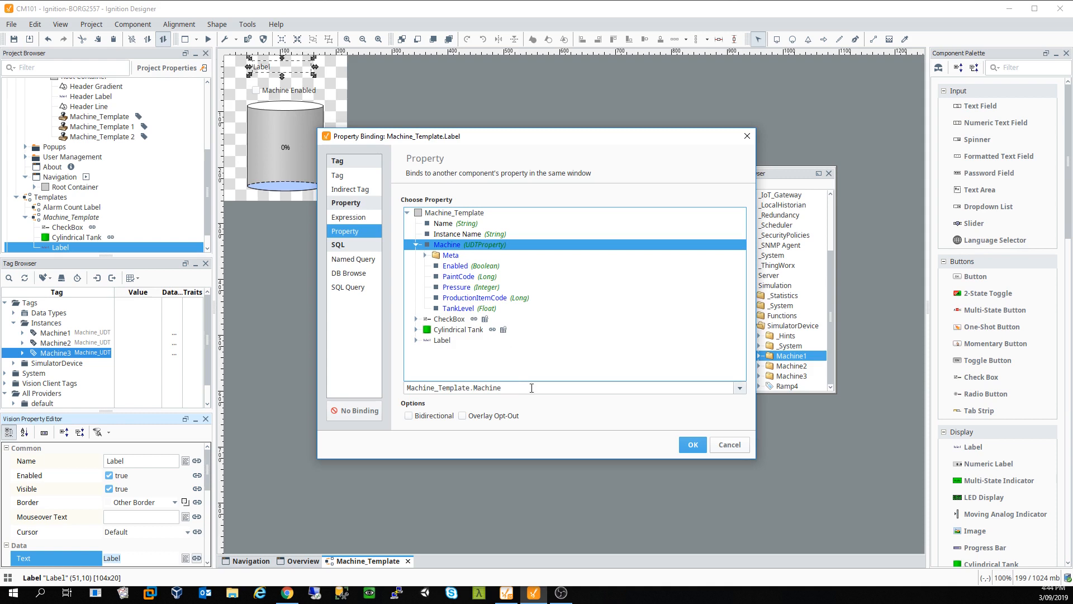
left_click(693, 445)
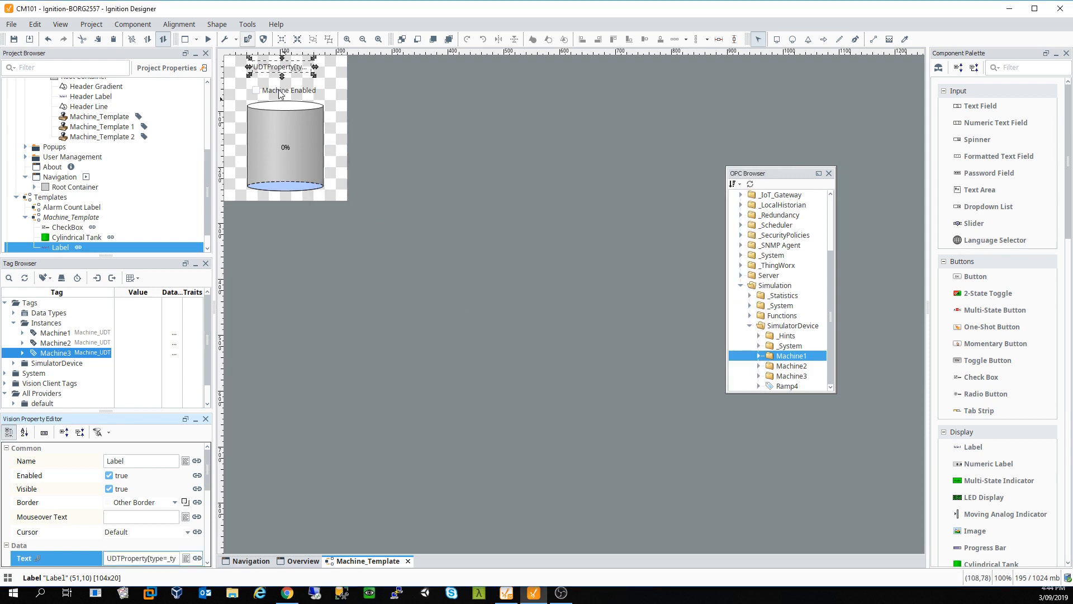
Step: Widen the label to both the right and the left
left_click_drag(315, 66, 338, 66)
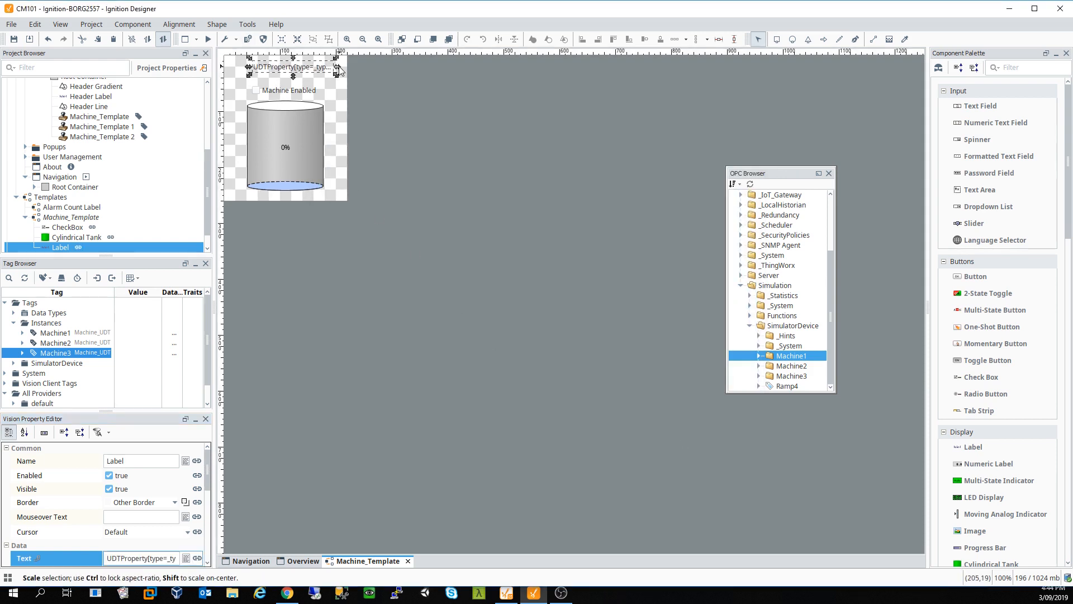
left_click(247, 68)
left_click(265, 69)
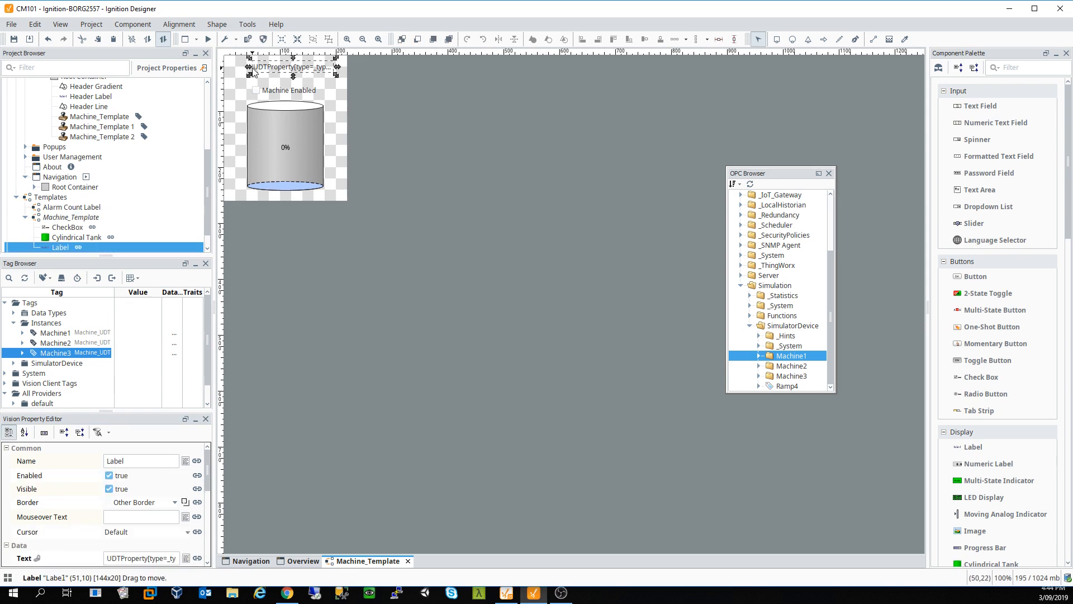
left_click_drag(250, 67, 228, 73)
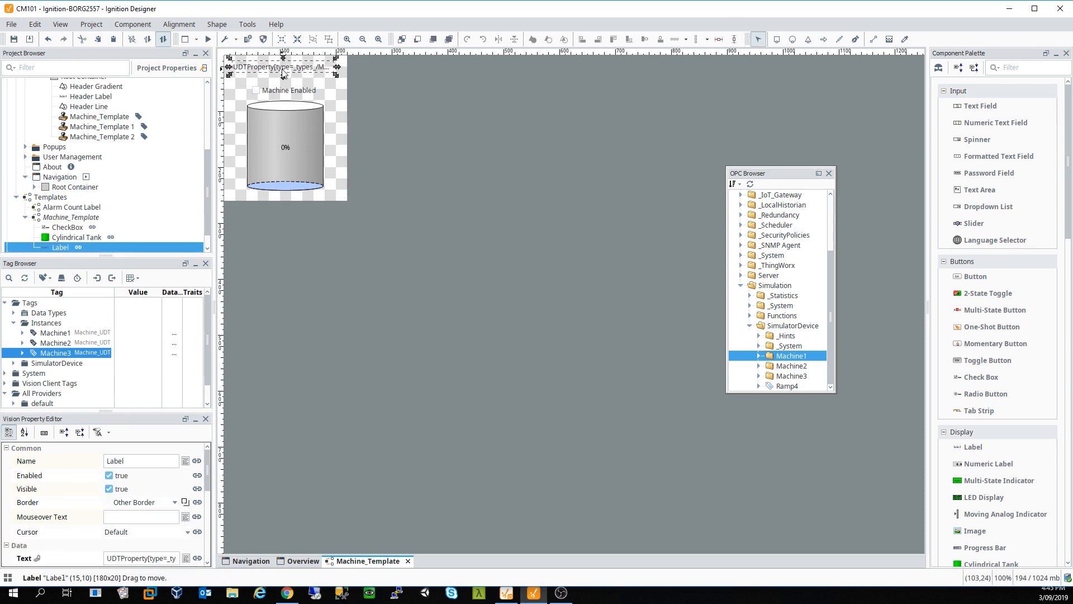
Step: Change the Text binding to an expression of {Machine_Template.instanceName}, removing the Machine reference
double_click(283, 73)
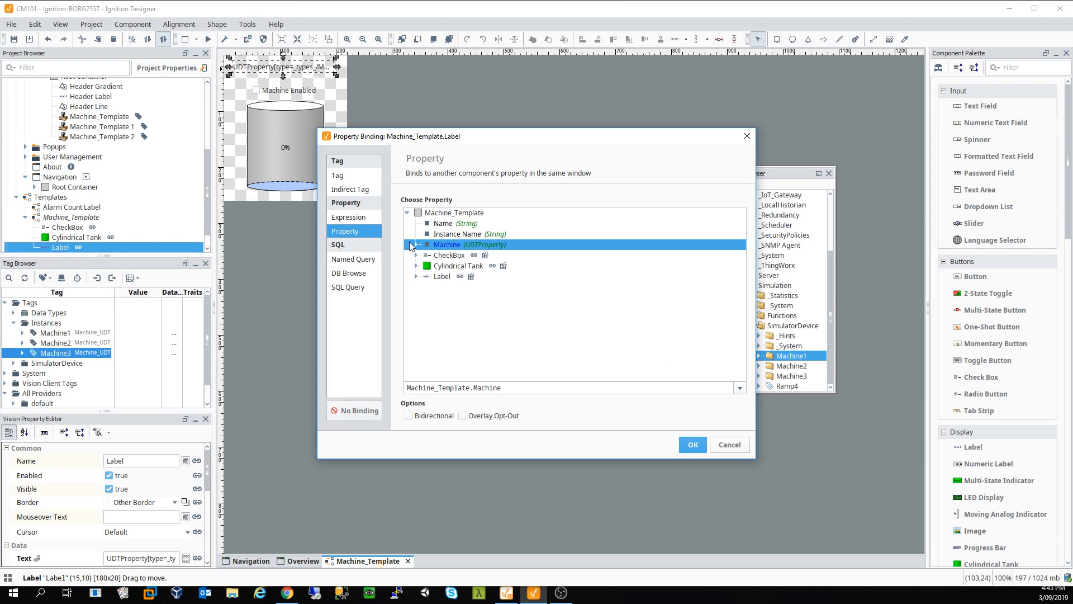
left_click(349, 217)
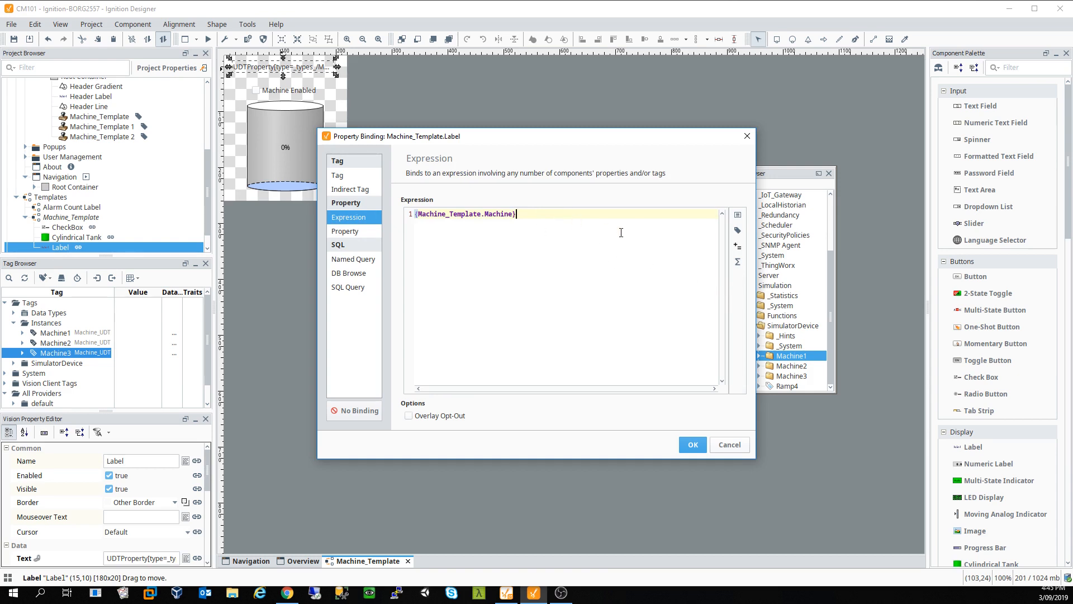
left_click(738, 216)
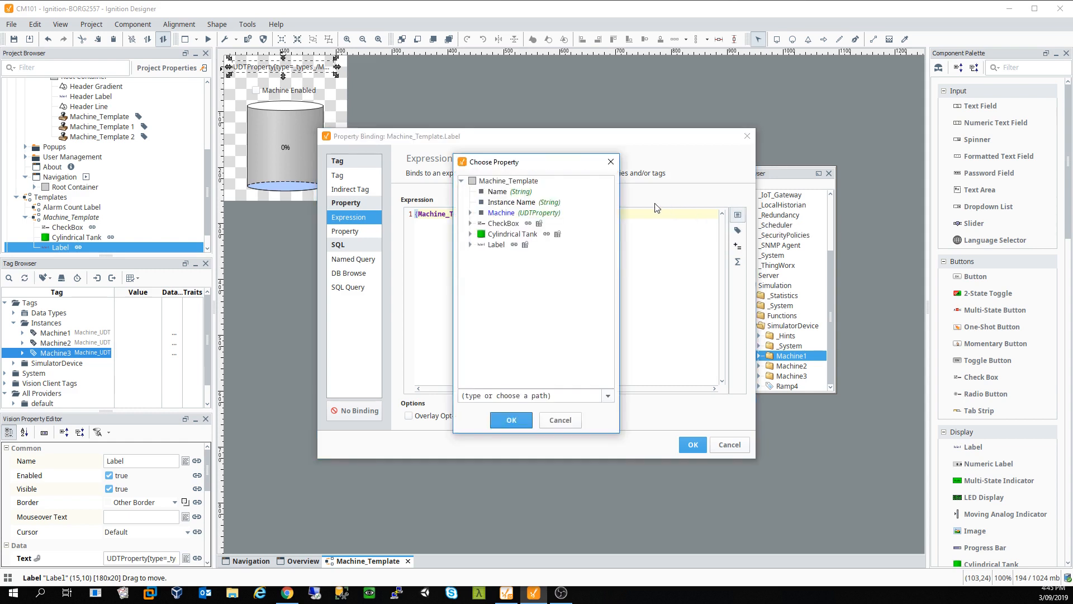
left_click(500, 203)
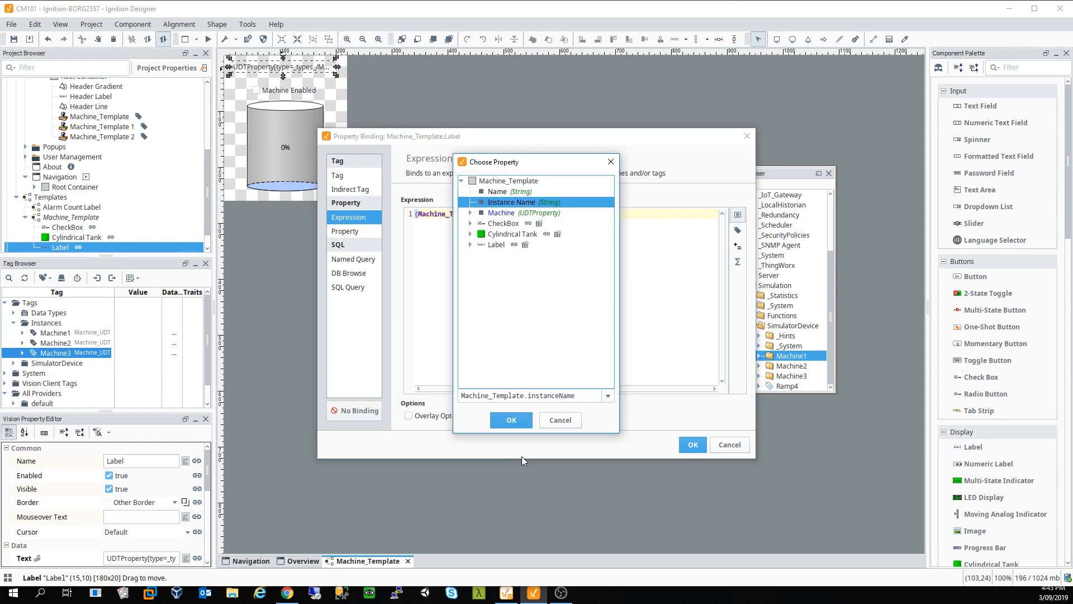
left_click(511, 420)
left_click_drag(517, 214, 350, 226)
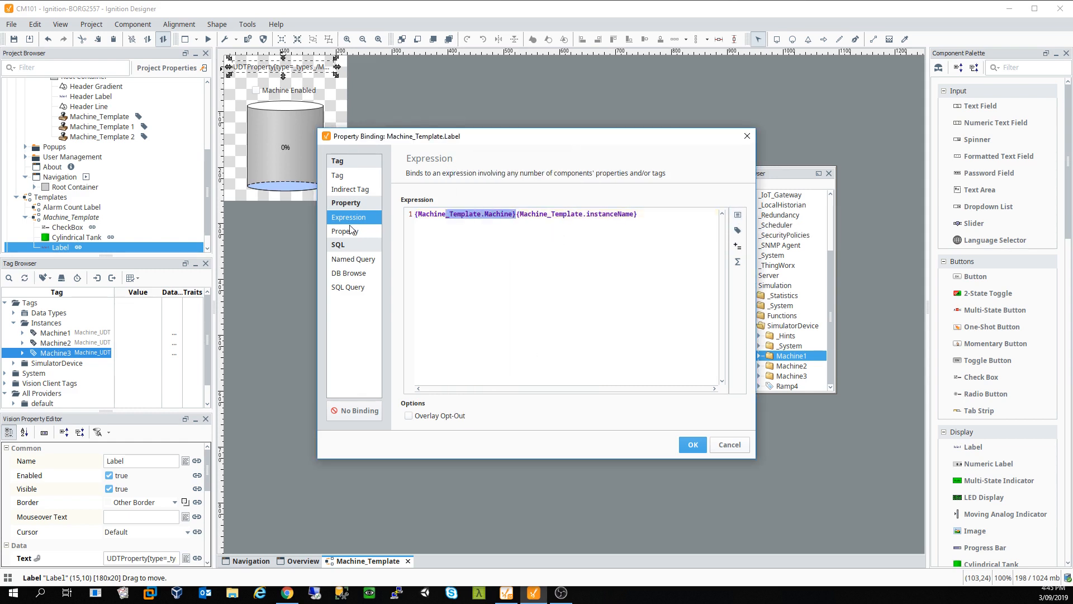
key("BackSpace")
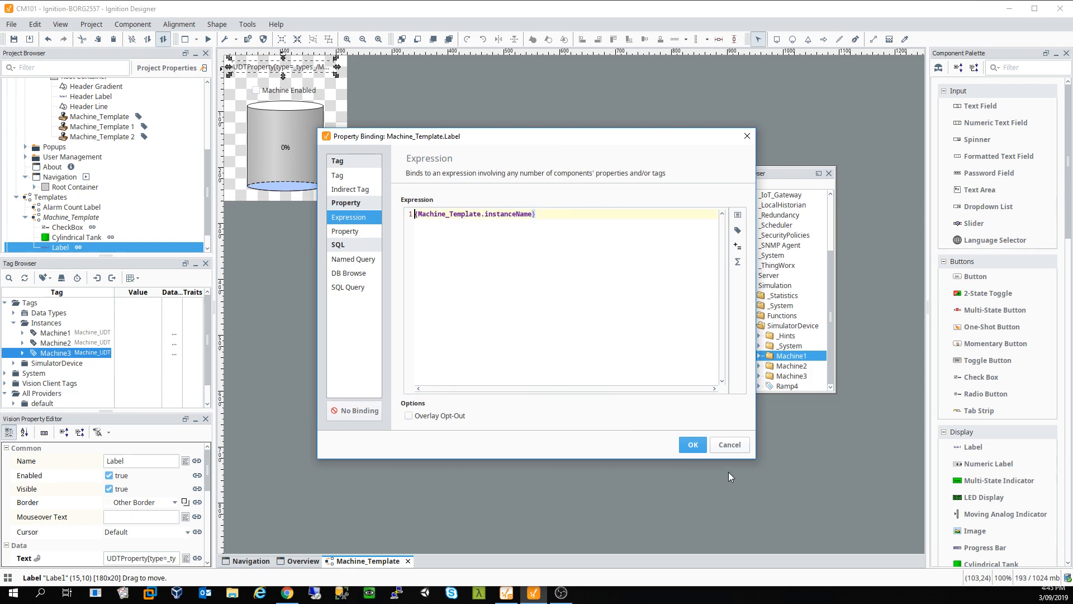
left_click(693, 448)
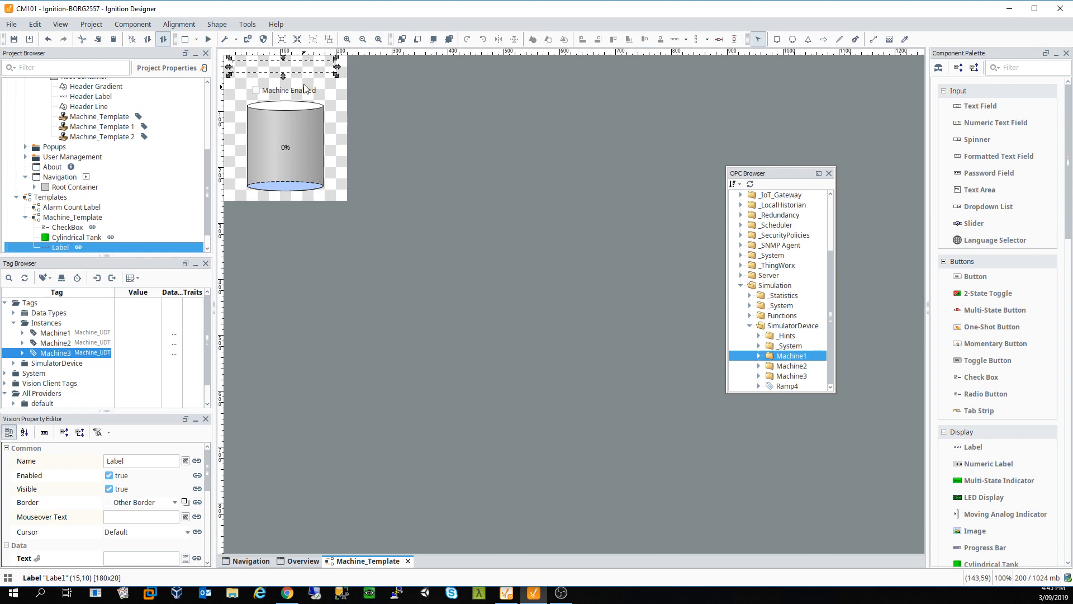
Step: Set the label's Text property to Default
left_click(140, 559)
type("Default")
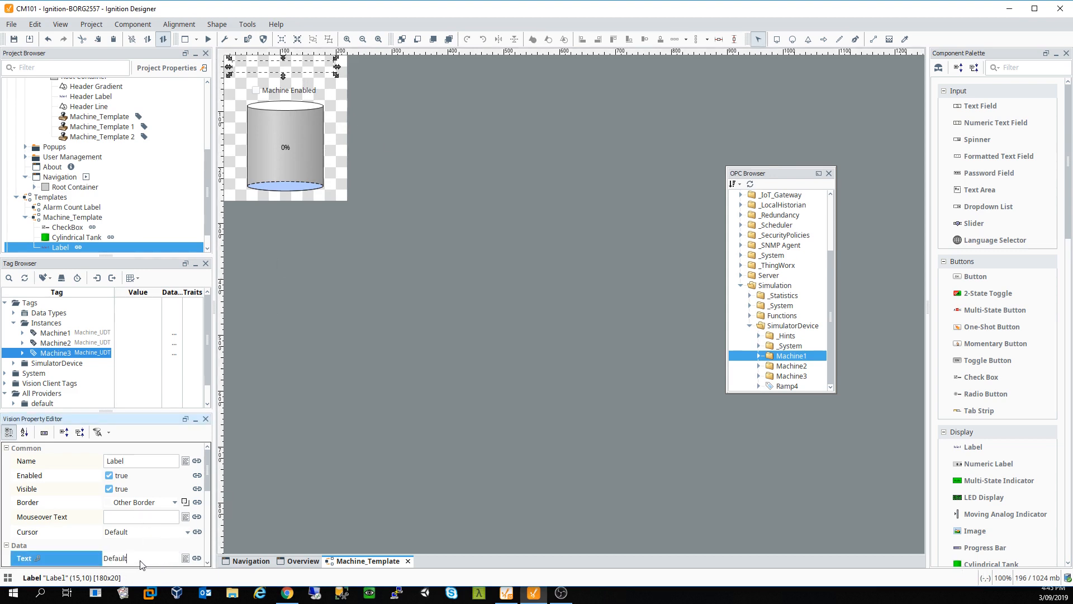
left_click(363, 450)
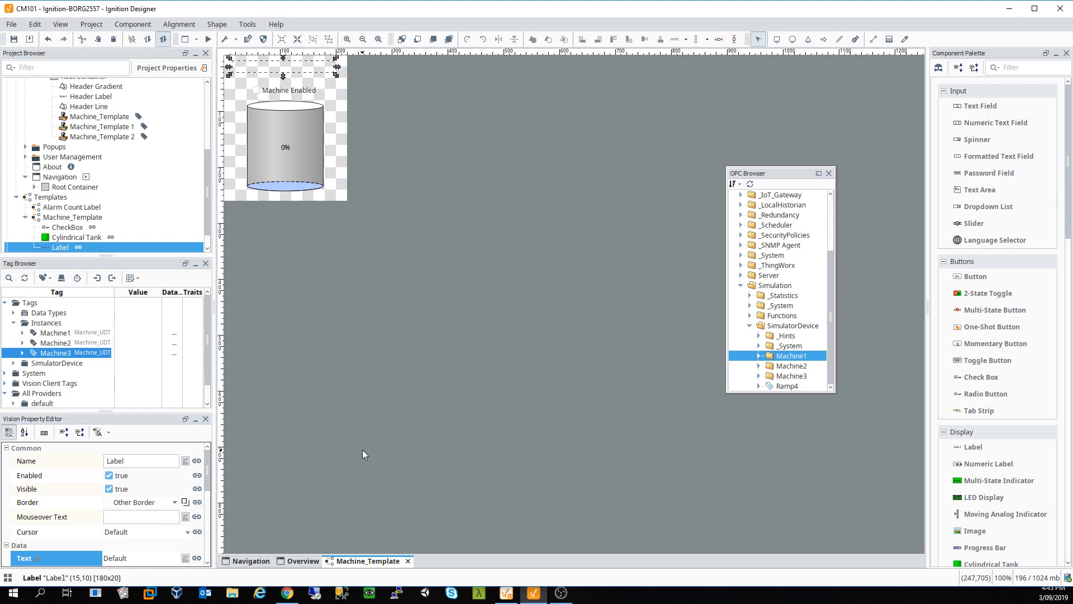
Step: Change the label's font to Dialog, Bold, size 16
left_click(251, 69)
scroll(211, 500, "down", 2)
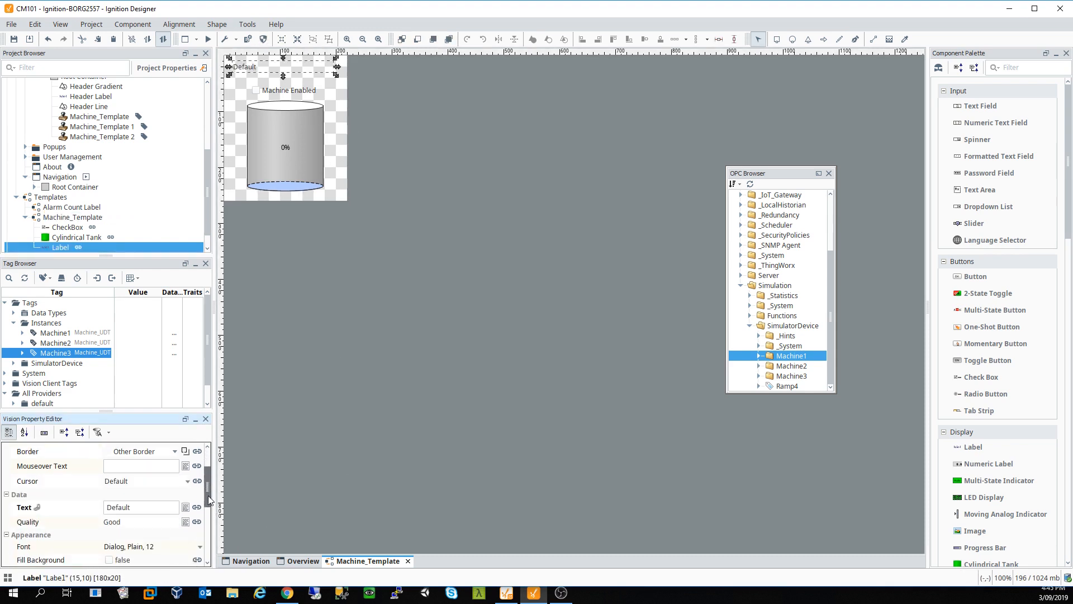
scroll(210, 500, "down", 3)
left_click(200, 473)
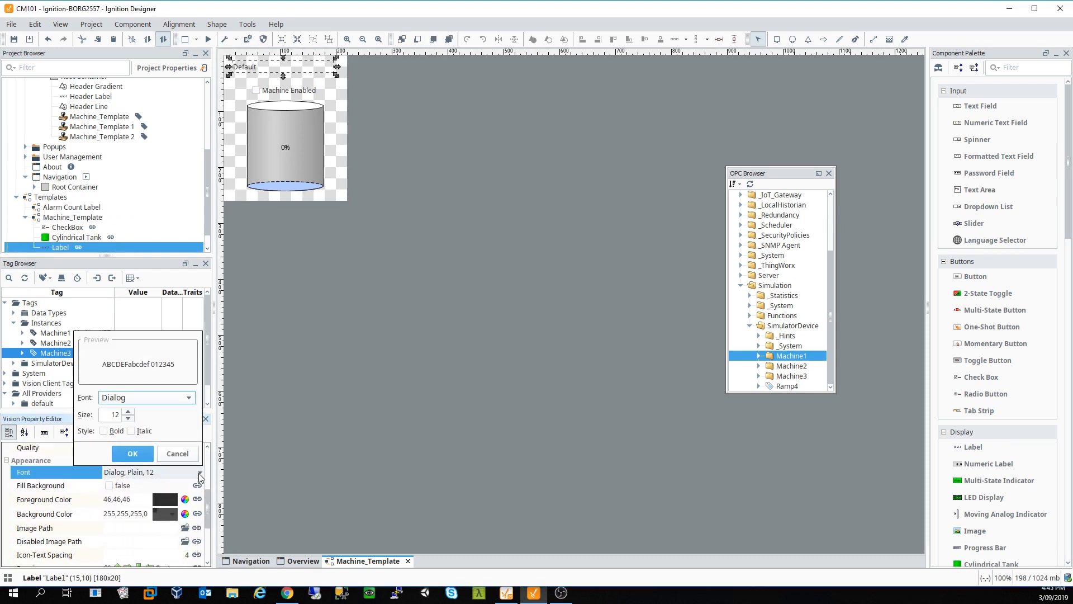
left_click(129, 412)
left_click(128, 411)
left_click(129, 411)
left_click(129, 412)
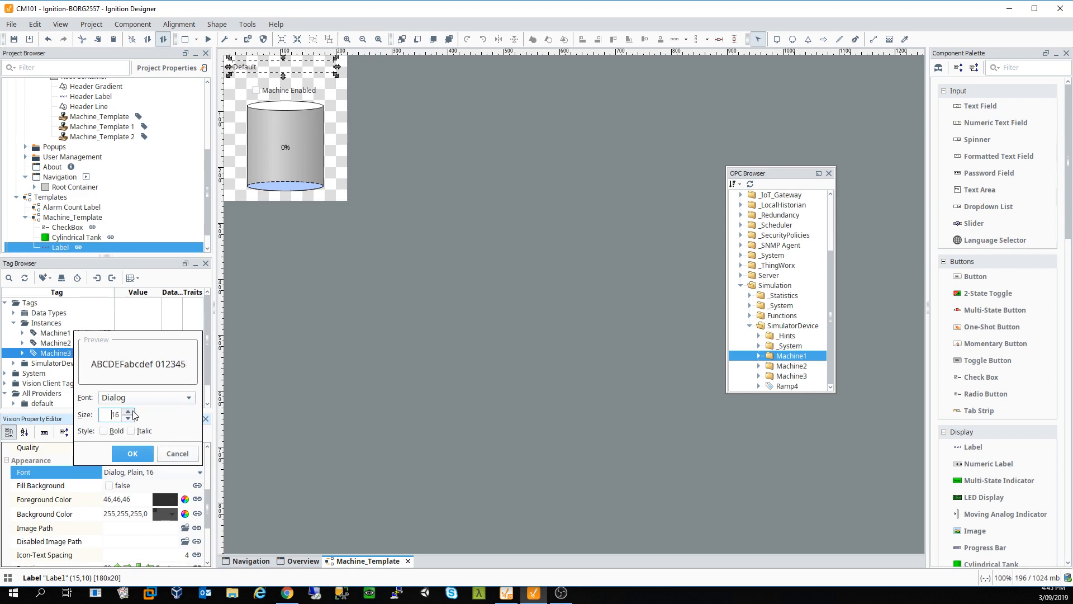
left_click(103, 430)
left_click(133, 453)
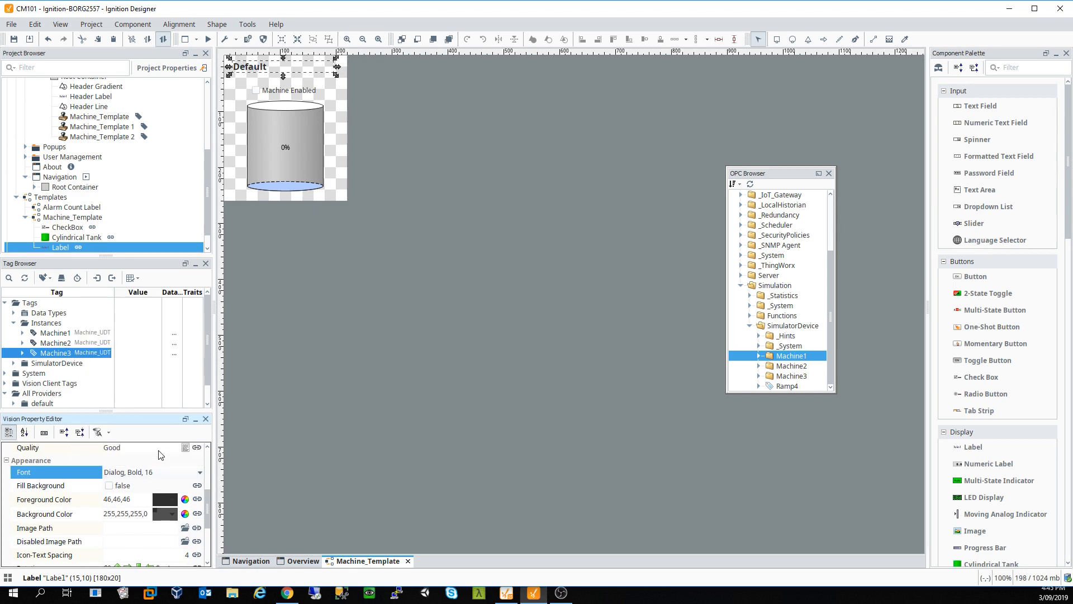
left_click(408, 561)
Step: Save the template and roughly reposition the three tank instances side by side on Overview
left_click(531, 337)
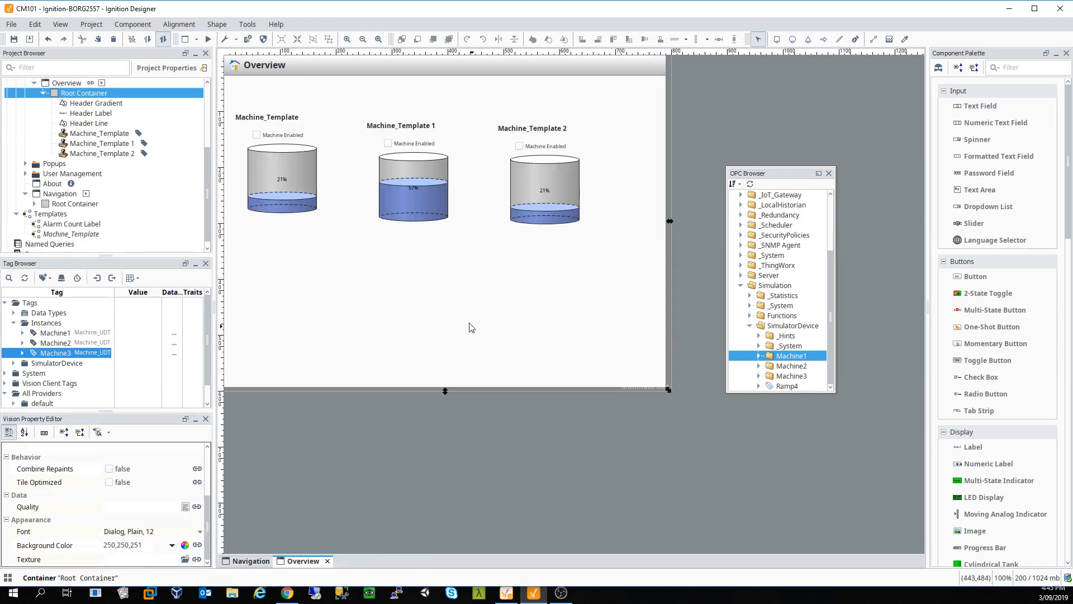
left_click_drag(298, 193, 303, 185)
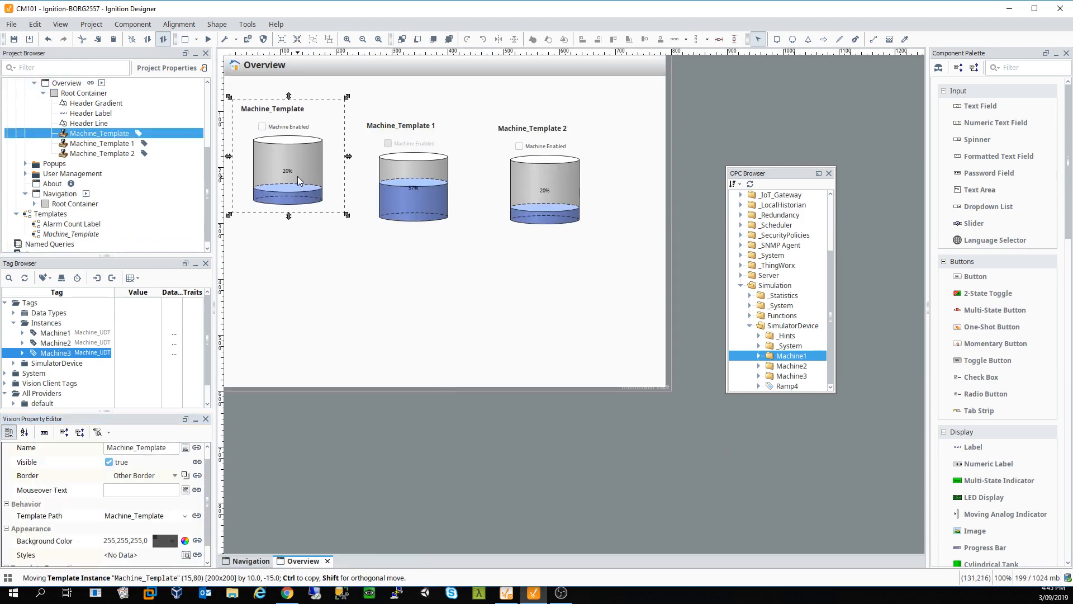
left_click_drag(398, 182, 361, 168)
left_click_drag(538, 179, 479, 156)
Step: Select all three tanks, space them evenly with 5 px padding, and shift them slightly left
left_click_drag(559, 273, 300, 150)
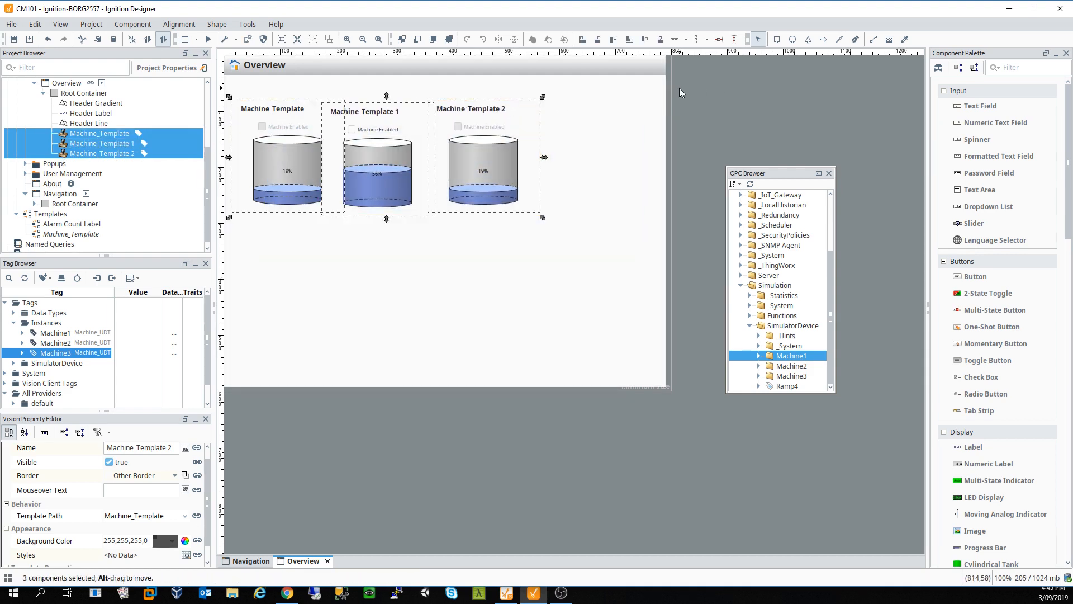
left_click(719, 41)
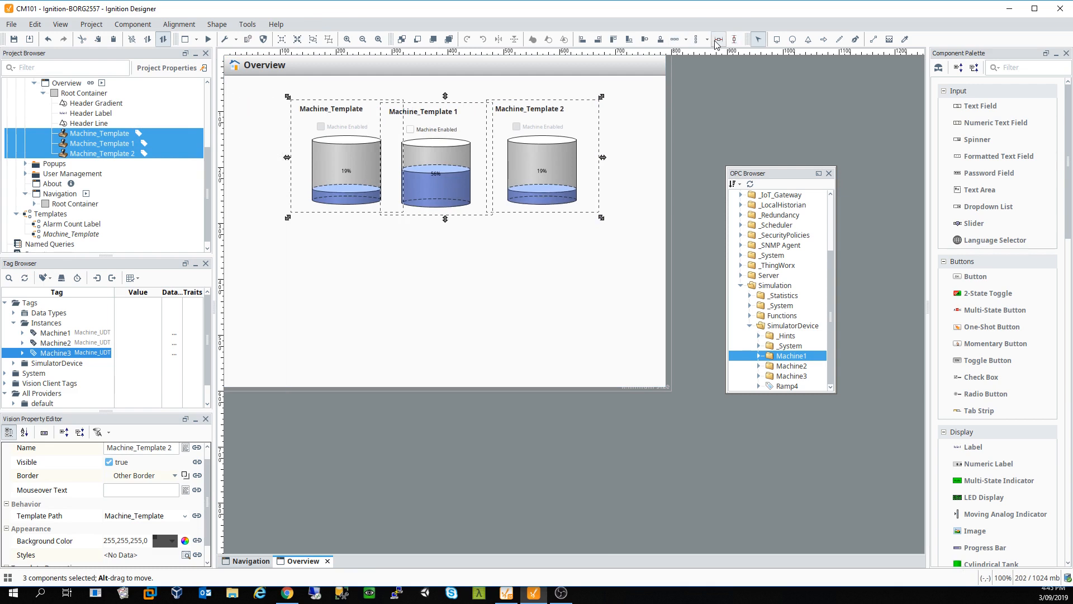
left_click(675, 40)
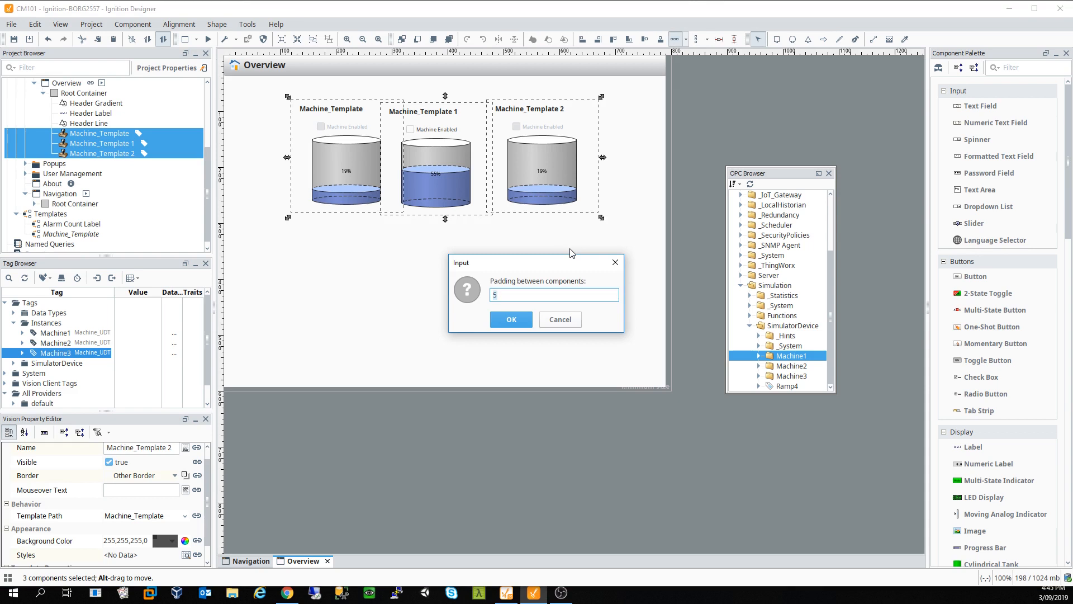
key("Return")
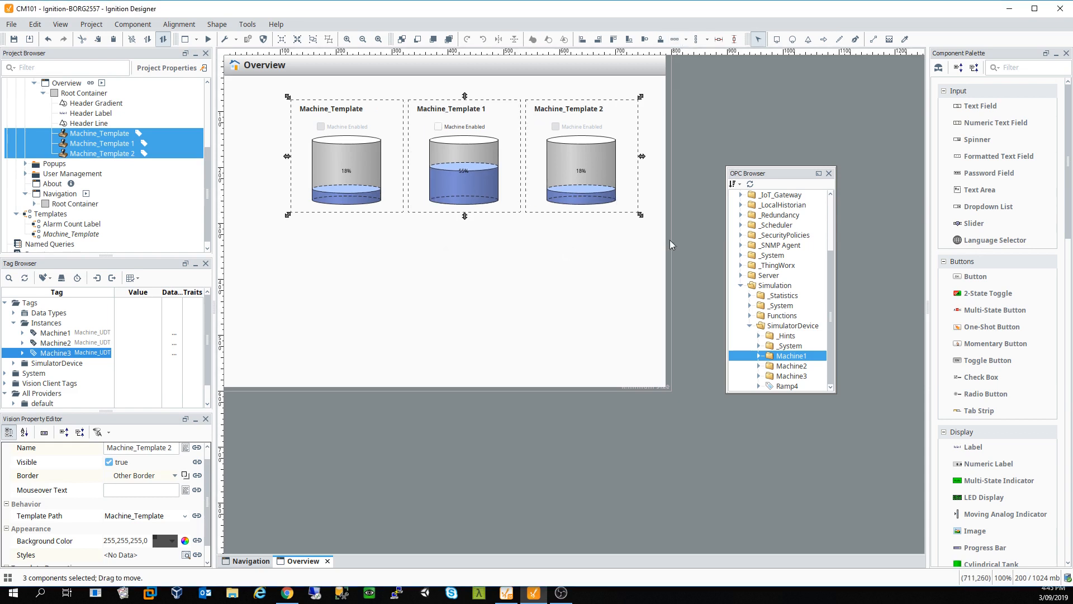
left_click_drag(634, 281, 347, 143)
left_click(420, 309)
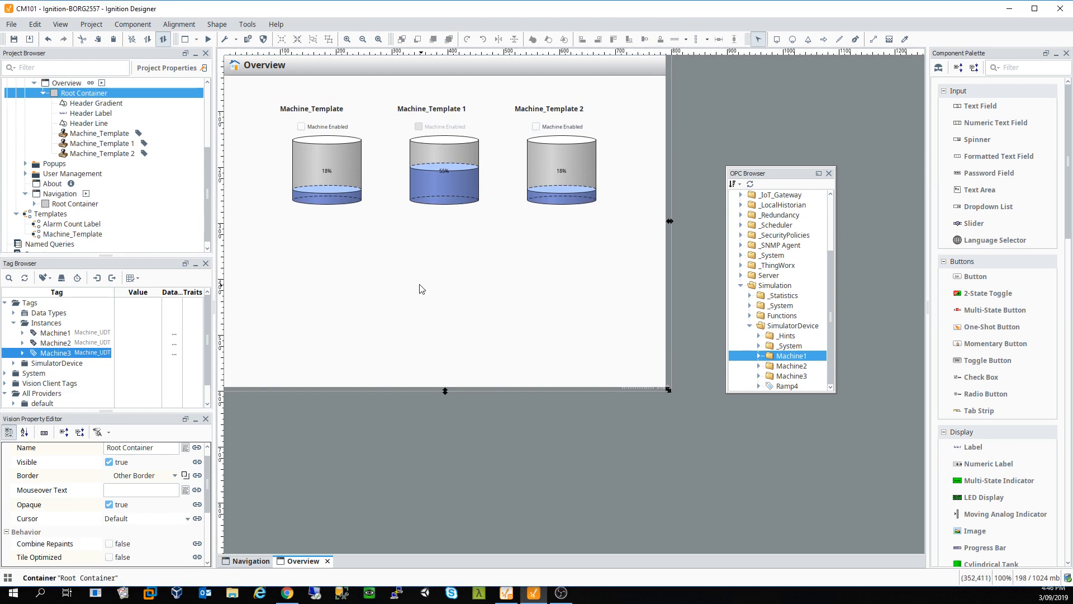
left_click(249, 561)
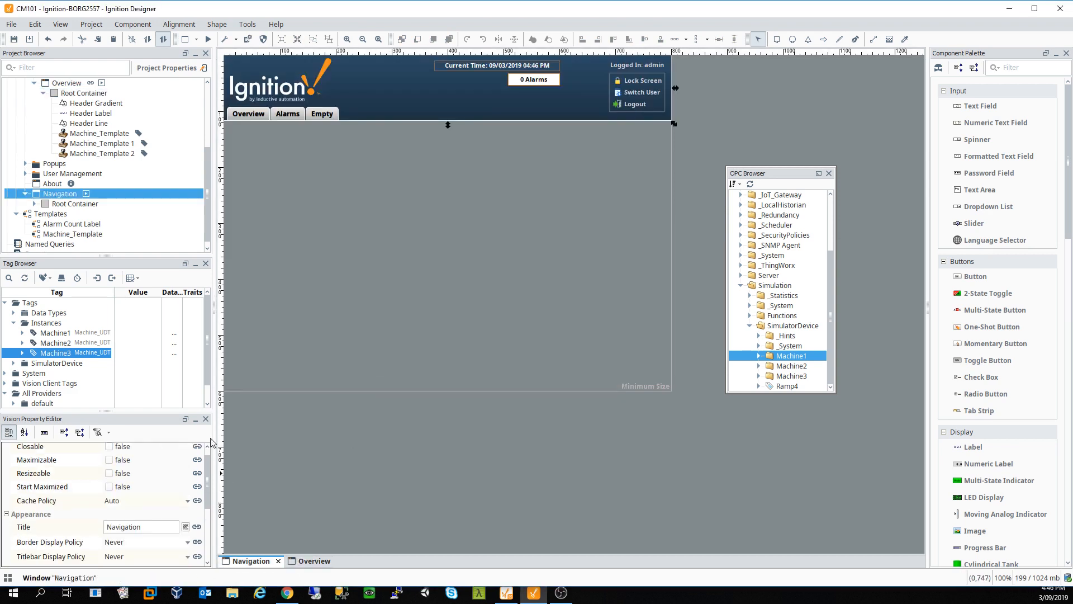
Step: Select the Tabs component on the Navigation window and save the project
left_click(289, 115)
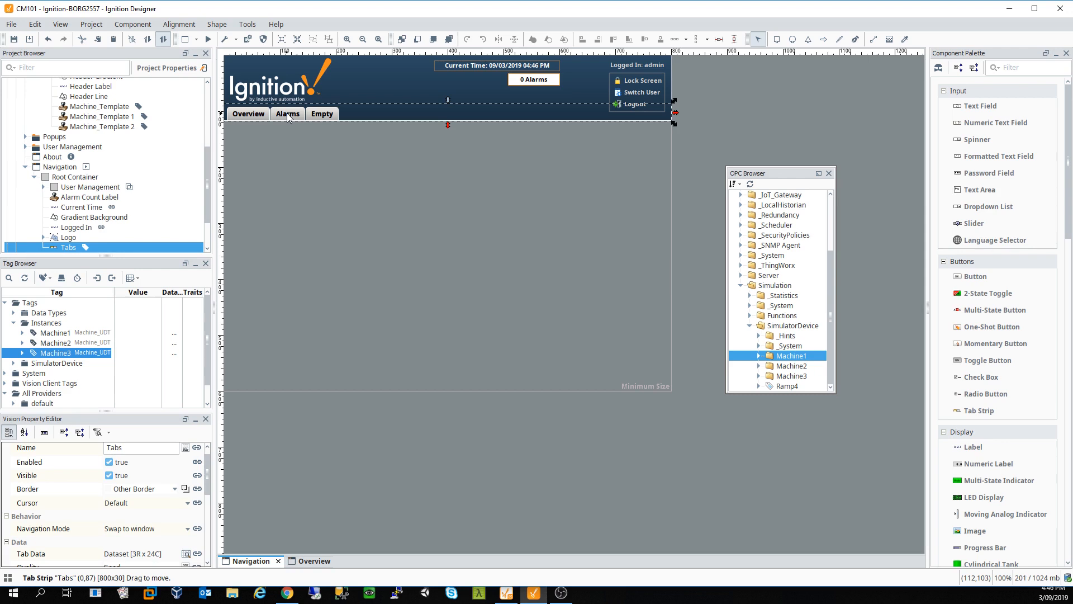
left_click(14, 40)
Step: Launch the project as a windowed client via Tools > Launch Project > Launch (windowed)
left_click(247, 25)
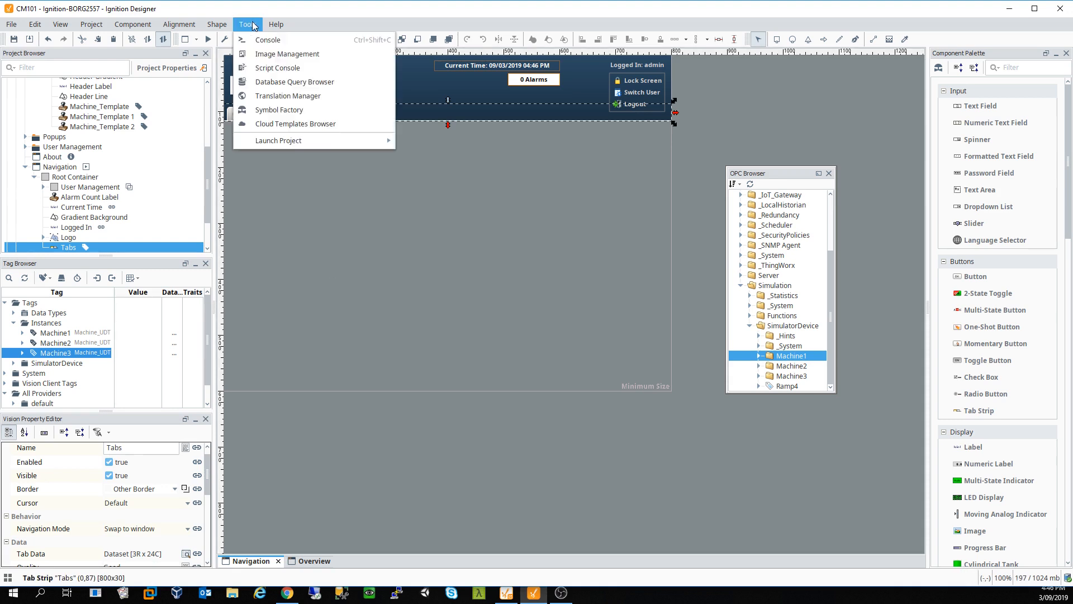
mouse_move(313, 143)
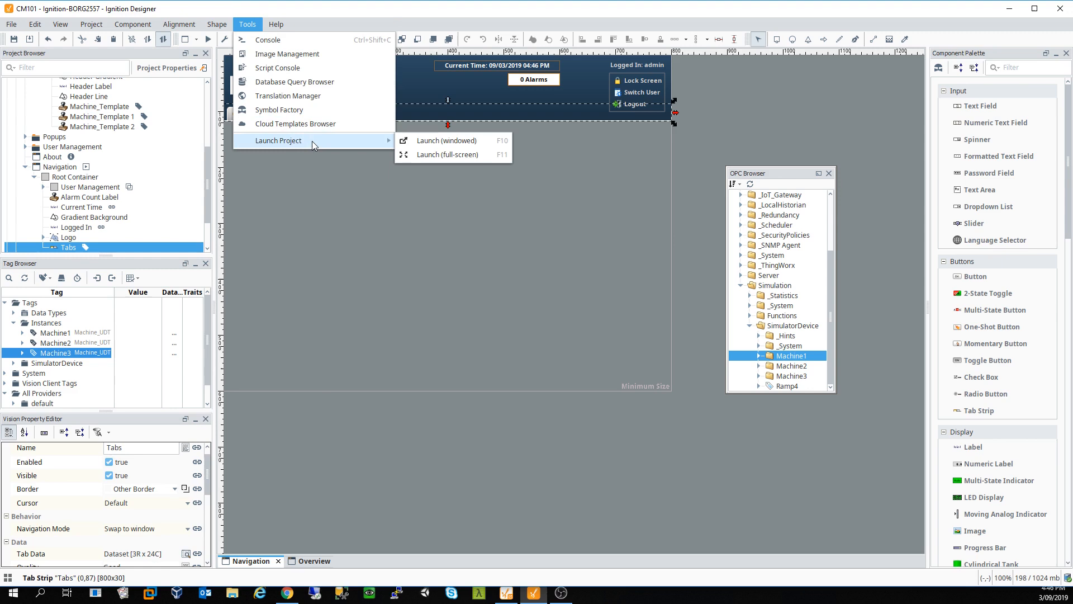
left_click(460, 155)
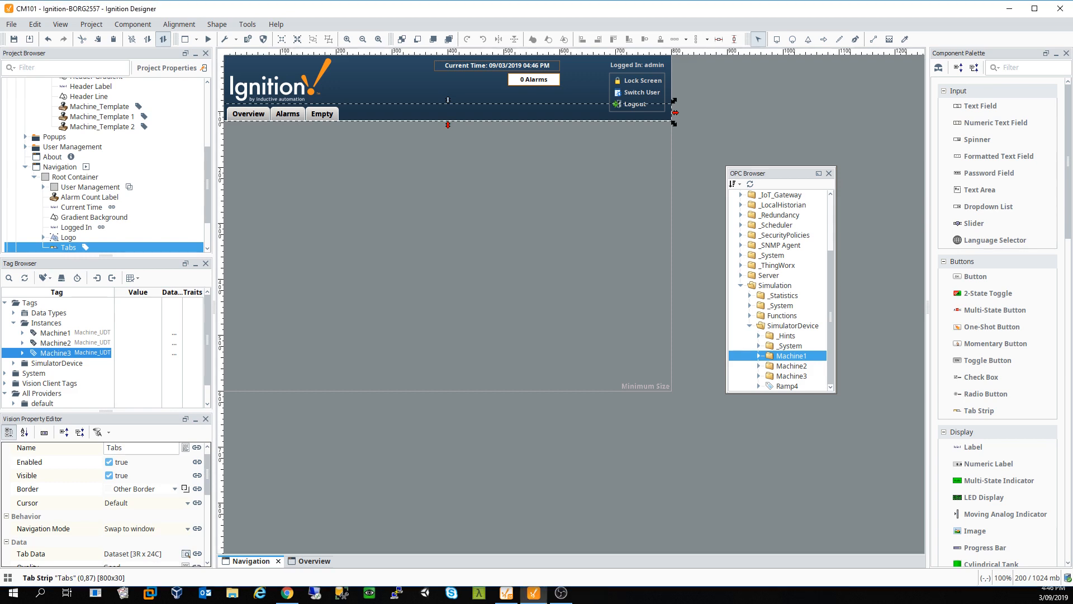
left_click(257, 30)
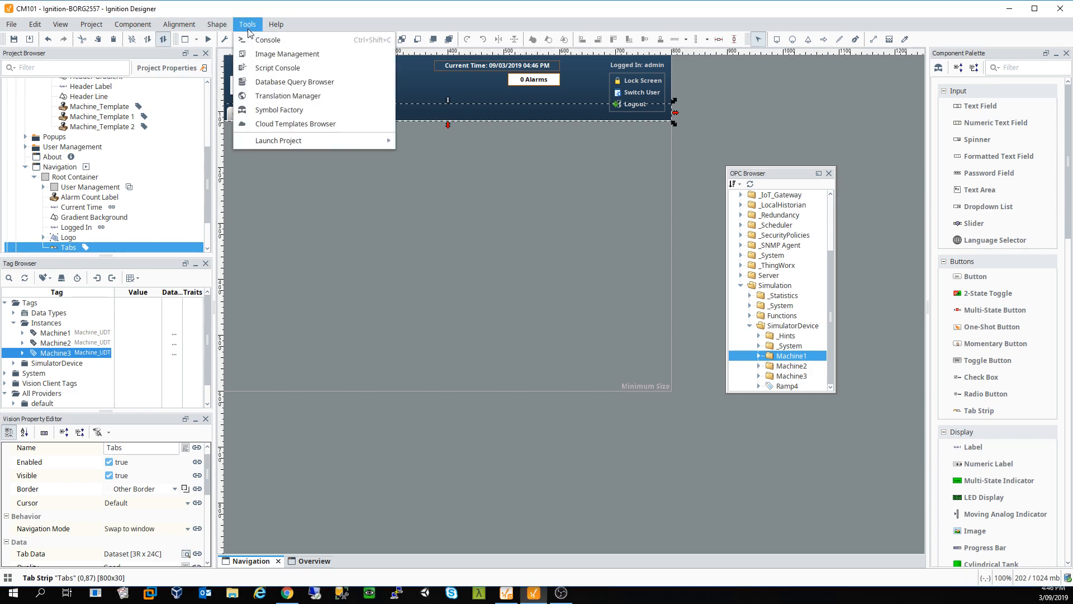
mouse_move(336, 141)
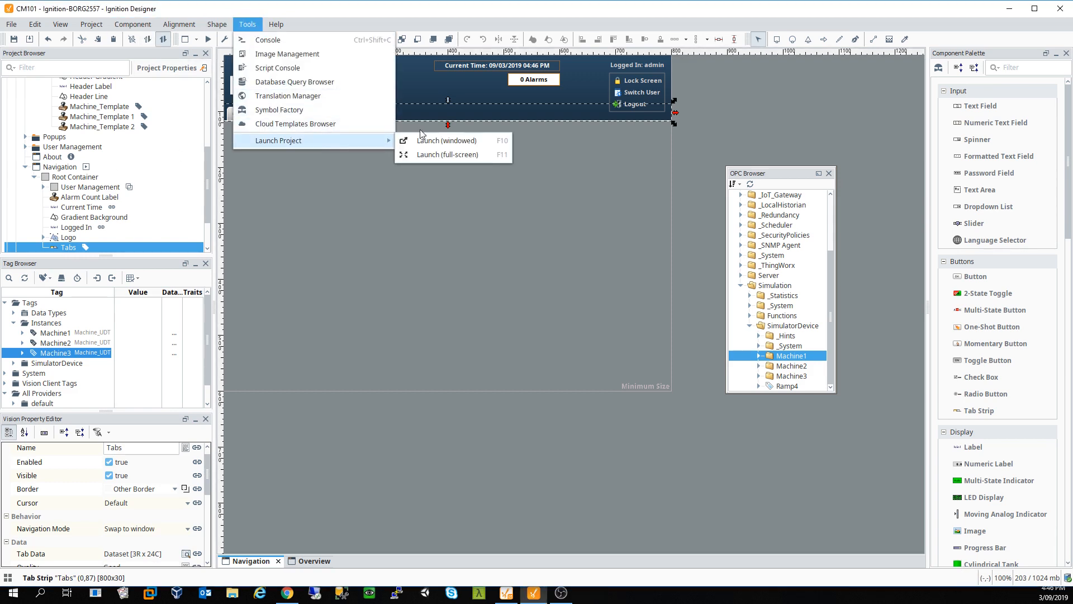
left_click(450, 143)
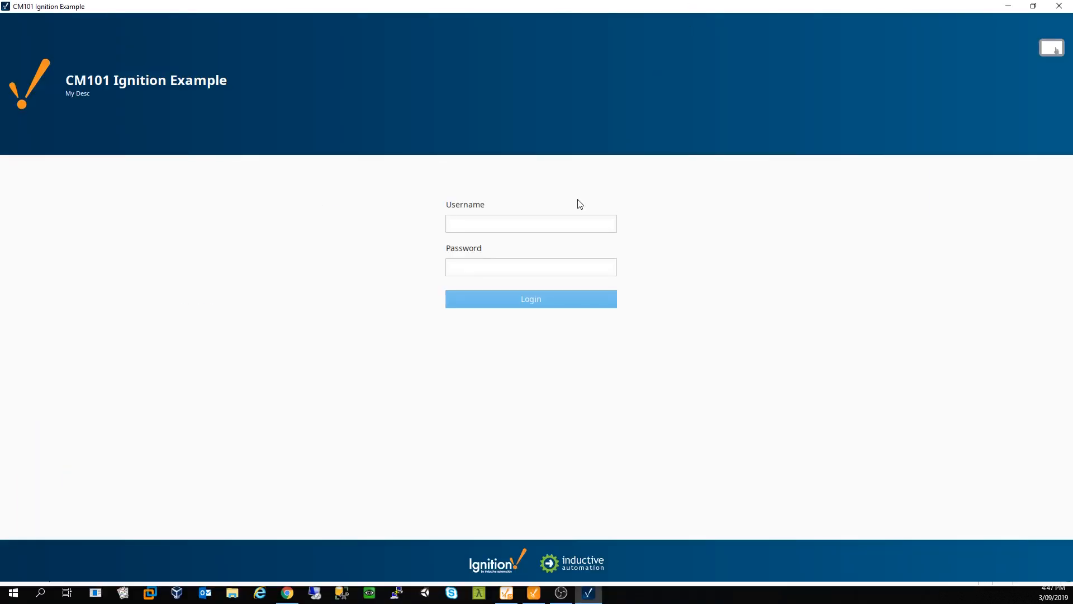
Step: Enter the username and password to log in to the Vision client
type("admin")
key("Tab")
type("password")
key("Return")
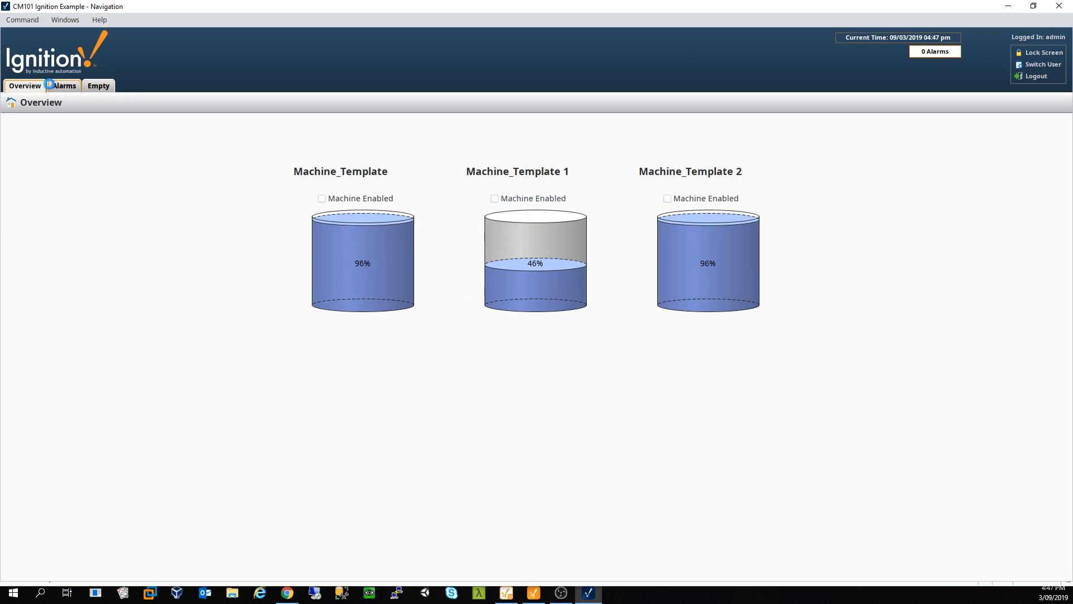
Step: Check the Alarms and Empty screens in the client, then return to Overview
left_click(66, 88)
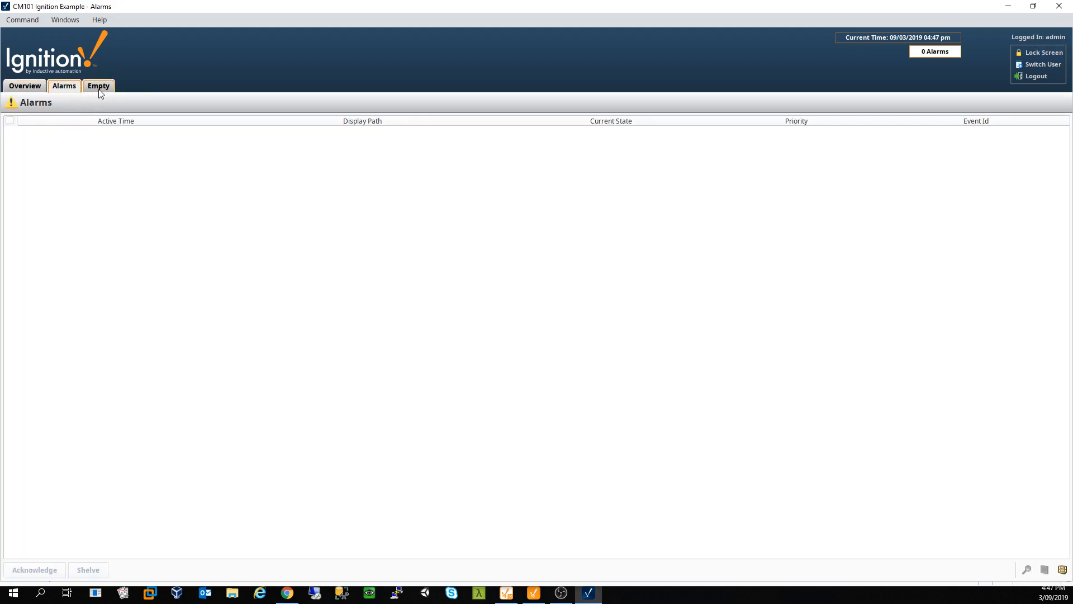
left_click(99, 89)
left_click(37, 88)
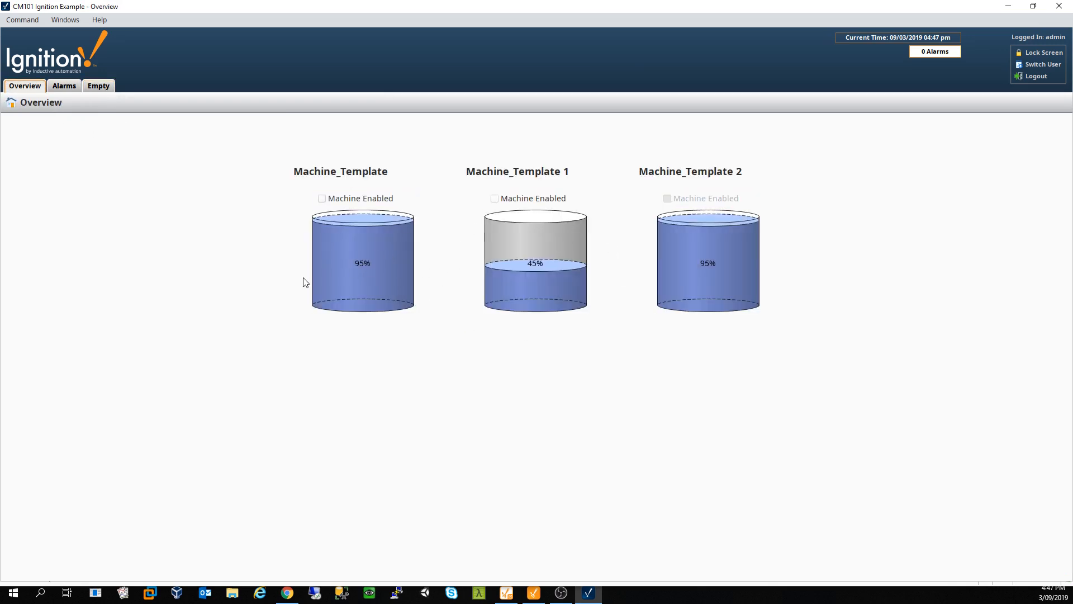
Step: Restore the Vision Client window from maximized, shrink it, and close it
left_click(1033, 6)
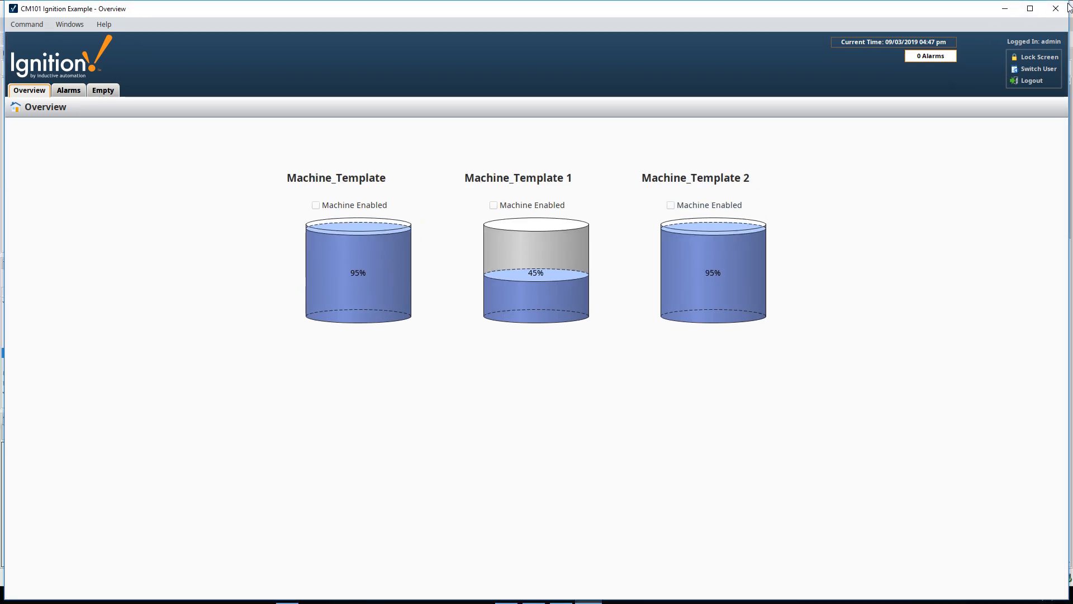
left_click_drag(983, 2, 970, 213)
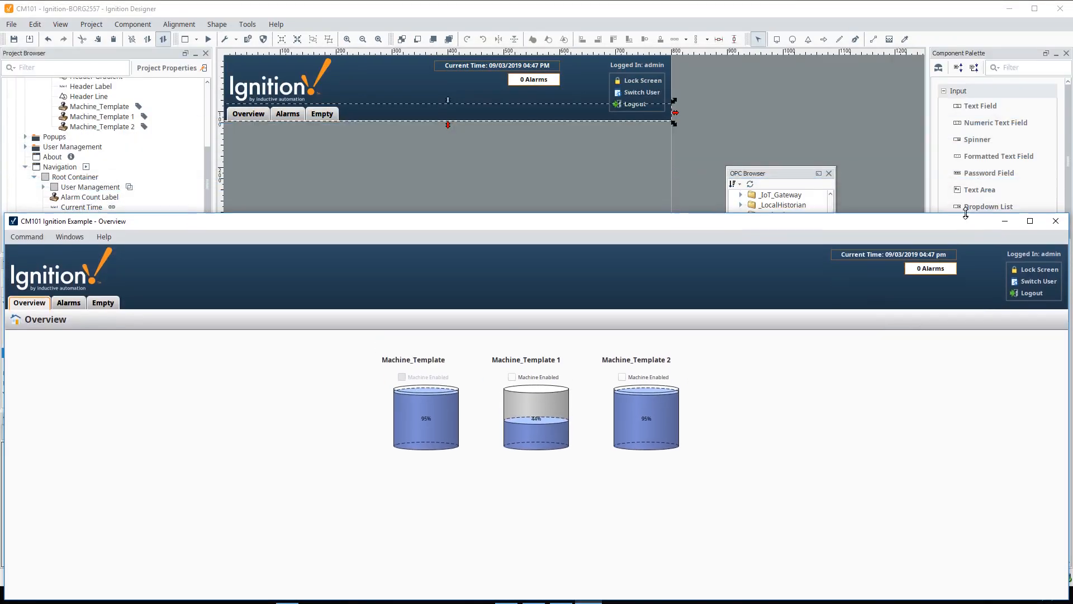
left_click_drag(826, 227, 837, 144)
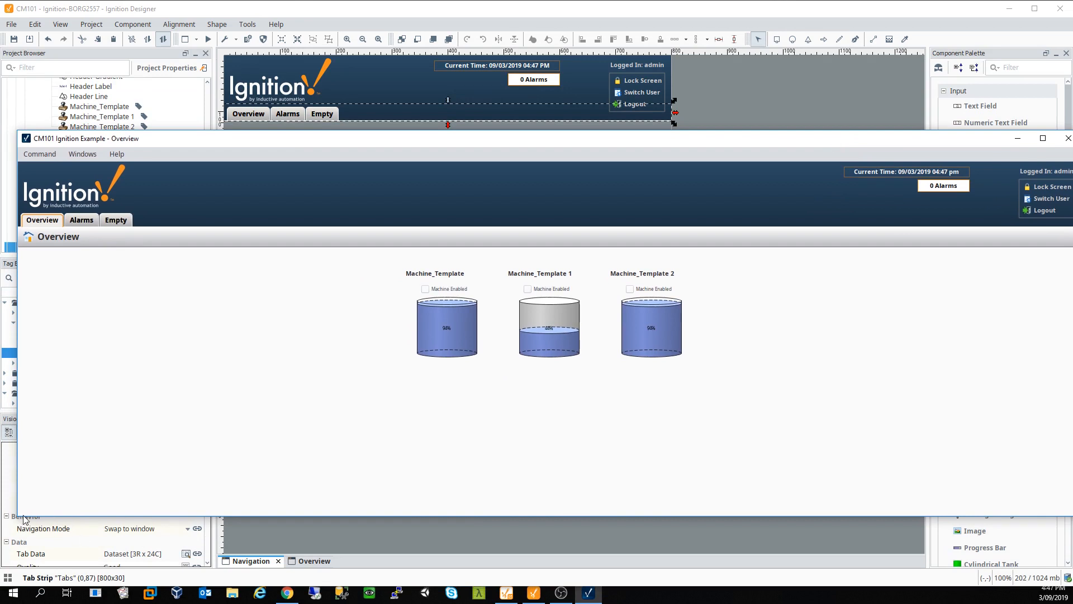
left_click_drag(18, 515, 534, 498)
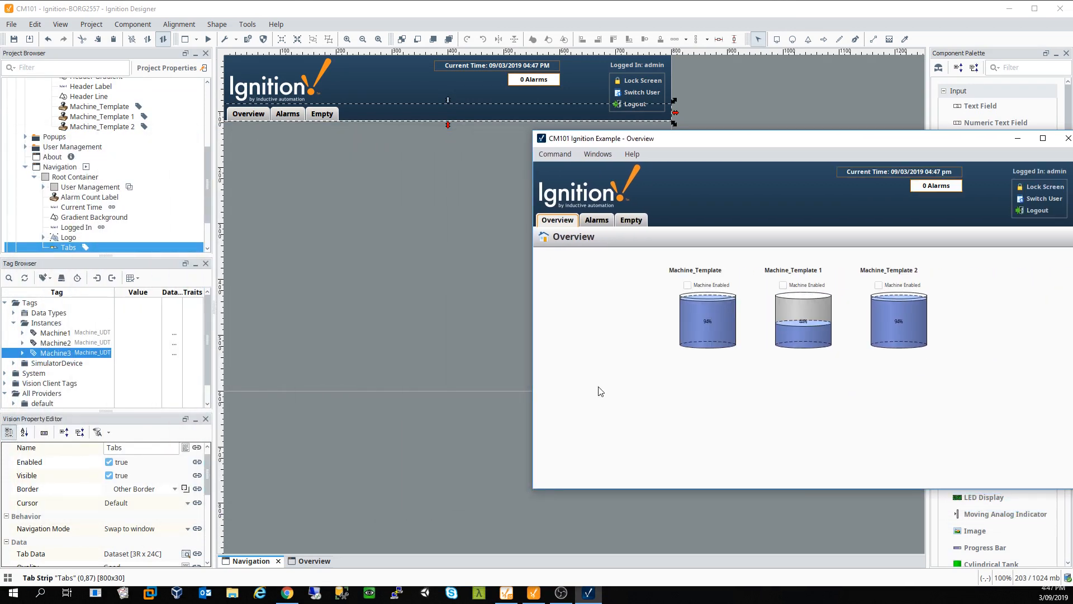
left_click_drag(797, 138, 466, 138)
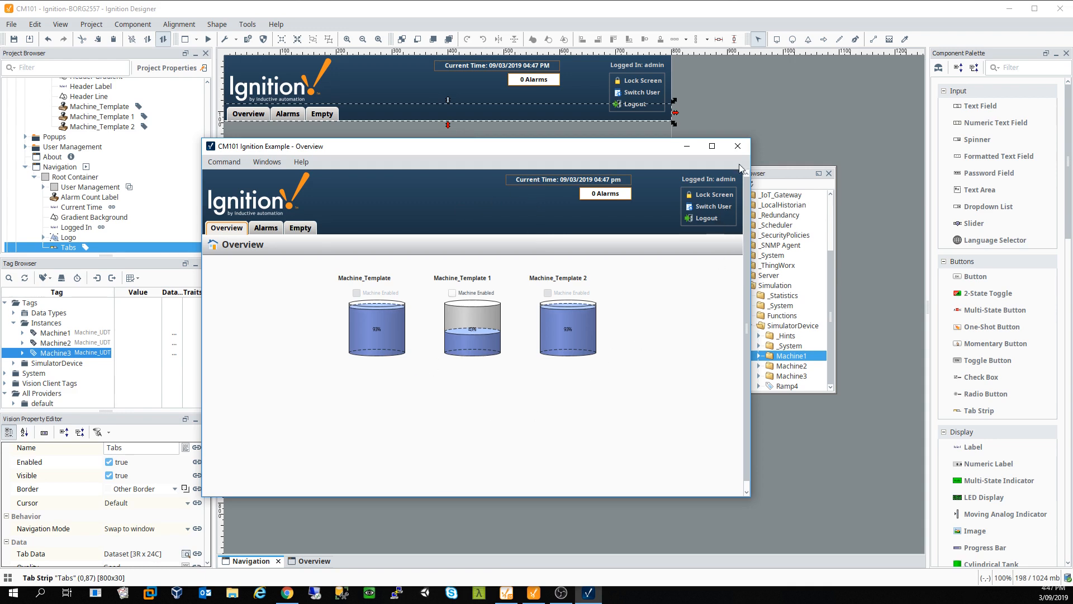
left_click(738, 146)
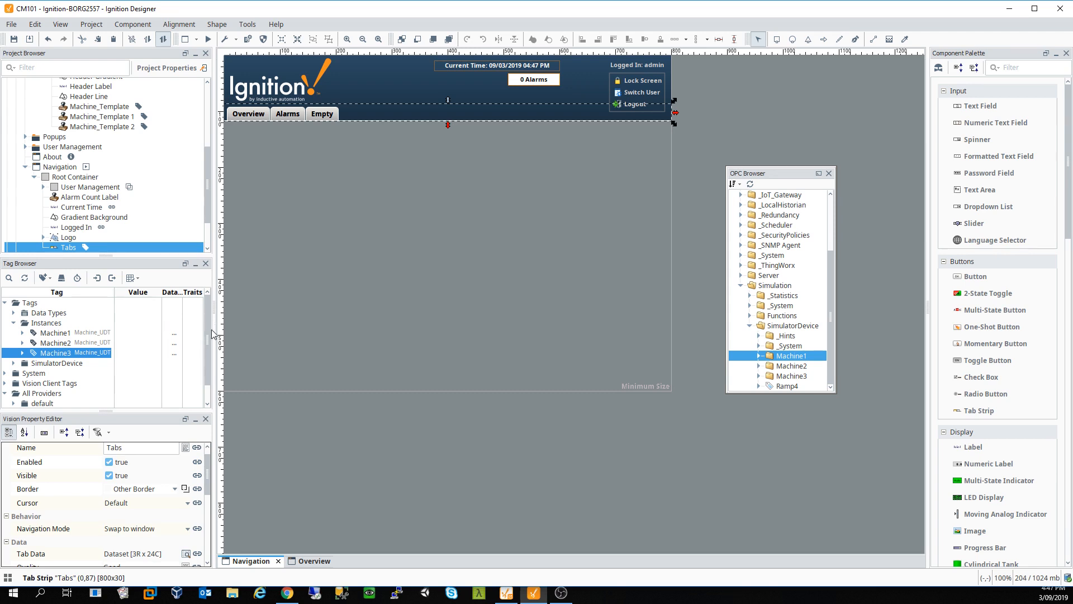
Step: Deselect the Tabs component, then collapse the Navigation, Main Windows and Windows tree branches
left_click_drag(207, 328, 207, 305)
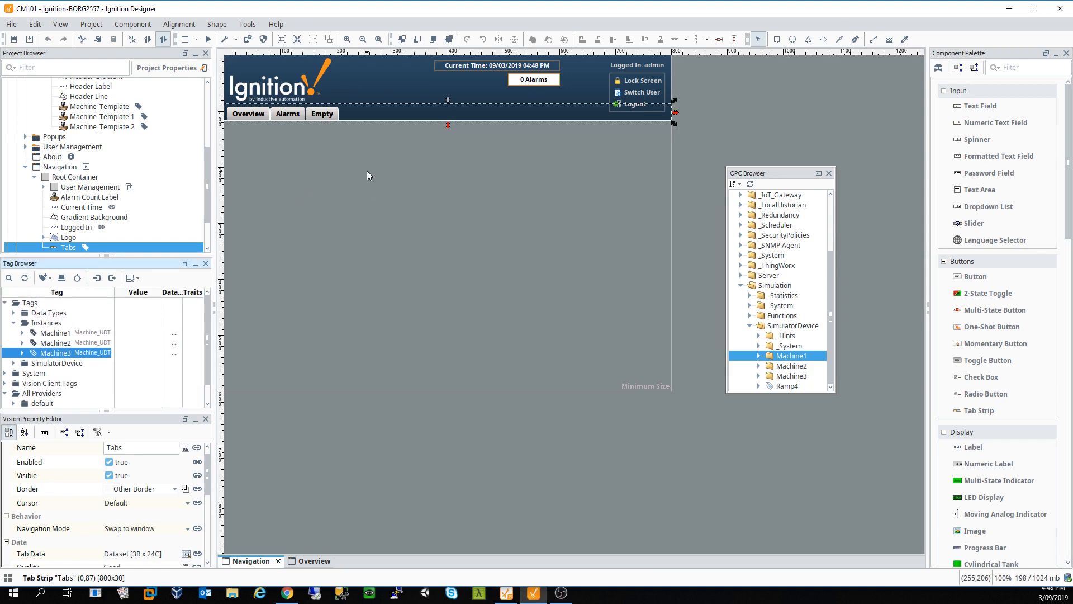
left_click(375, 209)
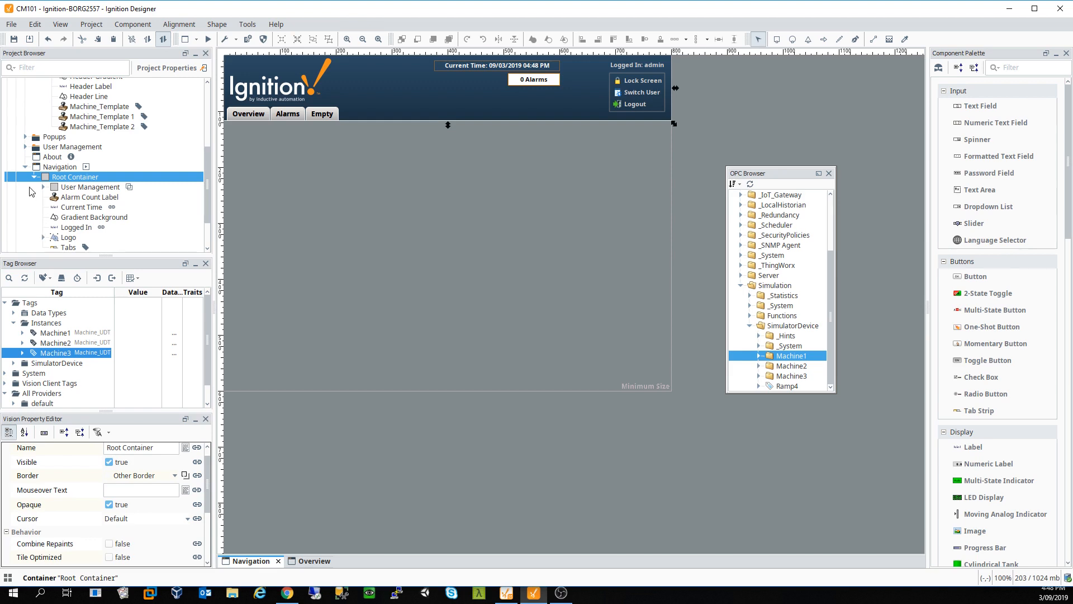
left_click(26, 166)
scroll(56, 116, "up", 3)
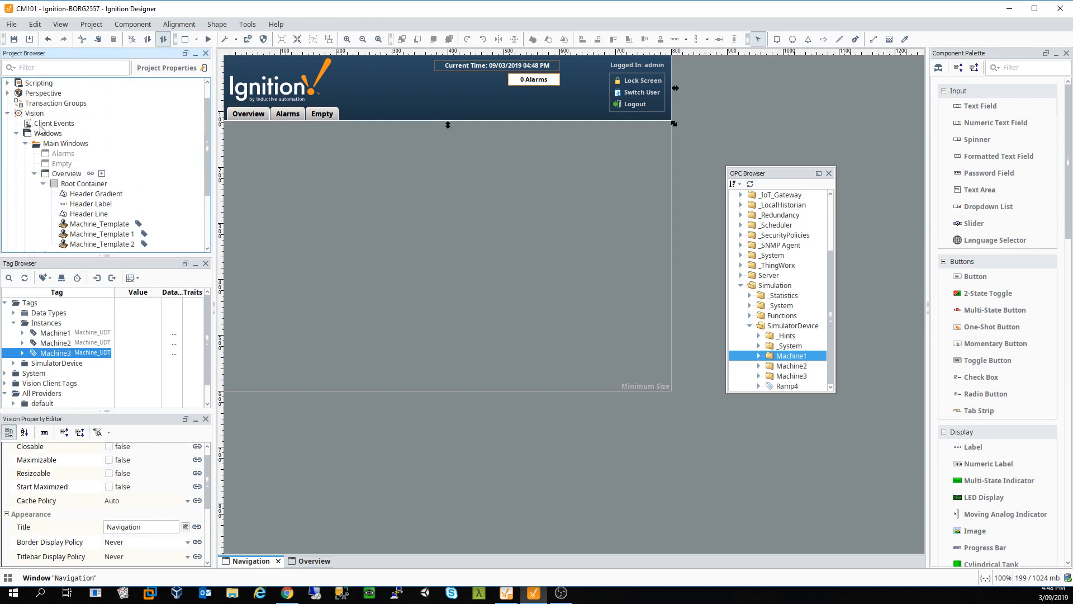
left_click(25, 156)
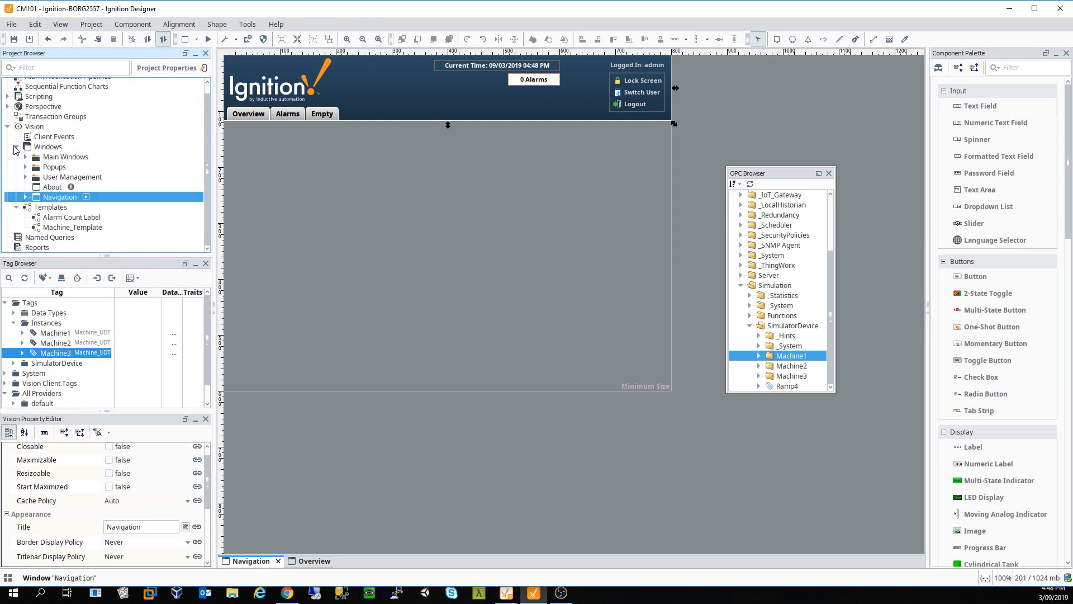
left_click(16, 146)
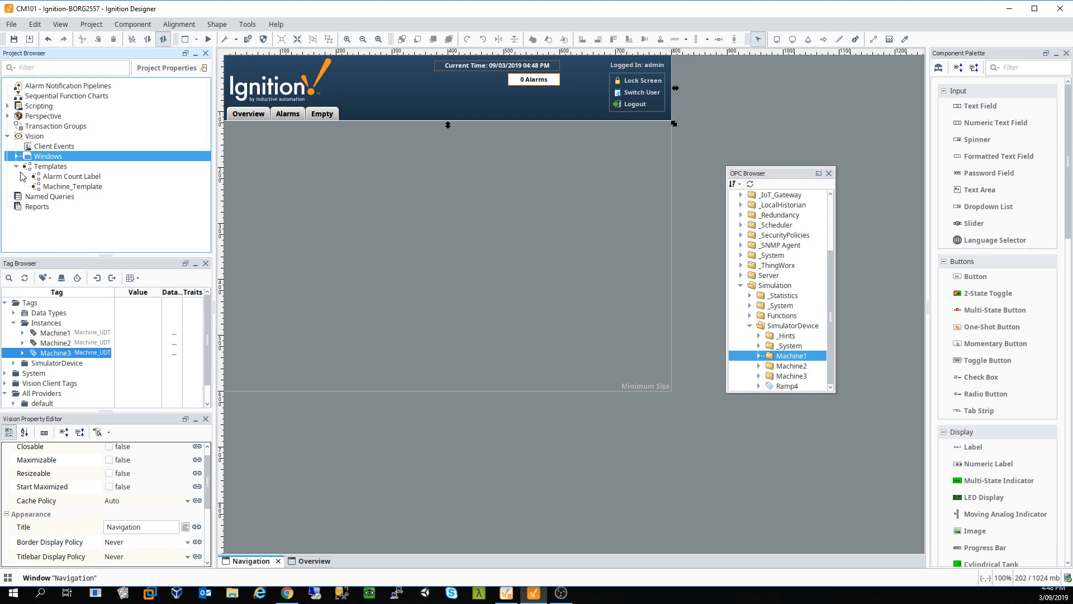